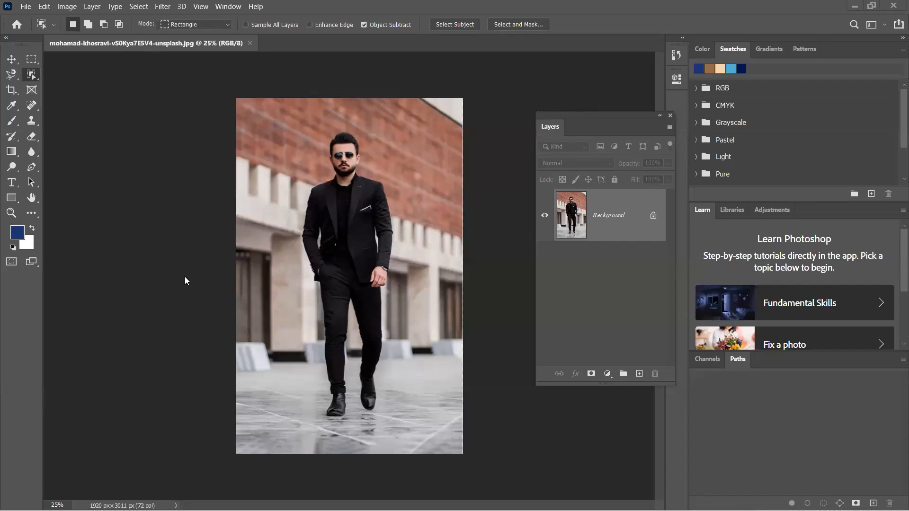
- Restore the default black and white colours and reset the workspace, with the tools shown in two columns
key("d")
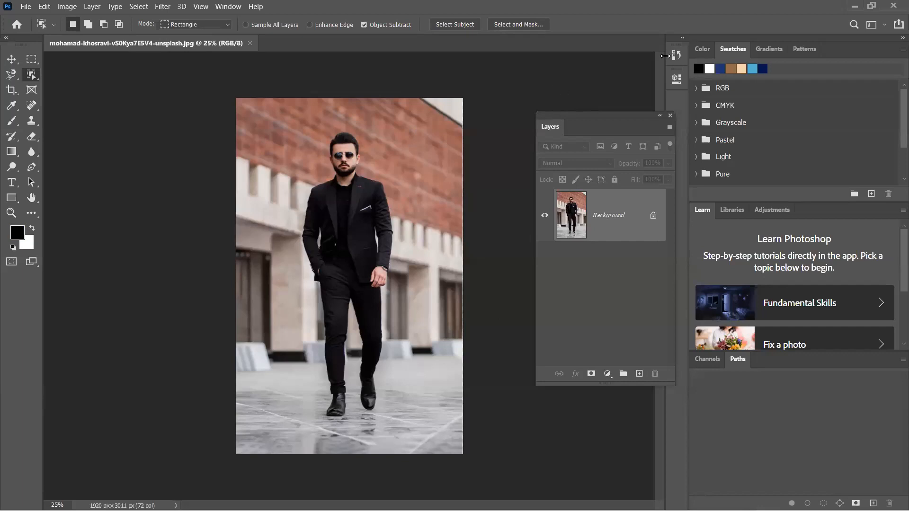
left_click(877, 28)
left_click(846, 92)
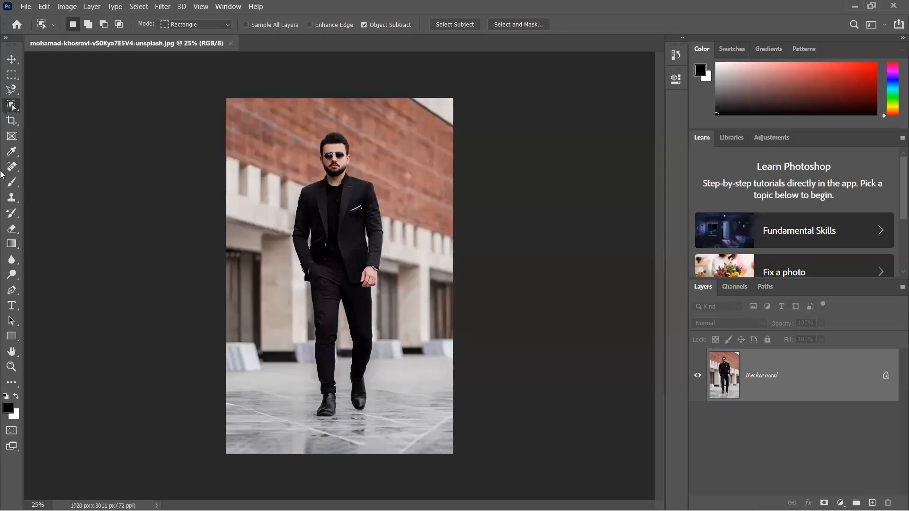
left_click(8, 38)
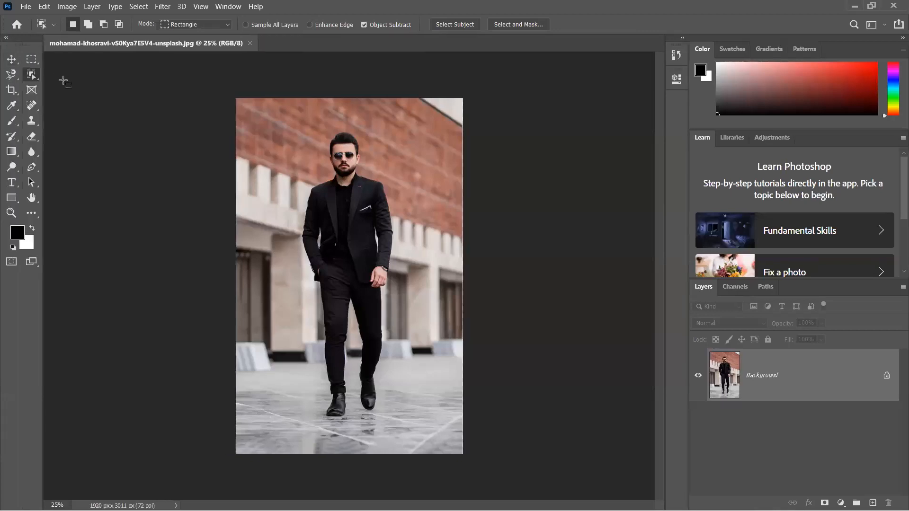
- Try selecting the whole man with the Object Selection tool in Rectangle mode, inspect the selection edge, and deselect
right_click(31, 75)
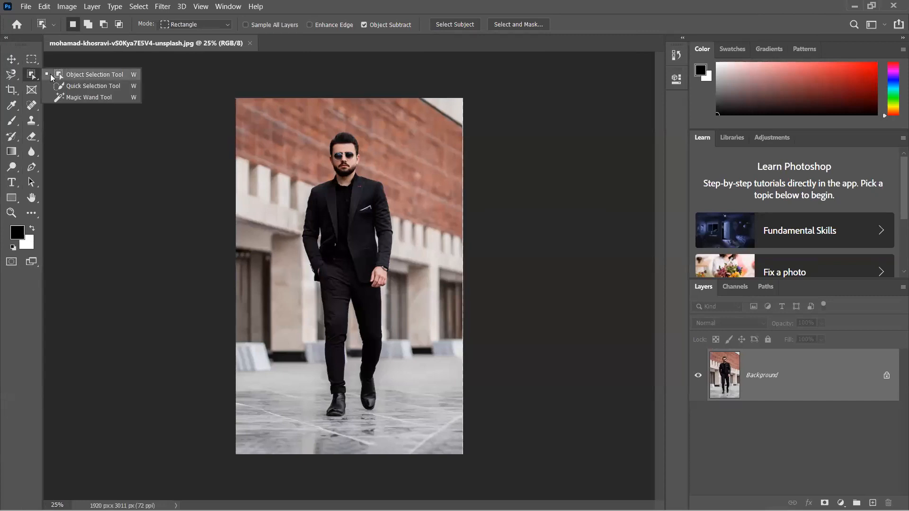
left_click(95, 127)
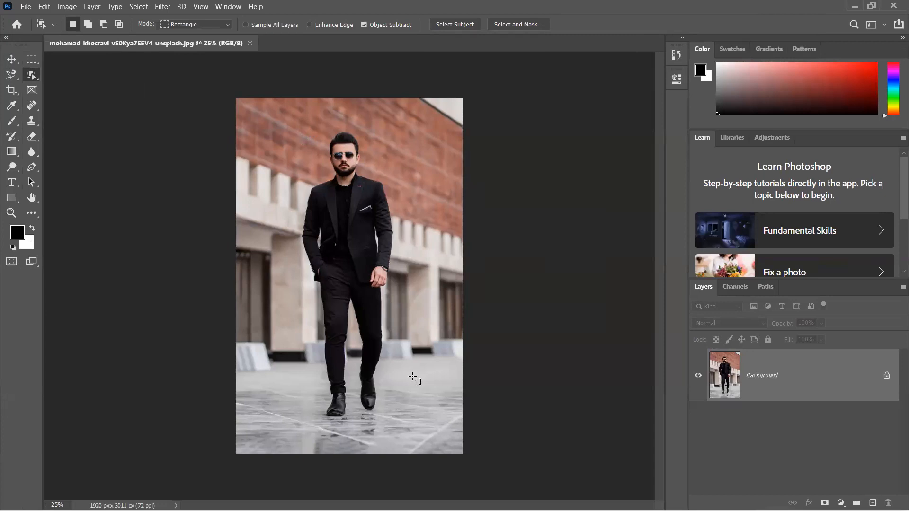
left_click_drag(308, 126, 411, 421)
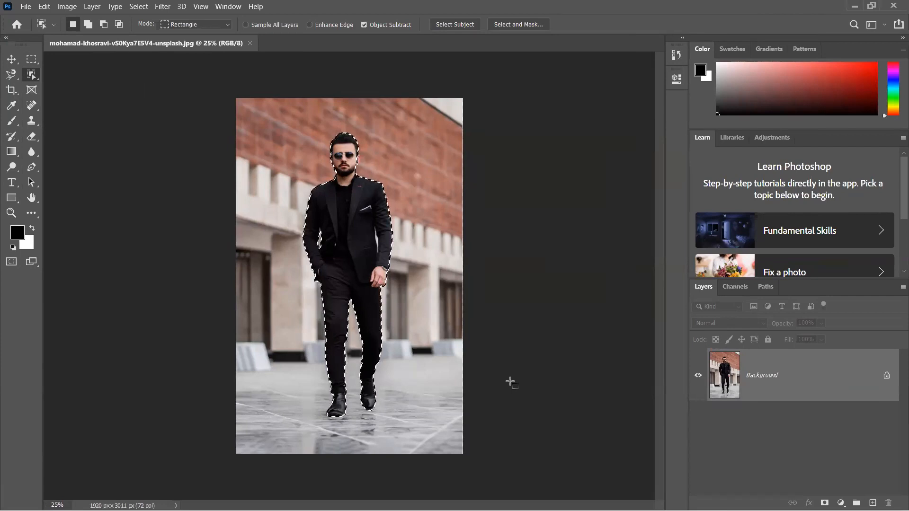
scroll(342, 264, "up", 5)
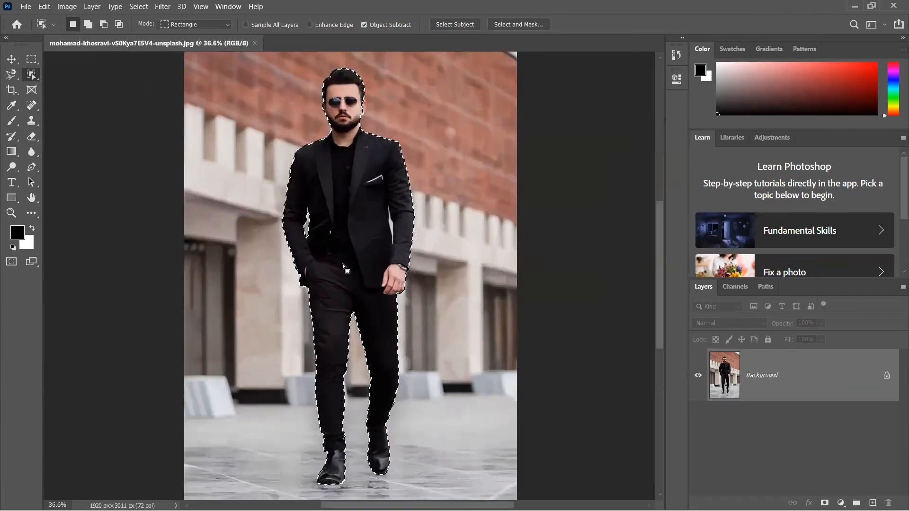
scroll(342, 263, "up", 4)
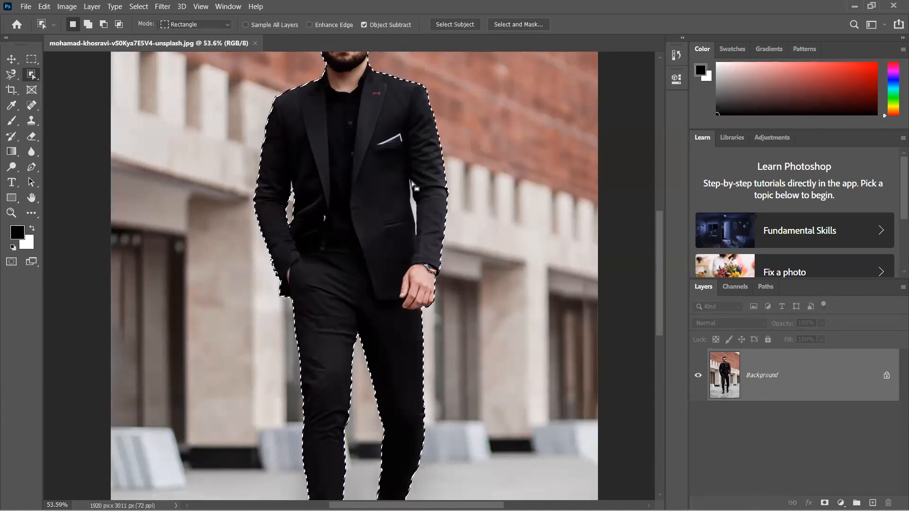
key("ctrl+d")
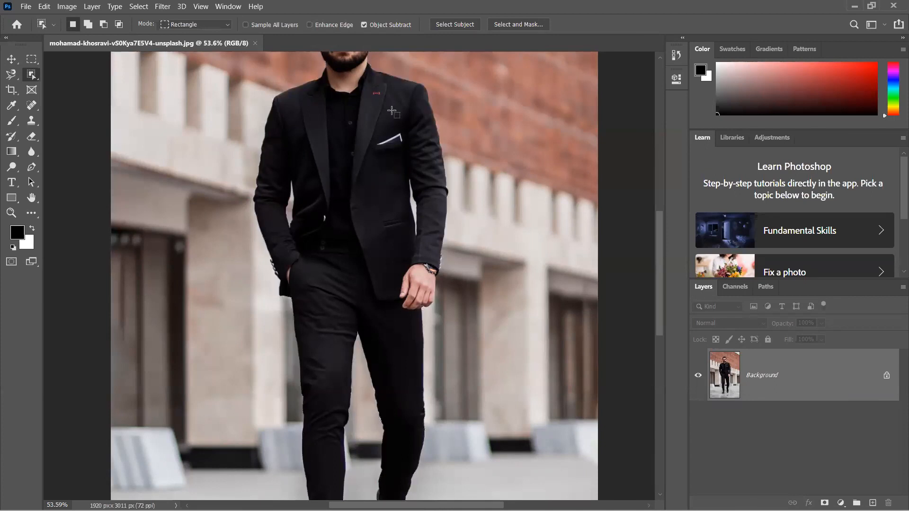
- Enable Enhance Edge and test it with a rectangular object selection around the whole man, clearing the selection after the test
left_click(321, 24)
scroll(349, 138, "down", 5)
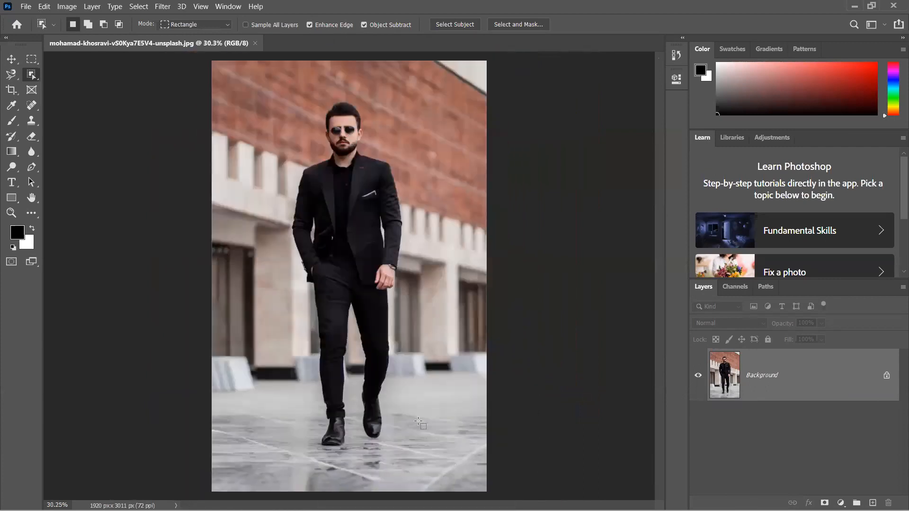
left_click_drag(287, 88, 408, 452)
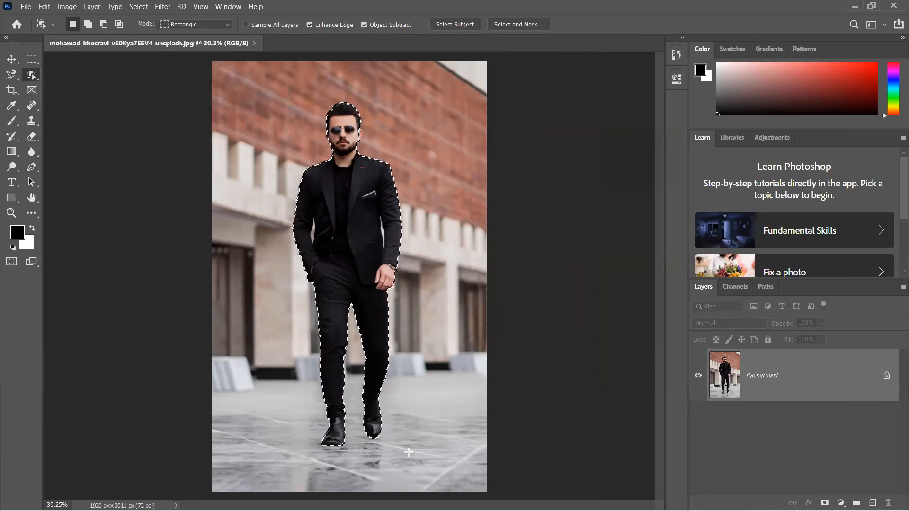
key("ctrl+d")
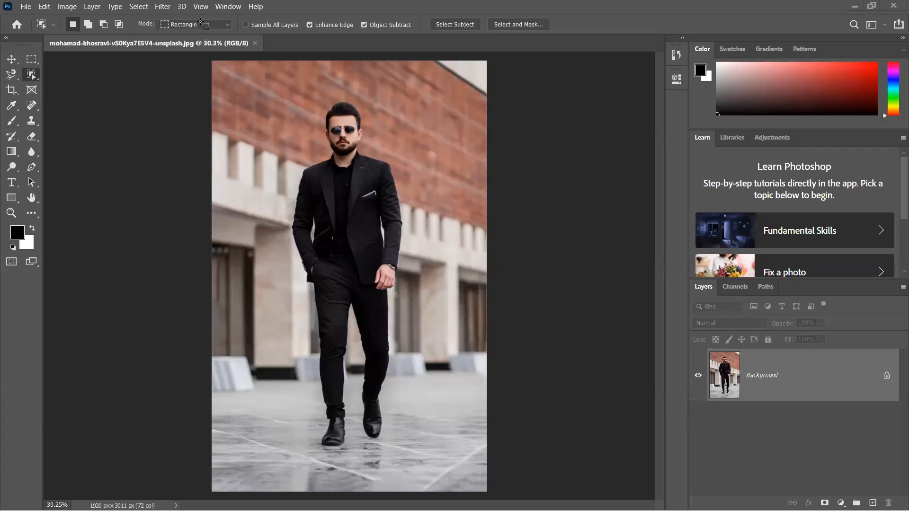
- Set the Object Selection mode to Lasso and select the man with a loose outline around his whole figure
left_click(200, 23)
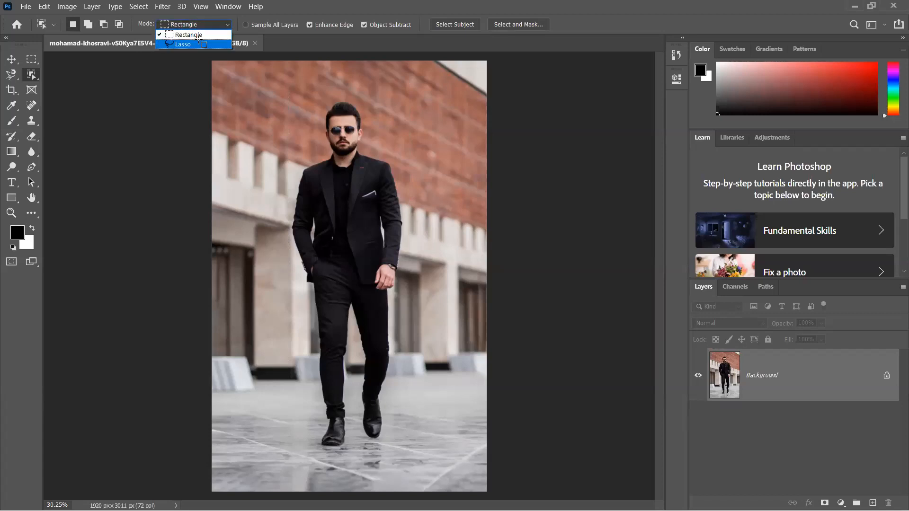
left_click(197, 35)
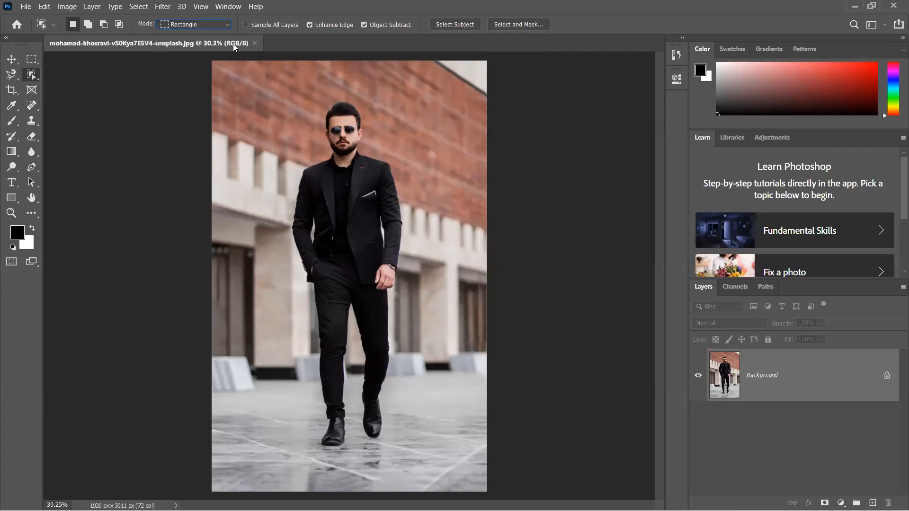
left_click(224, 28)
left_click(203, 46)
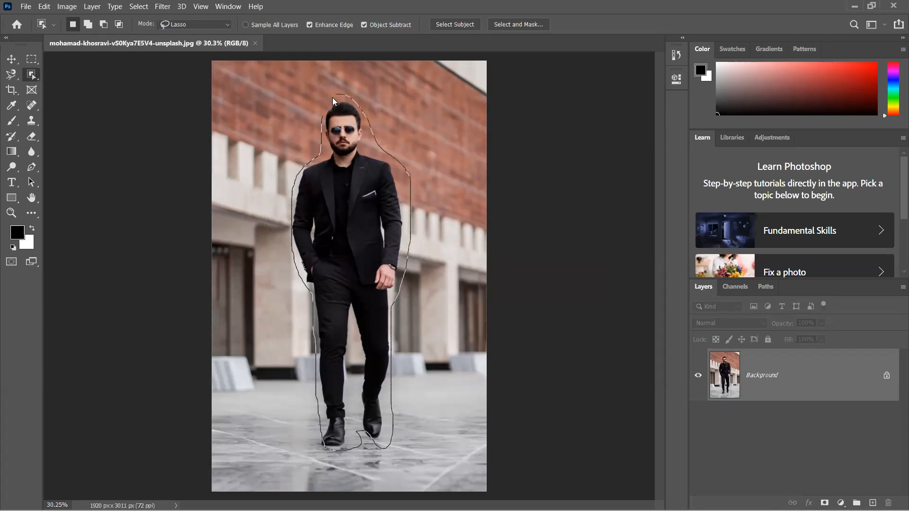
left_click_drag(320, 118, 322, 119)
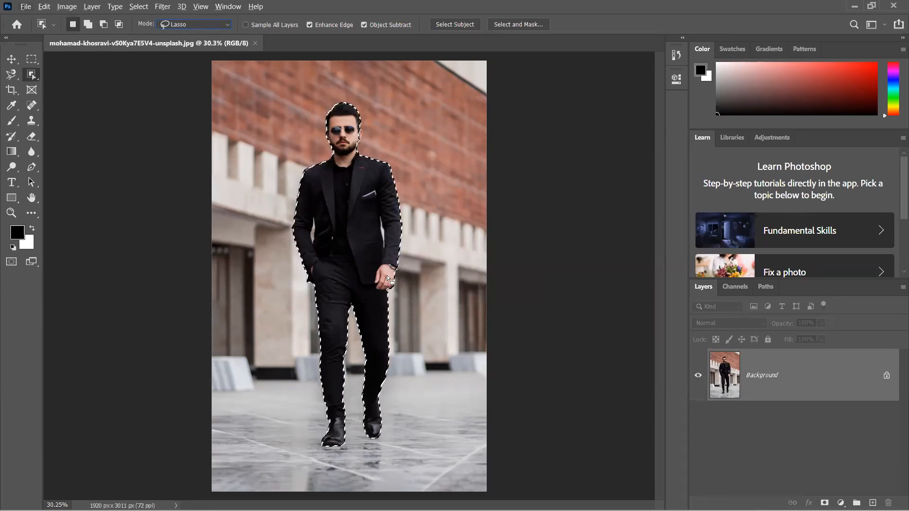
- Subtract the background gaps between both arms and the torso from the man's selection
left_click(11, 59)
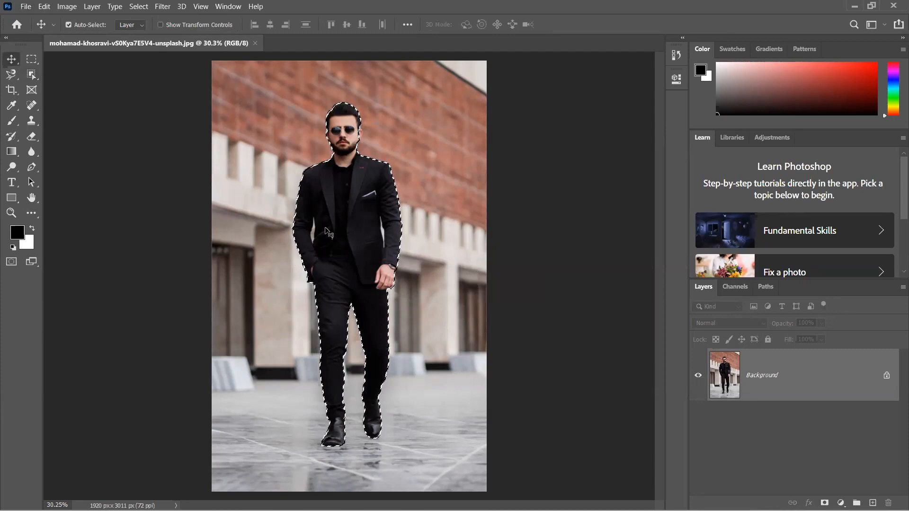
scroll(328, 233, "up", 6)
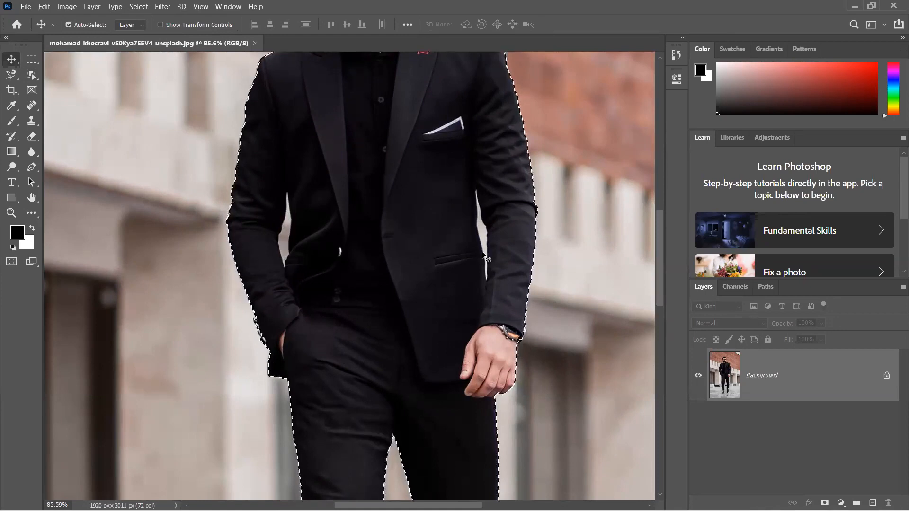
key("w")
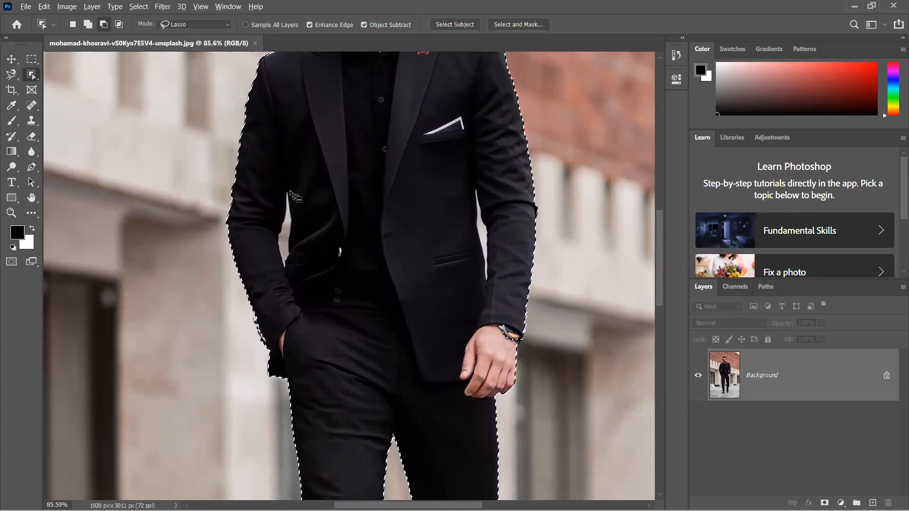
mouse_move(286, 203)
left_mouse_down()
mouse_move(284, 272)
mouse_move(287, 194)
left_mouse_up()
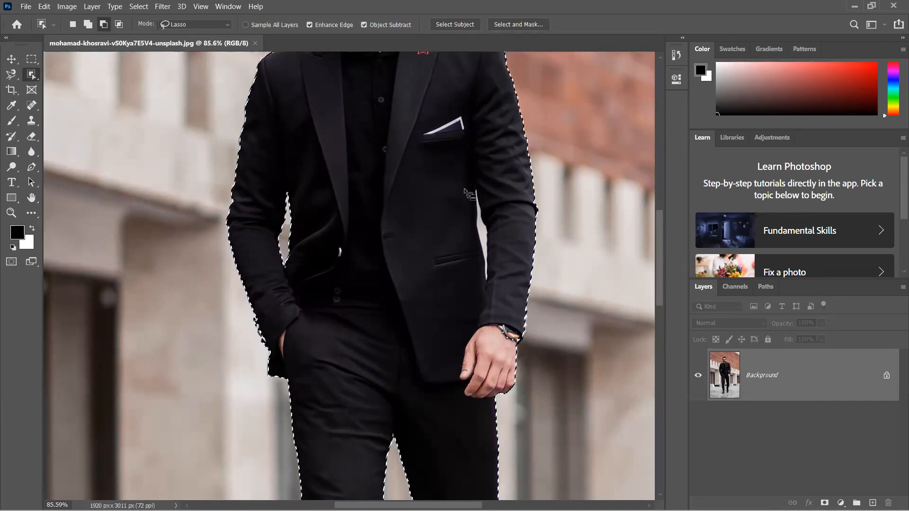
mouse_move(476, 191)
left_mouse_down()
mouse_move(473, 237)
mouse_move(492, 283)
mouse_move(489, 223)
mouse_move(475, 192)
left_mouse_up()
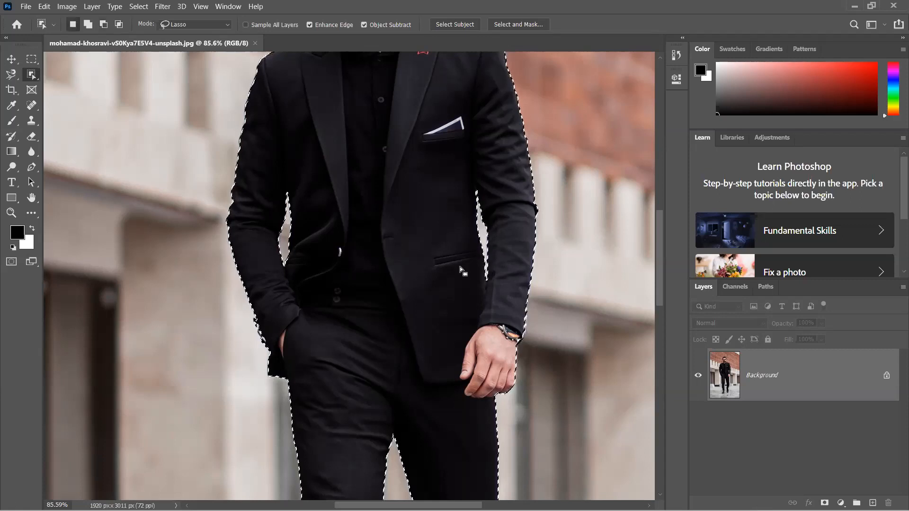
key("ctrl+0")
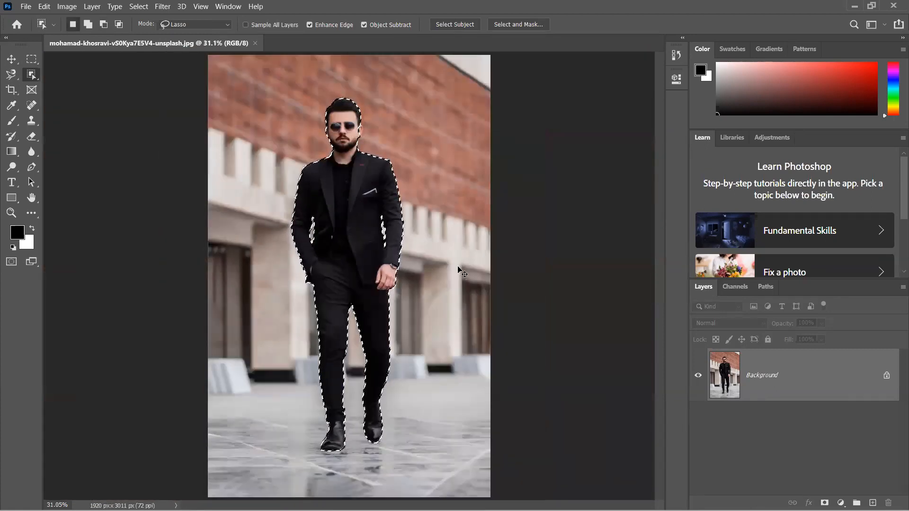
- Copy the selected man to a new layer, preview the cutout with the background hidden, and undo the copy
key("ctrl+j")
left_click(704, 426)
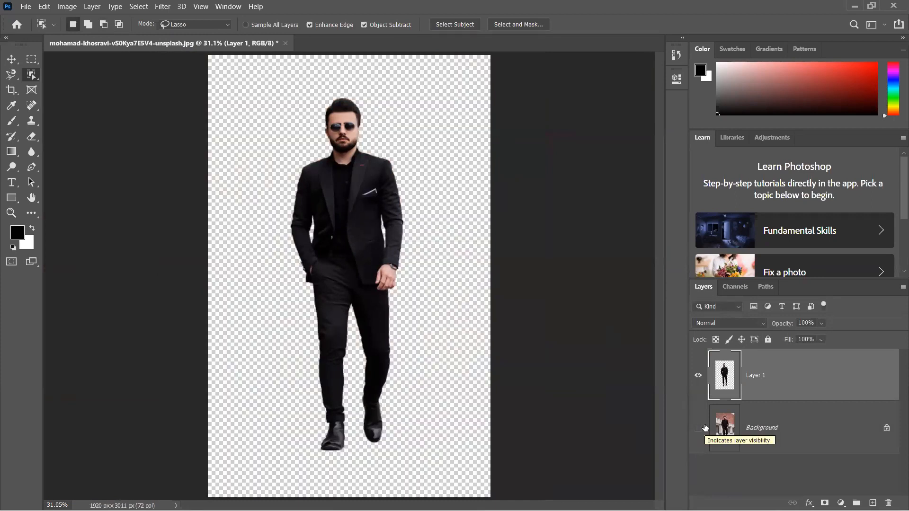
left_click(698, 428)
key("ctrl+z")
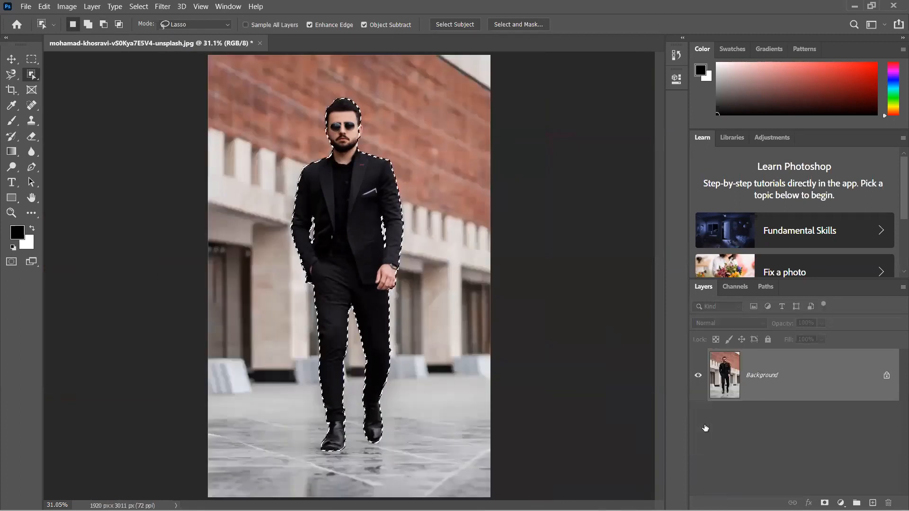
- Clear the selection around the man and bring it back
key("ctrl+d")
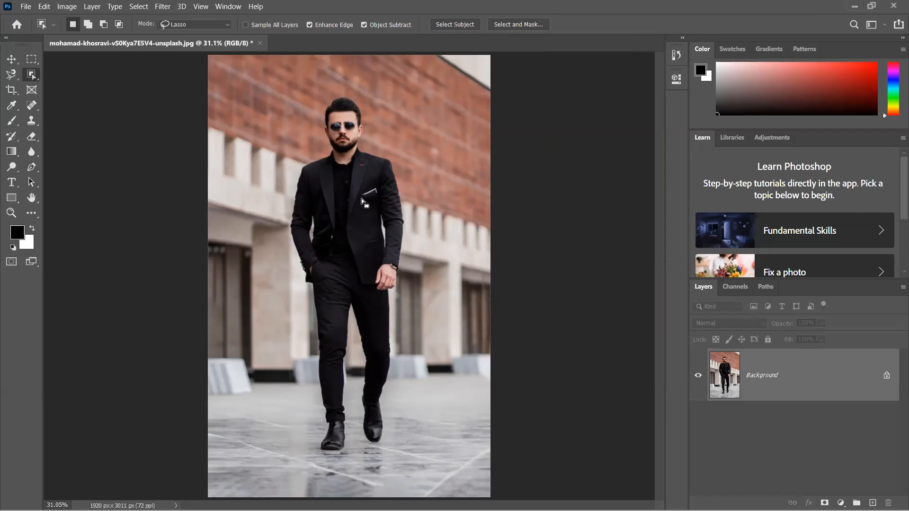
left_click(359, 243)
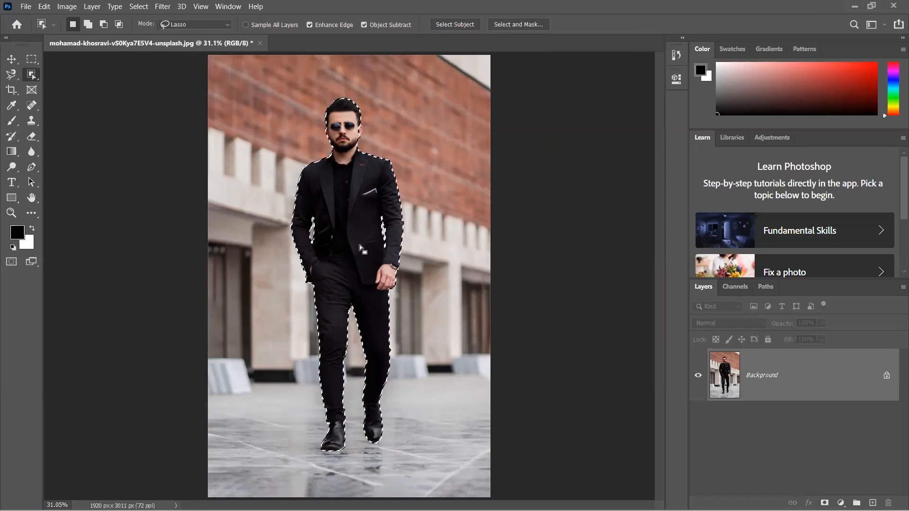
- Try to add the missed third button on the pocketed arm's sleeve cuff to the man's selection
scroll(368, 244, "up", 5)
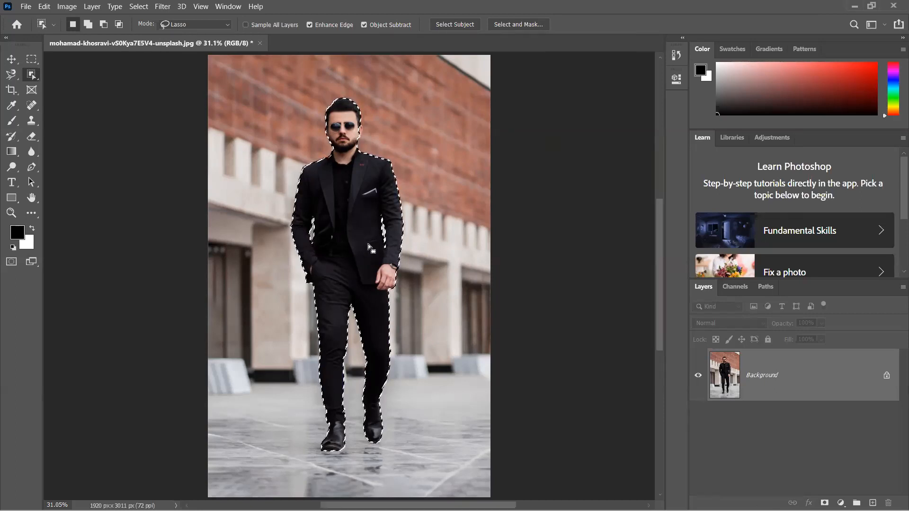
scroll(368, 243, "up", 2)
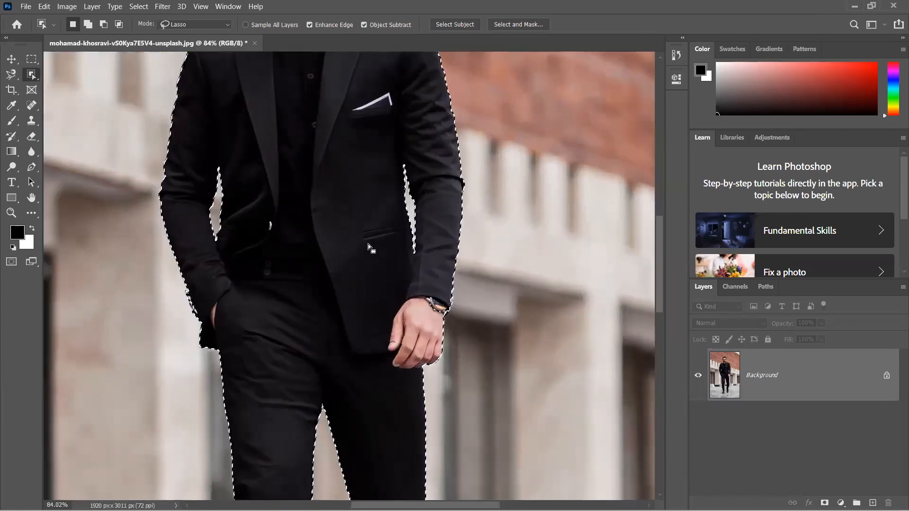
scroll(246, 308, "up", 6)
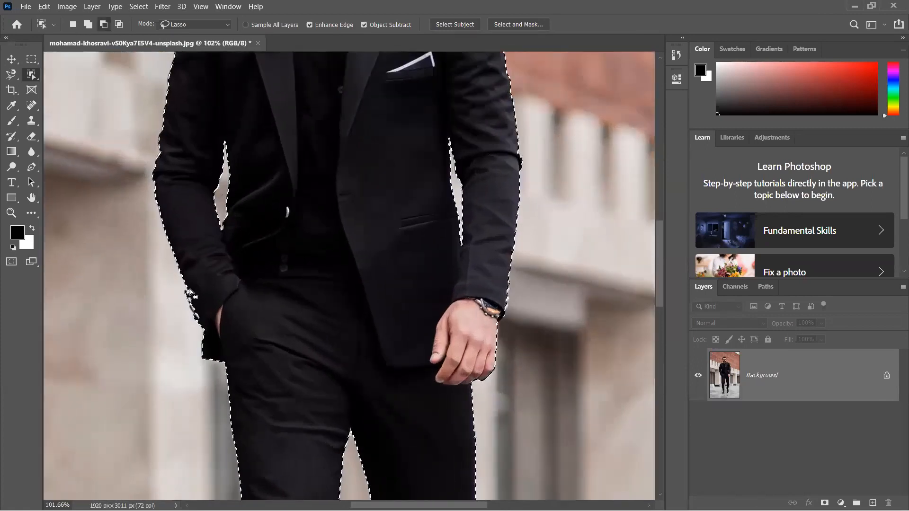
scroll(191, 294, "up", 1)
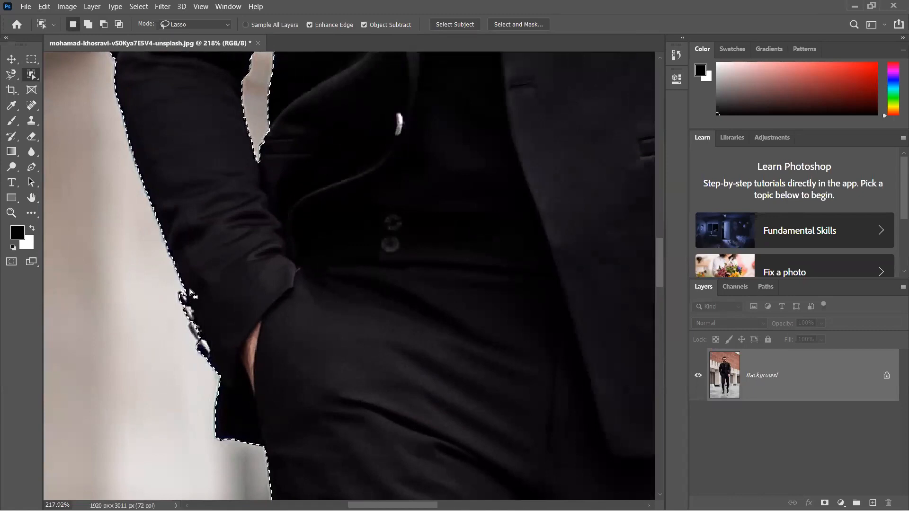
scroll(190, 293, "up", 1)
scroll(191, 294, "up", 2)
scroll(190, 288, "up", 1)
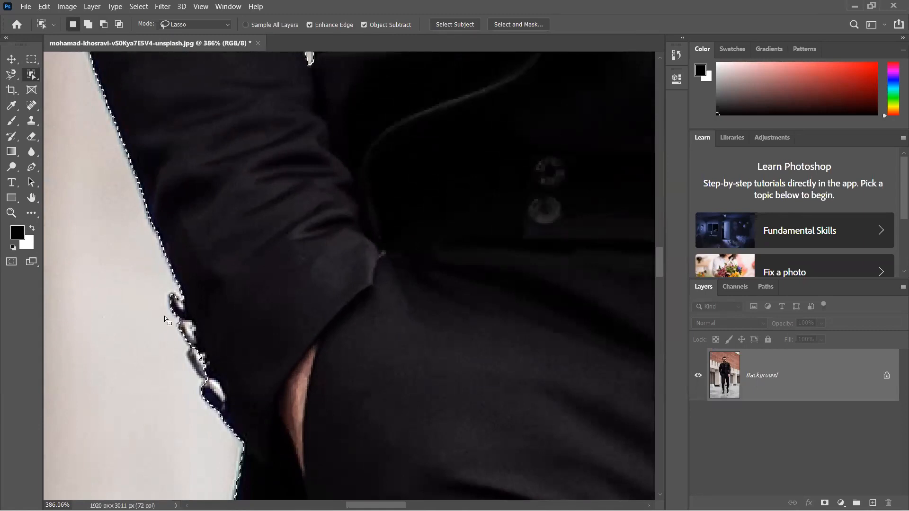
scroll(171, 313, "up", 3)
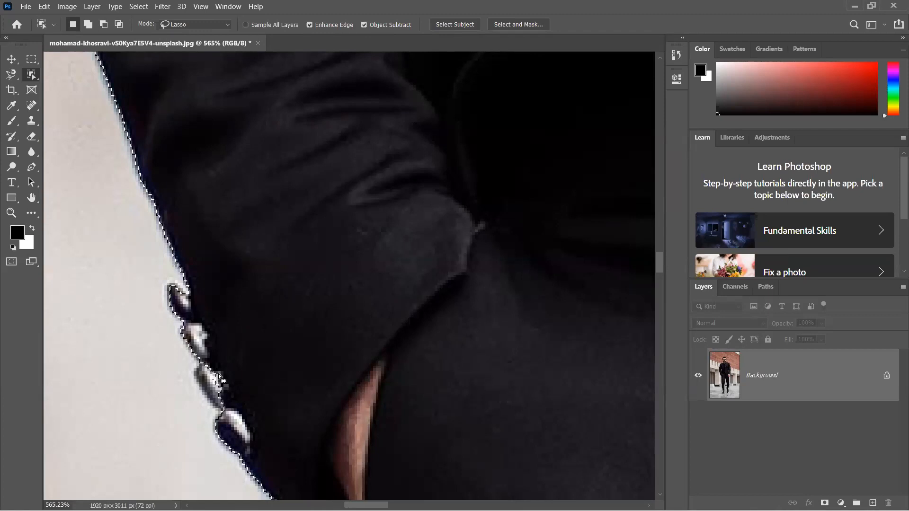
mouse_move(212, 364)
left_mouse_down()
mouse_move(195, 363)
mouse_move(206, 400)
mouse_move(220, 413)
mouse_move(231, 397)
mouse_move(216, 367)
mouse_move(234, 388)
left_mouse_up()
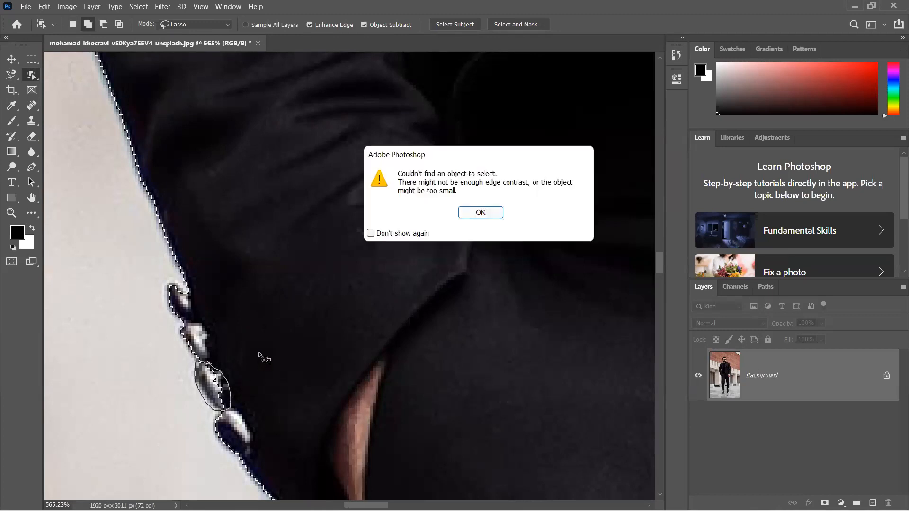
left_click(486, 210)
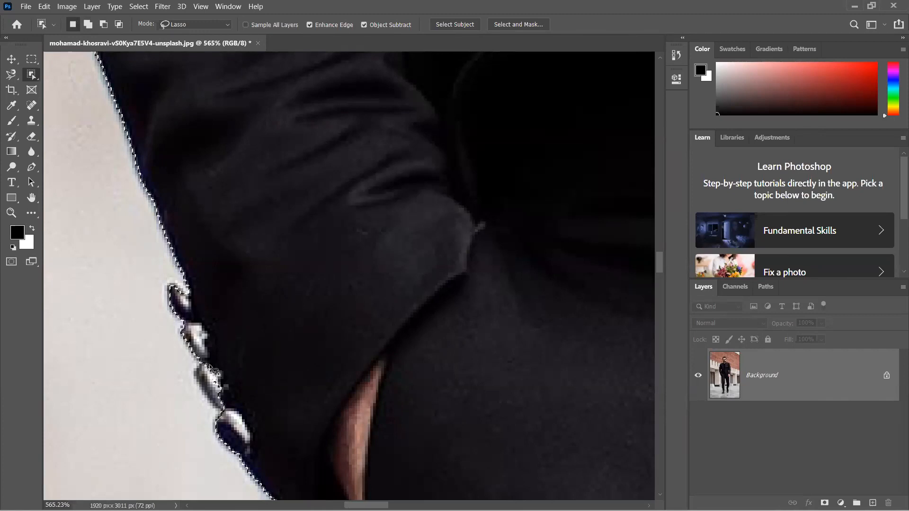
- Try to add the whole row of cuff buttons on the pocketed arm to the selection with one loose lasso outline
key("shift")
left_click_drag(255, 450, 238, 400)
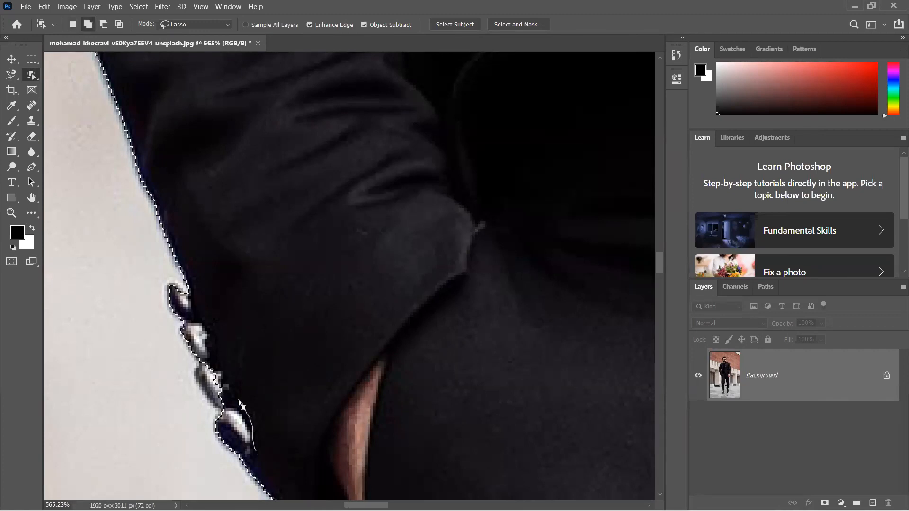
left_click_drag(181, 275, 166, 279)
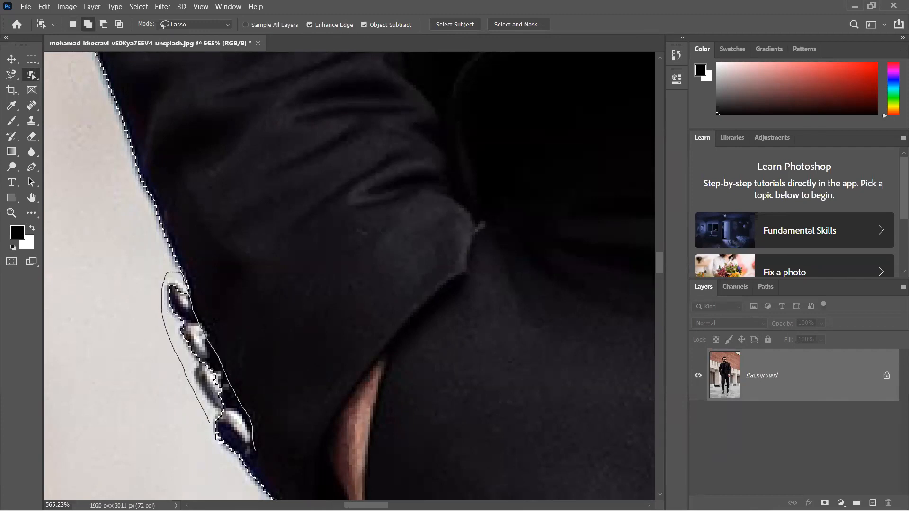
left_click_drag(254, 450, 256, 453)
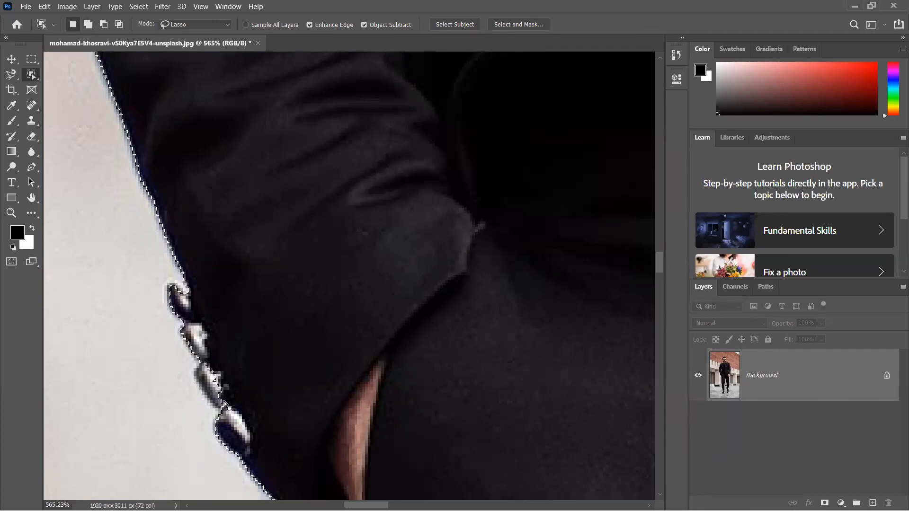
scroll(223, 402, "down", 2)
scroll(224, 403, "down", 3)
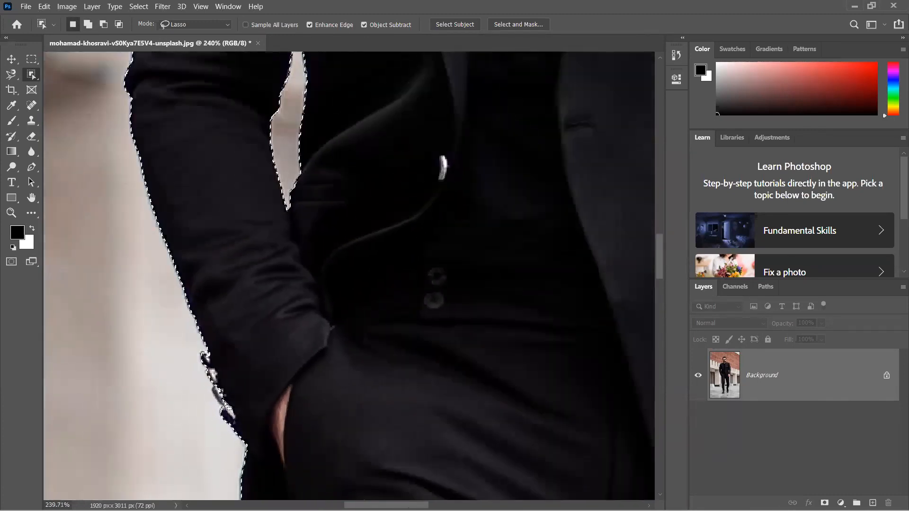
scroll(224, 402, "down", 2)
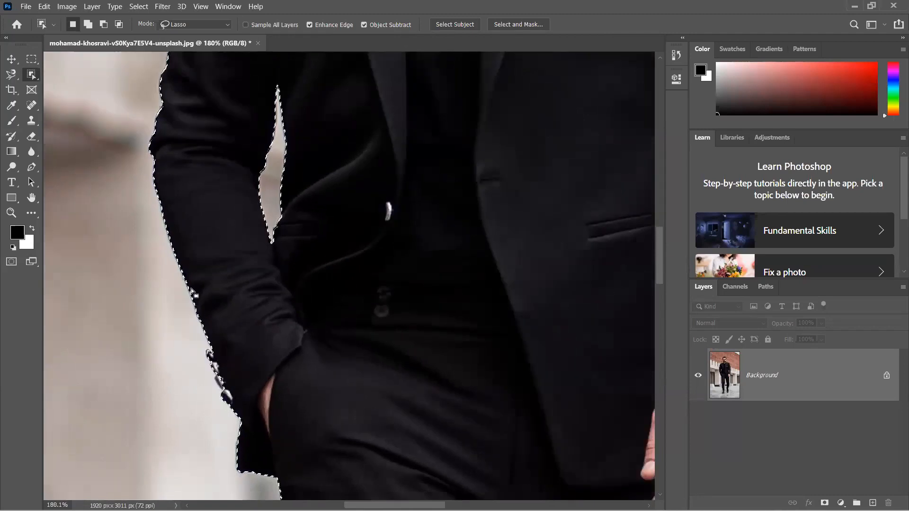
scroll(195, 266, "down", 3)
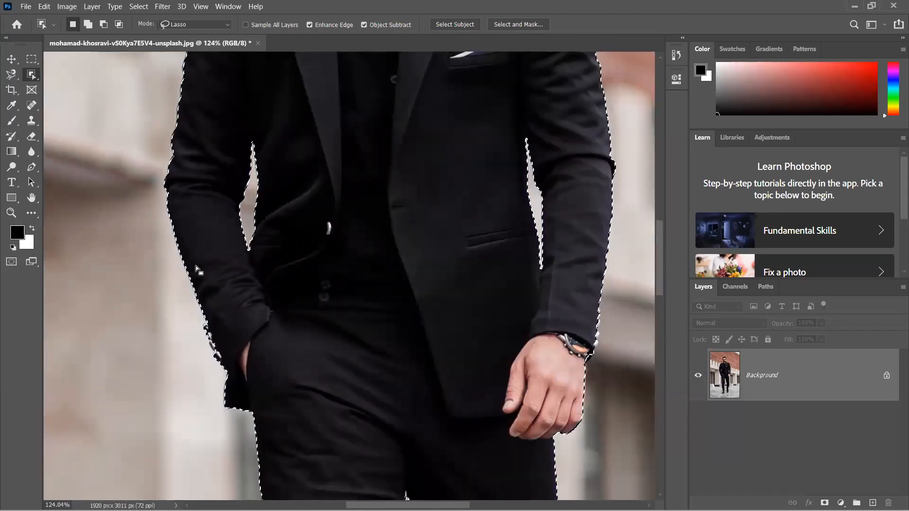
- Switch to the Move tool with the man's selection kept active
left_click(141, 6)
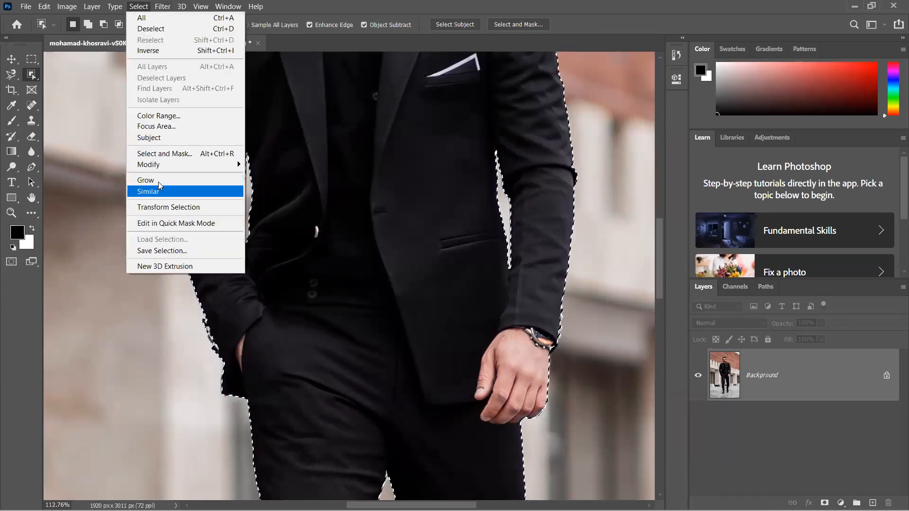
mouse_move(161, 163)
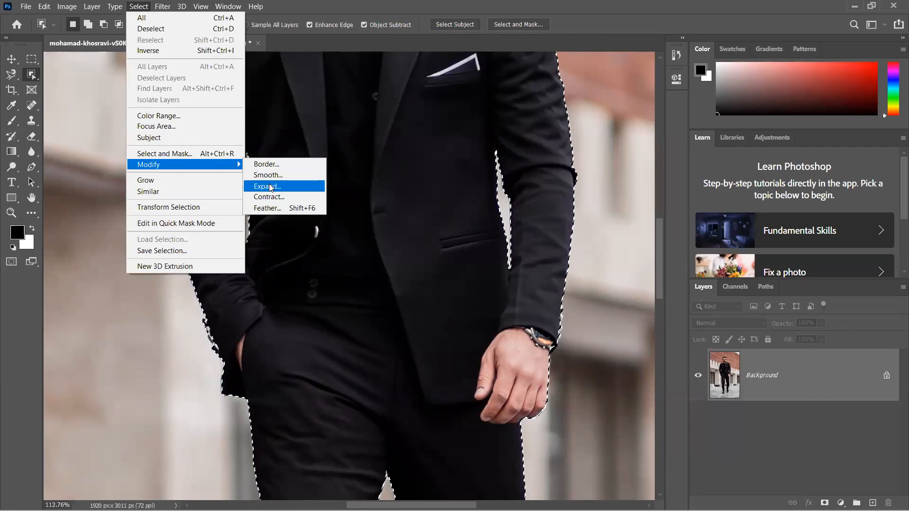
left_click(11, 60)
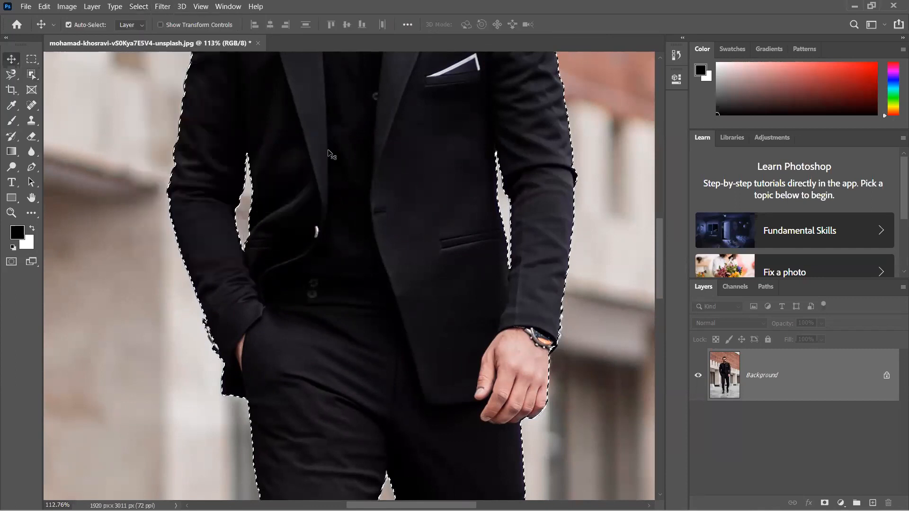
- Try expanding the man's selection by 4 pixels, check the edge along the sleeve, and undo the expansion
scroll(585, 213, "up", 1)
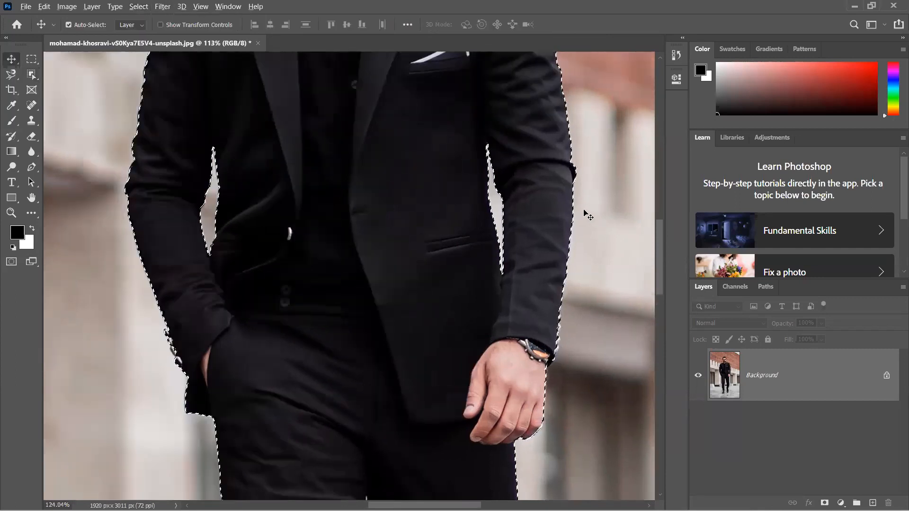
scroll(587, 216, "up", 11)
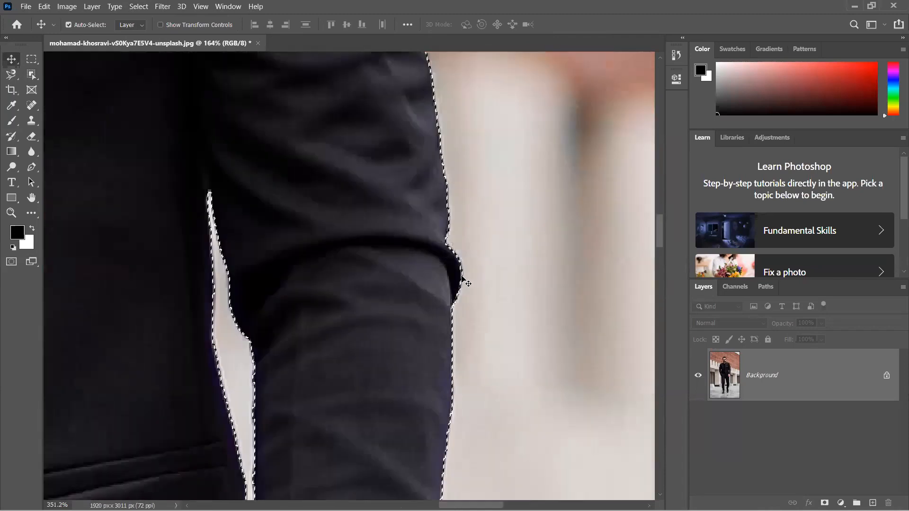
scroll(467, 283, "up", 2)
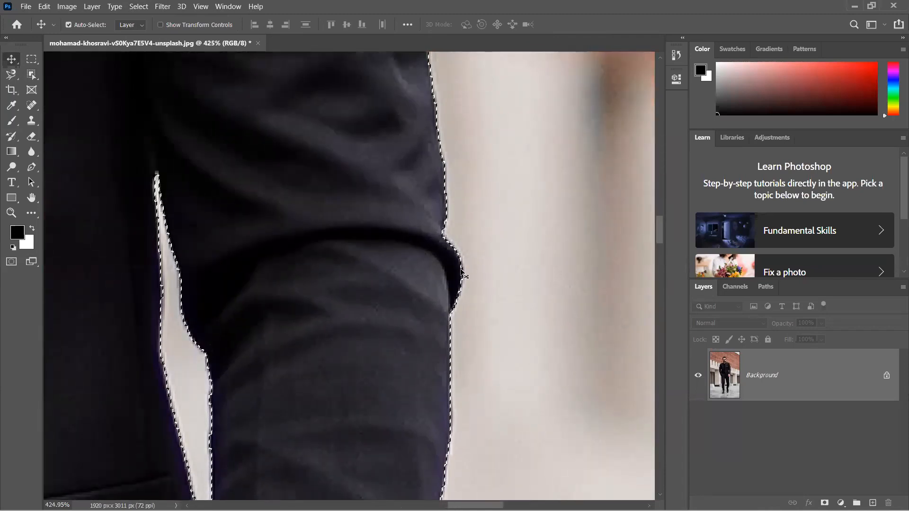
left_click(135, 7)
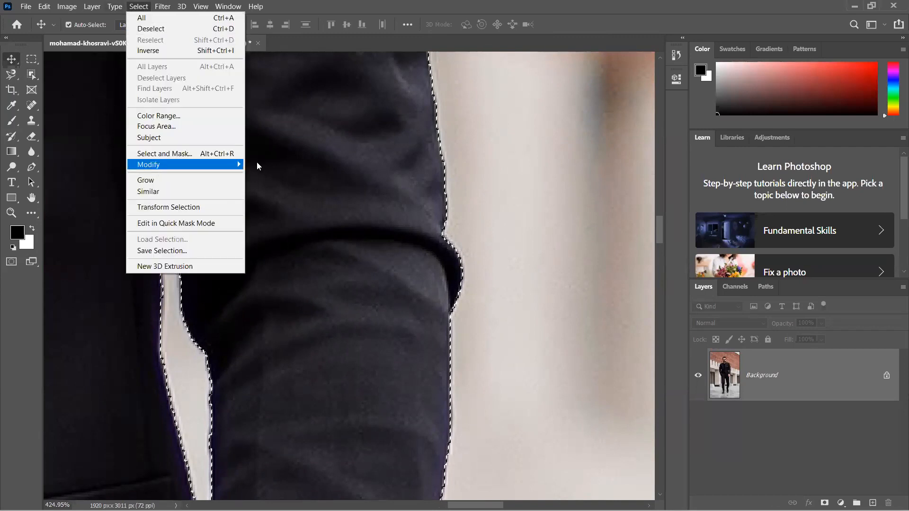
mouse_move(257, 163)
left_click(277, 187)
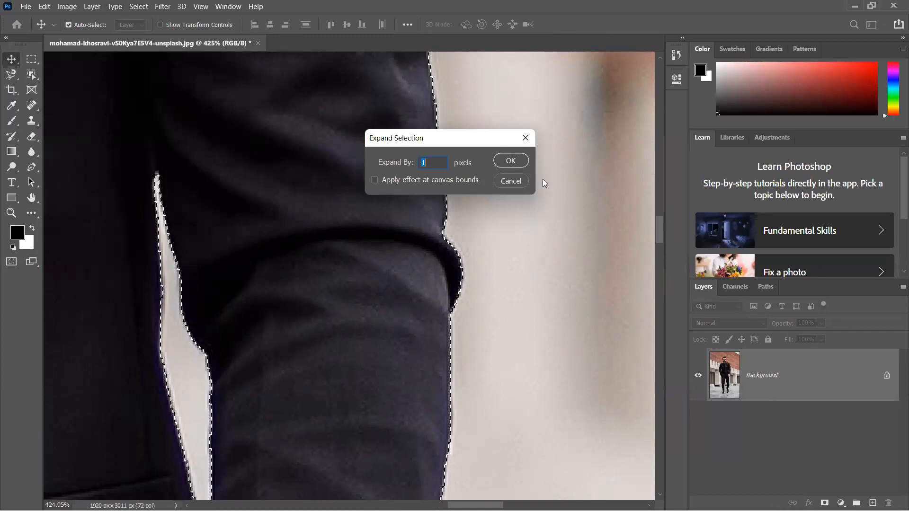
left_click_drag(465, 139, 598, 148)
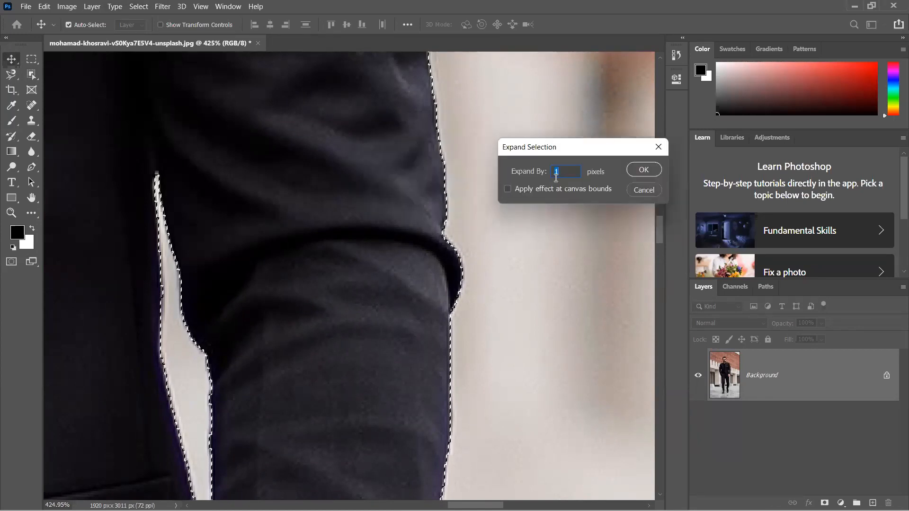
left_click(556, 176)
double_click(561, 173)
type("4")
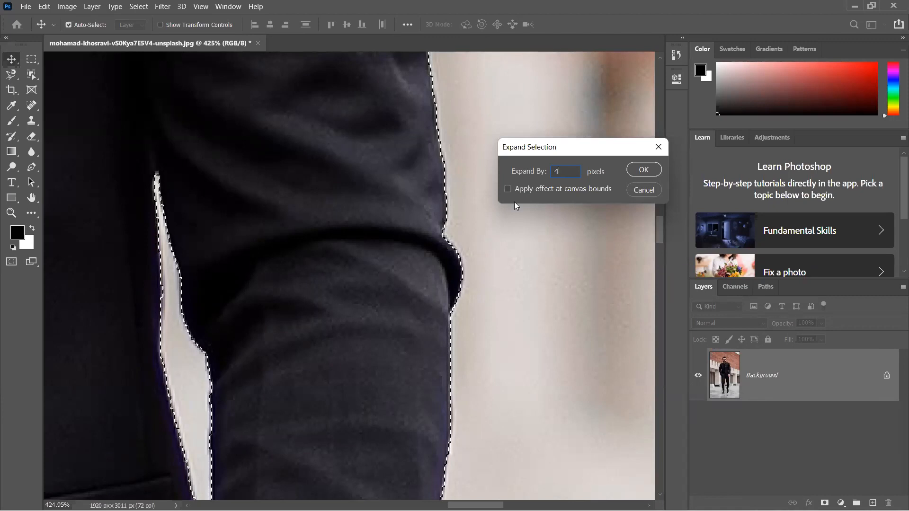
left_click(641, 170)
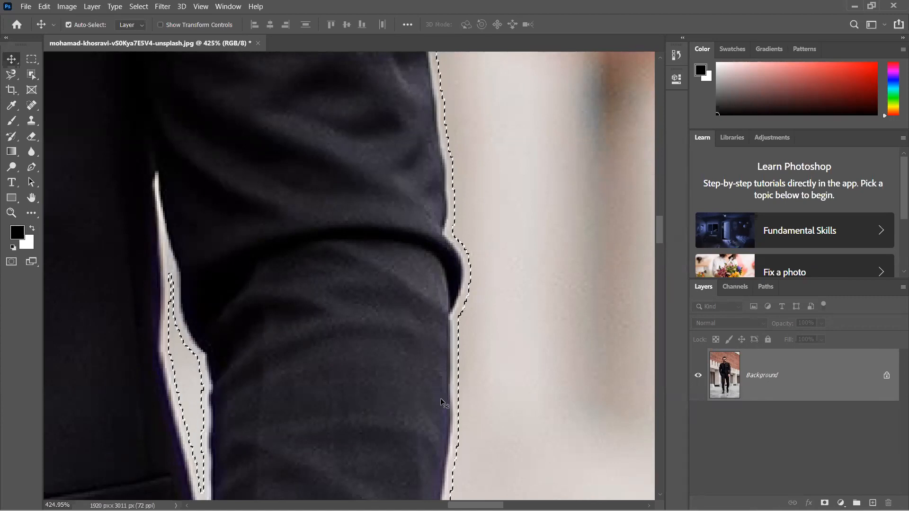
key("ctrl+z")
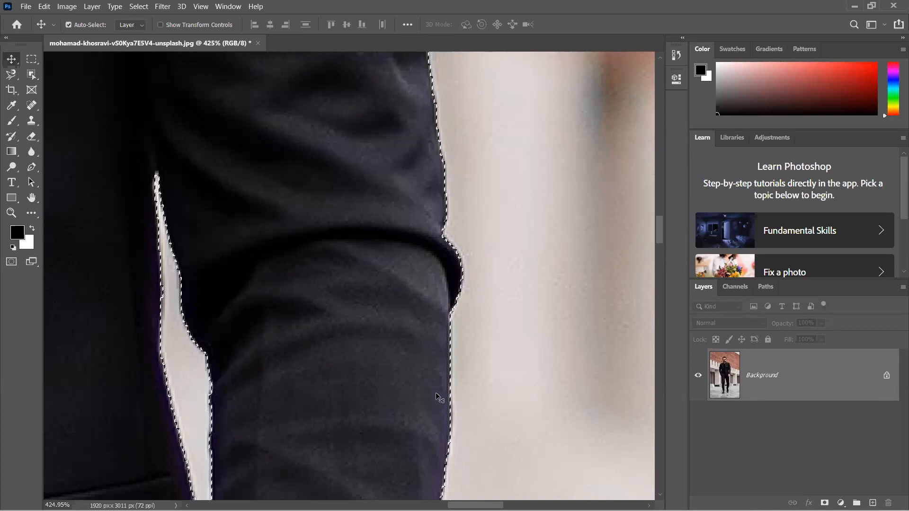
- Expand the man's selection by 1 pixel
left_click(162, 7)
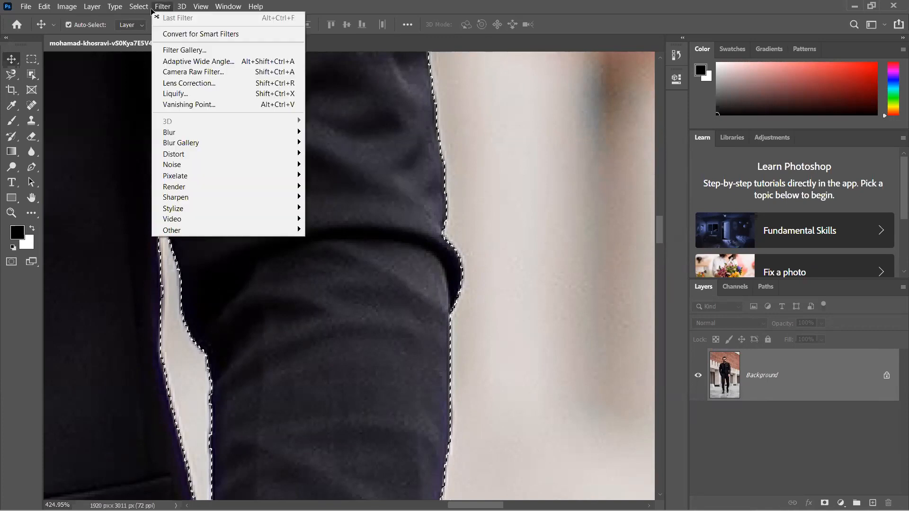
mouse_move(151, 11)
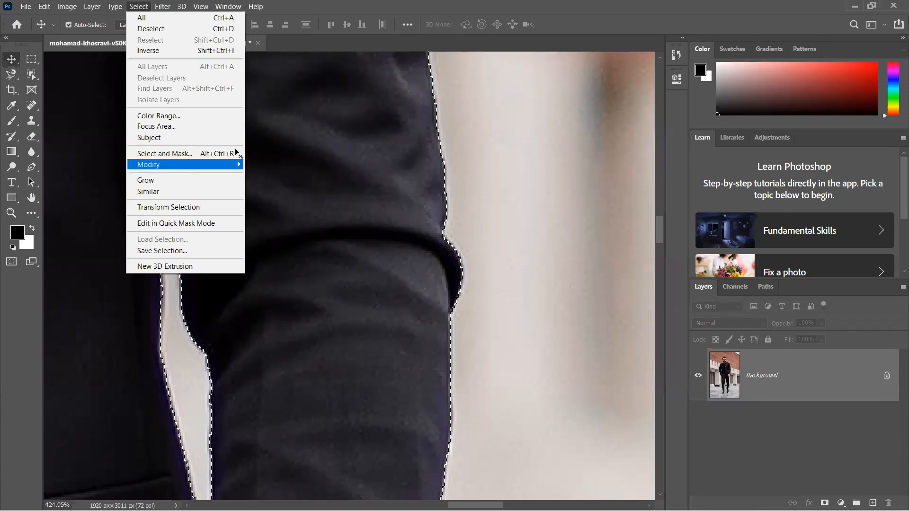
mouse_move(239, 164)
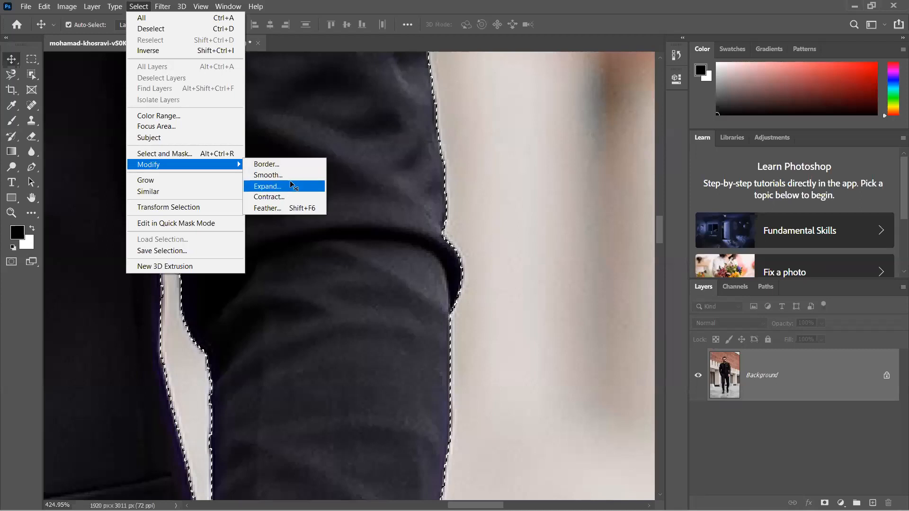
key("Return")
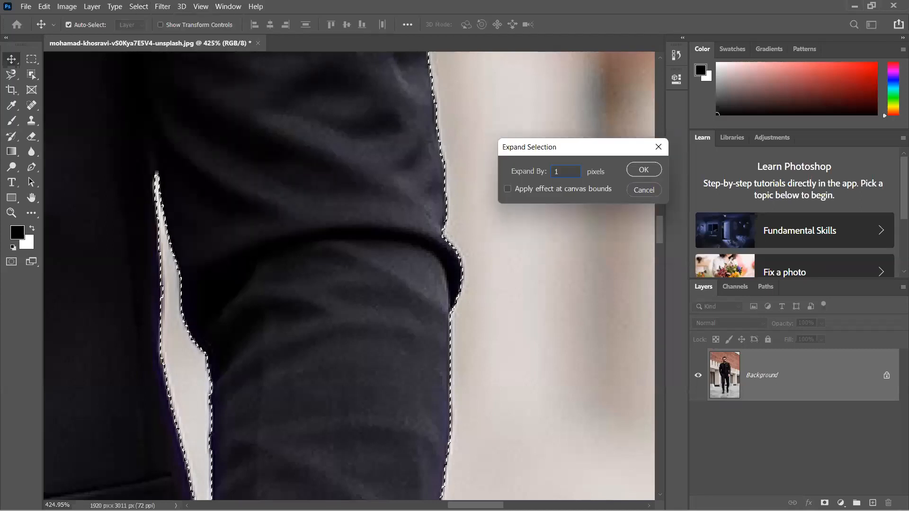
left_click(643, 170)
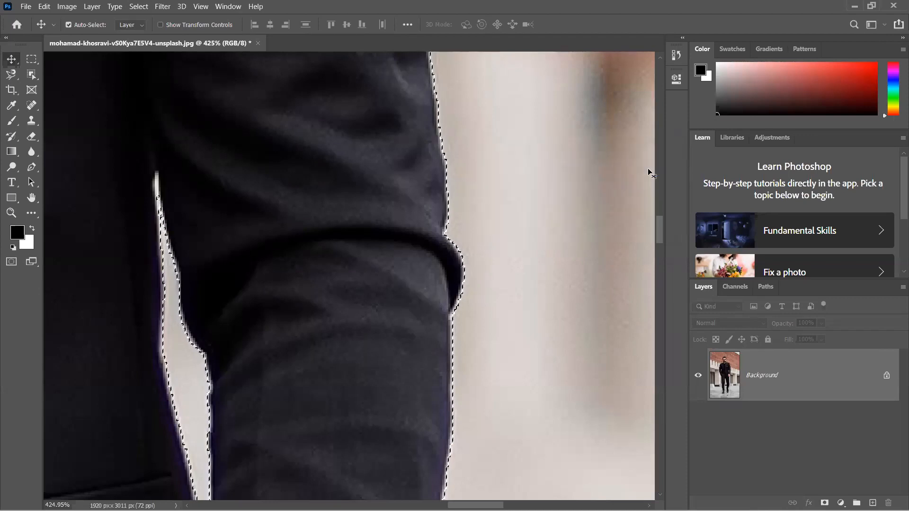
- Copy the selected man to a new layer and toggle the background layer's visibility to preview the cutout
key("ctrl+0")
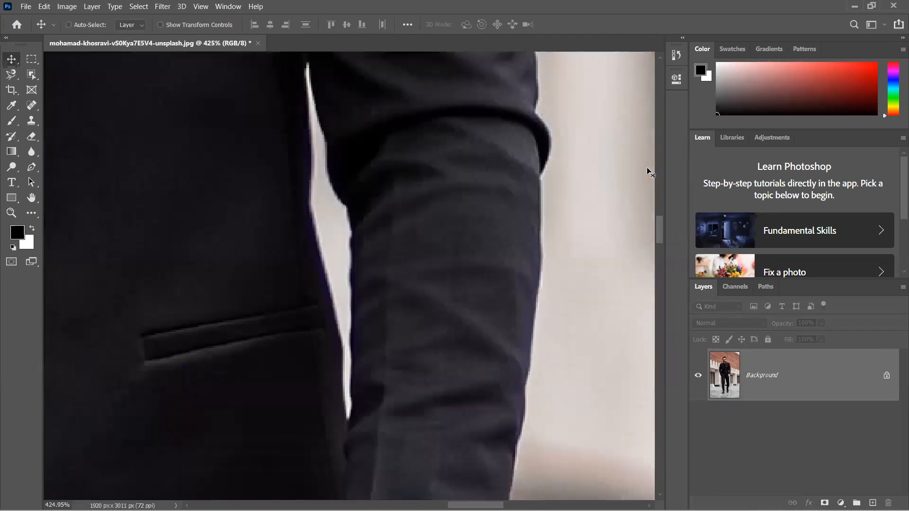
key("ctrl+j")
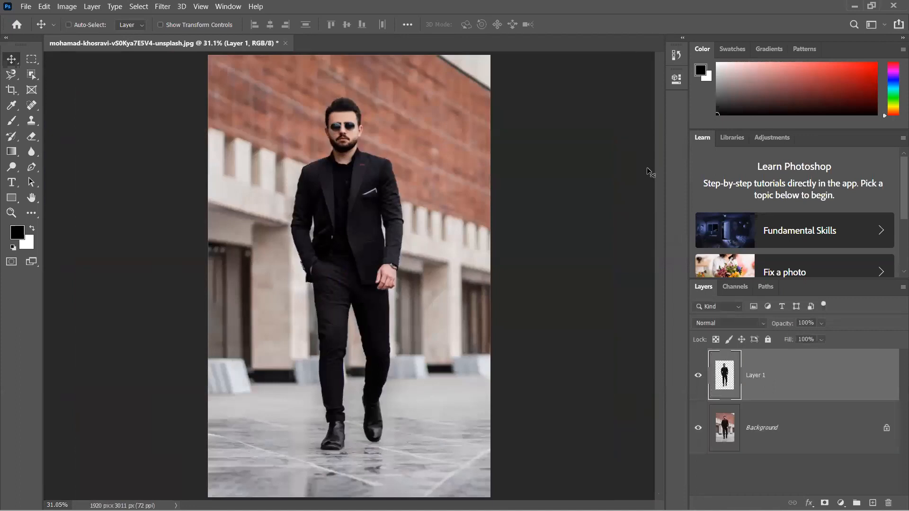
left_click(700, 428)
left_click(698, 428)
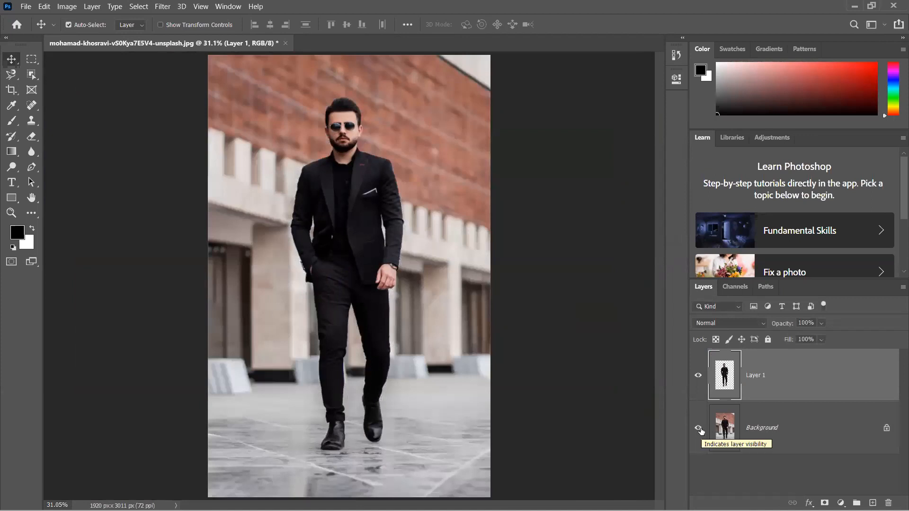
- Place the white mosque photo as an embedded image and move its layer beneath the man's cutout layer
left_click(27, 7)
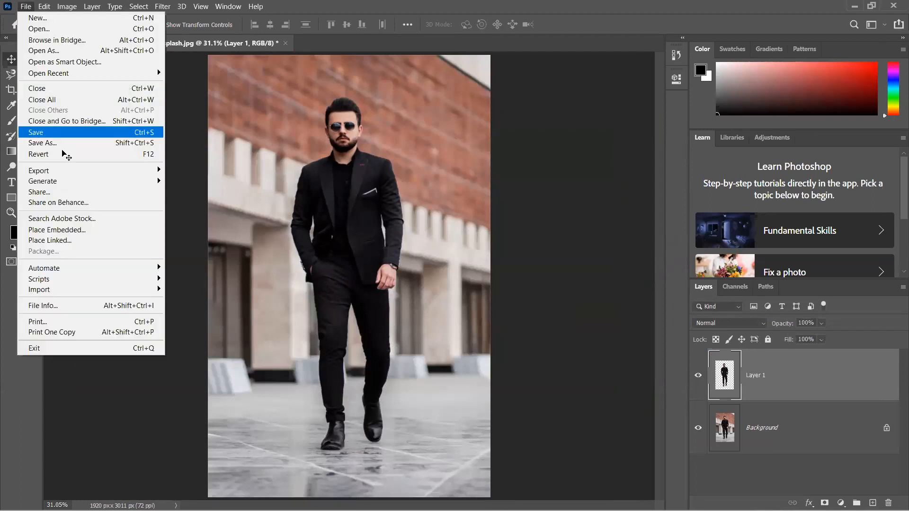
left_click(61, 230)
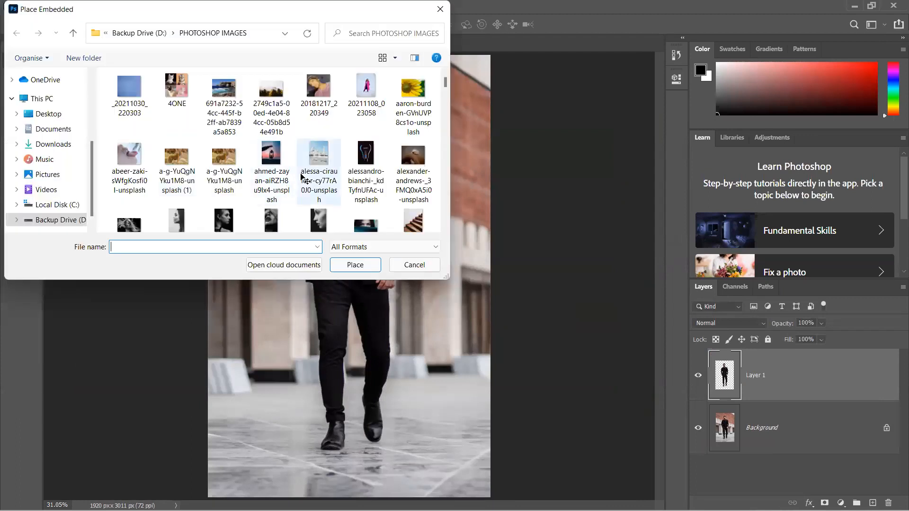
left_click(309, 167)
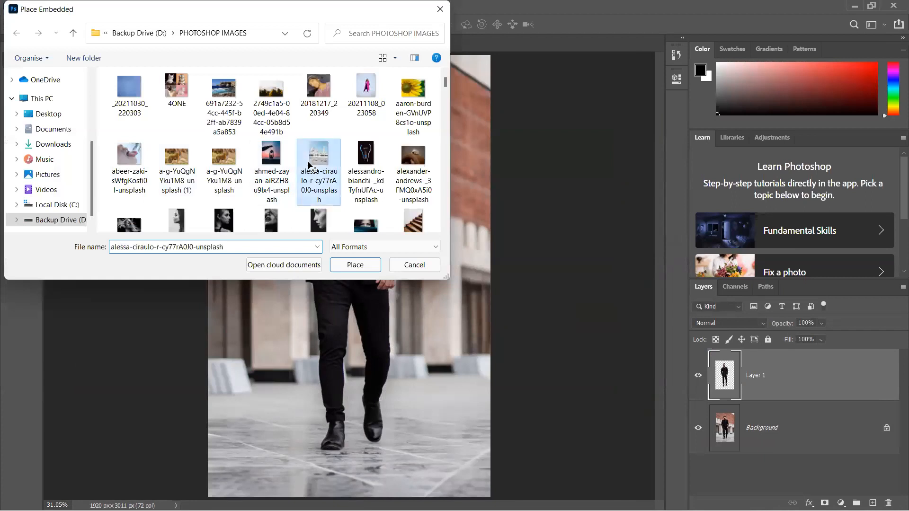
double_click(308, 166)
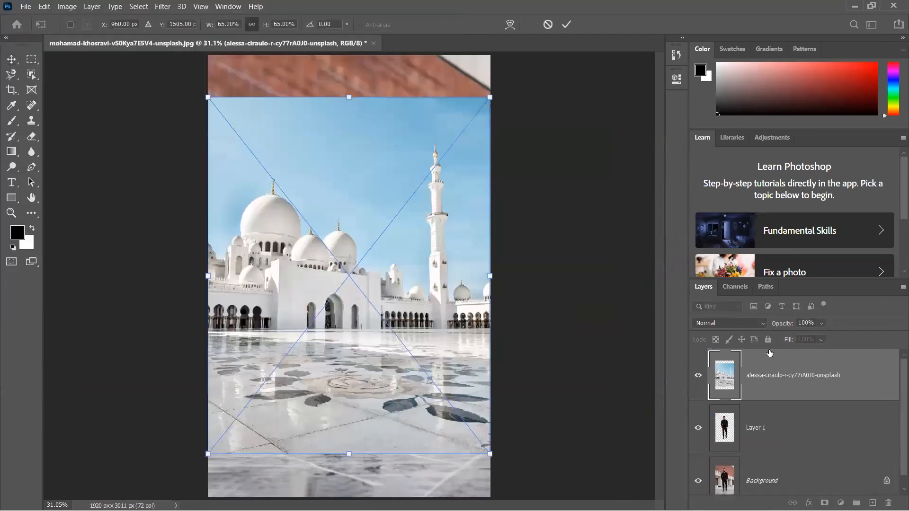
key("Return")
left_click_drag(792, 384, 793, 462)
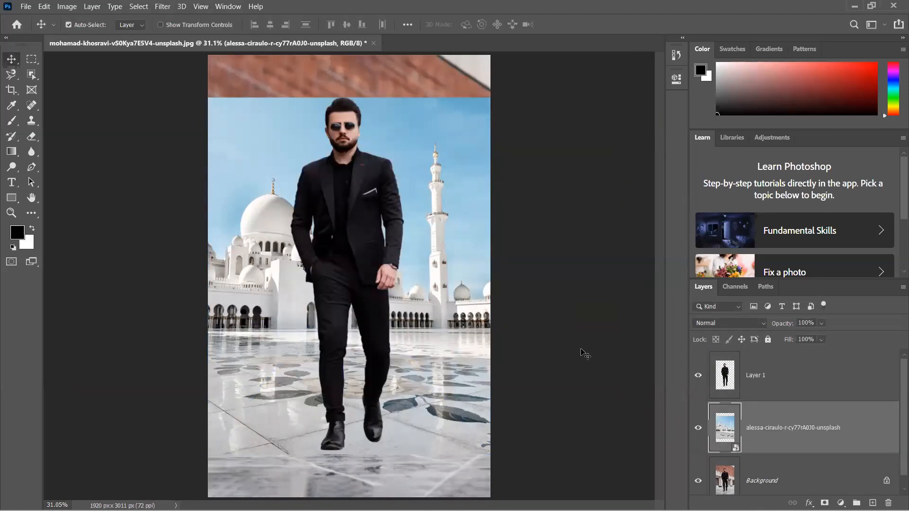
- Scale the man's cutout to about 48% and move it down onto the courtyard floor, right of the mosque's entrance
left_click(795, 377)
key("ctrl+t")
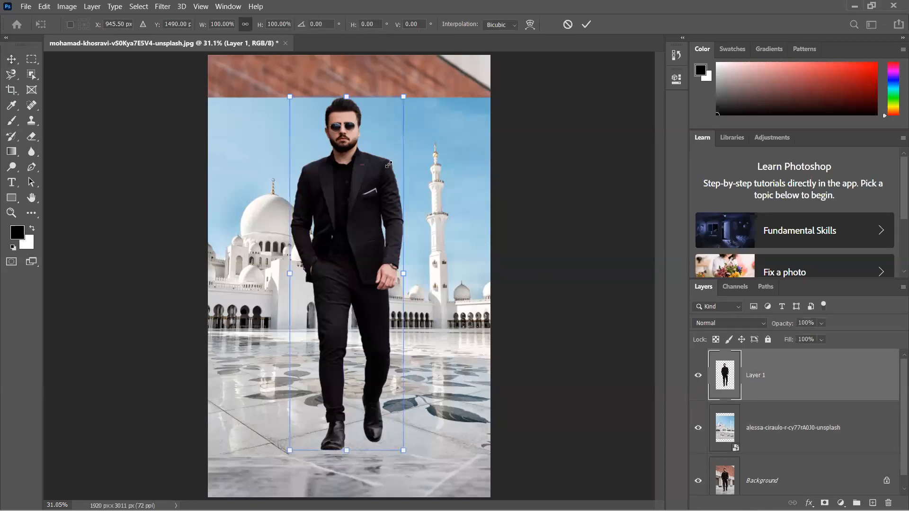
left_click_drag(385, 187, 362, 284)
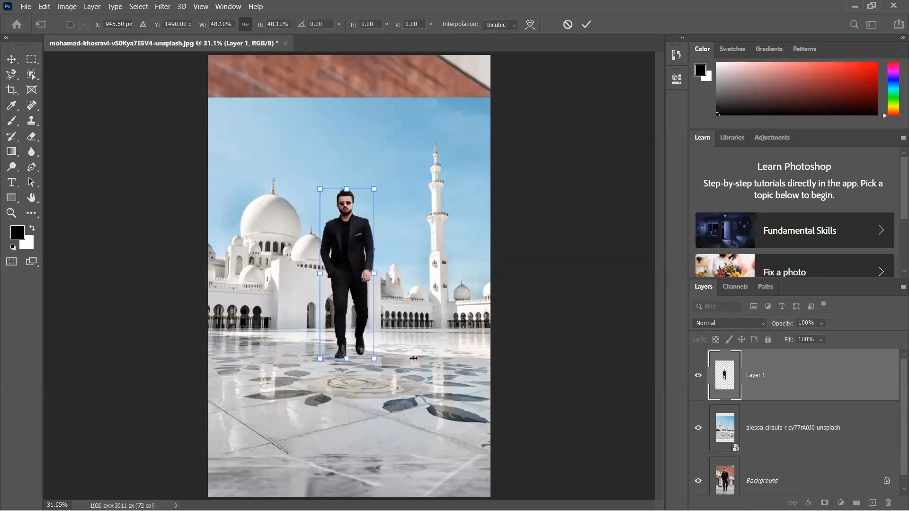
left_click_drag(360, 271, 413, 358)
key("Return")
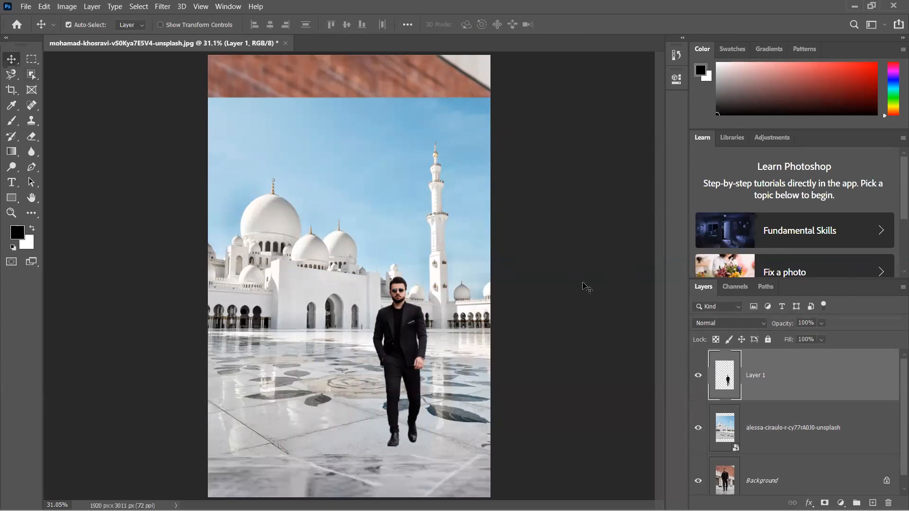
- Delete the man's cutout layer and the placed mosque layer, keeping only the background
key("Delete")
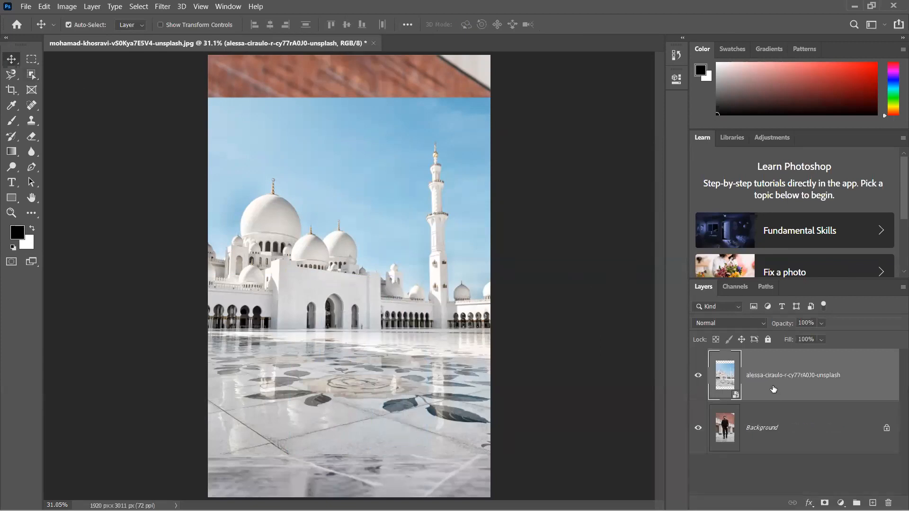
key("Delete")
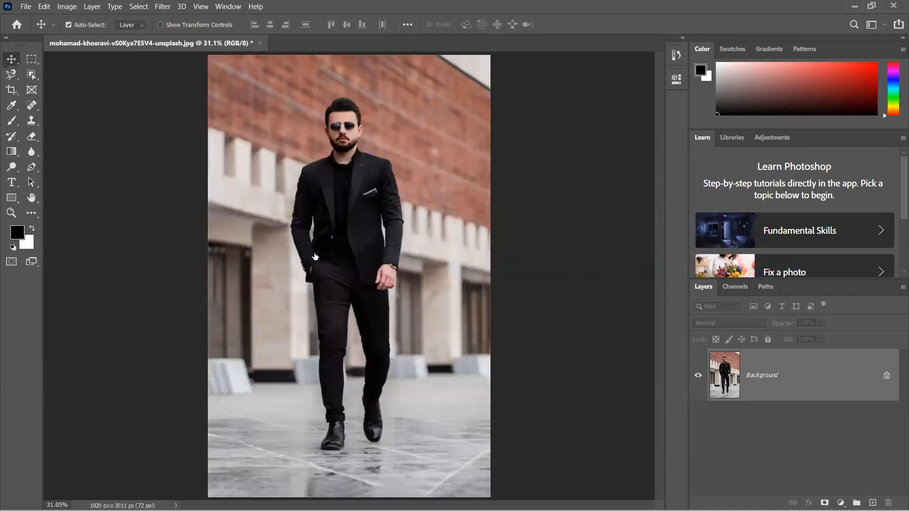
- Activate the Object Selection tool and set its mode to Rectangle
left_click(35, 76)
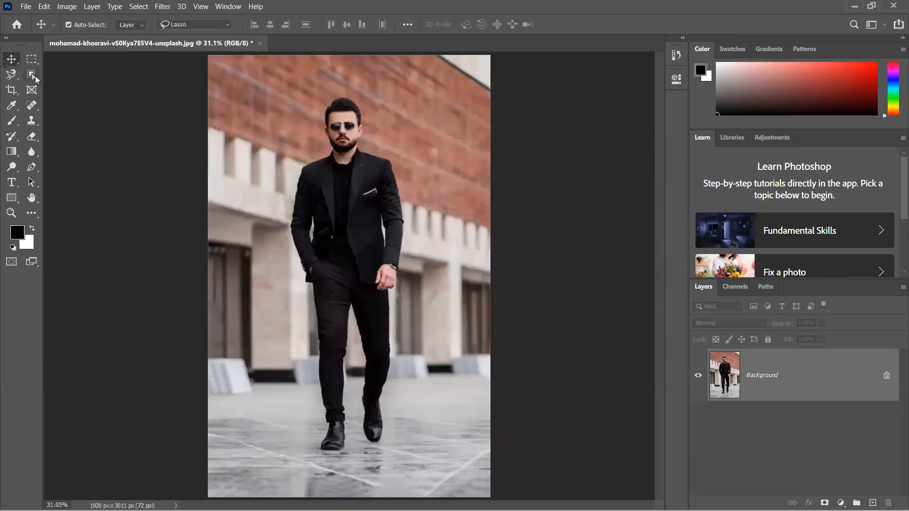
right_click(35, 75)
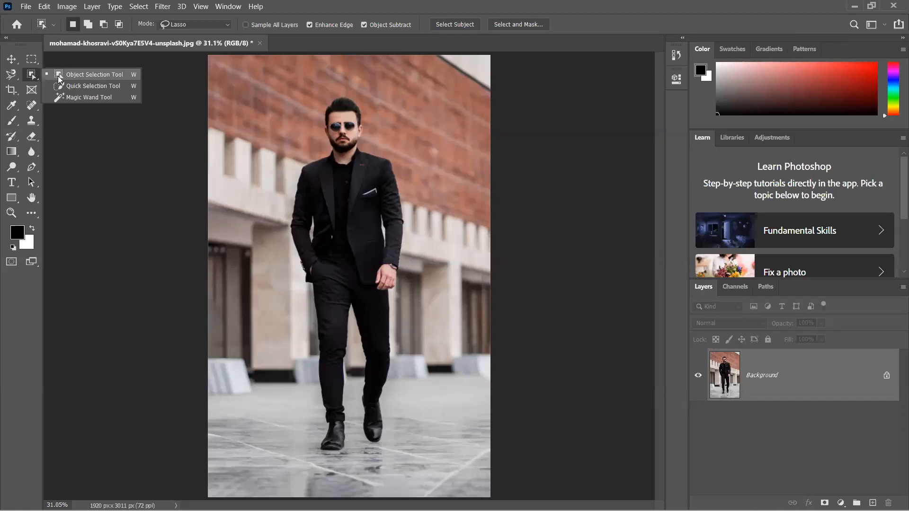
left_click(180, 24)
left_click(178, 39)
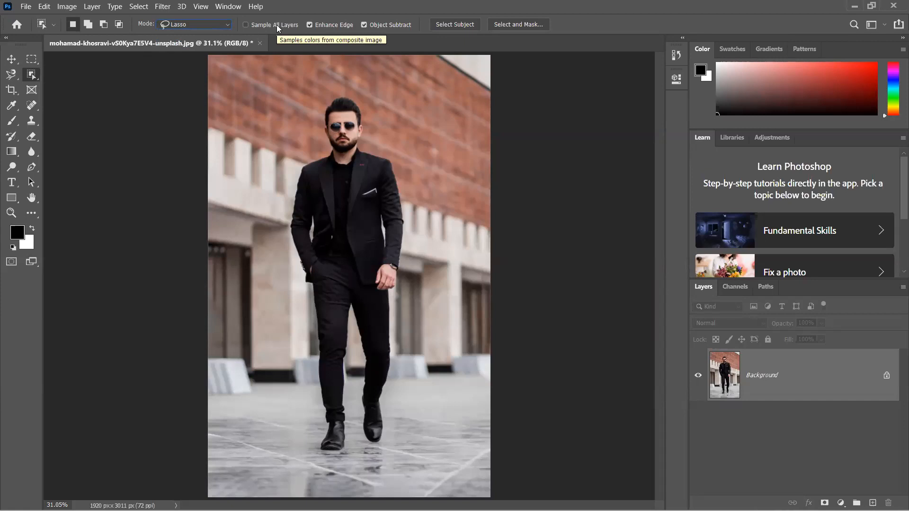
left_click(214, 24)
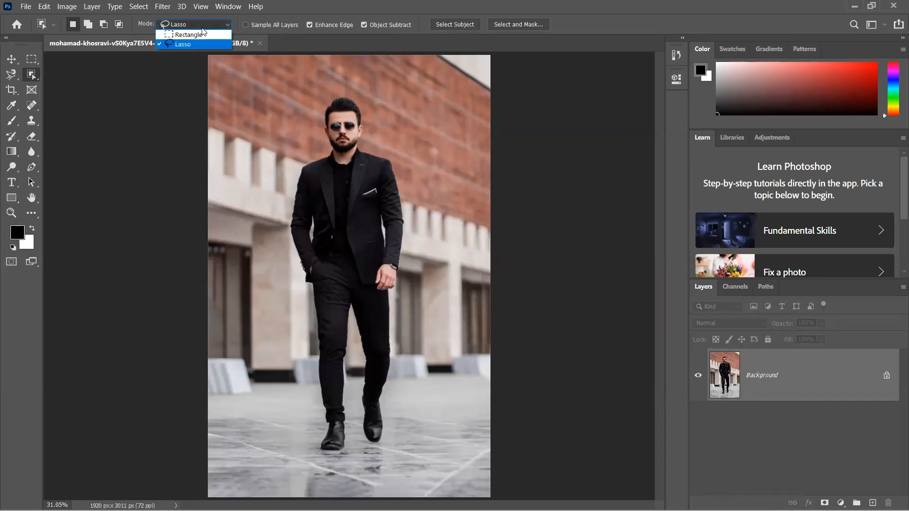
left_click(197, 34)
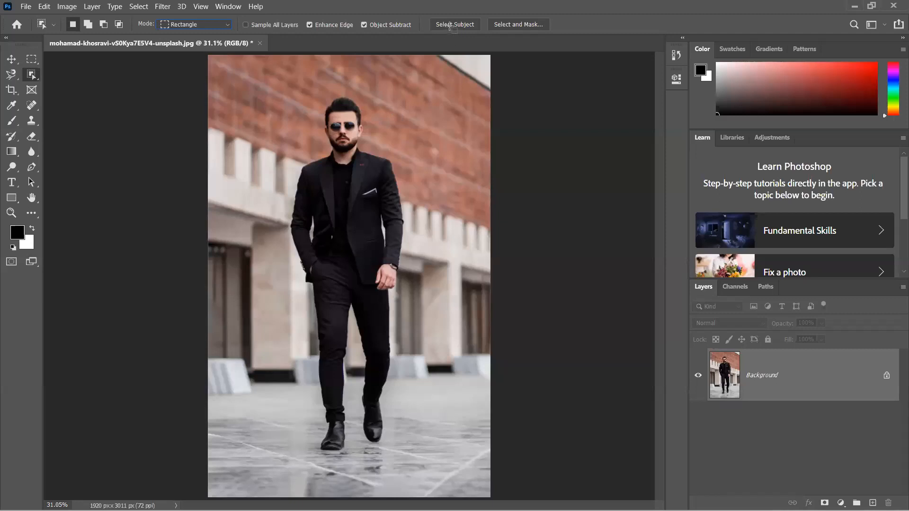
- Select the man with Select Subject, dismiss the workspace tip, and invert the selection to cover the surroundings
left_click(454, 25)
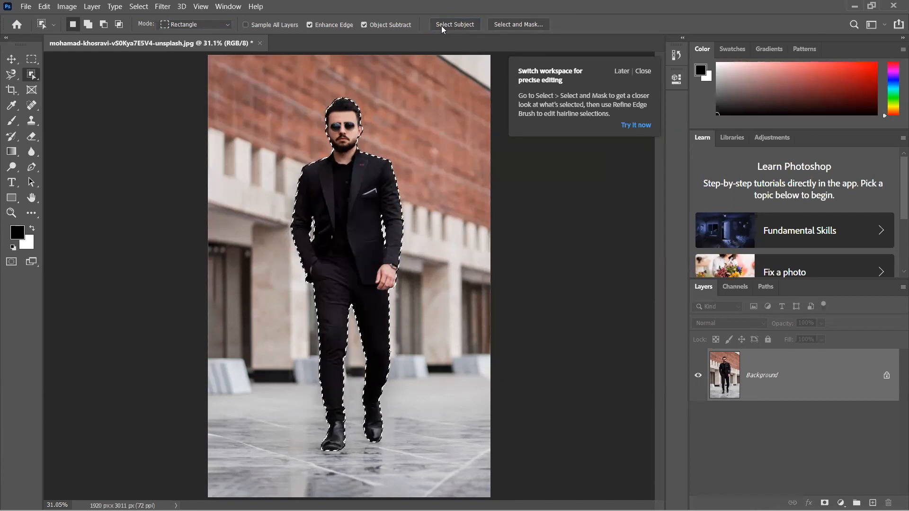
left_click(648, 71)
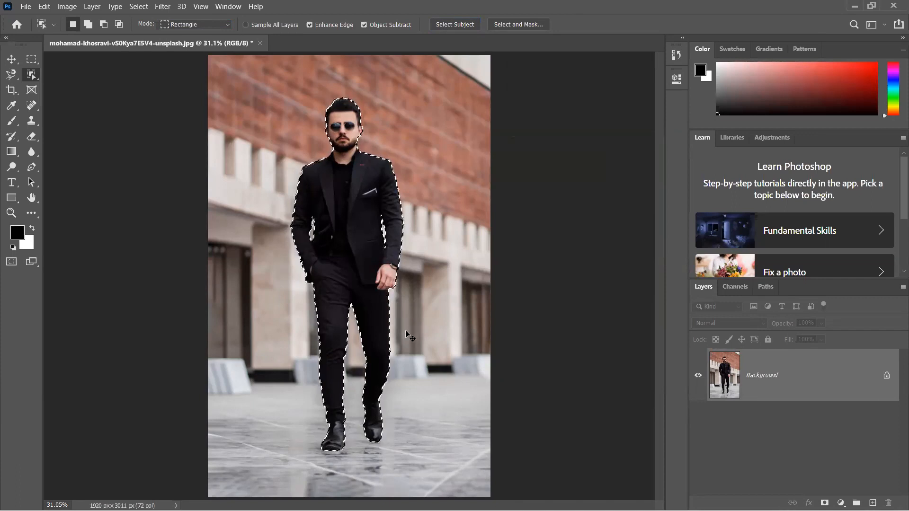
key("ctrl+shift+i")
- Try filling the area around the man with black and white, undo the fills, and deselect
key("alt+BackSpace")
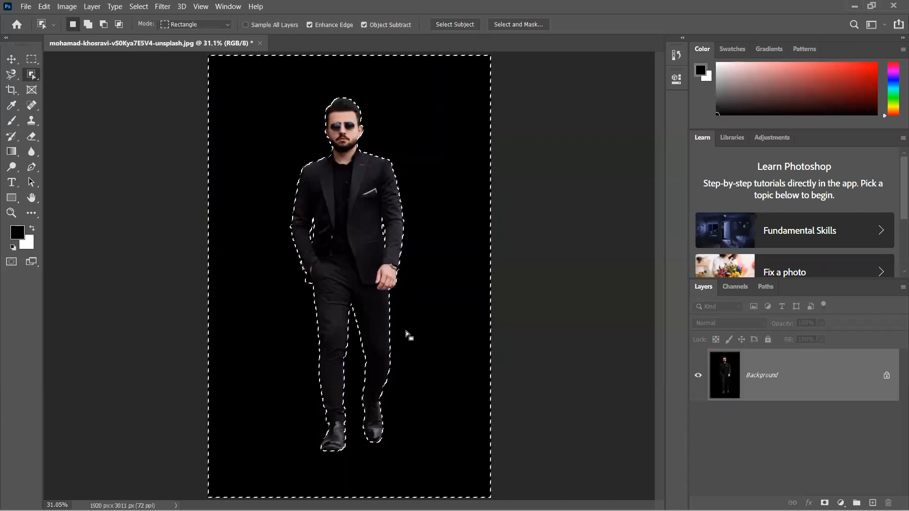
key("ctrl+BackSpace")
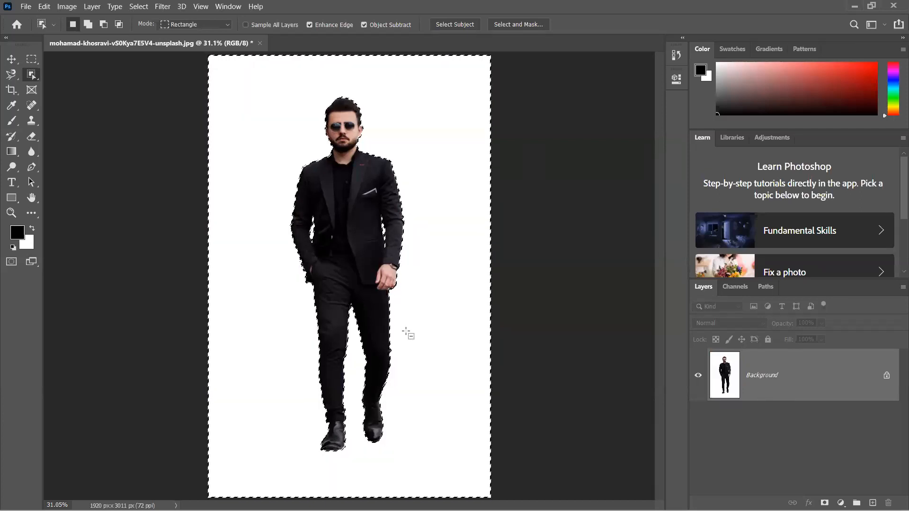
key("alt+BackSpace")
key("ctrl+BackSpace")
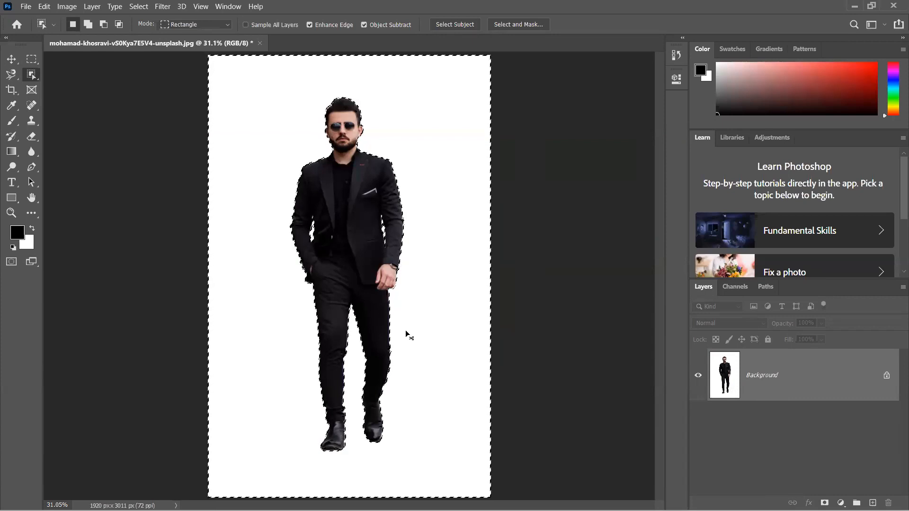
key("alt+BackSpace")
key("ctrl+BackSpace")
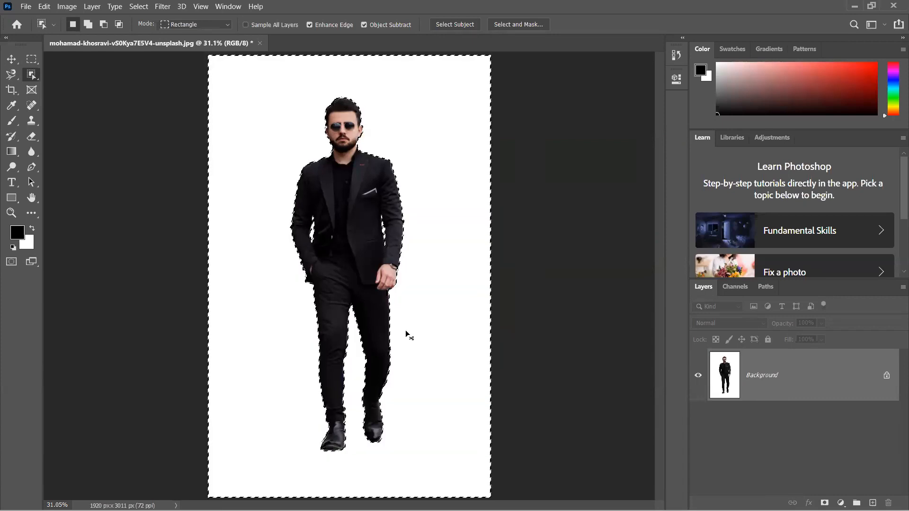
key("ctrl+z")
key("ctrl+z")
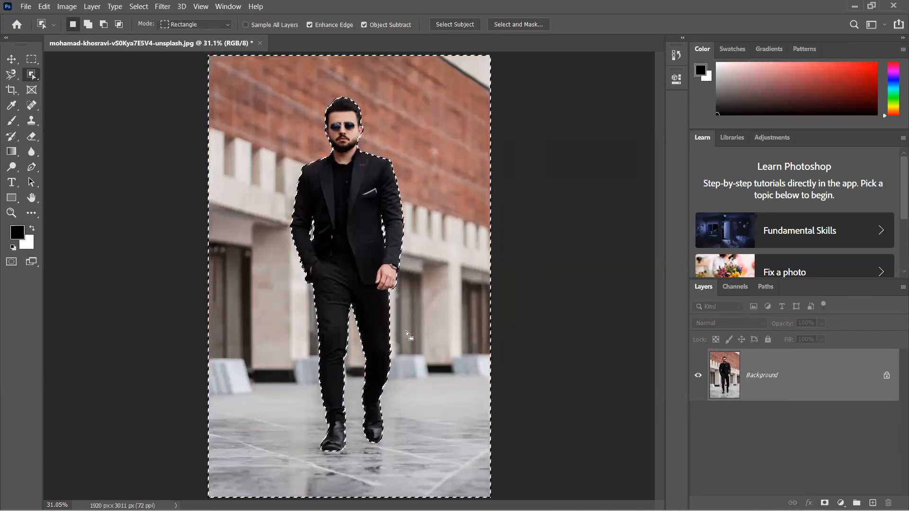
key("ctrl+d")
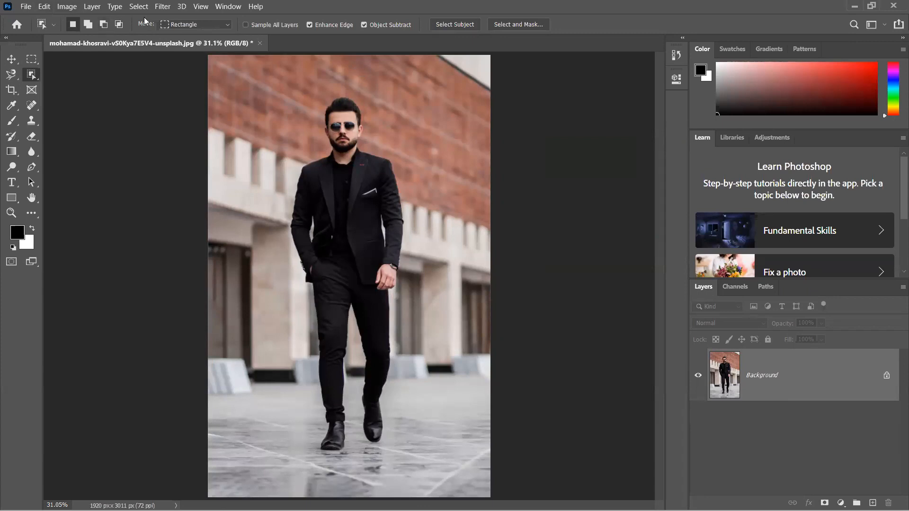
- Select the man again on the background layer using the Subject selection command
left_click(138, 6)
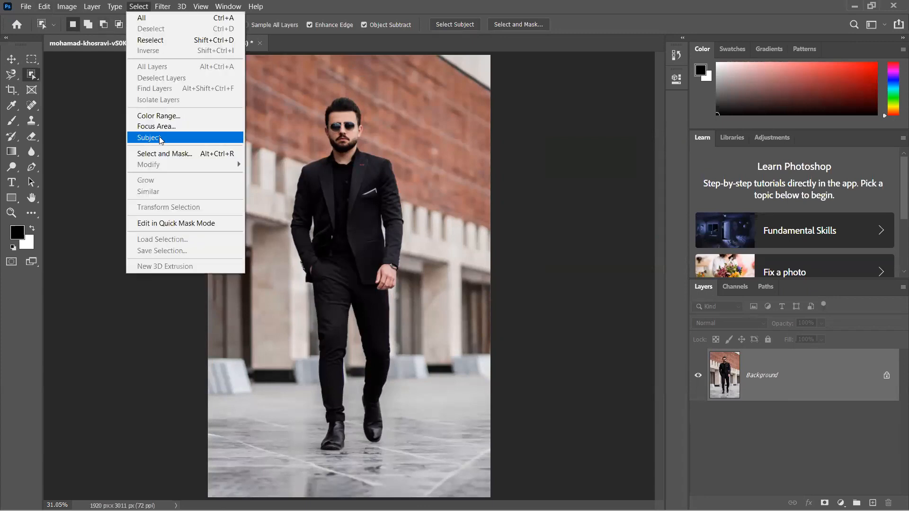
left_click(139, 9)
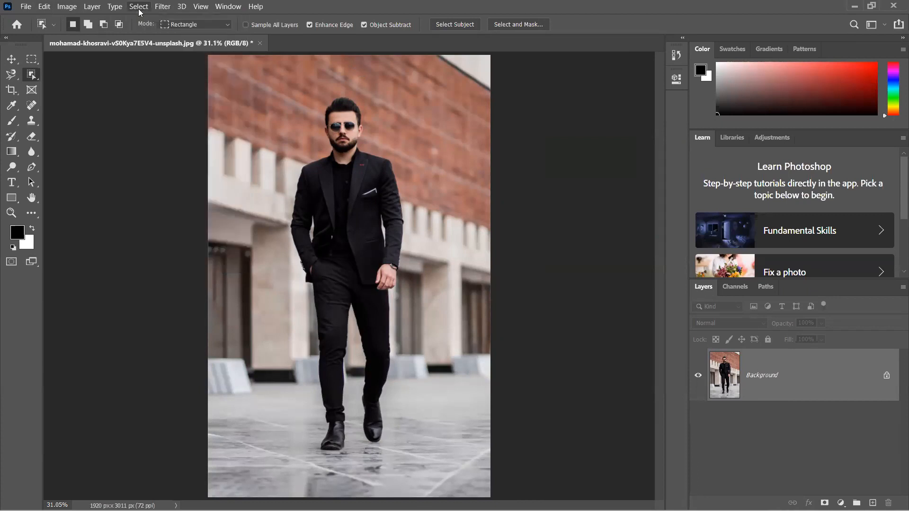
left_click(138, 8)
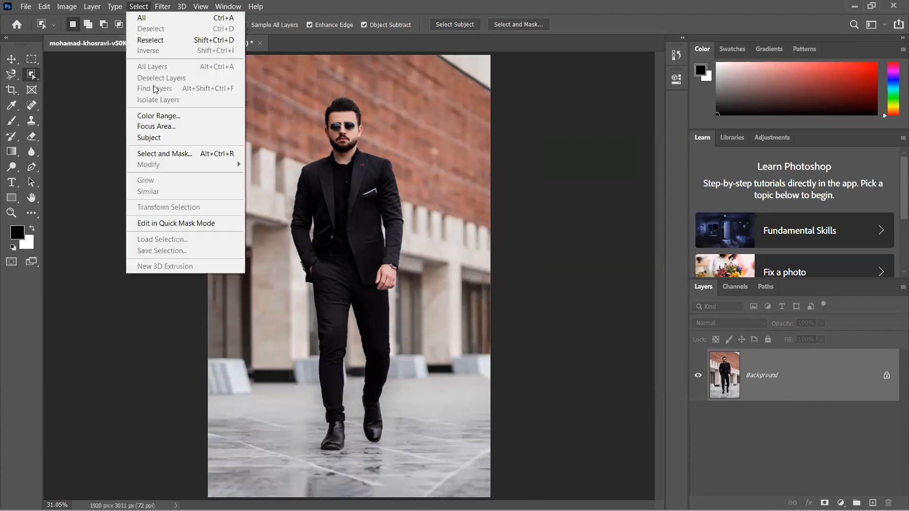
left_click(143, 139)
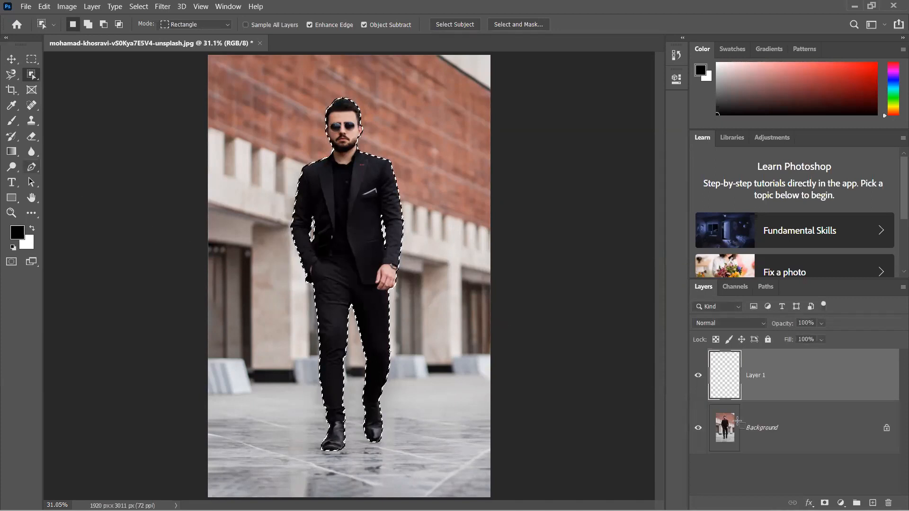
- Copy the selected man from the background to Layer 1 and toggle the background's visibility to check the cutout
left_click(743, 426)
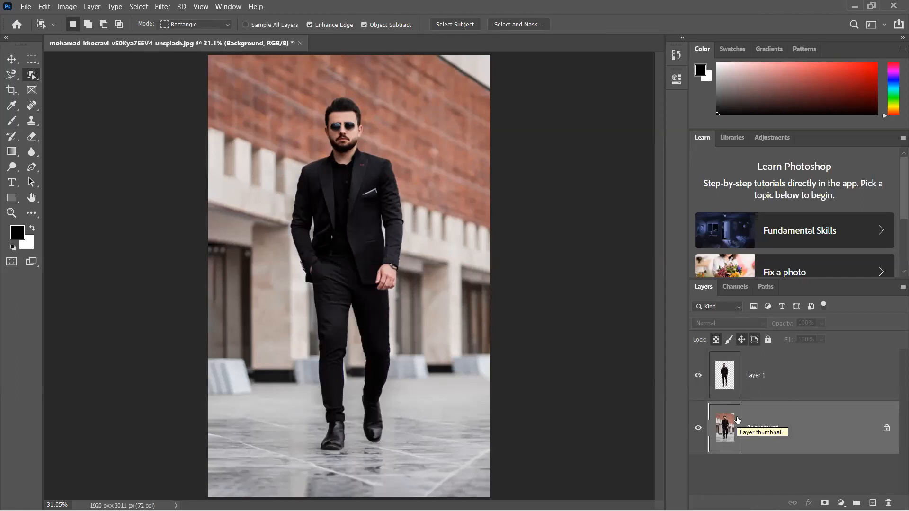
left_click(736, 391)
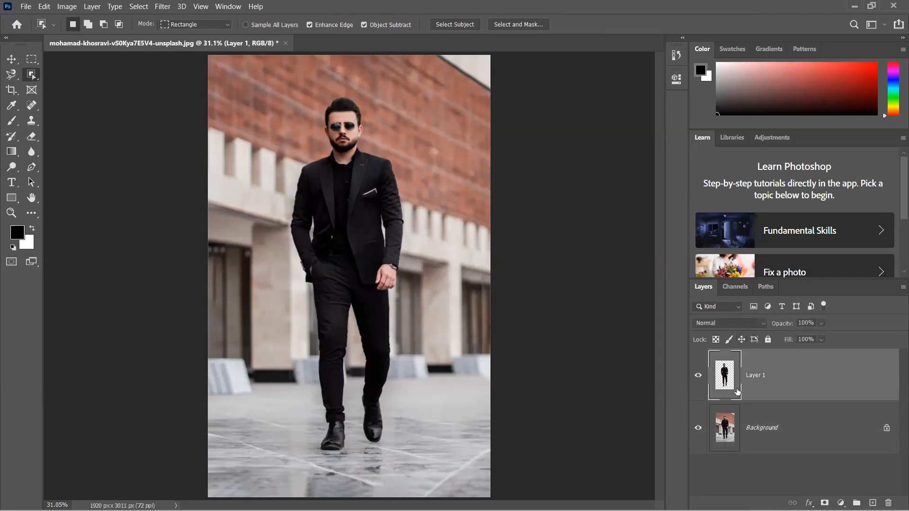
left_click(699, 426)
left_click(698, 425)
- Apply a Gaussian Blur with a 7.6-pixel radius to the Background layer
left_click(763, 418)
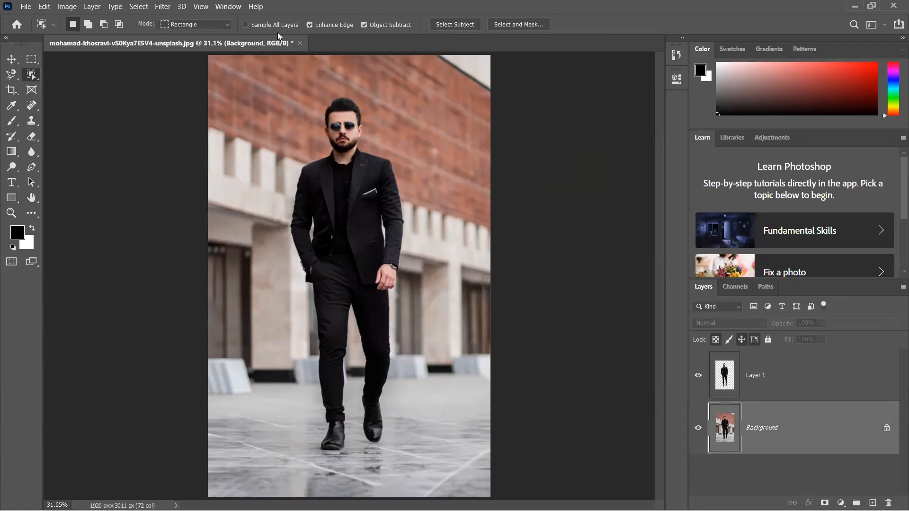
left_click(161, 6)
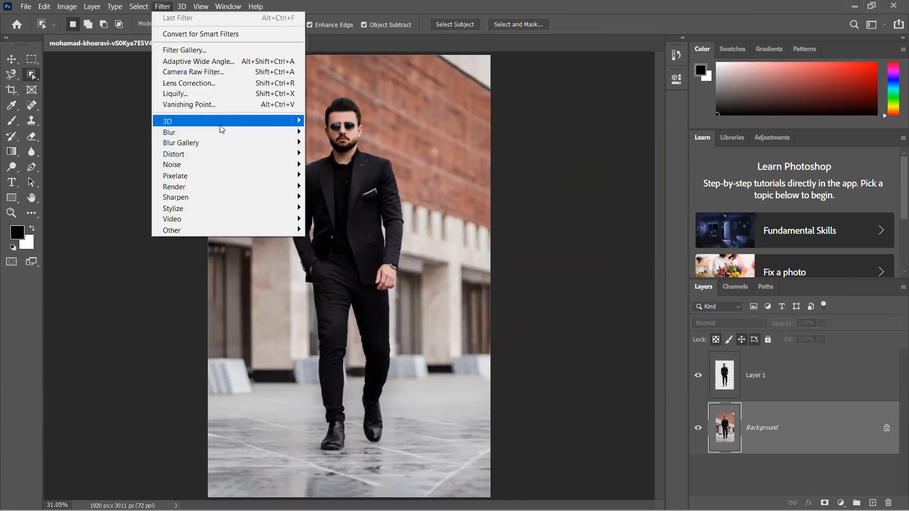
mouse_move(222, 132)
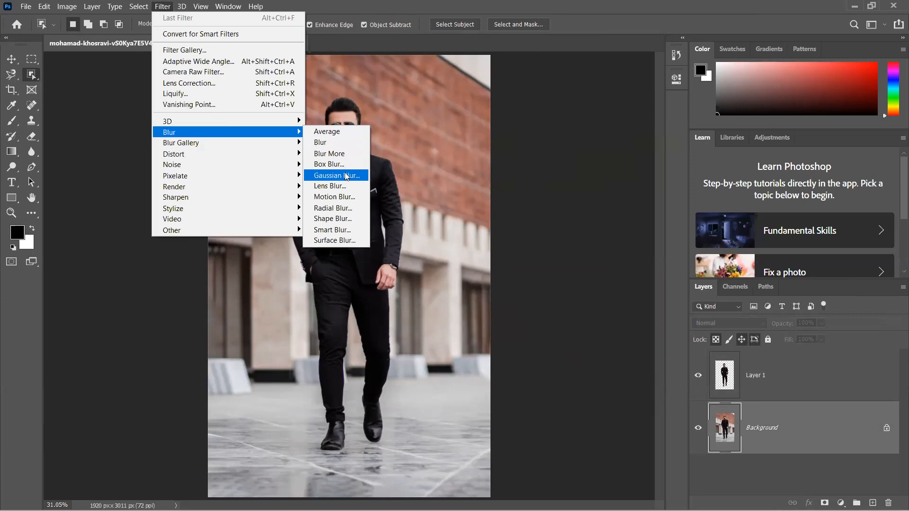
key("Return")
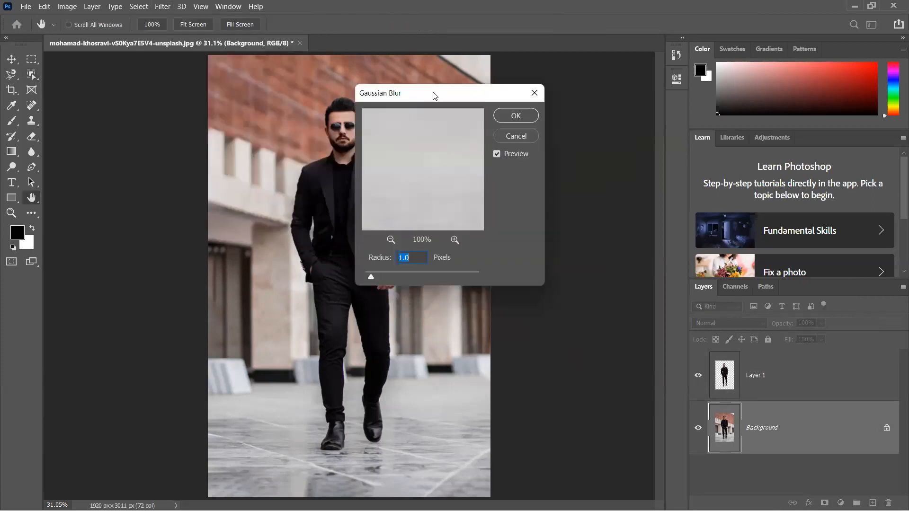
left_click_drag(433, 94, 565, 86)
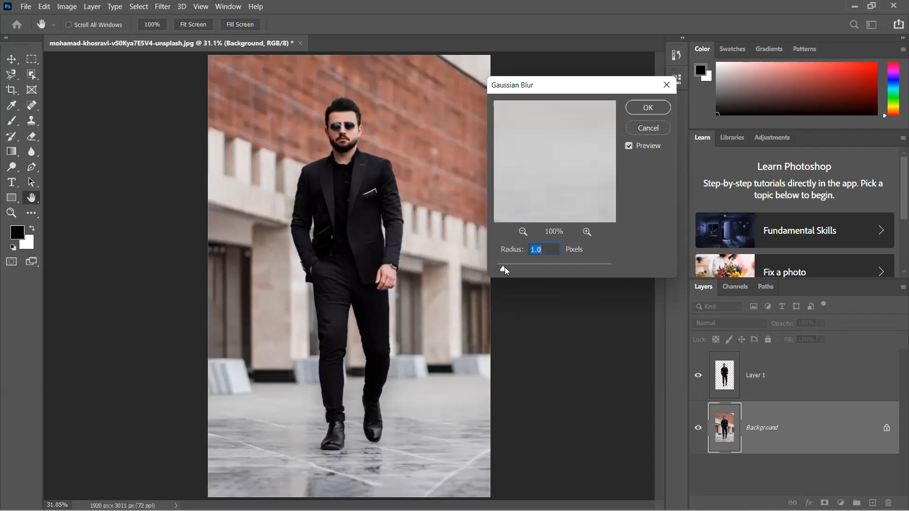
left_click_drag(505, 267, 505, 268)
left_click(517, 269)
left_click_drag(533, 276, 536, 278)
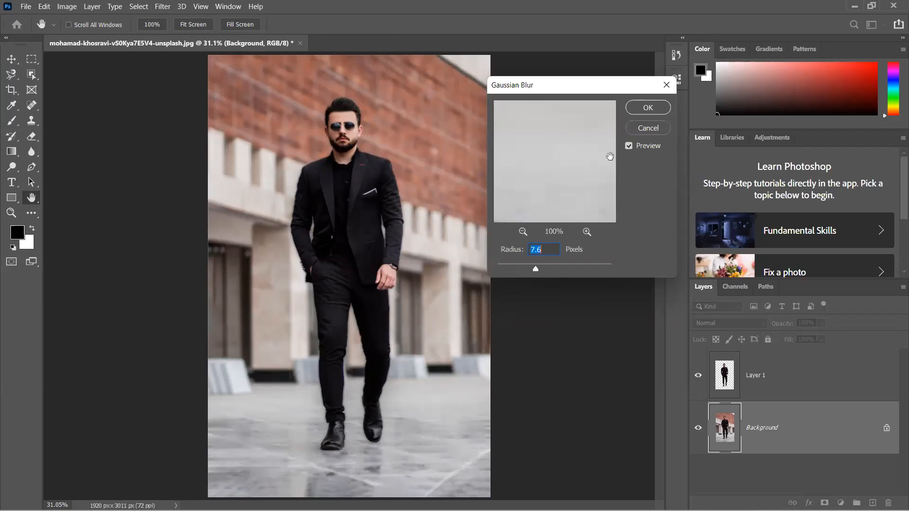
left_click(644, 108)
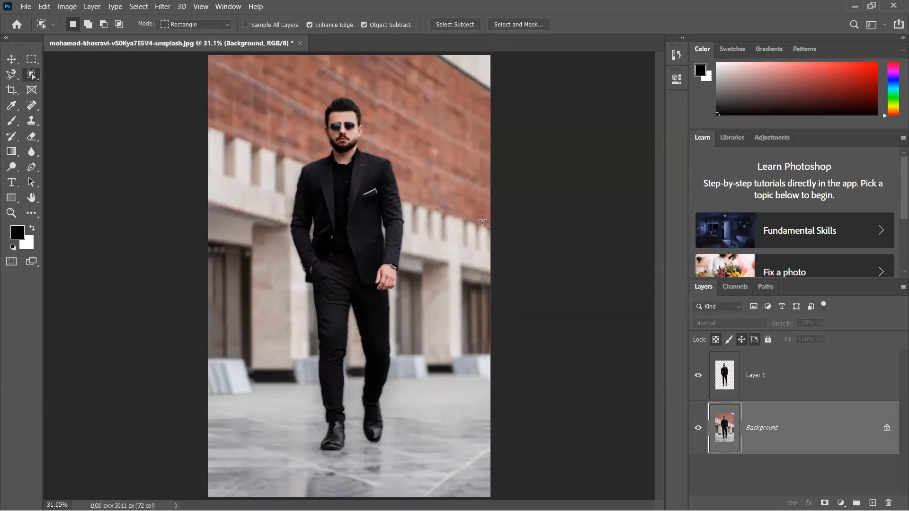
- Toggle the Background layer's visibility to check the blur behind the man, and undo the blur
key("v")
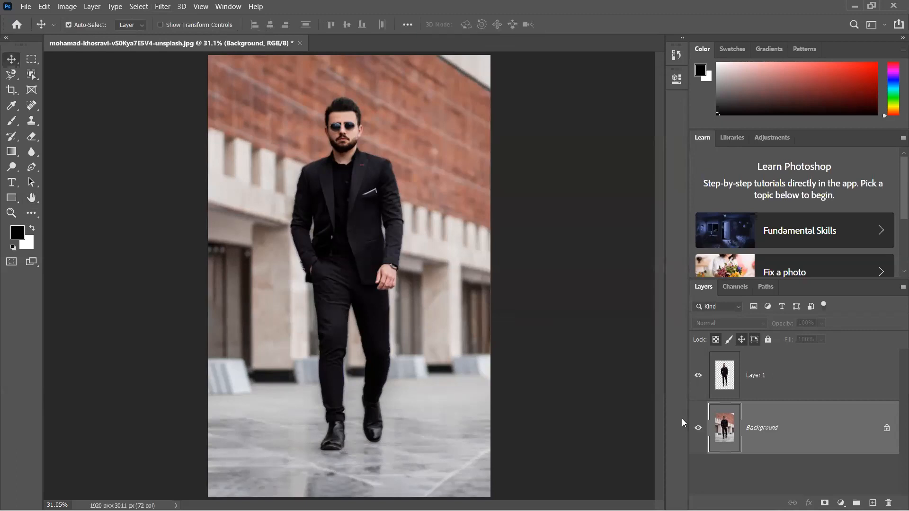
left_click(697, 428)
left_click(699, 428)
left_click(701, 427)
left_click(698, 428)
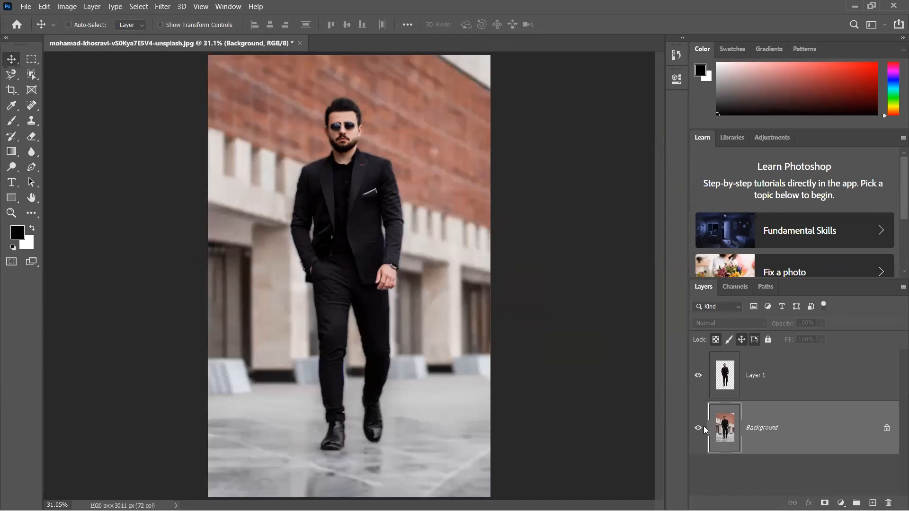
key("ctrl")
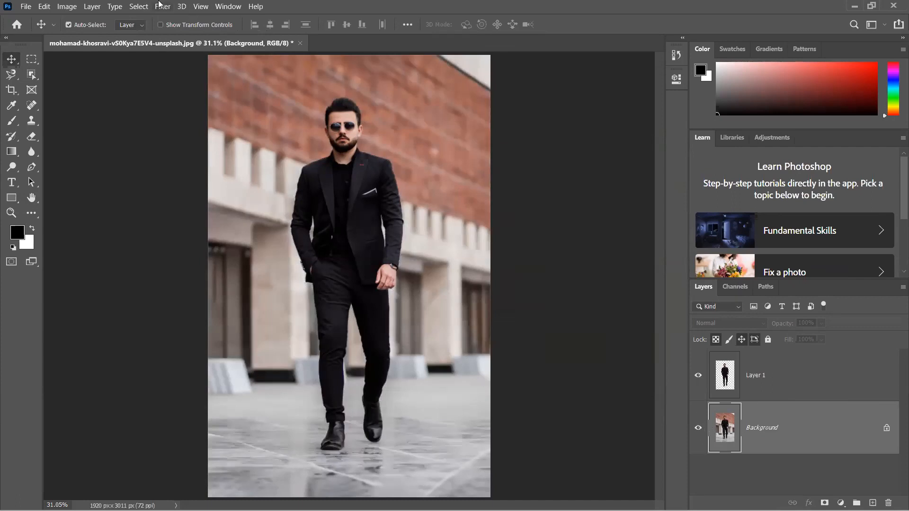
- Apply a Gaussian Blur with a 20-pixel radius to the Background layer
left_click(163, 6)
mouse_move(263, 132)
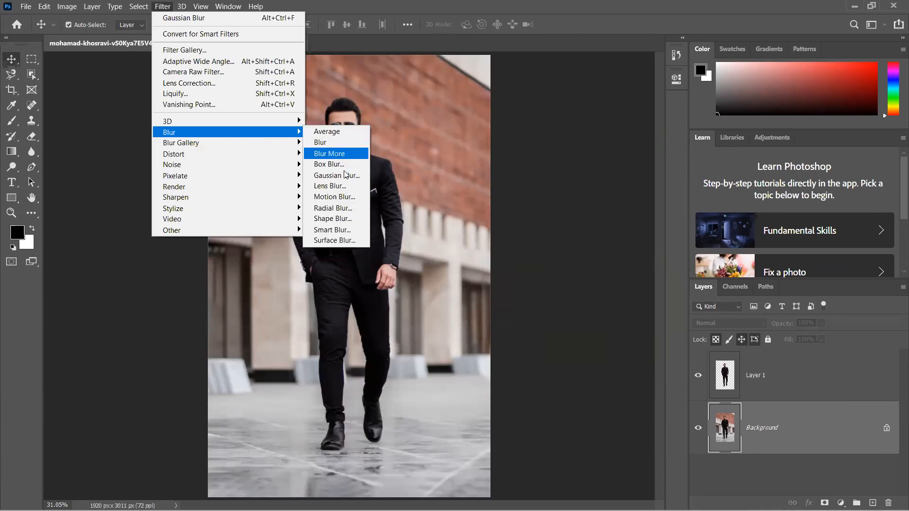
left_click(345, 175)
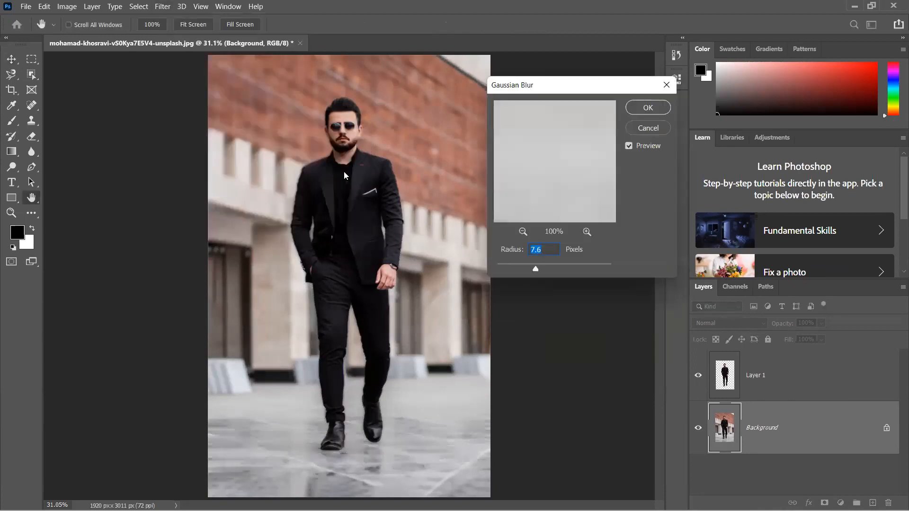
type("20")
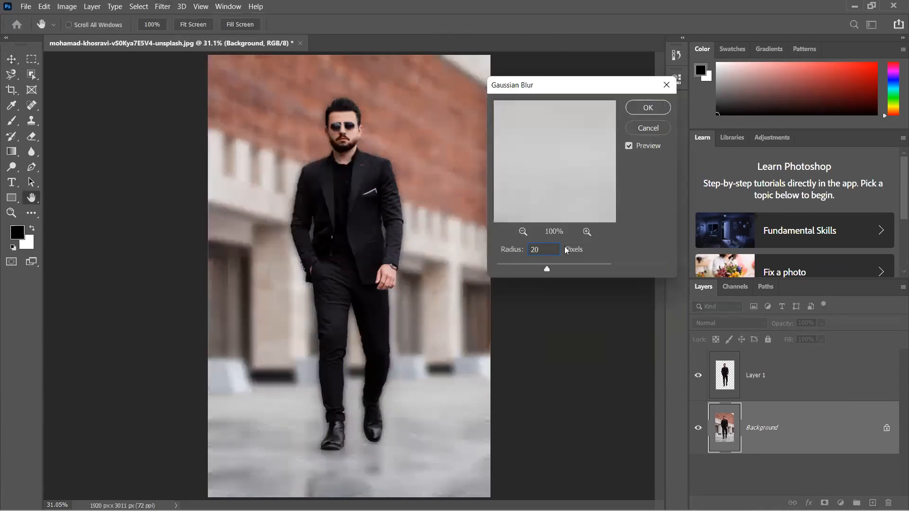
left_click(648, 108)
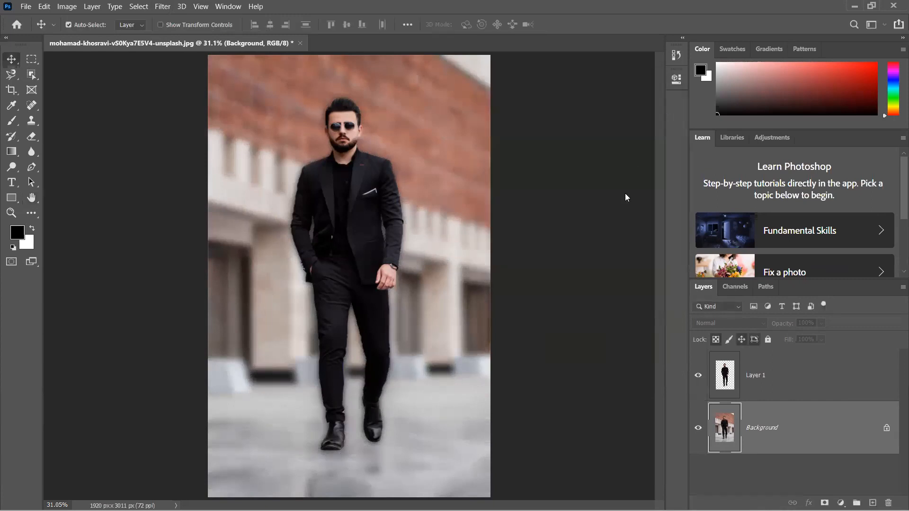
- Compare the image with and without the Background's Gaussian Blur by undoing and redoing it, ending with the blur undone
key("ctrl")
key("ctrl+z")
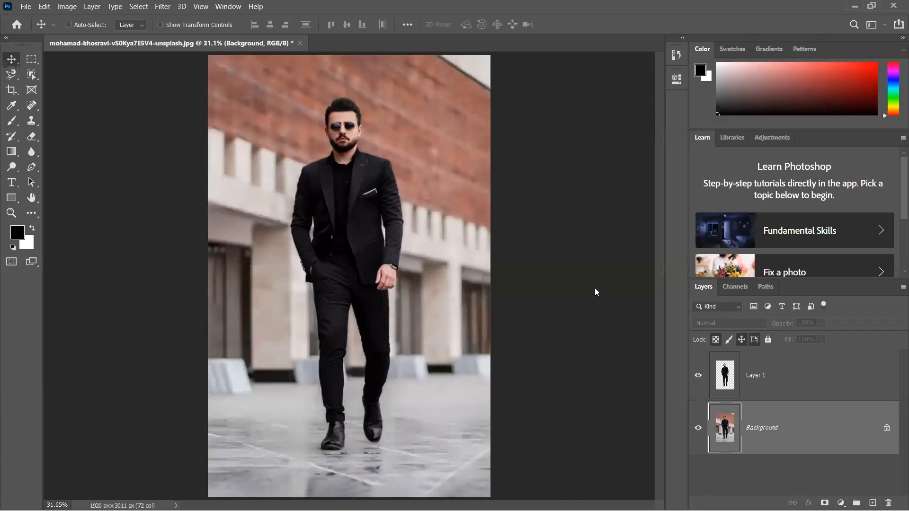
key("ctrl+shift+z")
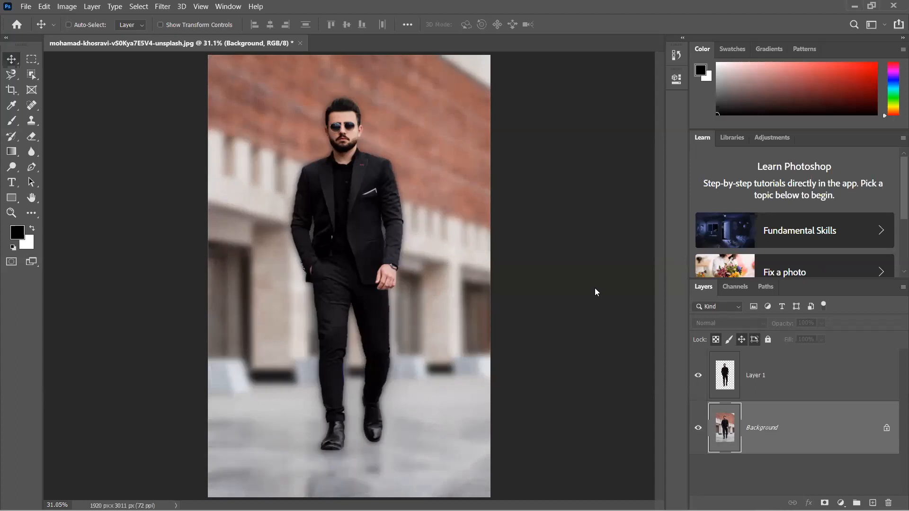
key("ctrl+z")
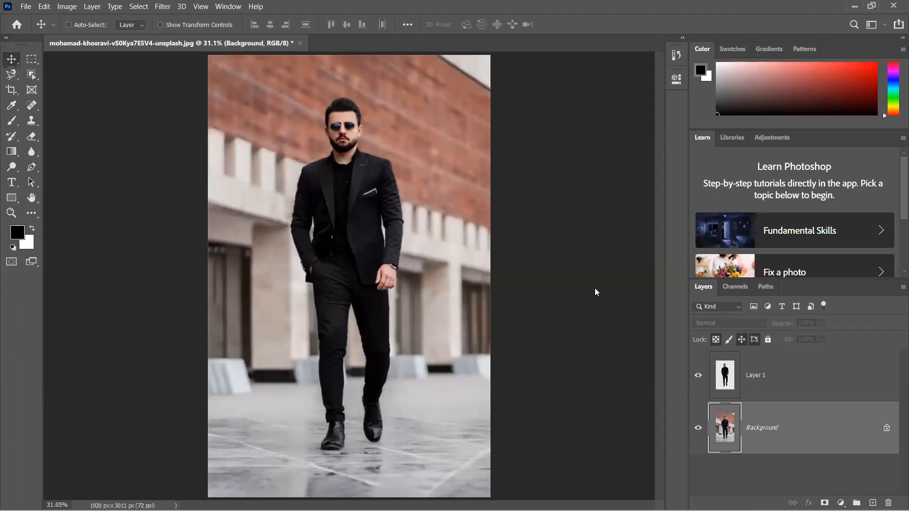
key("ctrl+shift+z")
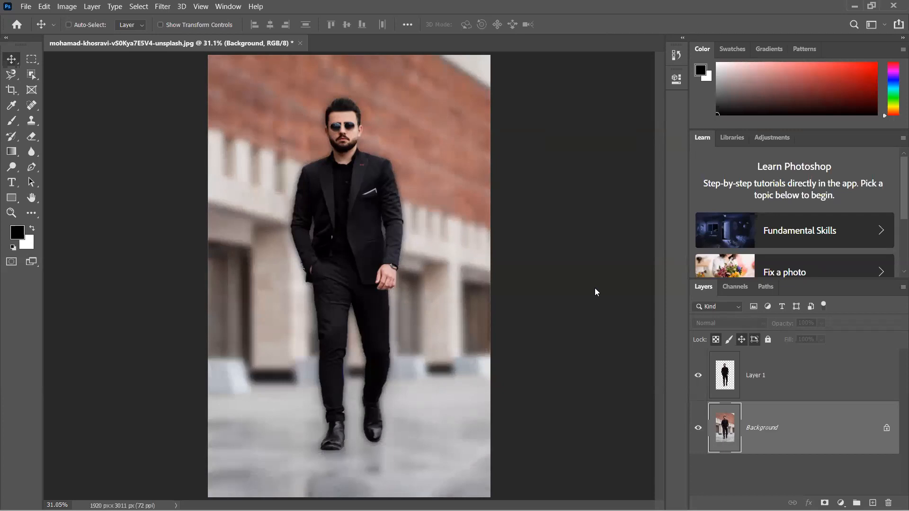
key("ctrl+z")
key("ctrl+shift+z")
key("ctrl+z")
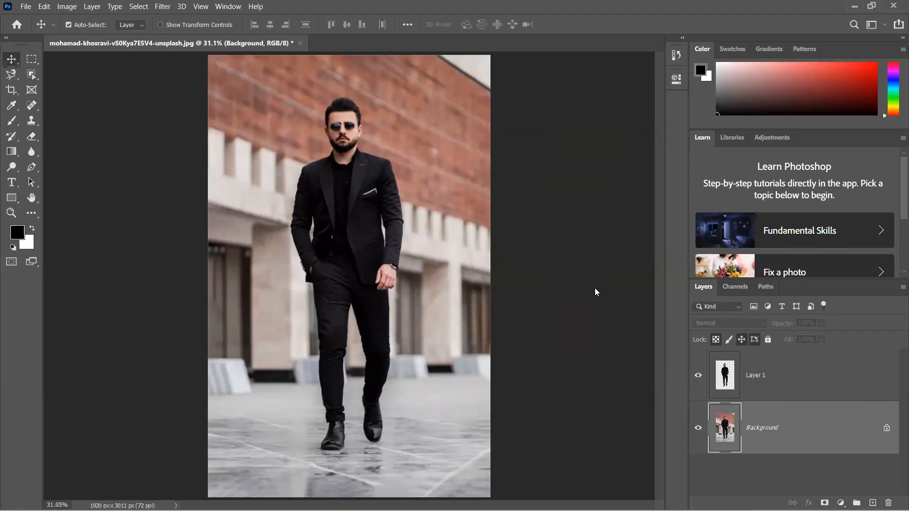
- Delete Layer 1 with the cutout and select the man in the Background image with Select Subject
left_click(772, 377)
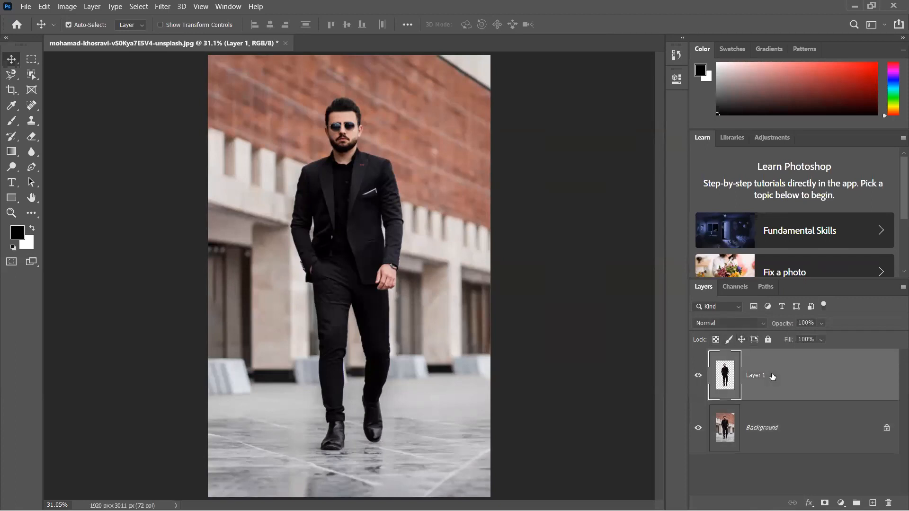
key("Delete")
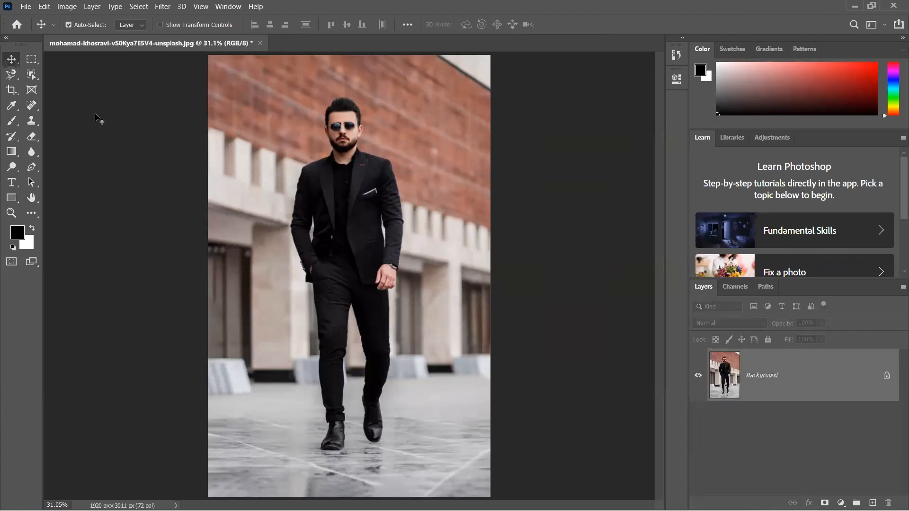
left_click(35, 74)
left_click(441, 24)
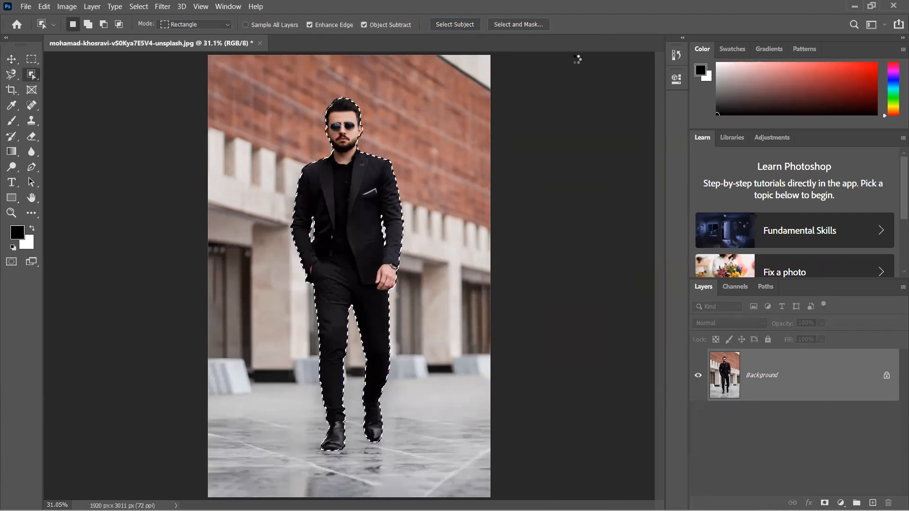
key("ctrl+d")
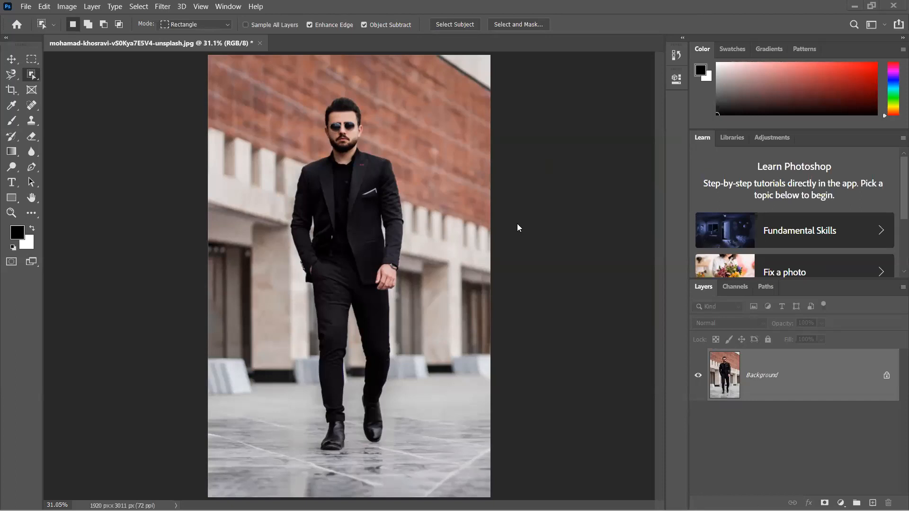
left_click(444, 25)
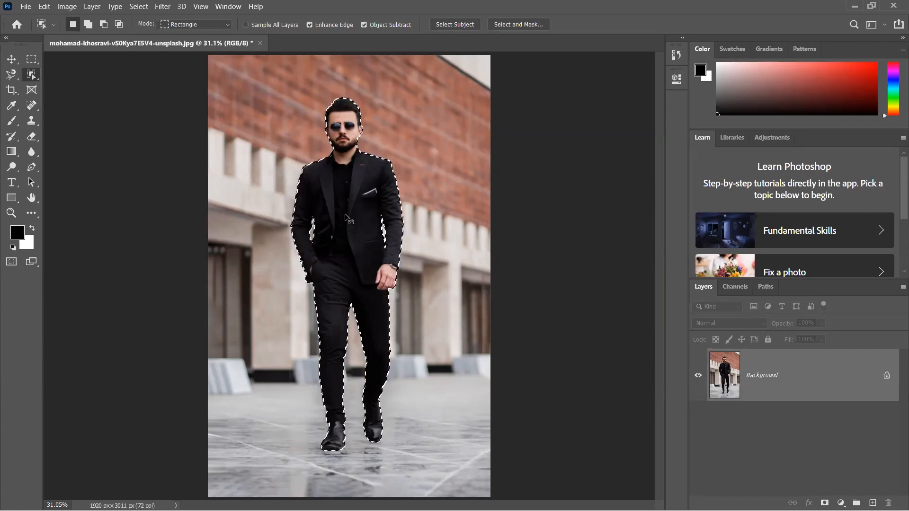
- Invert the selection to the surroundings, apply a Spin Radial Blur with an amount of 20, and deselect
key("ctrl+shift+i")
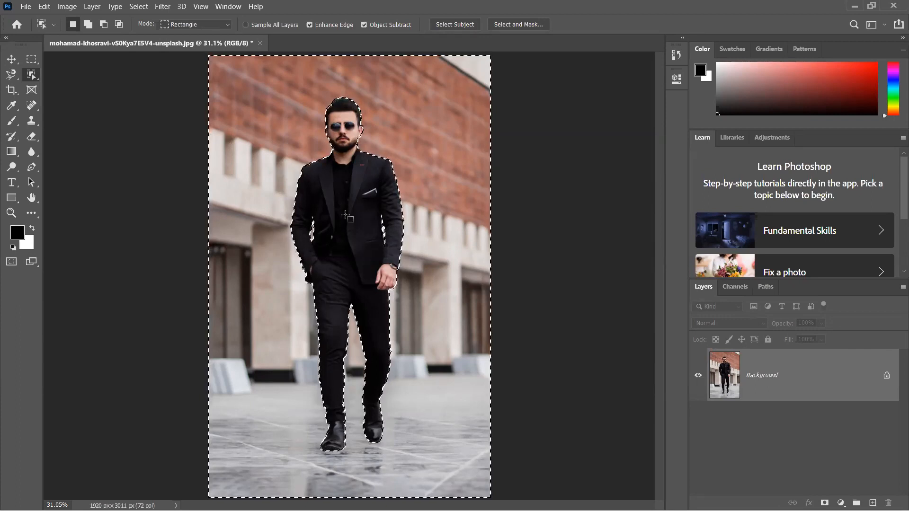
left_click(160, 7)
mouse_move(262, 128)
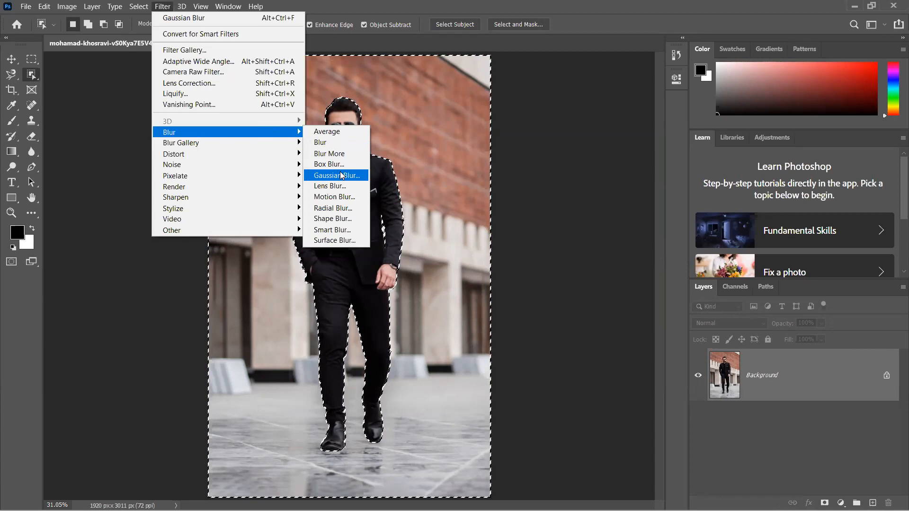
left_click(339, 208)
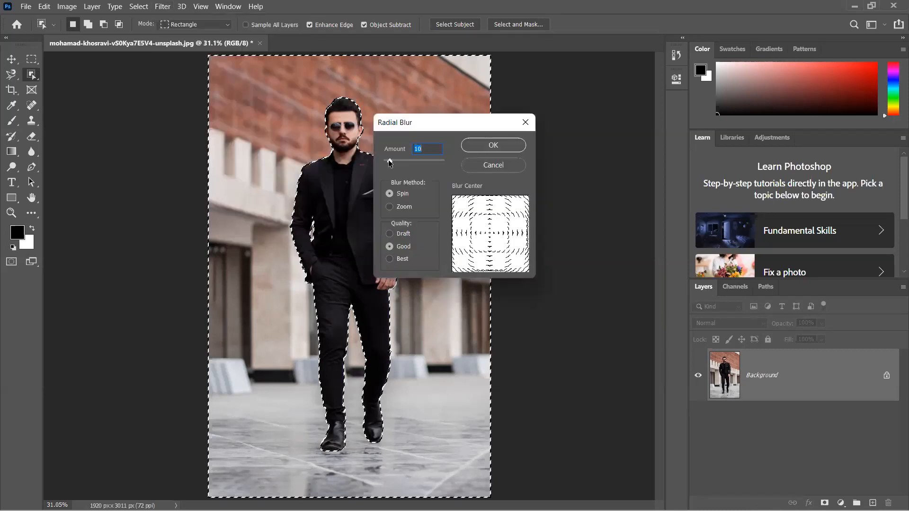
left_click_drag(388, 160, 391, 161)
left_click_drag(392, 161, 395, 163)
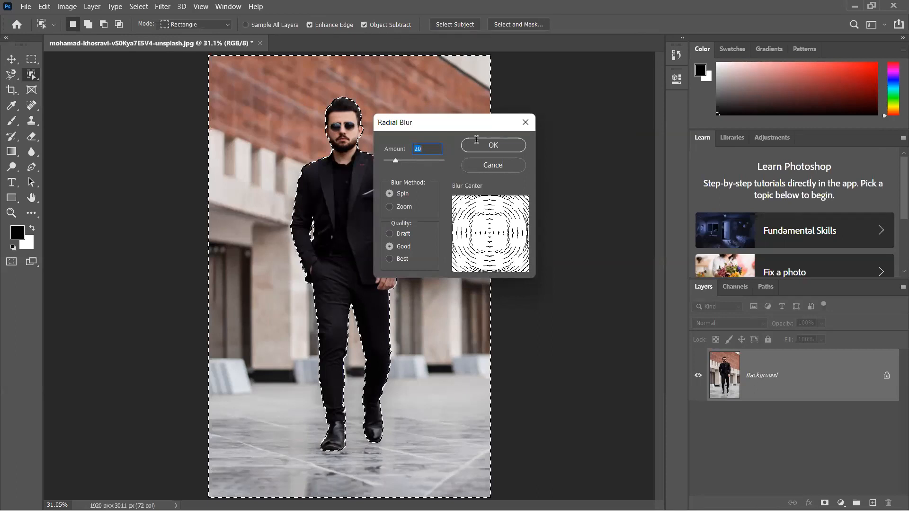
left_click(476, 140)
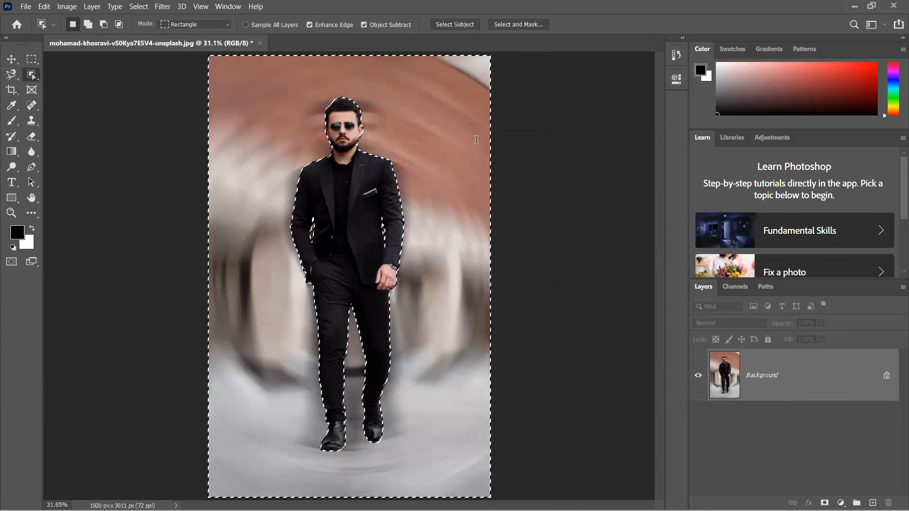
key("ctrl+d")
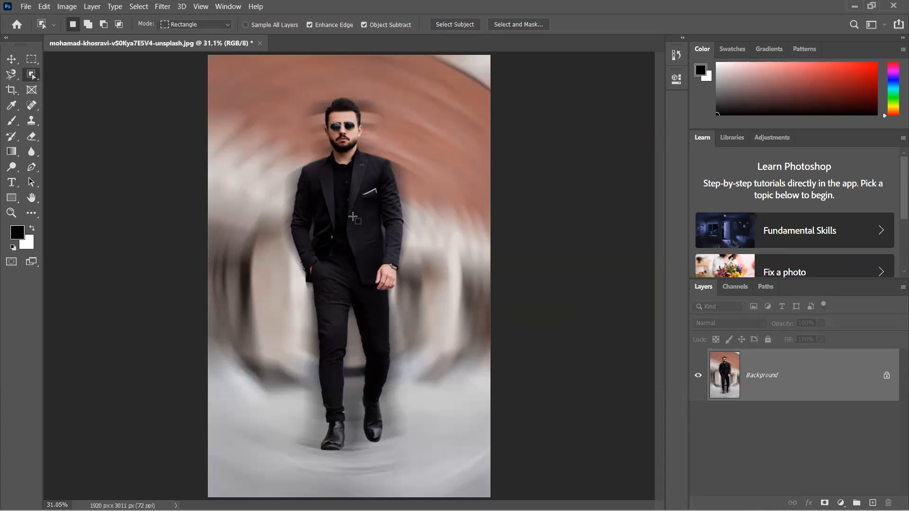
- Undo the deselection, the Radial Blur and the selection inversion
key("ctrl+z")
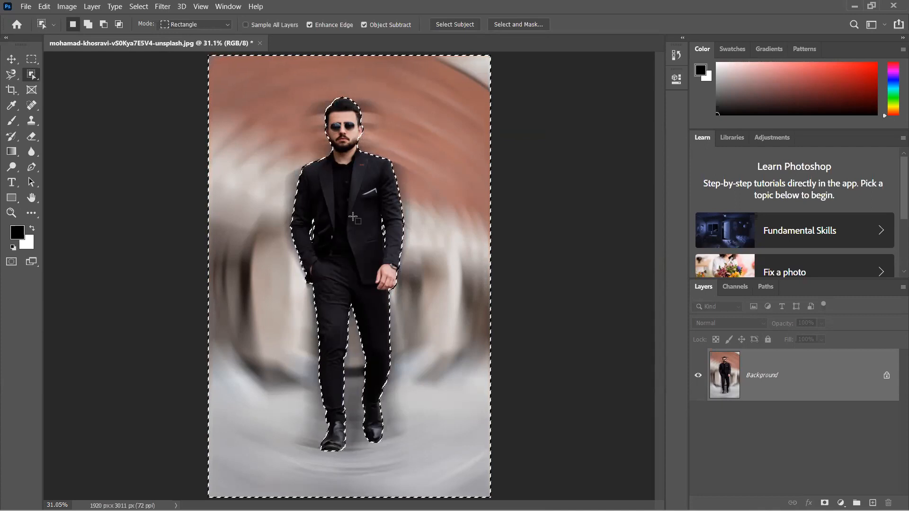
key("ctrl+z")
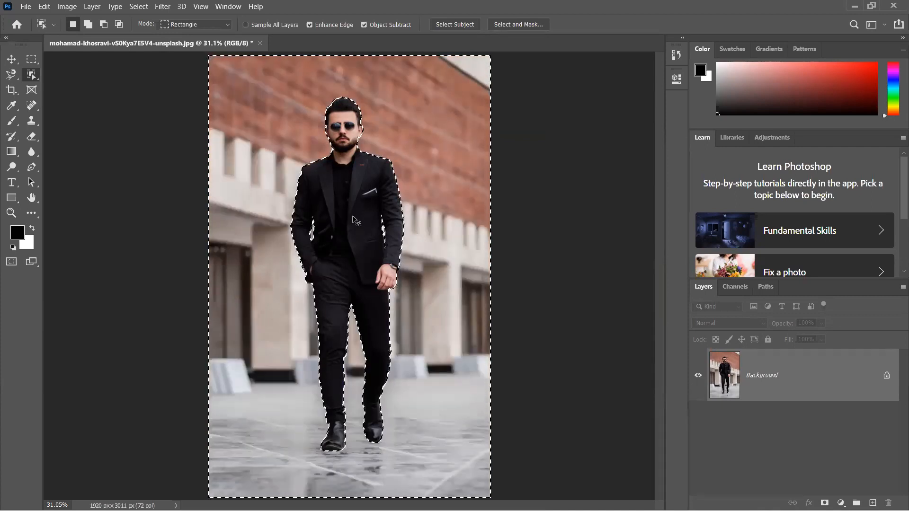
key("ctrl+d")
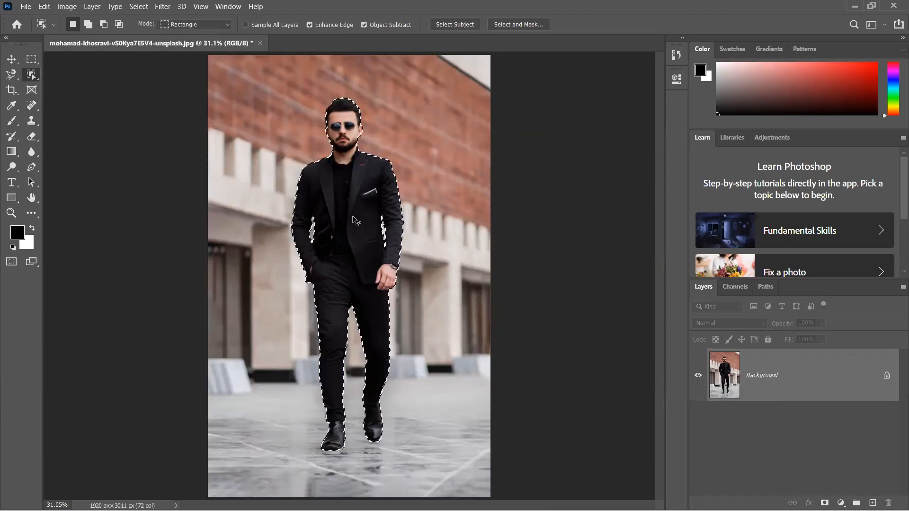
- Copy the selected man from the Background to a new layer
left_click(352, 220)
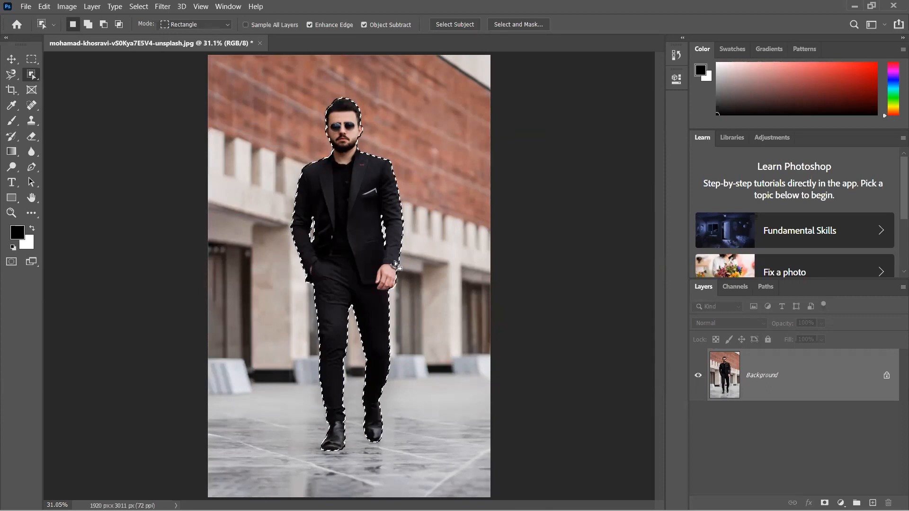
key("ctrl+j")
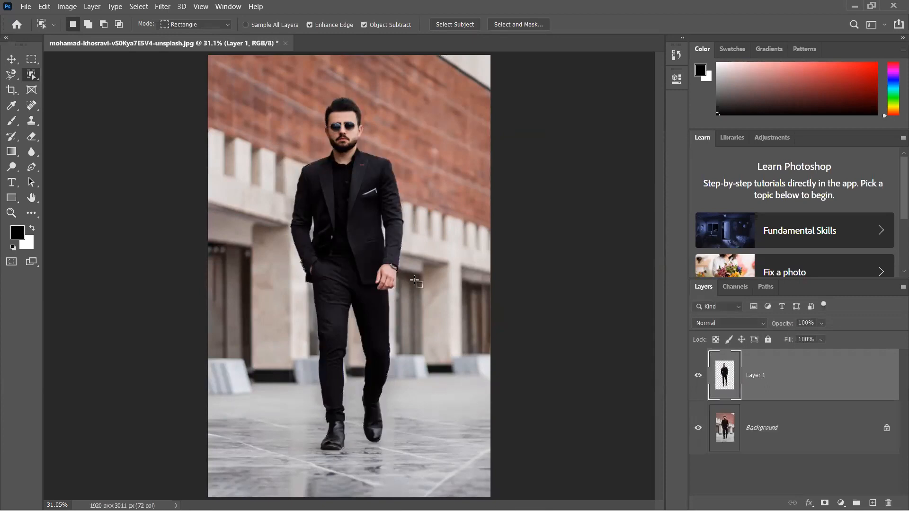
- Fill the Background layer with the black foreground color
left_click(743, 425)
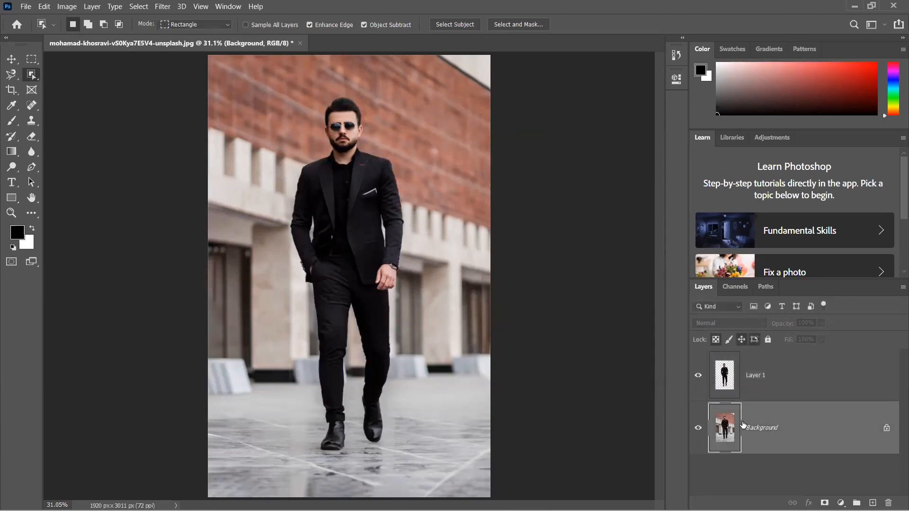
key("alt+BackSpace")
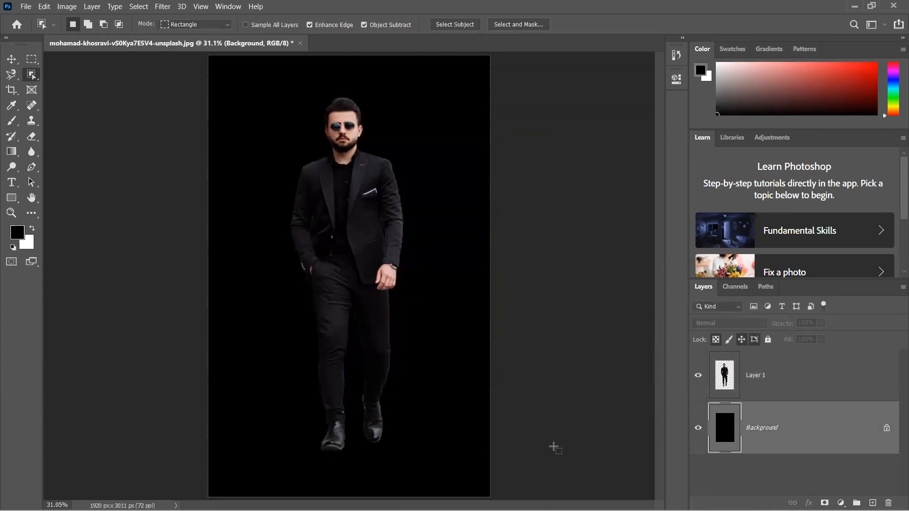
- Examine the edges of the man's cutout up close against the black background, from the legs up to the head
scroll(374, 374, "up", 3)
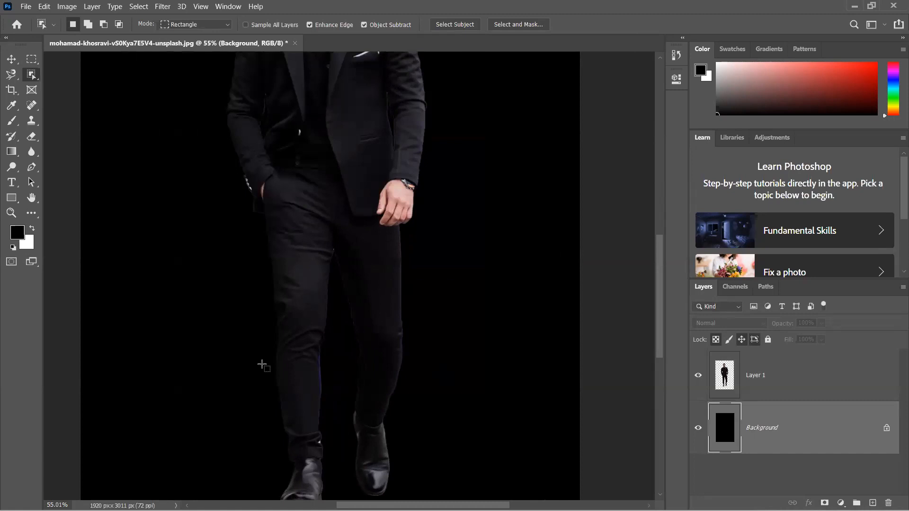
key("c")
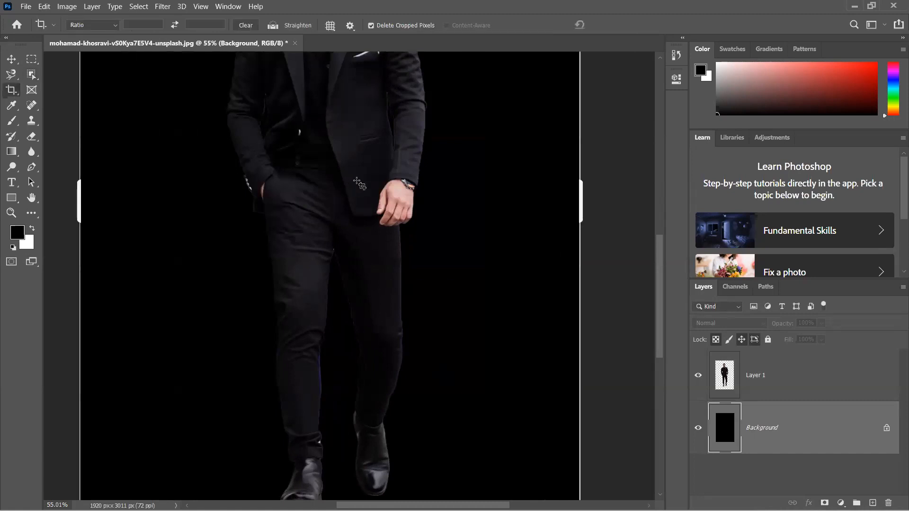
scroll(356, 254, "up", 1)
scroll(356, 254, "up", 5)
scroll(383, 177, "right", 1)
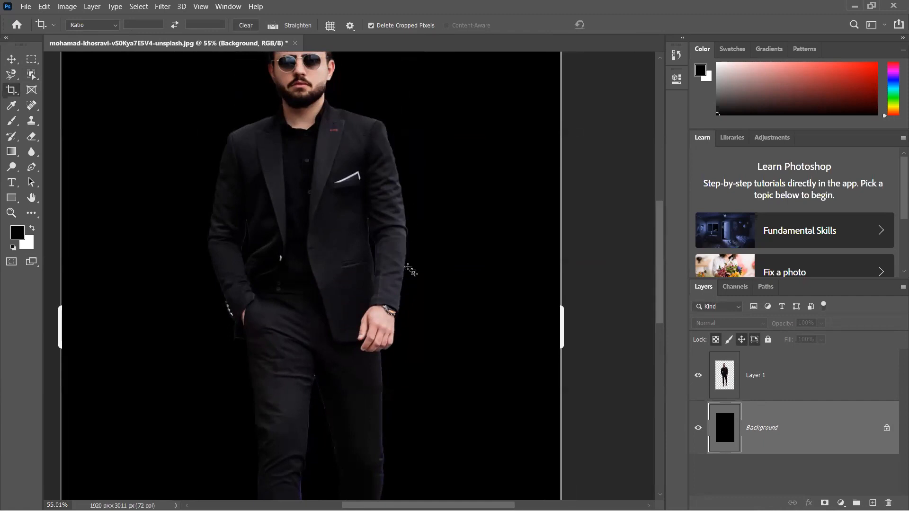
scroll(379, 142, "up", 3)
scroll(378, 142, "left", 1)
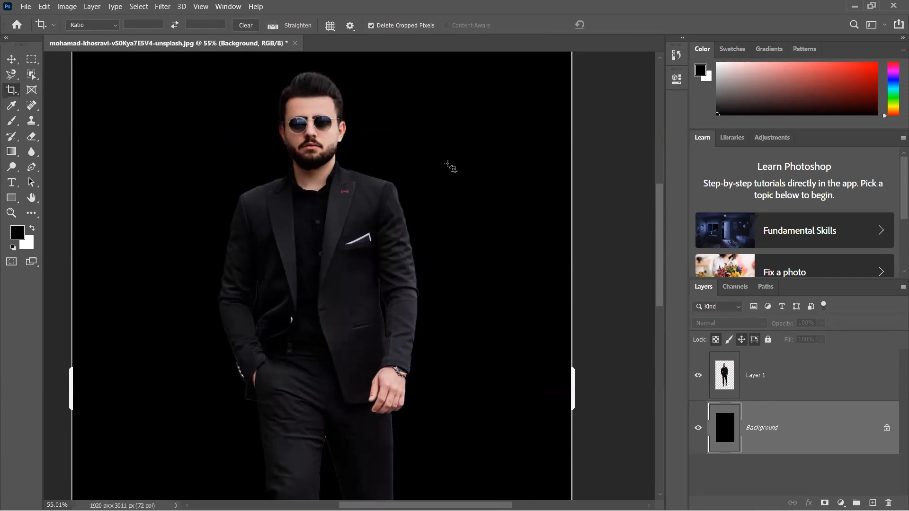
key("ctrl")
key("ctrl+0")
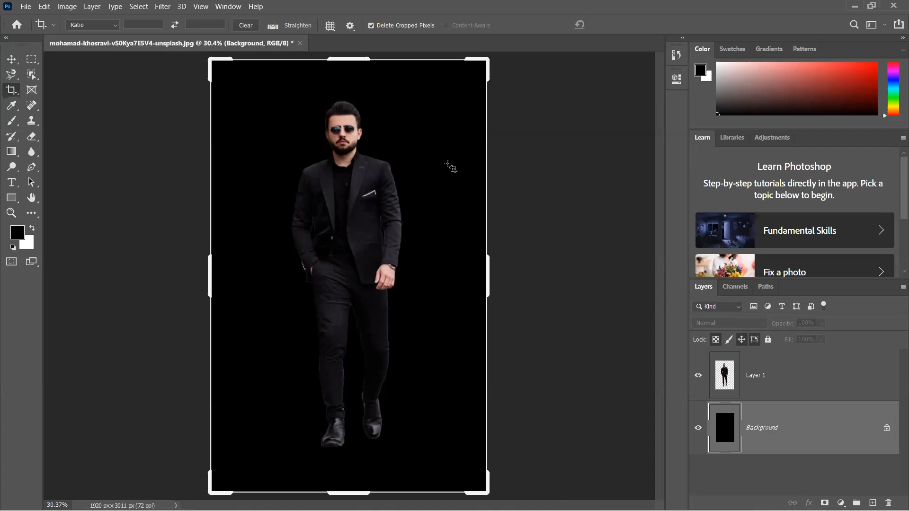
key("Return")
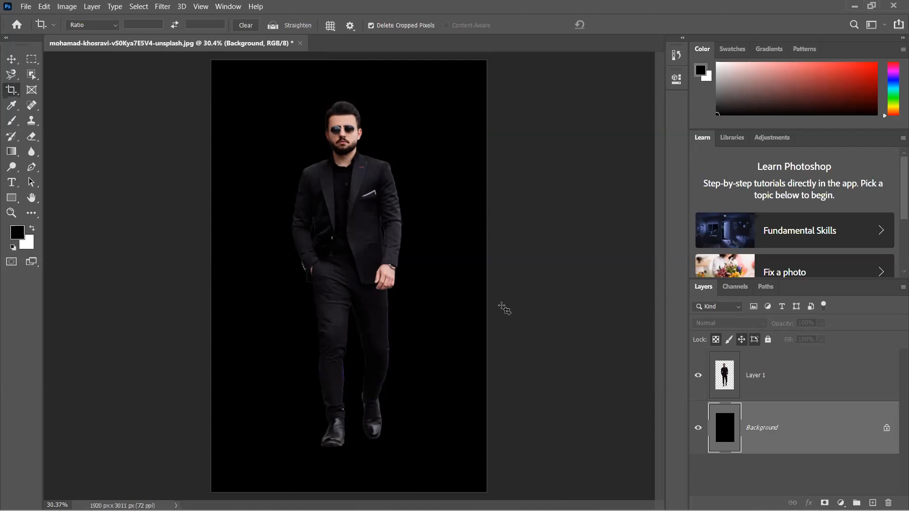
- Delete Layer 1 with the man's cutout
left_click(753, 369)
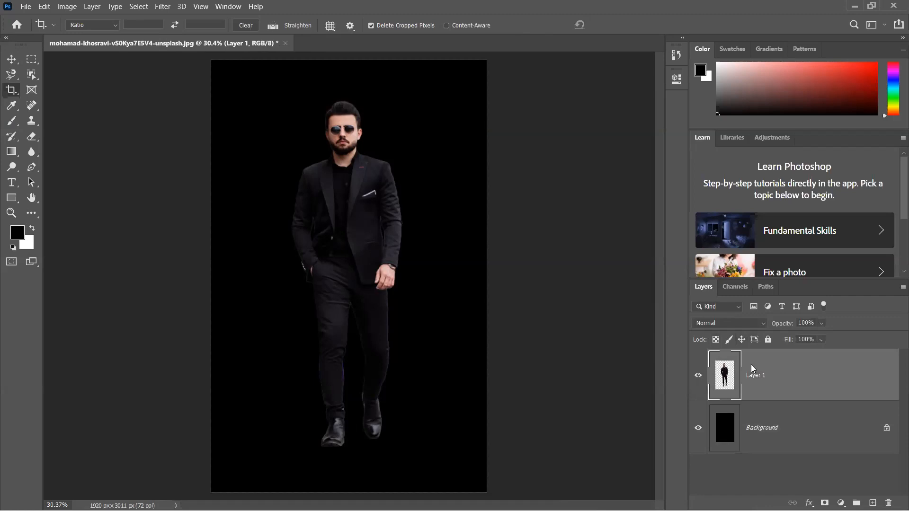
key("Delete")
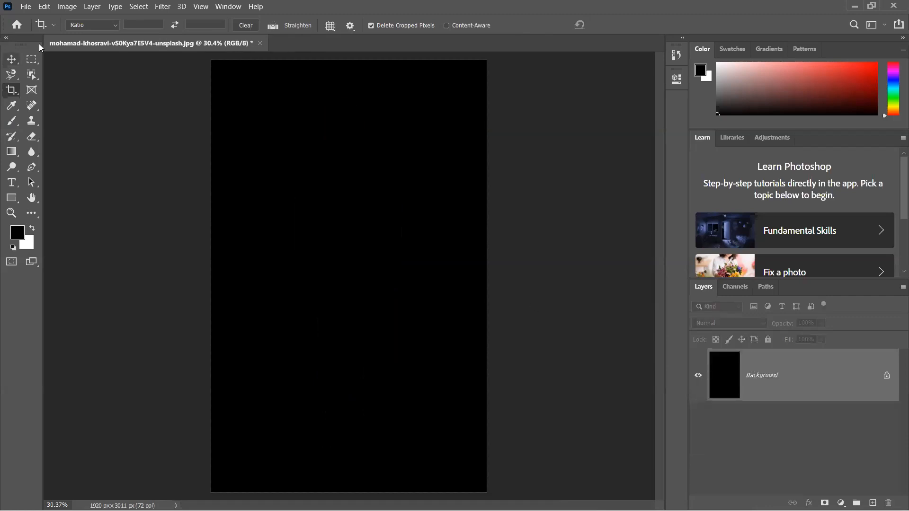
- Place the image element5-digital-OyCl7Y4y0Bk-unsplash from the PHOTOSHOP IMAGES folder as an embedded layer at its default size
left_click(28, 6)
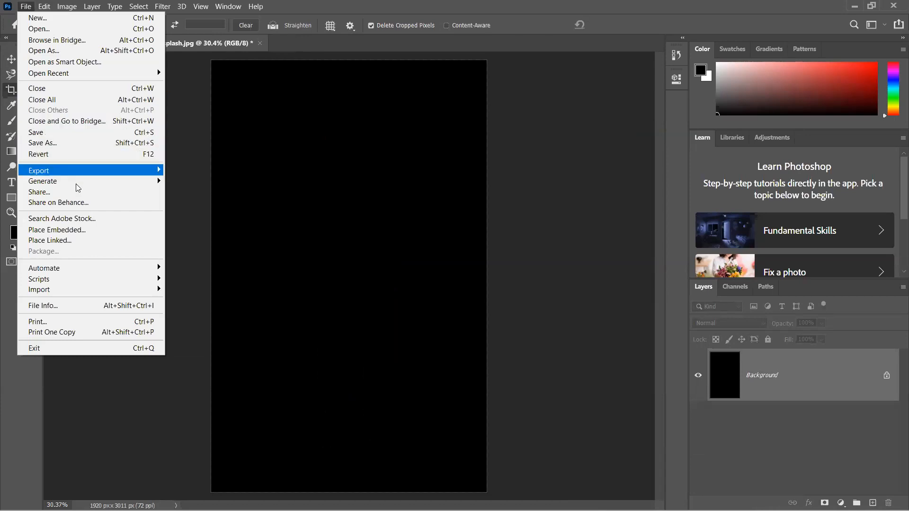
left_click(83, 230)
scroll(272, 185, "down", 5)
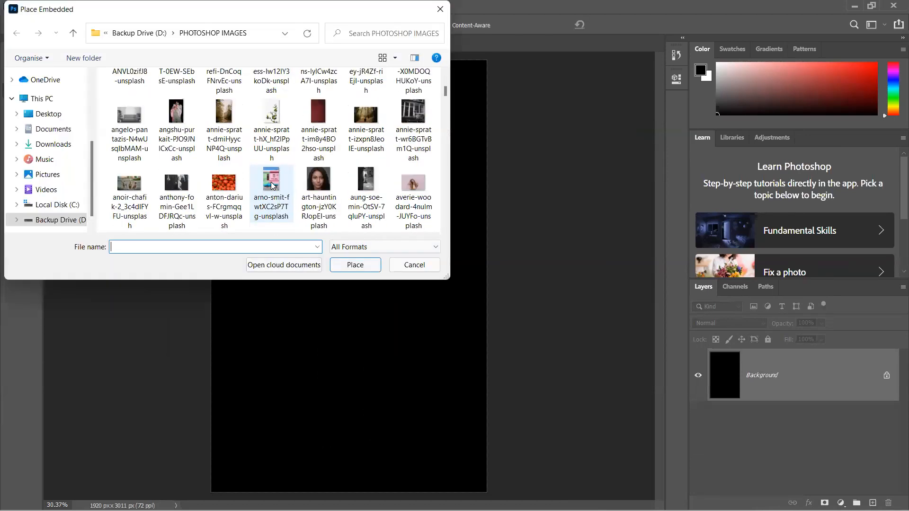
scroll(272, 186, "down", 2)
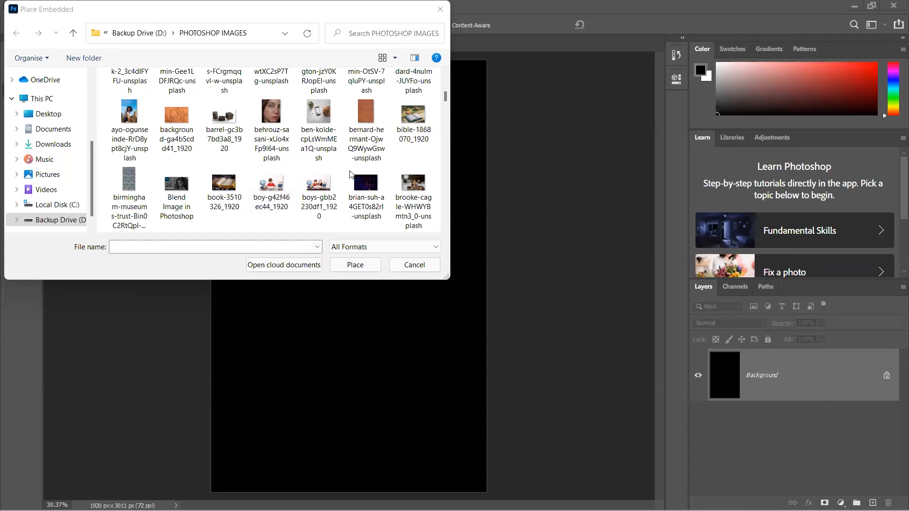
scroll(351, 174, "down", 3)
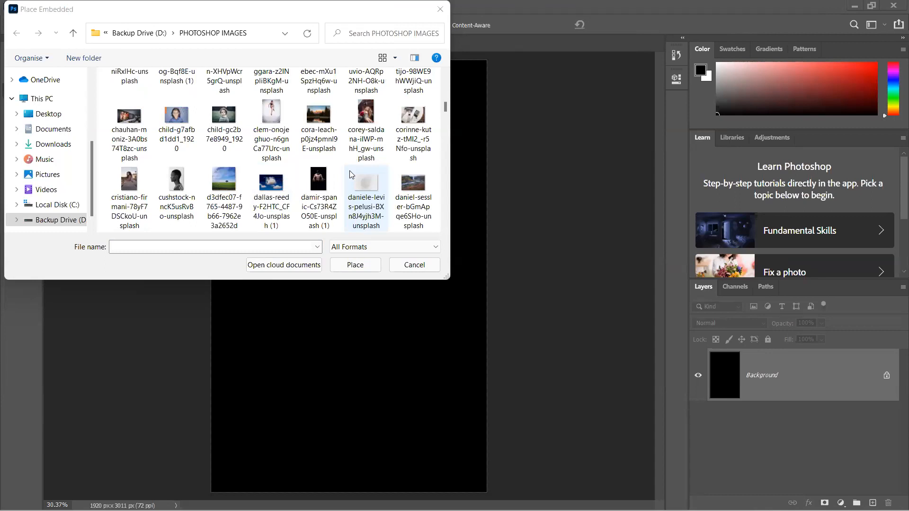
scroll(350, 174, "down", 1)
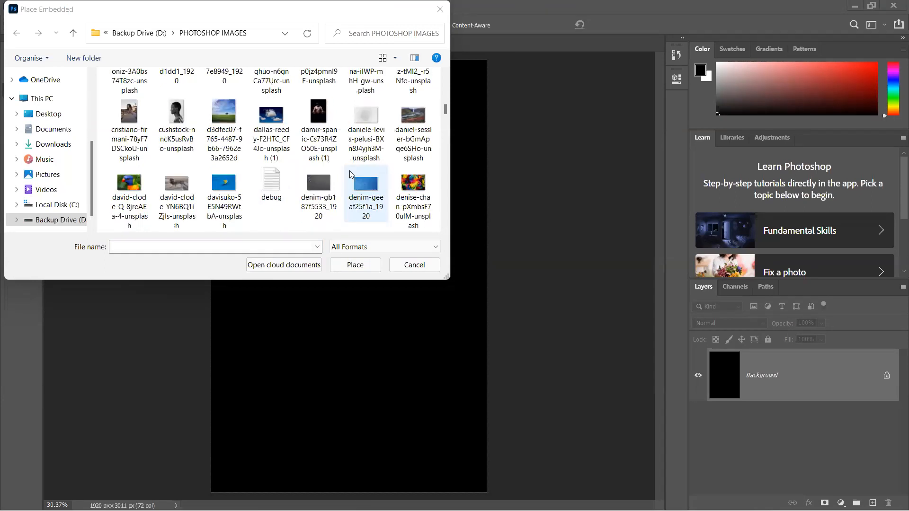
scroll(350, 174, "down", 1)
scroll(350, 175, "down", 1)
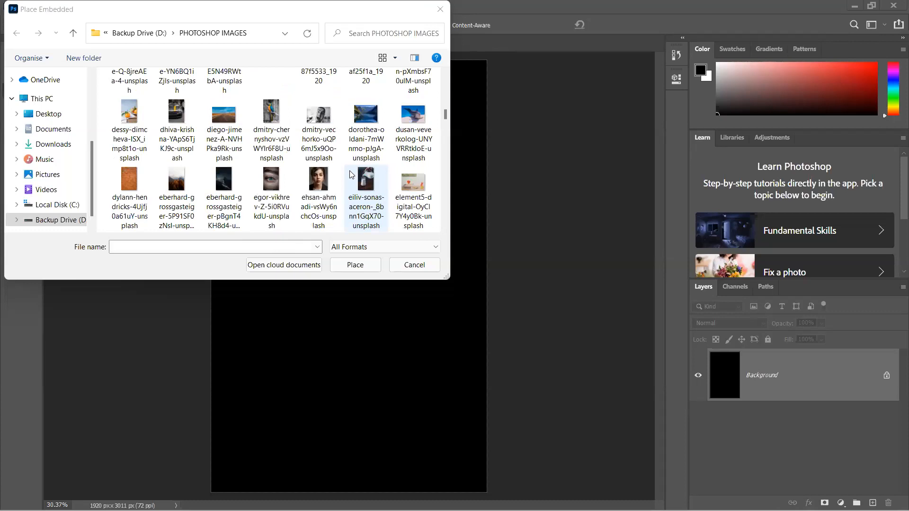
double_click(399, 184)
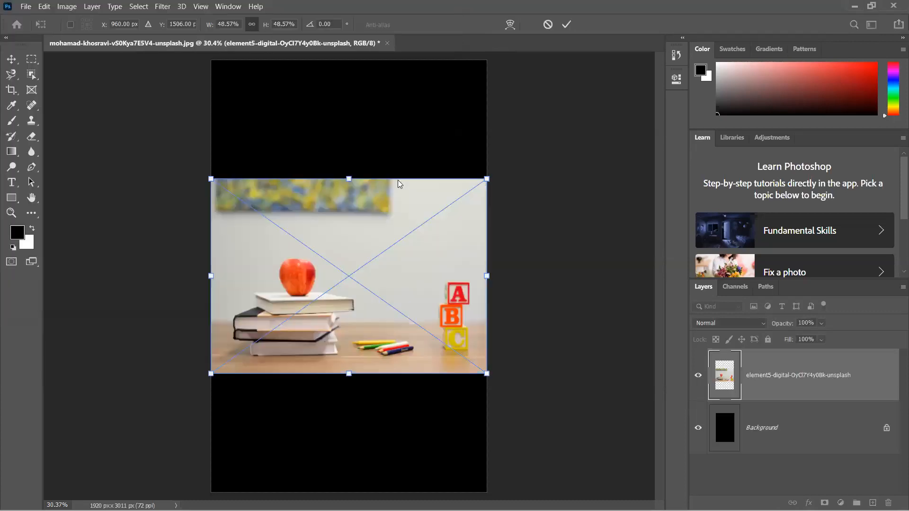
key("Return")
- Select the red apple on top of the books with the Object Selection tool
key("c")
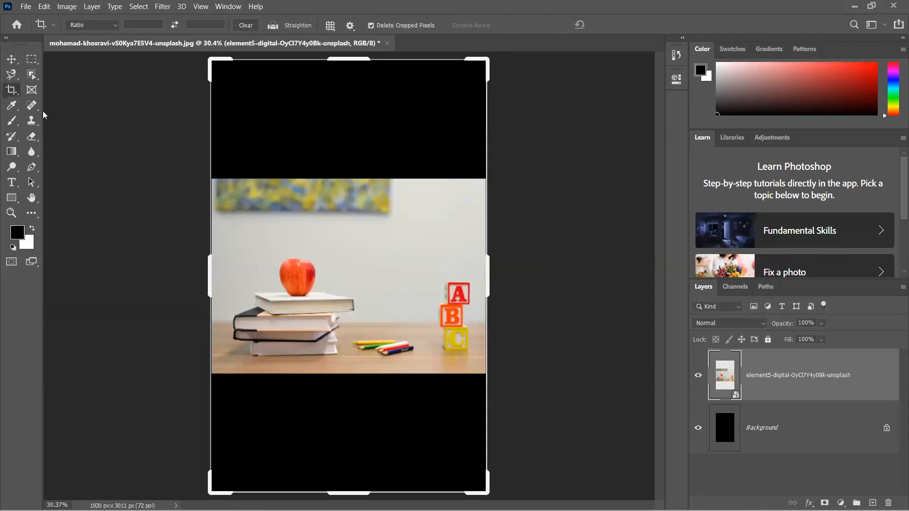
left_click(12, 59)
scroll(258, 310, "up", 1)
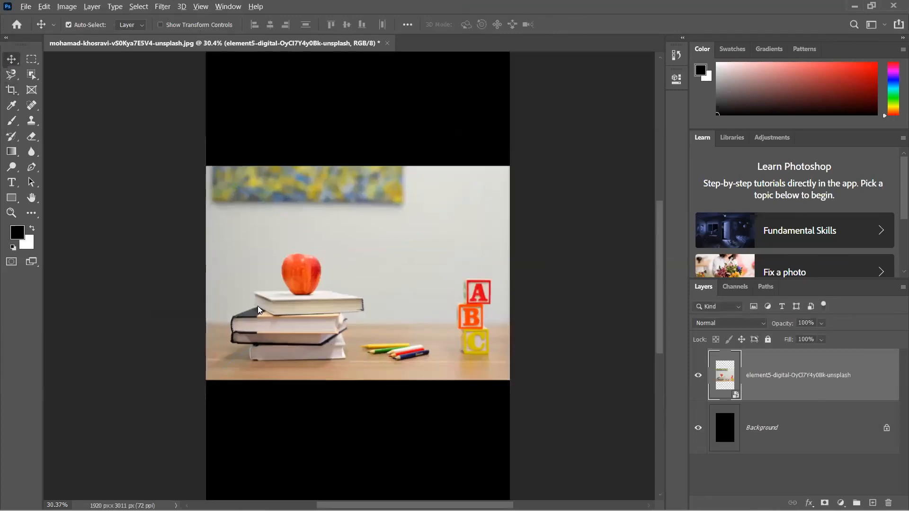
scroll(258, 310, "up", 4)
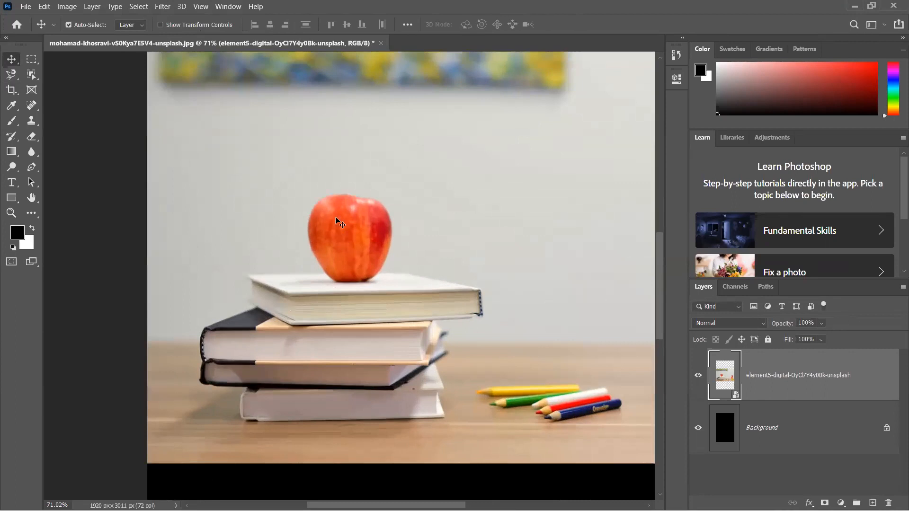
scroll(339, 225, "down", 3)
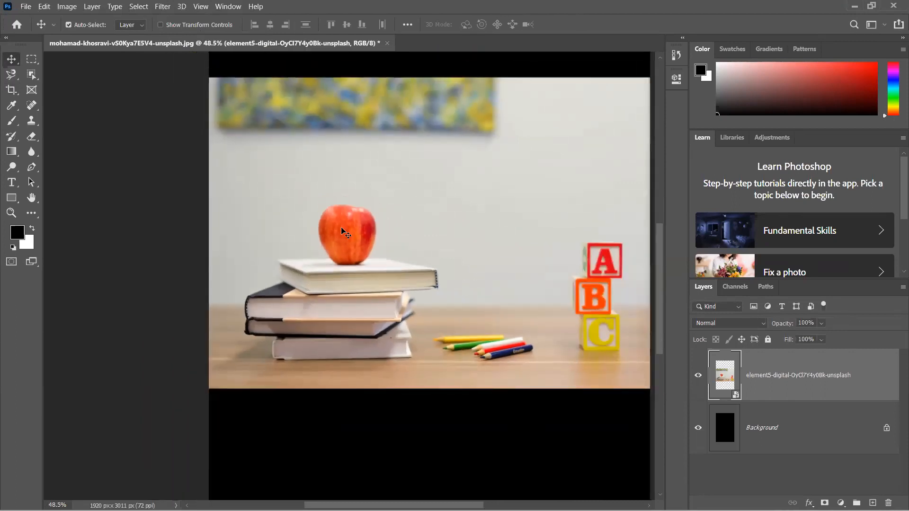
left_click(31, 74)
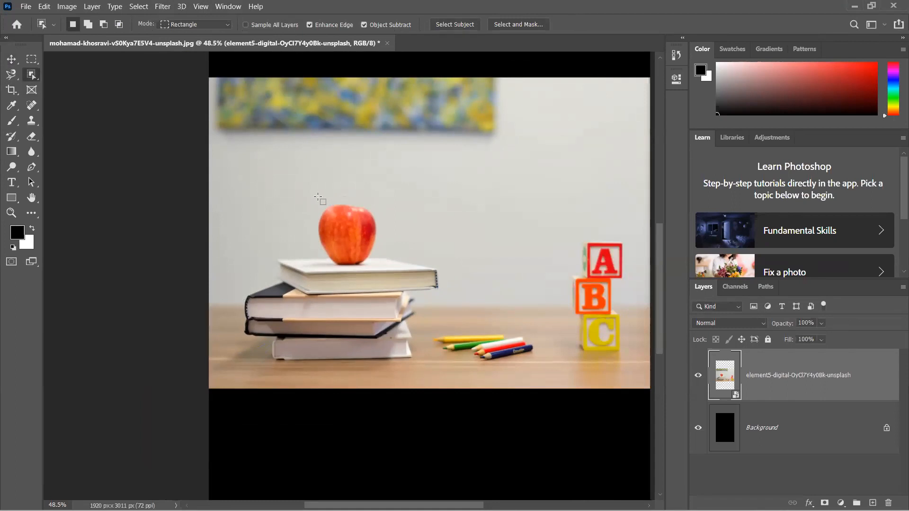
left_click_drag(318, 197, 382, 264)
- Try a Motion Blur with angle 0° and distance 10 pixels on the selected apple, and undo it
left_click(158, 5)
mouse_move(273, 136)
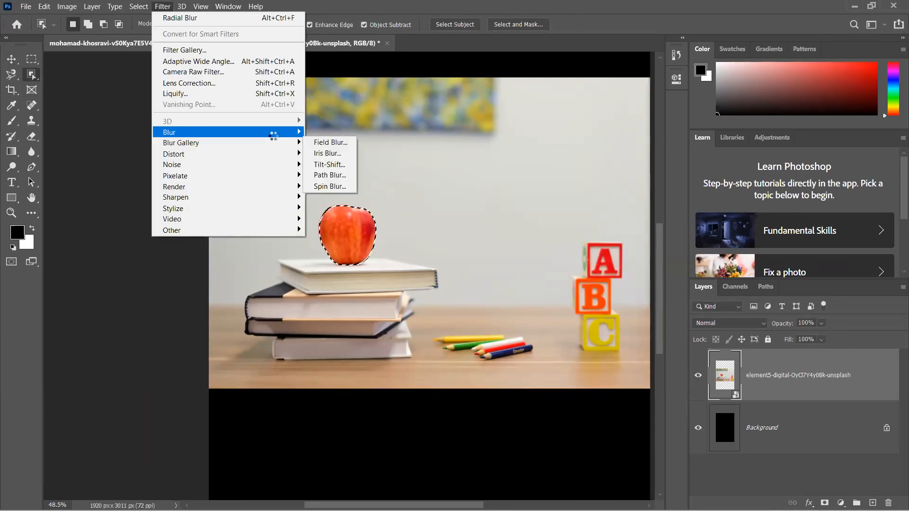
key("Return")
left_click(512, 103)
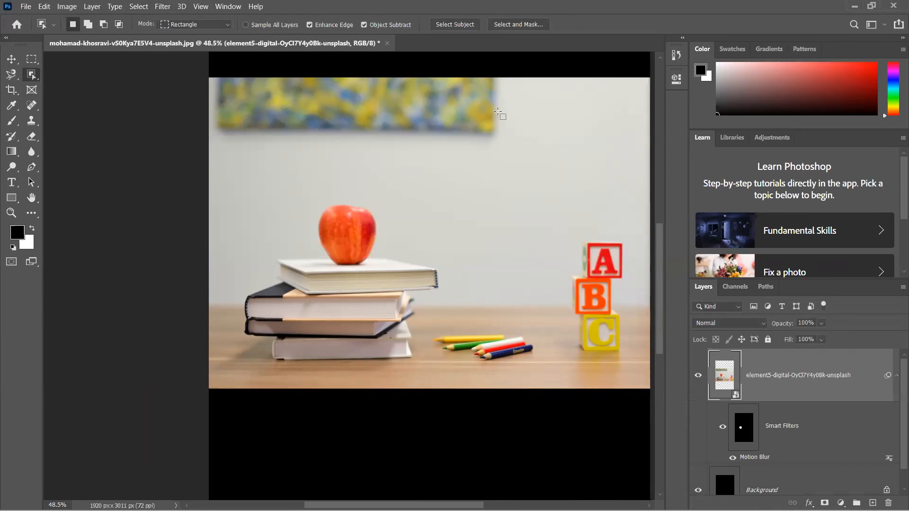
key("ctrl+z")
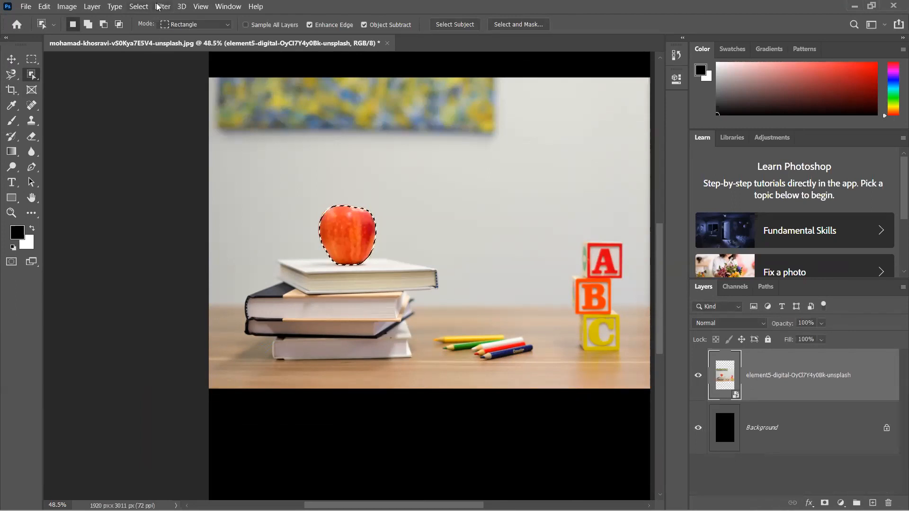
left_click(162, 6)
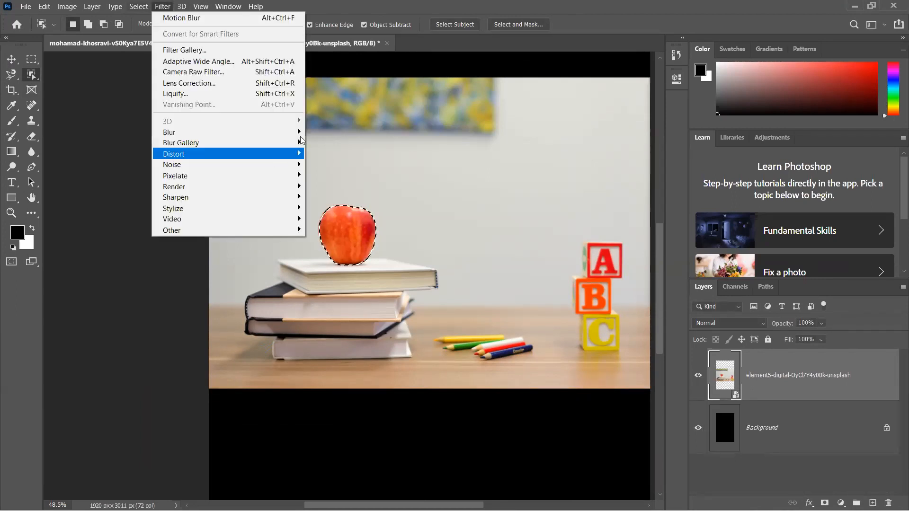
mouse_move(284, 132)
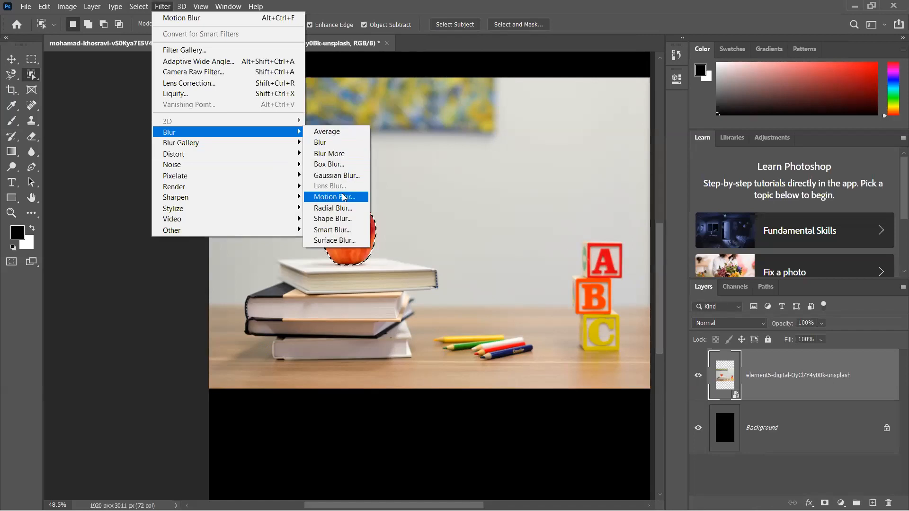
left_click(344, 197)
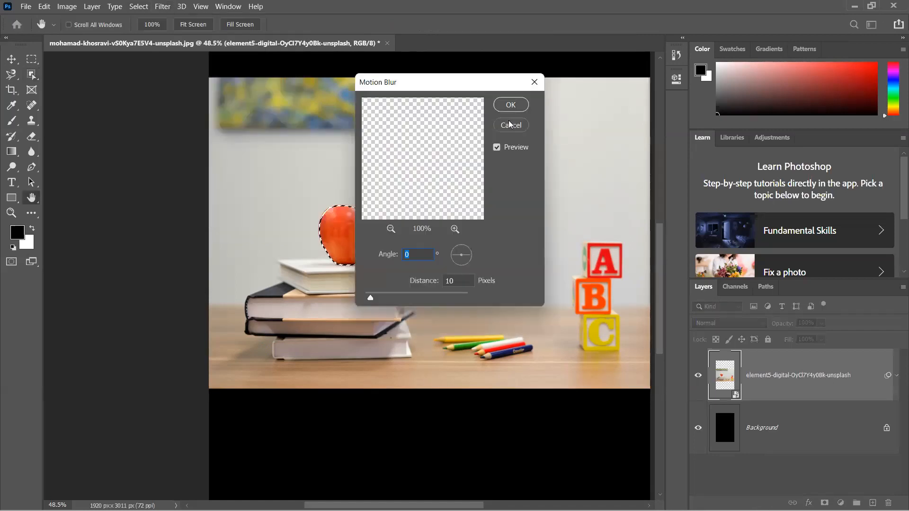
left_click(510, 125)
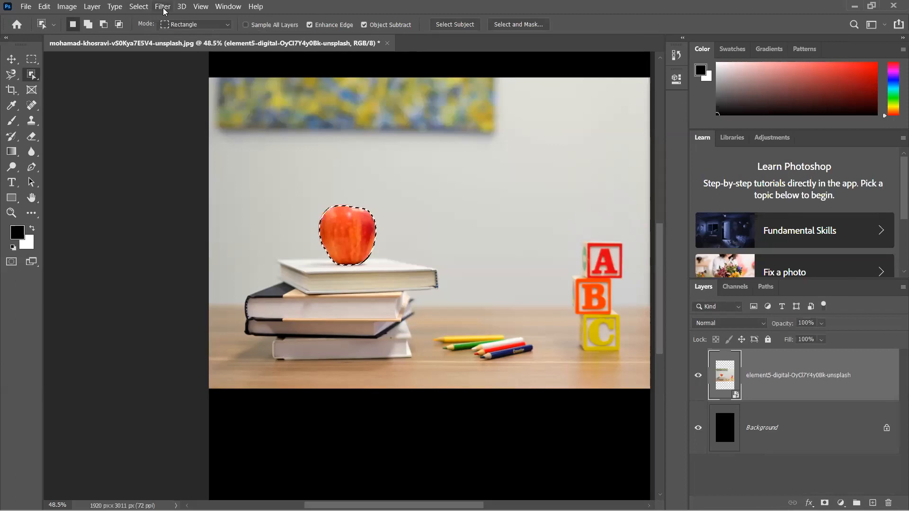
- Apply a Spin Radial Blur with an amount of 10 and Good quality to the selected apple, and inspect it up close
left_click(164, 9)
mouse_move(242, 133)
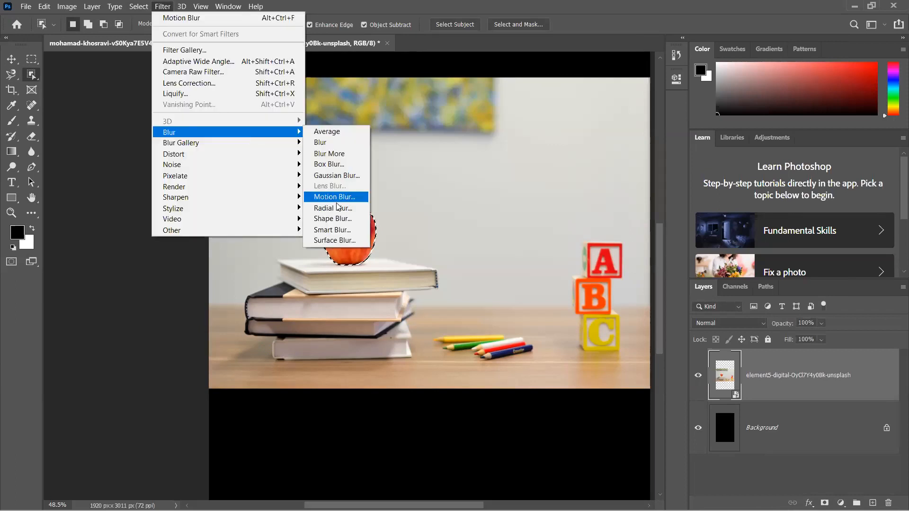
left_click(331, 205)
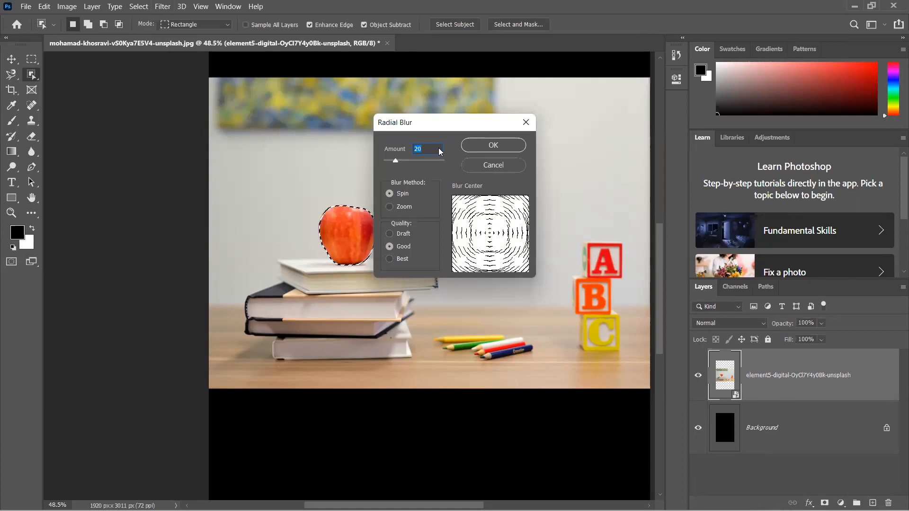
type("10")
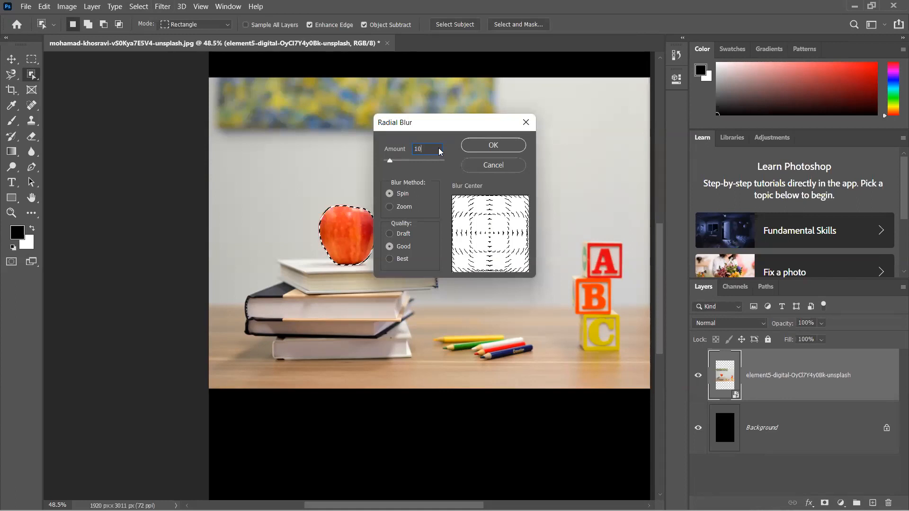
key("Return")
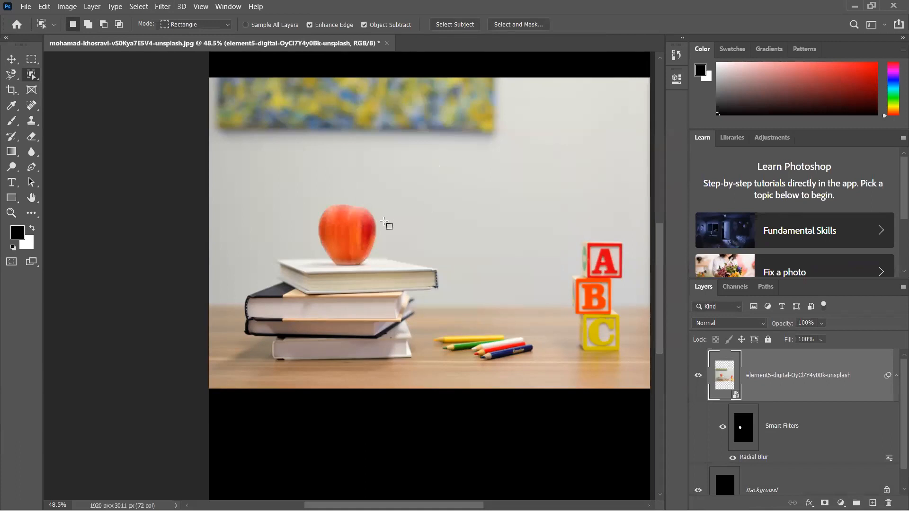
scroll(335, 295, "up", 3)
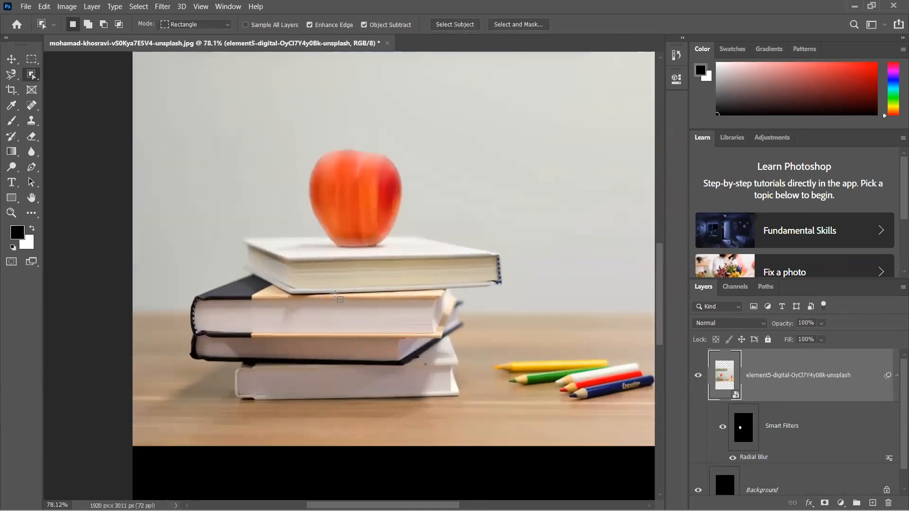
scroll(372, 239, "up", 2)
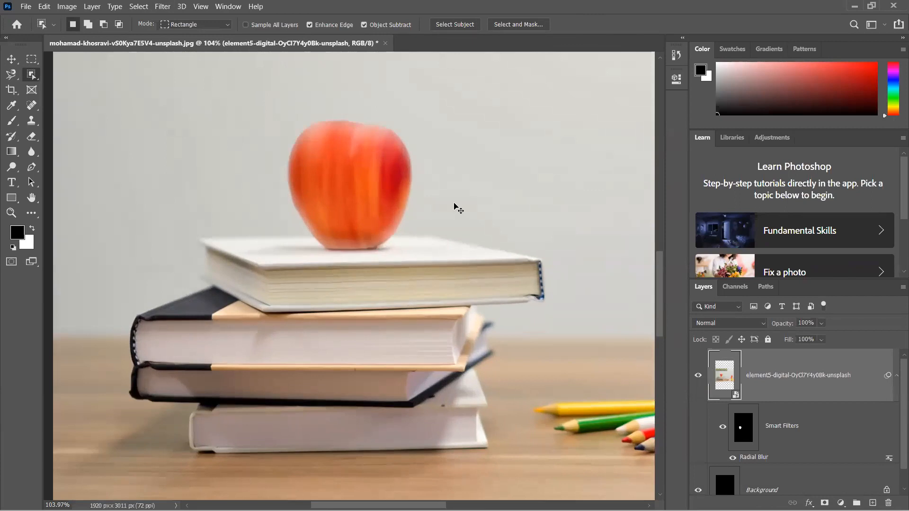
- Compare the apple before and after its Radial Blur by undoing and redoing the filter, and leave the blur undone with the apple selected
key("ctrl+z")
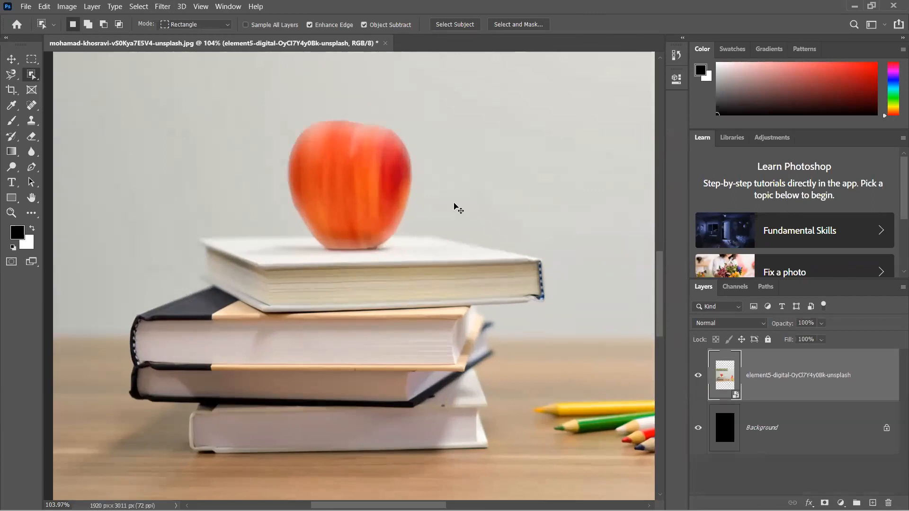
key("ctrl+z")
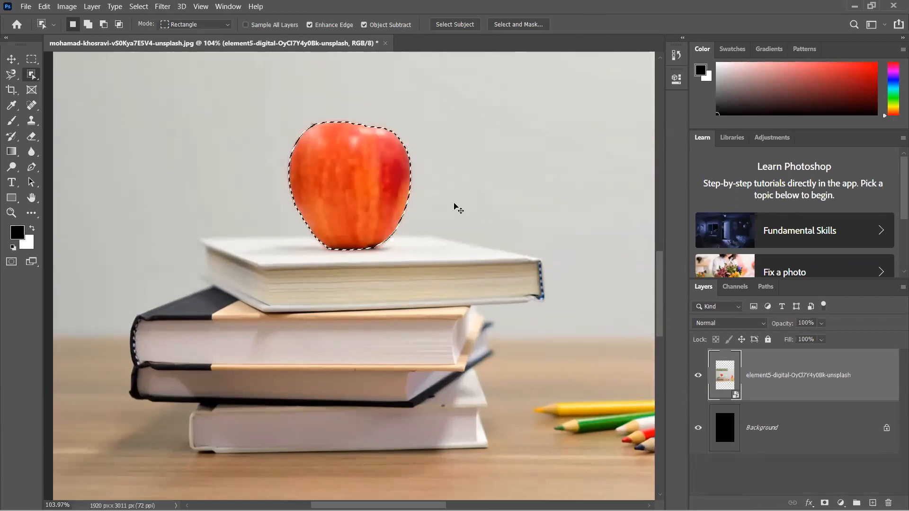
key("ctrl+shift+z")
key("ctrl+shift+z")
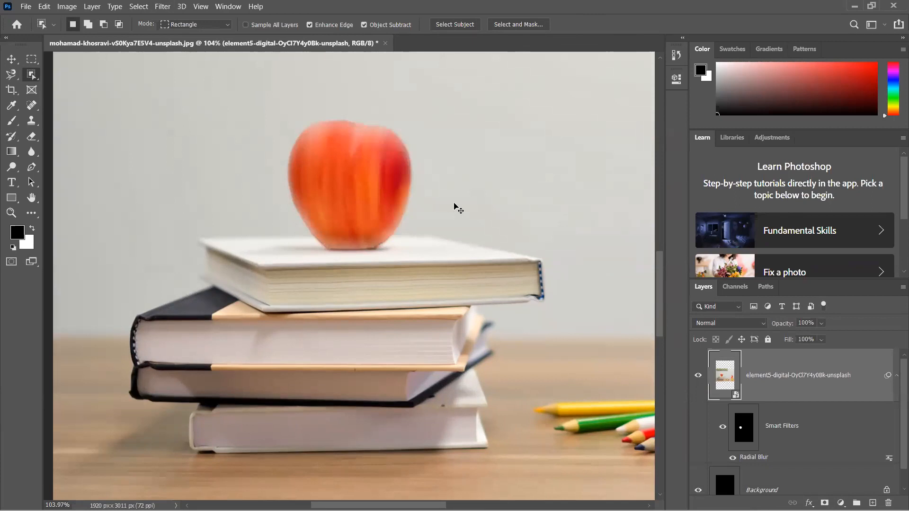
key("ctrl+z")
key("ctrl+z")
key("ctrl+shift+z")
key("ctrl+shift+z")
key("ctrl+z")
key("ctrl+z")
- Add the stack of ABC blocks to the existing apple selection with the Object Selection tool
key("ctrl+0")
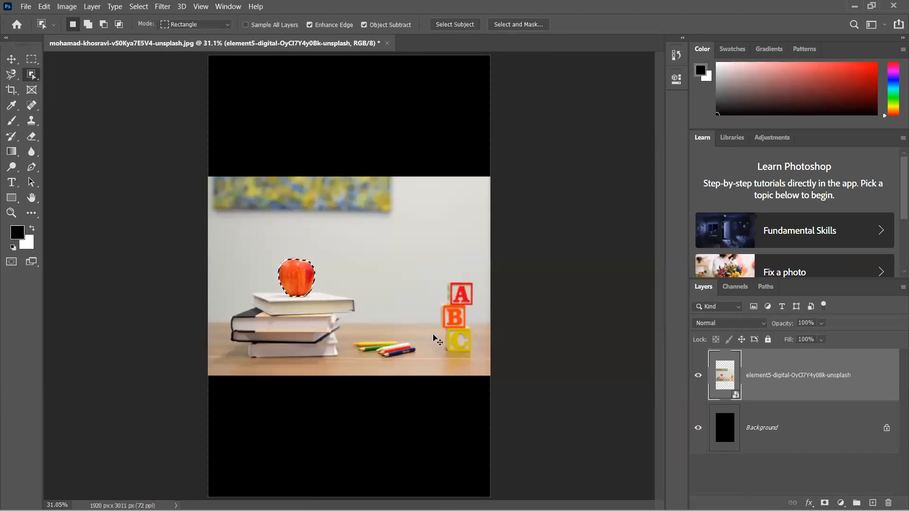
key("shift")
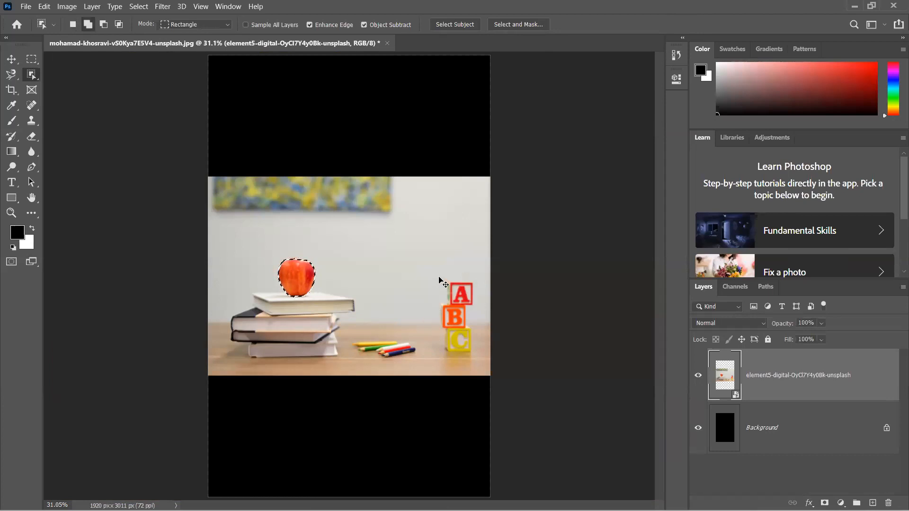
left_click_drag(439, 280, 474, 355)
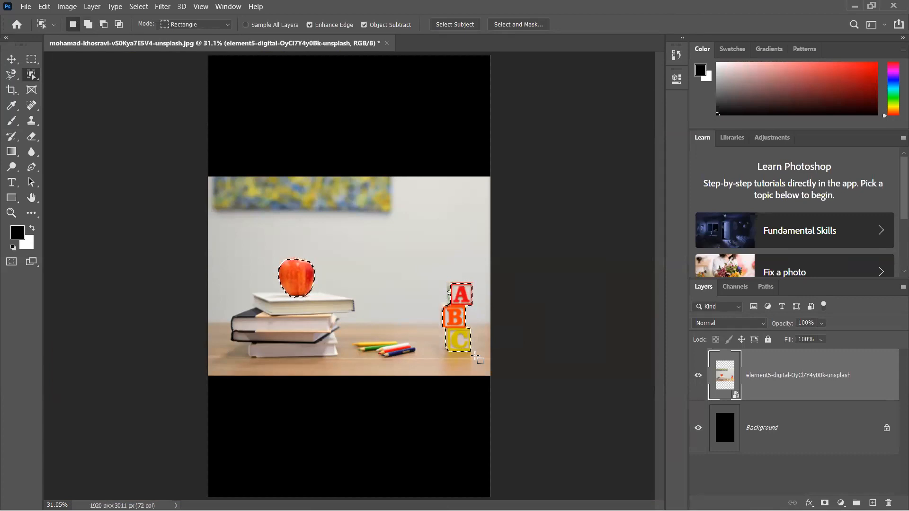
- Try a Spin Radial Blur with an amount of 80 on the inverse of the apple and blocks selection, and undo the blur and inversion
key("ctrl+shift+i")
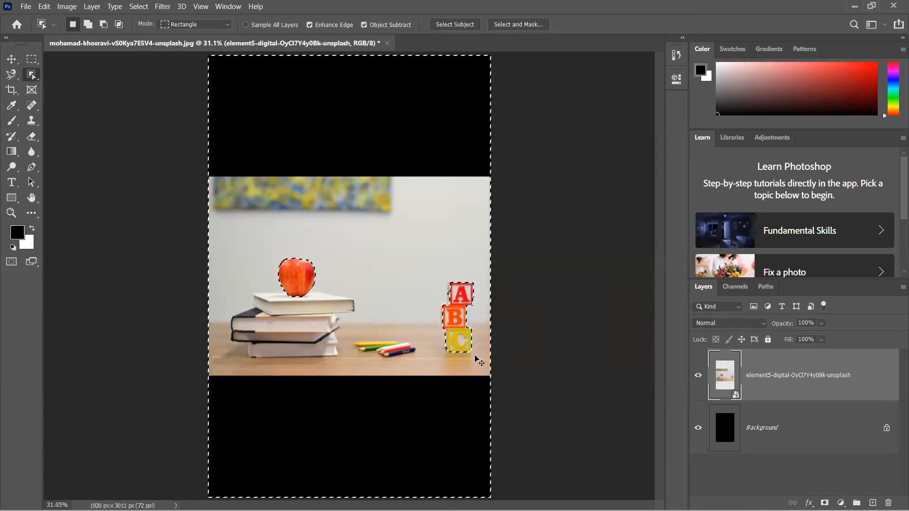
left_click(170, 11)
mouse_move(243, 133)
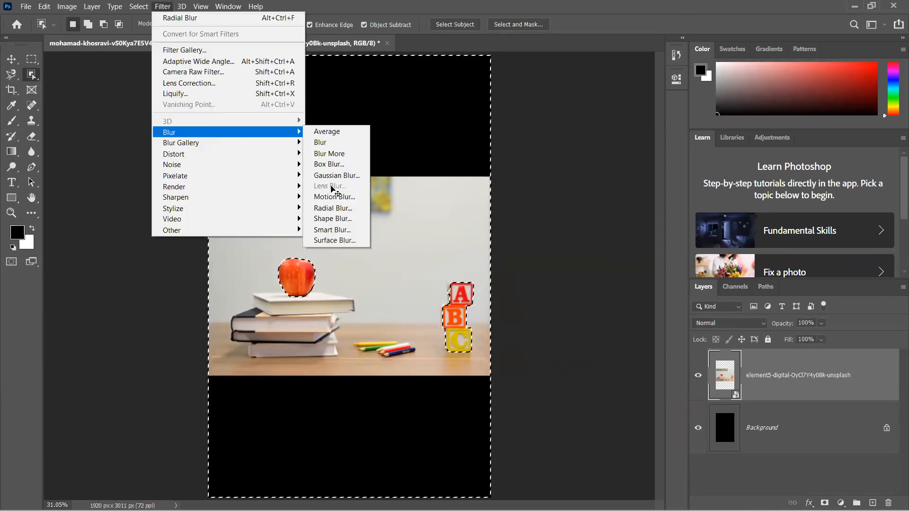
left_click(332, 210)
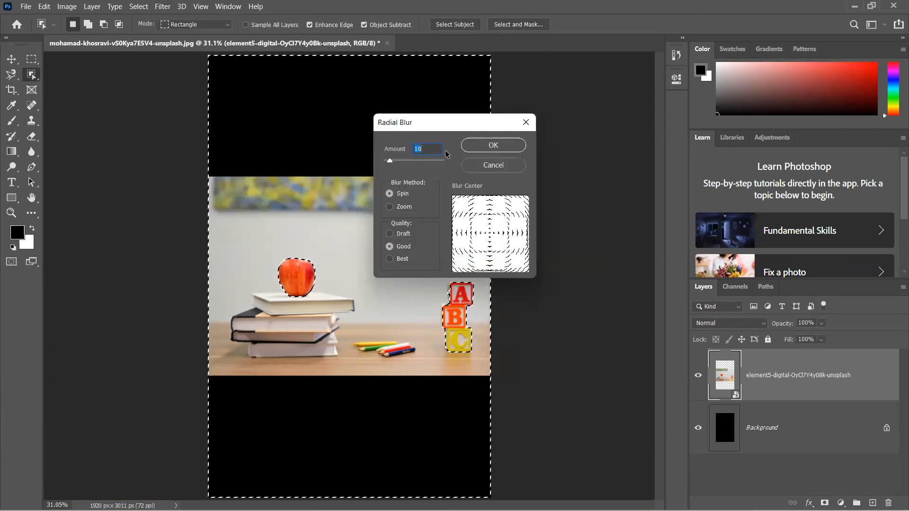
type("80")
key("Return")
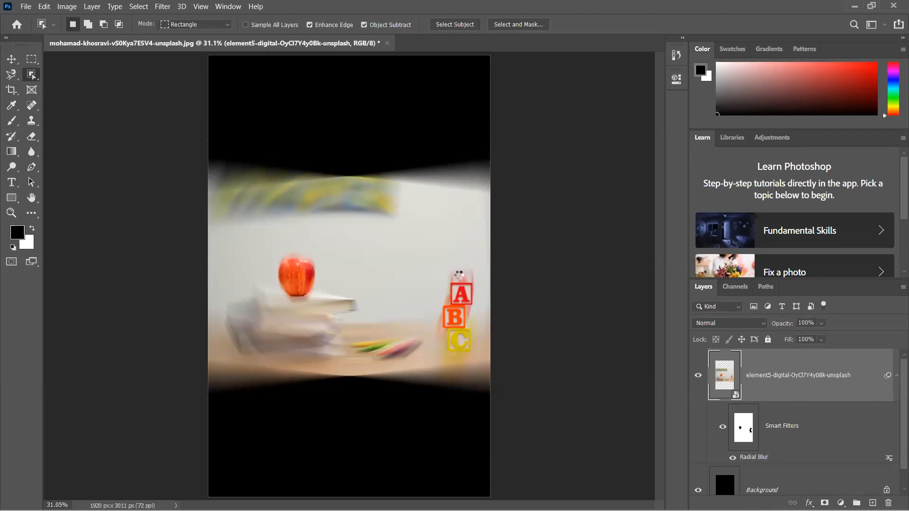
key("ctrl+z")
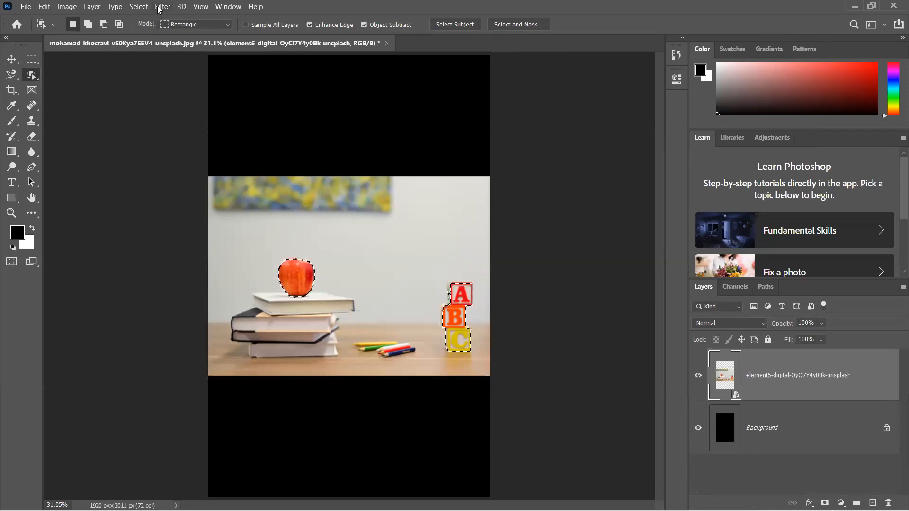
- Expand the selection around the apple and the ABC blocks by 4 pixels
left_click(138, 7)
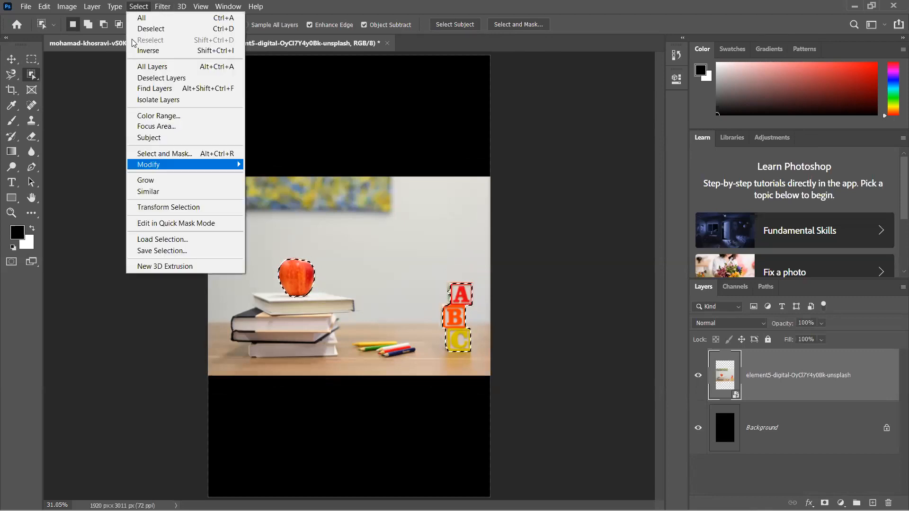
mouse_move(190, 164)
left_click(267, 186)
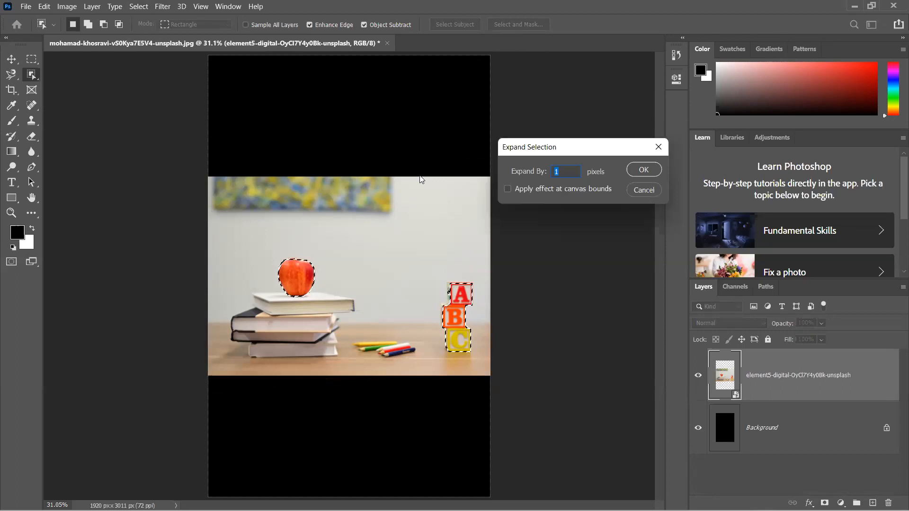
type("4")
key("Return")
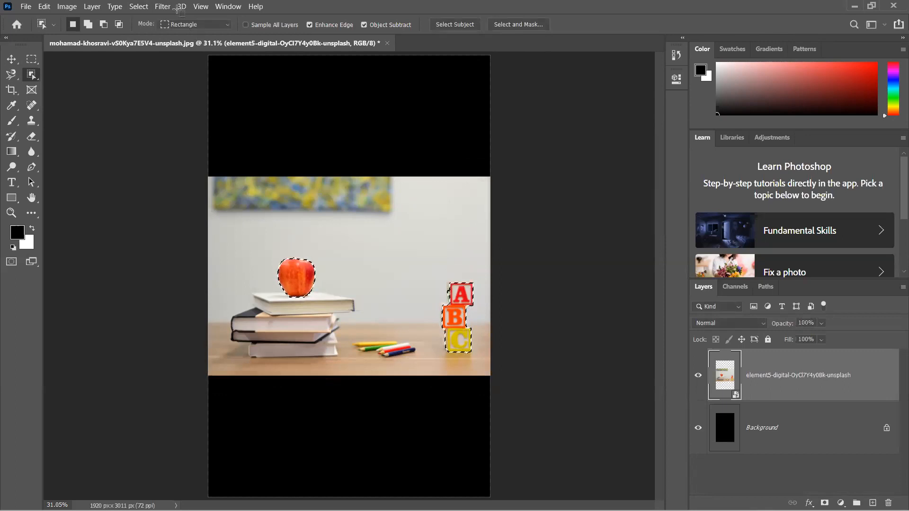
- Try a Spin Radial Blur with an amount of 10 and Good quality on the selected apple and blocks, and undo it
left_click(162, 7)
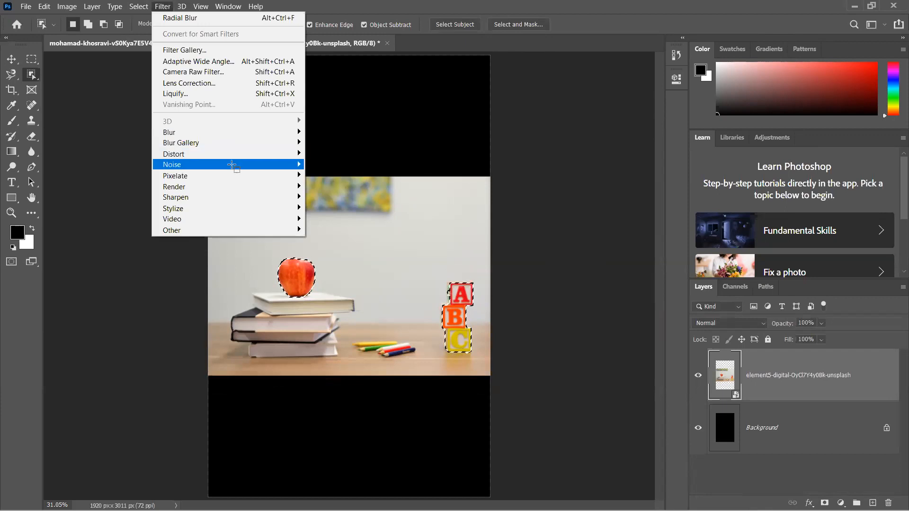
mouse_move(251, 136)
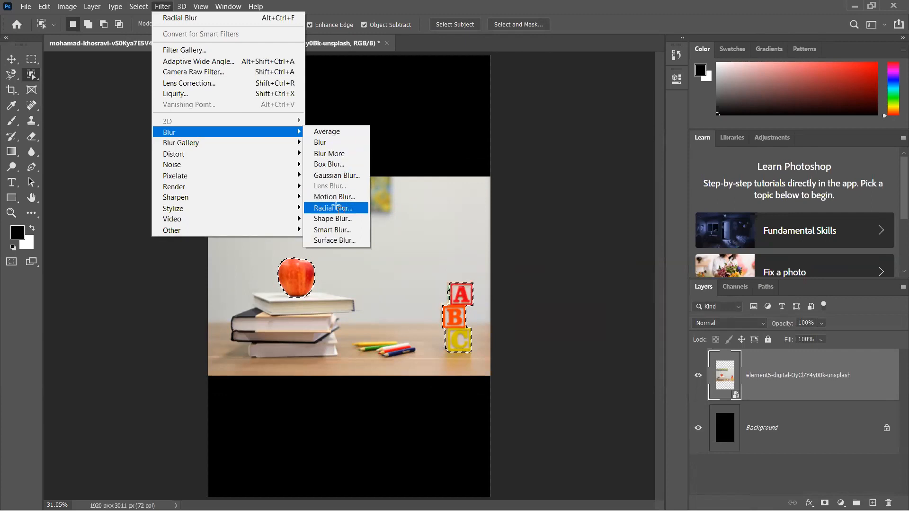
left_click(337, 208)
type("10")
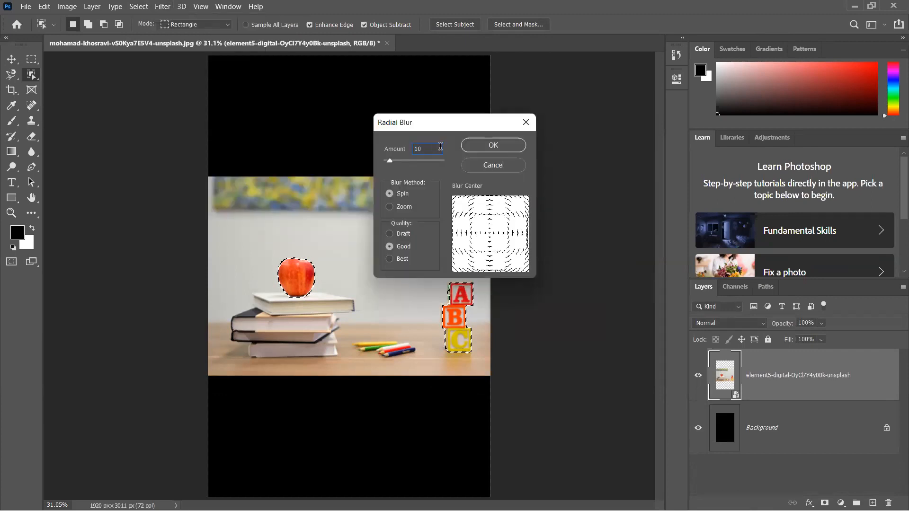
key("Return")
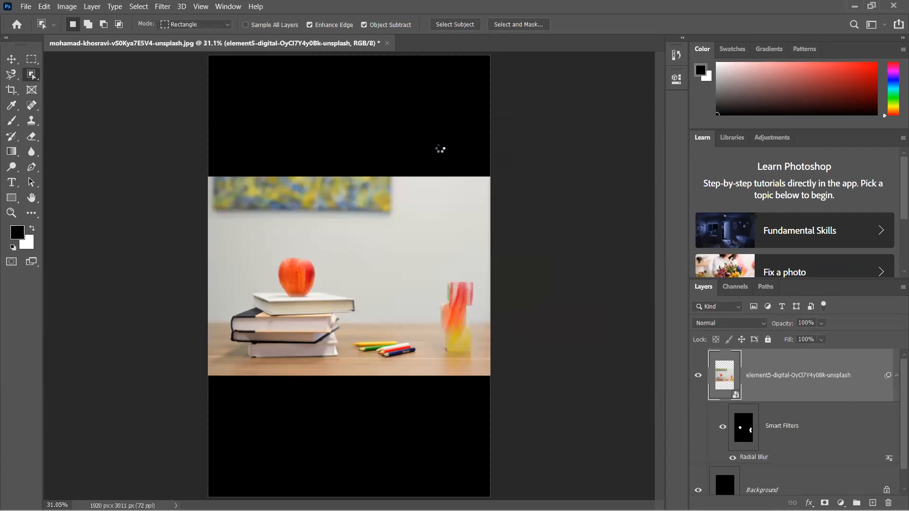
key("ctrl+z")
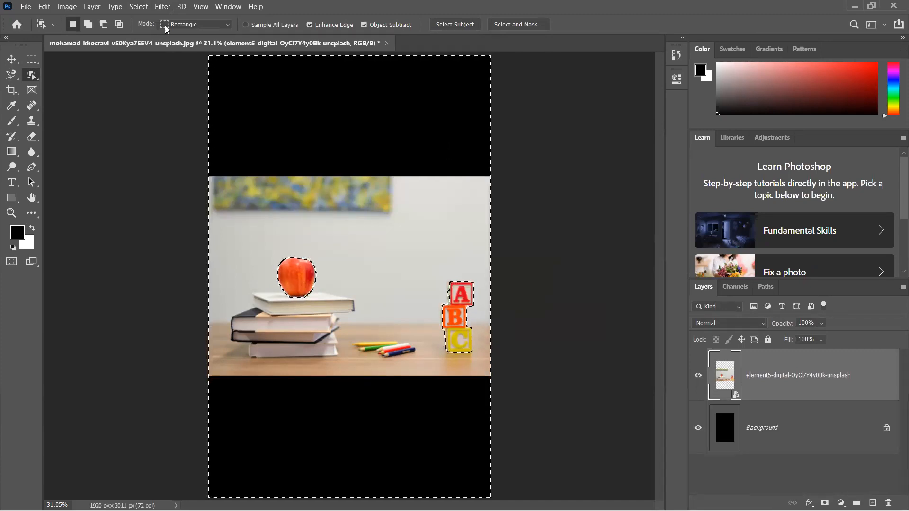
left_click(162, 7)
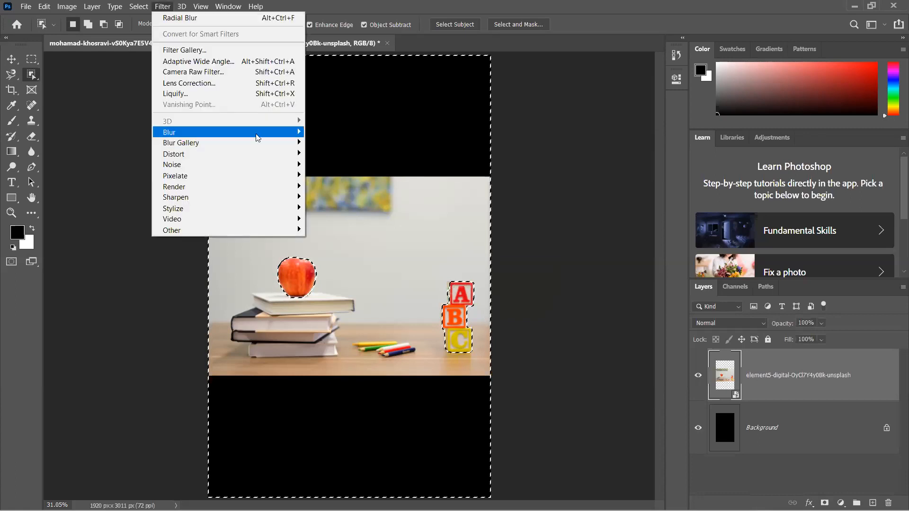
mouse_move(257, 137)
left_click(335, 197)
left_click(511, 125)
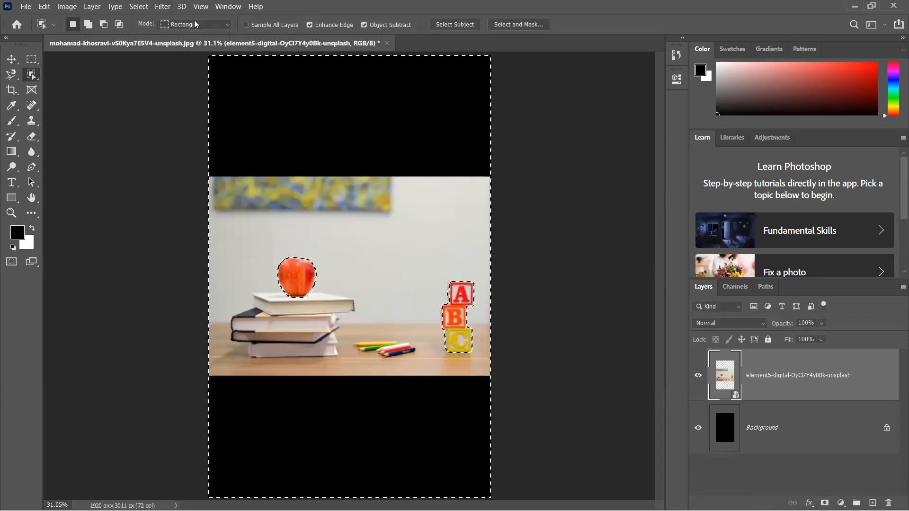
- Apply a Radial Blur with the existing settings to everything outside the apple and the ABC blocks
left_click(166, 11)
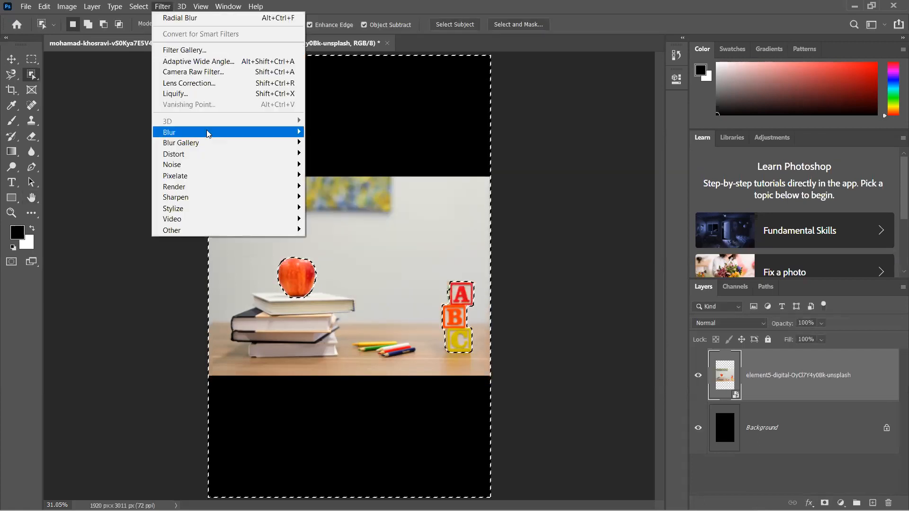
mouse_move(265, 133)
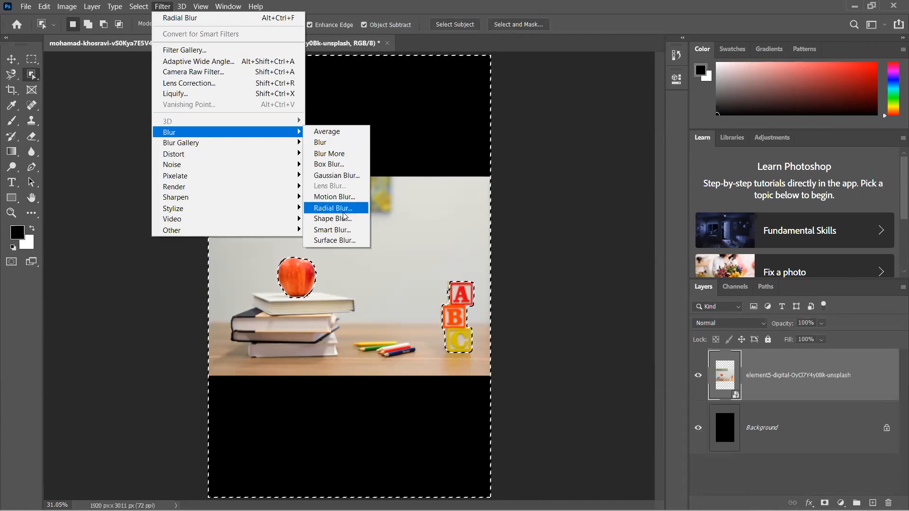
left_click(343, 208)
left_click(484, 148)
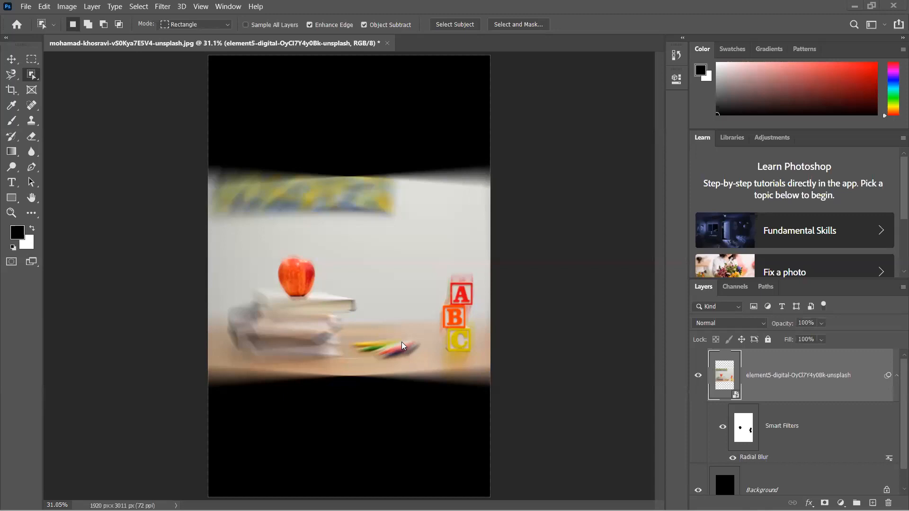
- Place the photo of three women beside teal smoke from the PHOTOSHOP IMAGES folder as an embedded image
right_click(29, 72)
left_click(27, 70)
left_click(26, 7)
left_click(111, 230)
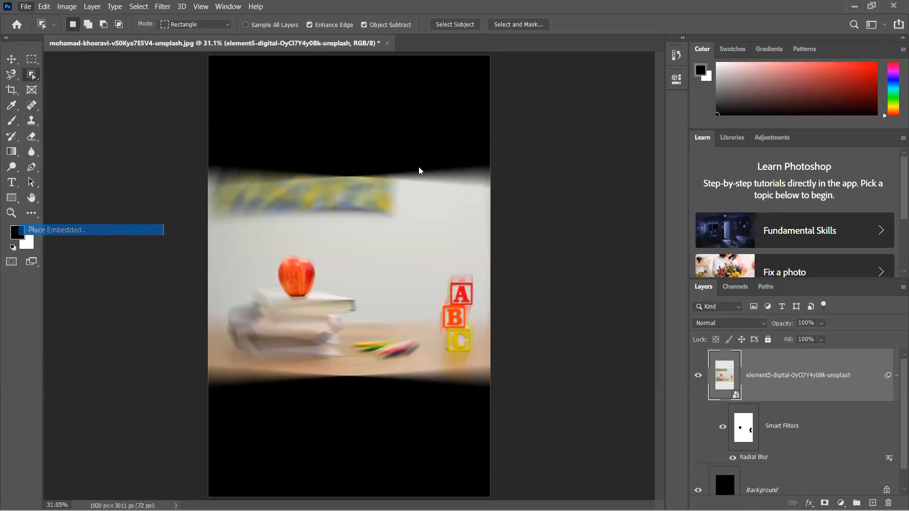
scroll(310, 163, "down", 5)
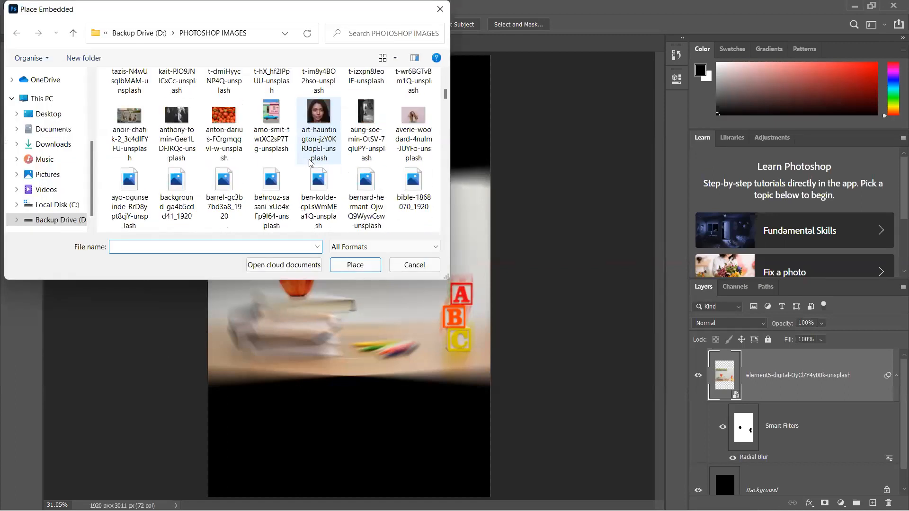
scroll(310, 162, "down", 1)
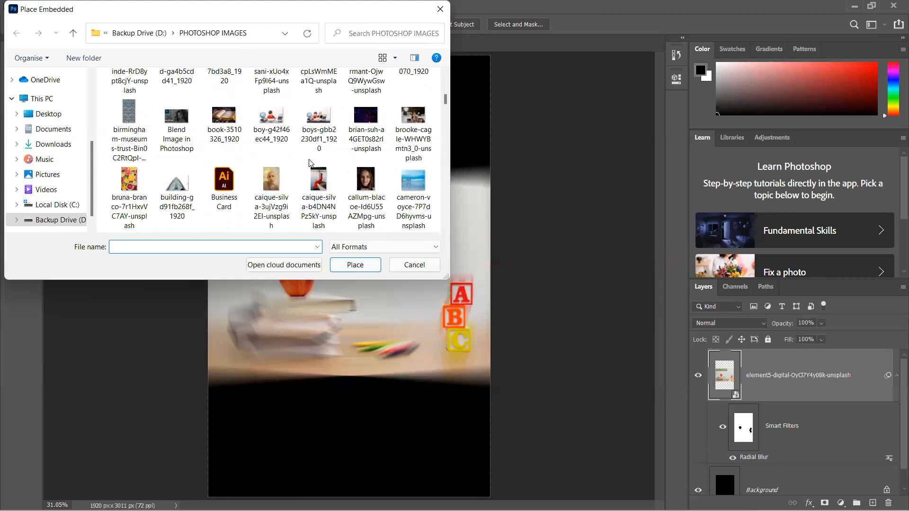
scroll(310, 162, "down", 3)
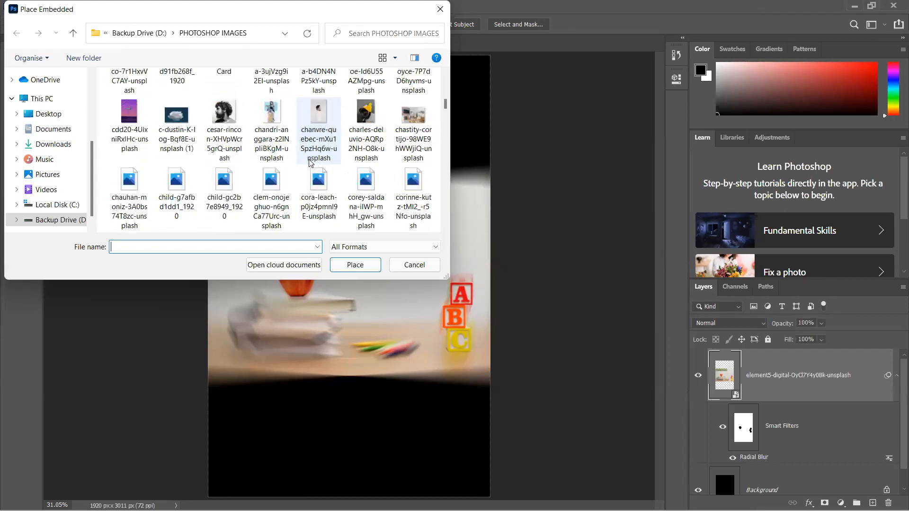
scroll(310, 162, "down", 2)
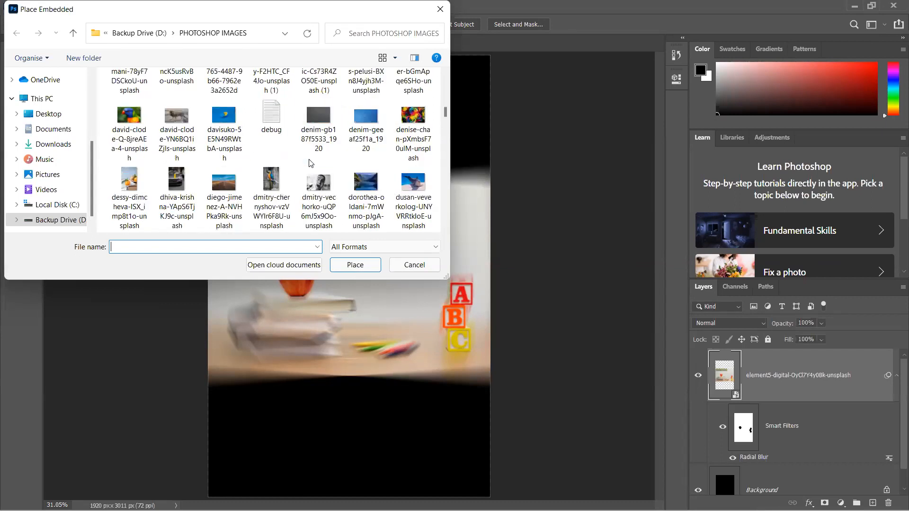
scroll(310, 162, "down", 1)
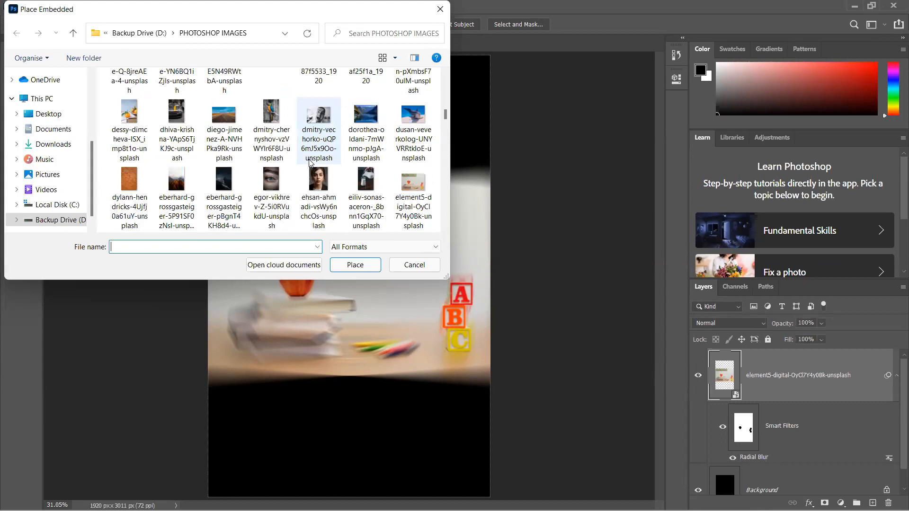
scroll(310, 162, "down", 1)
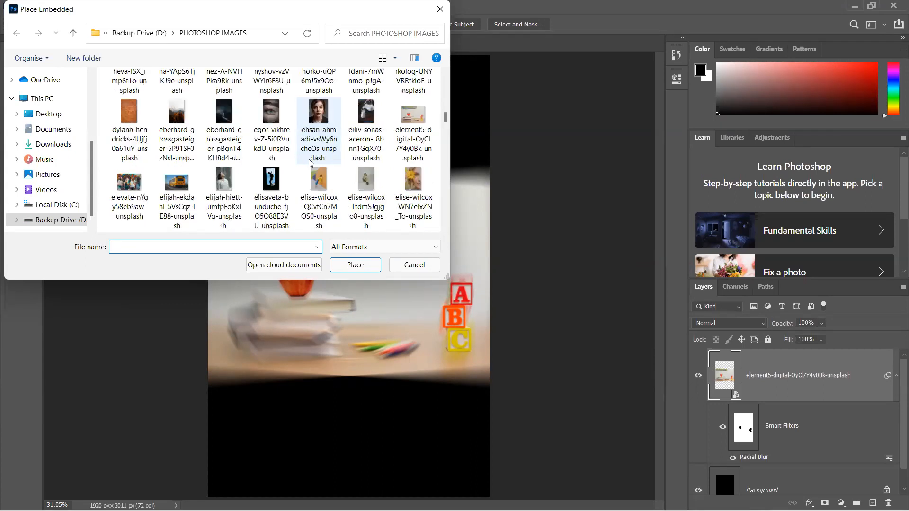
scroll(310, 162, "down", 1)
scroll(310, 163, "down", 1)
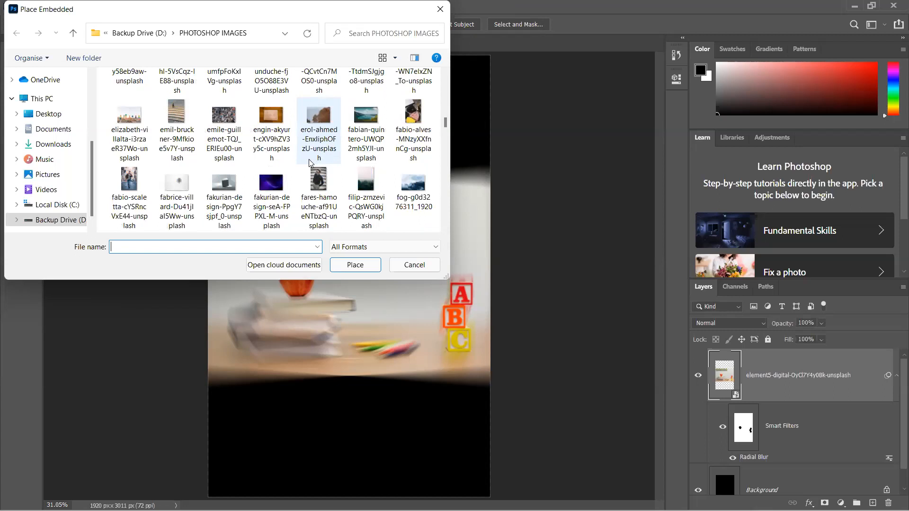
scroll(310, 163, "down", 1)
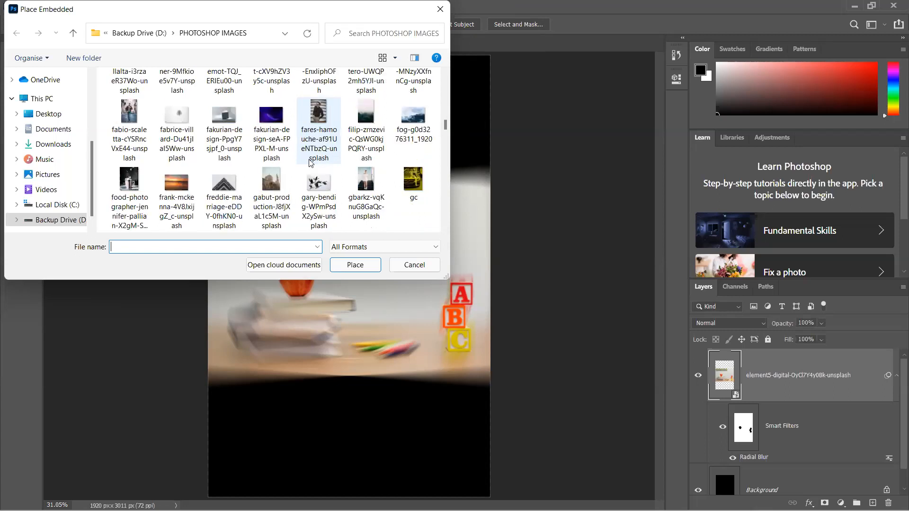
scroll(310, 162, "down", 1)
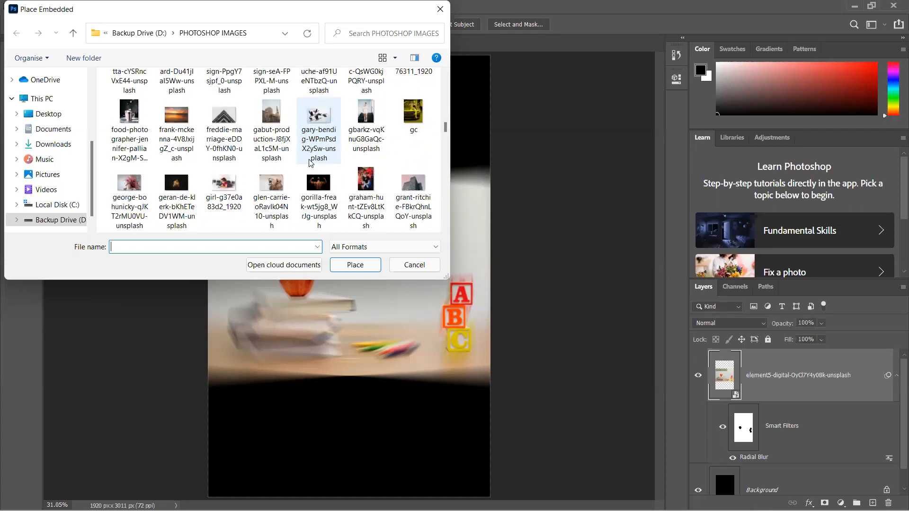
scroll(310, 162, "down", 1)
scroll(310, 162, "down", 2)
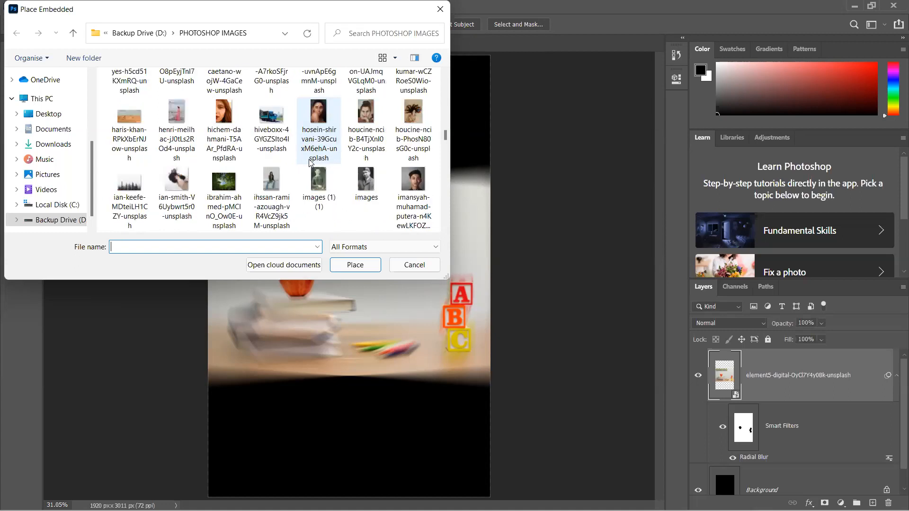
scroll(310, 163, "down", 2)
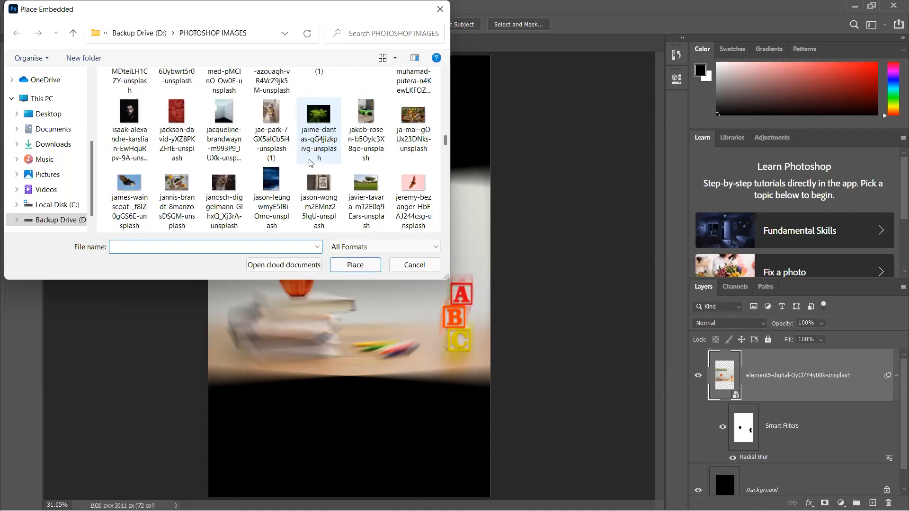
scroll(310, 163, "down", 1)
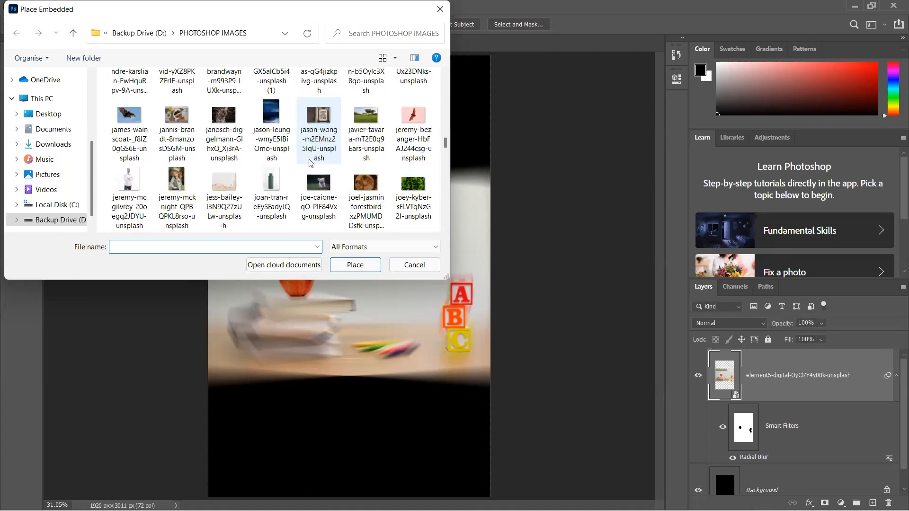
scroll(310, 162, "down", 1)
scroll(311, 163, "down", 1)
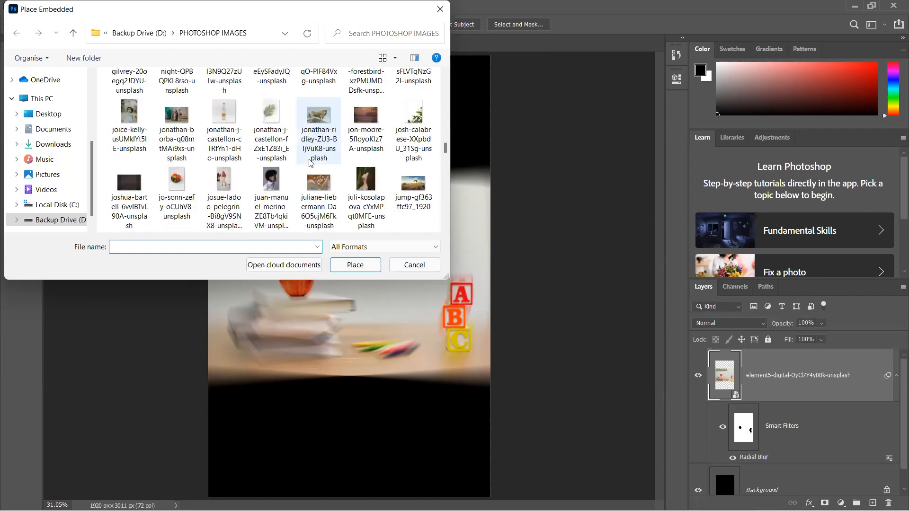
scroll(311, 163, "down", 1)
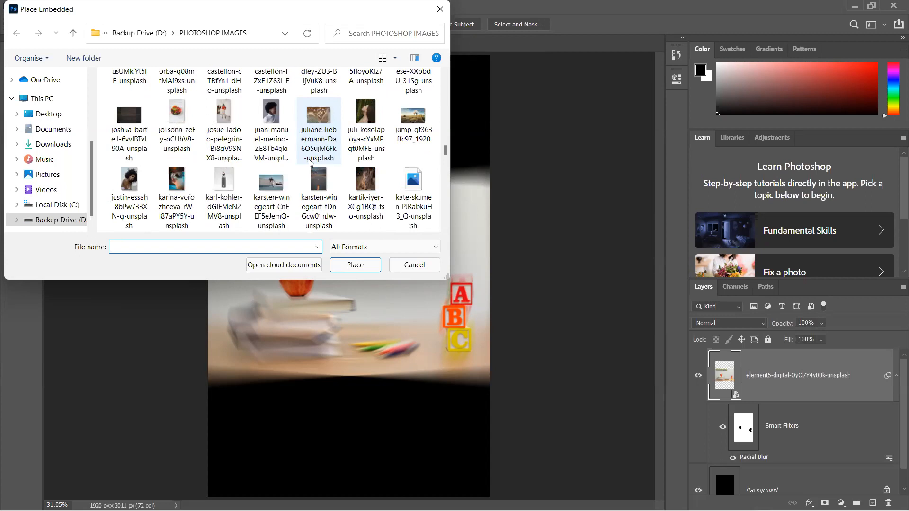
scroll(310, 162, "down", 1)
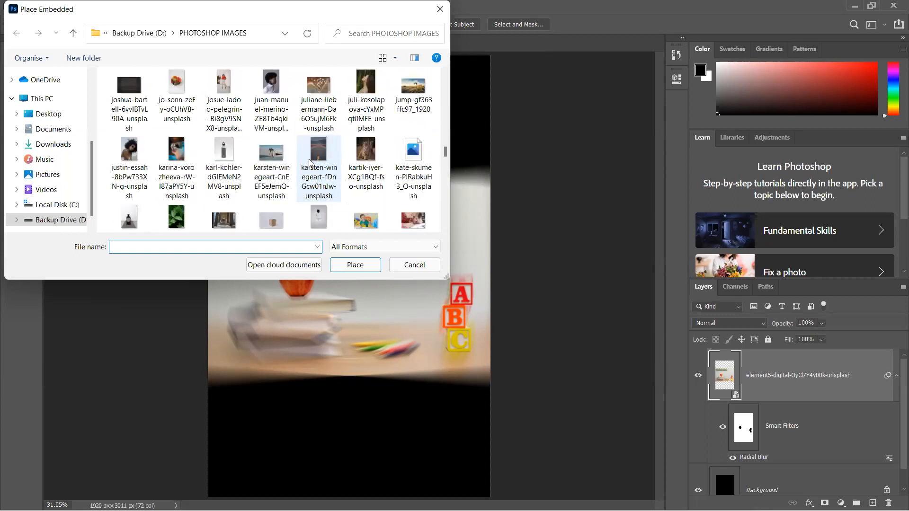
scroll(310, 162, "up", 1)
left_click(175, 85)
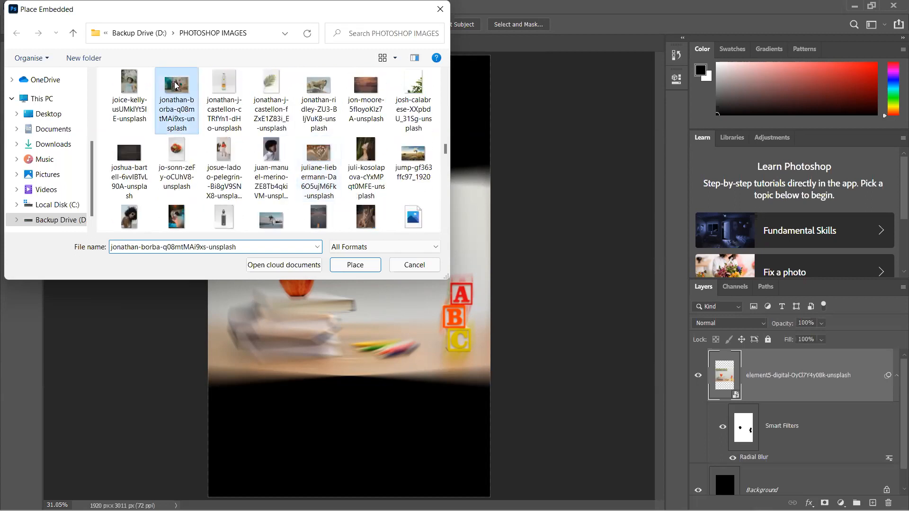
double_click(175, 86)
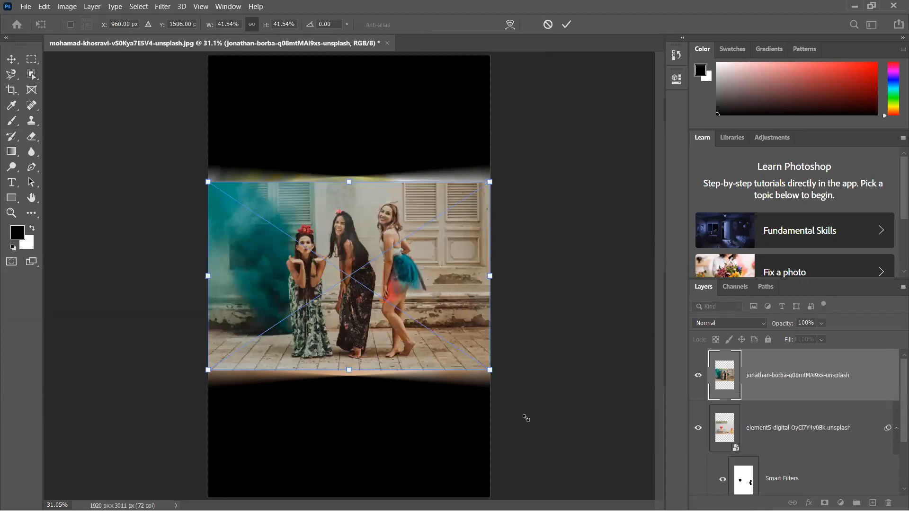
- Enlarge the placed photo beyond the canvas width and select the woman in the blue tutu with the Object Selection tool
left_click_drag(526, 418, 531, 423)
key("Return")
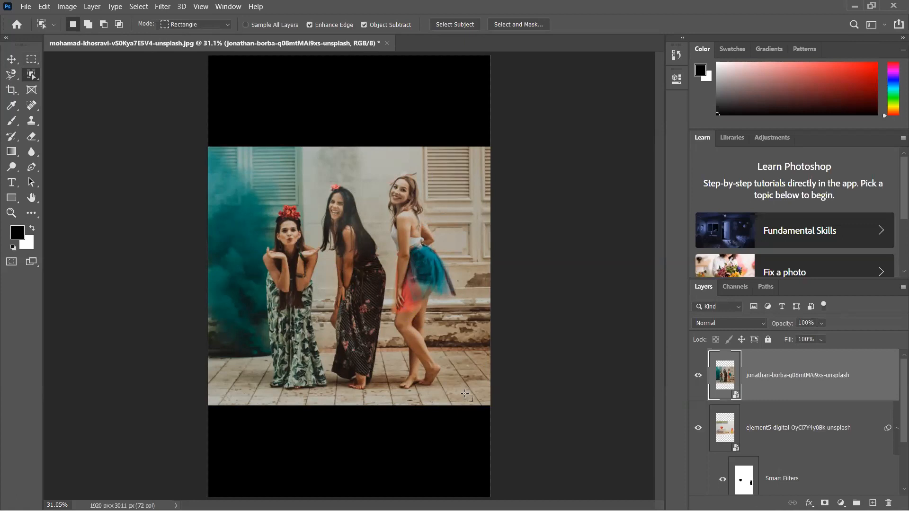
left_click(465, 394)
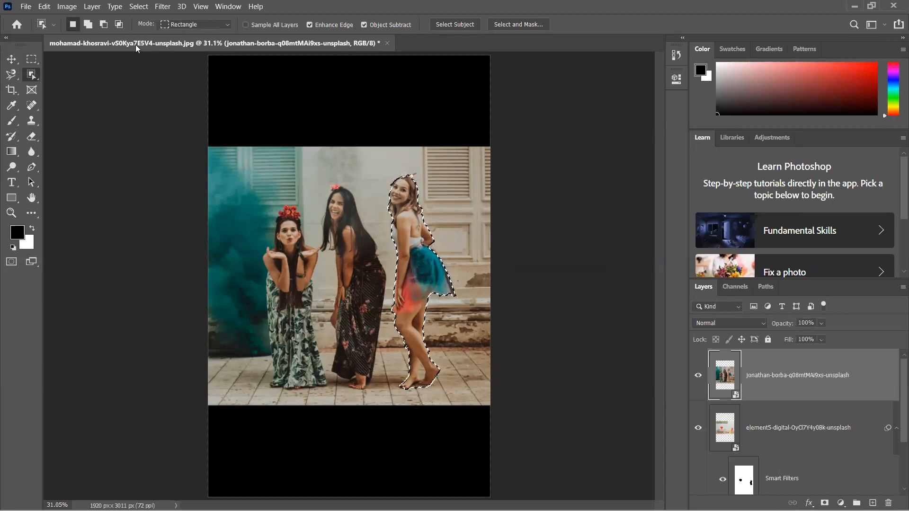
- Try a Gaussian Blur on the selected woman with radii such as 907.9 and 5.6 pixels, and cancel it
left_click(155, 12)
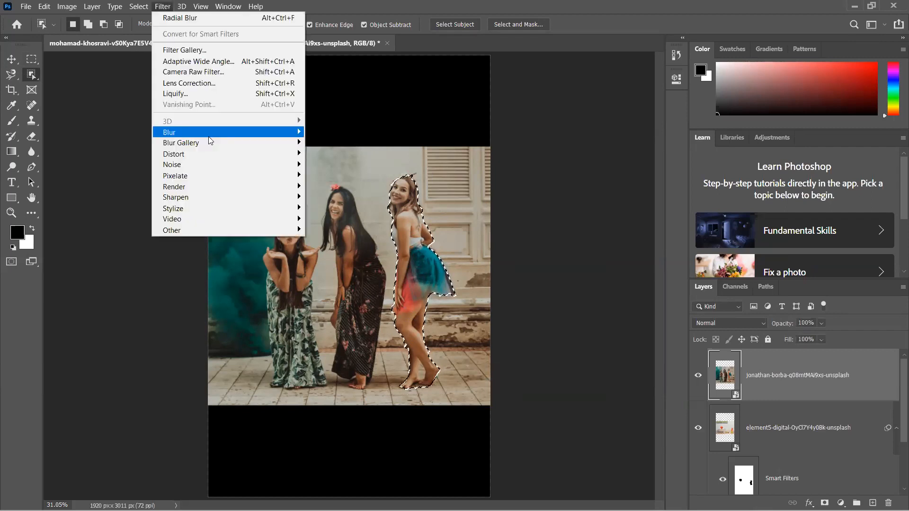
mouse_move(208, 134)
left_click(349, 176)
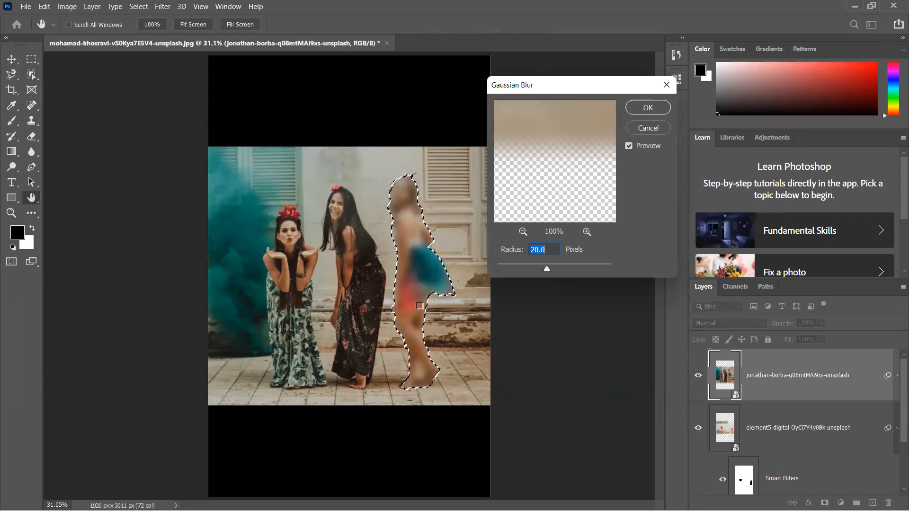
left_click_drag(547, 271, 609, 260)
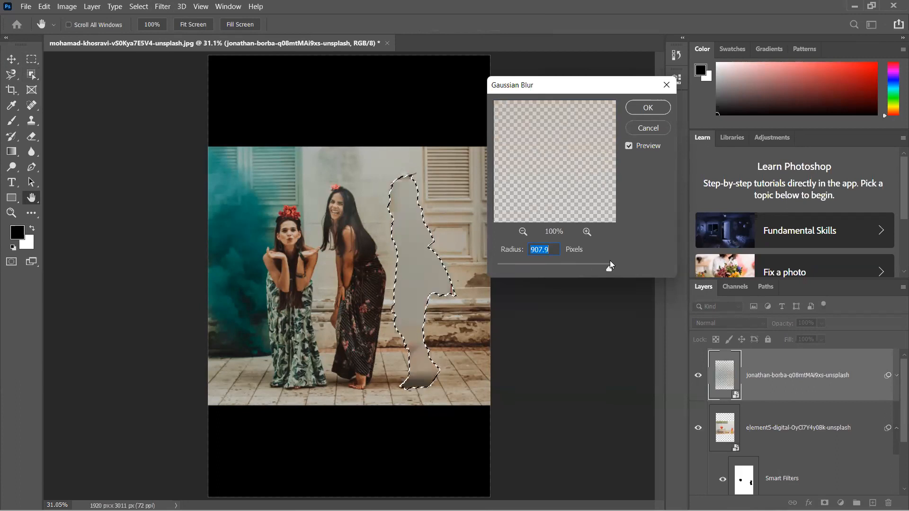
left_click_drag(608, 264, 531, 270)
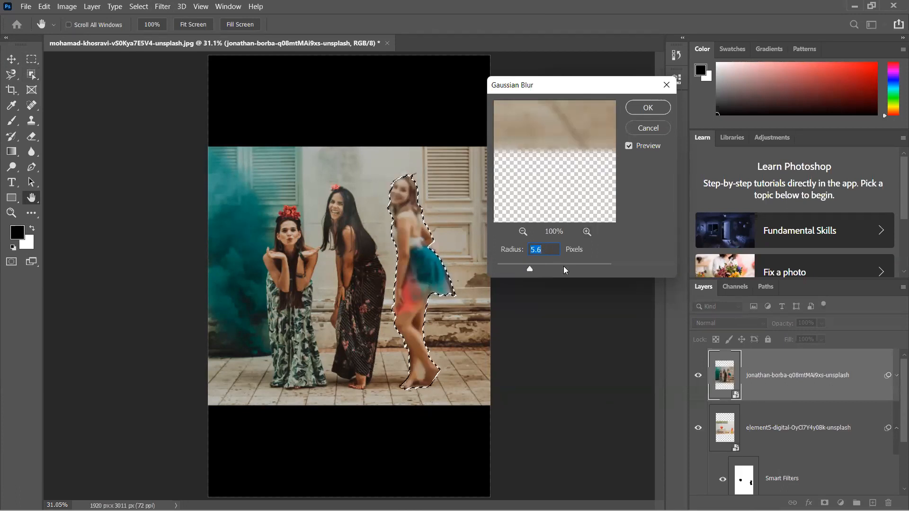
left_click_drag(528, 269, 524, 269)
left_click(643, 128)
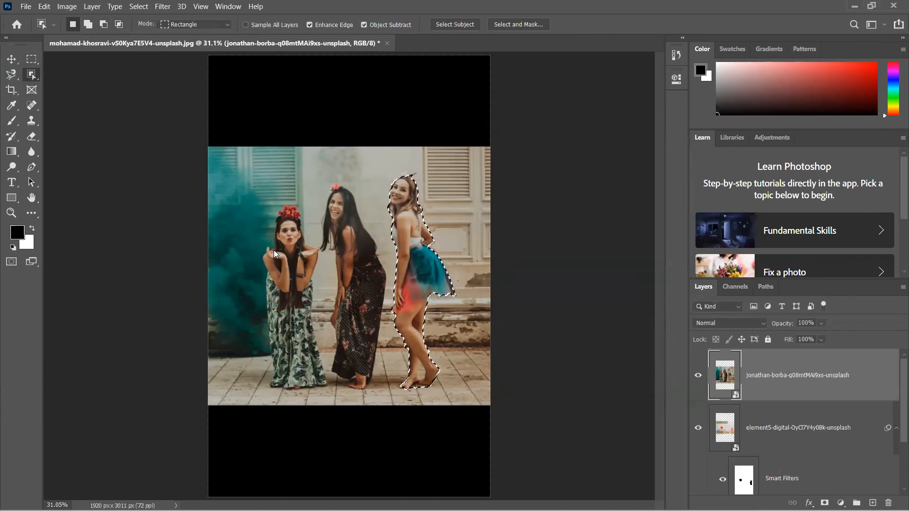
- Add the woman with the red flower crown to the existing selection using the Object Selection tool
key("shift")
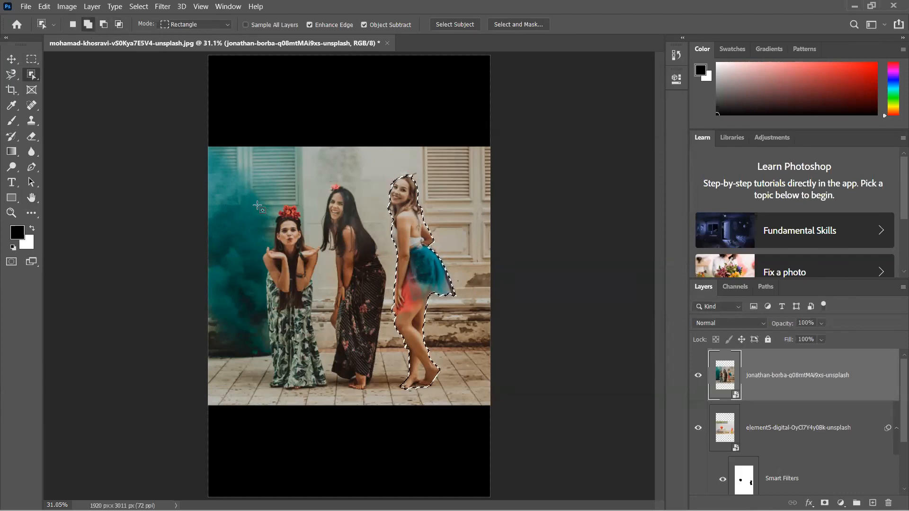
left_click(323, 345, "shift")
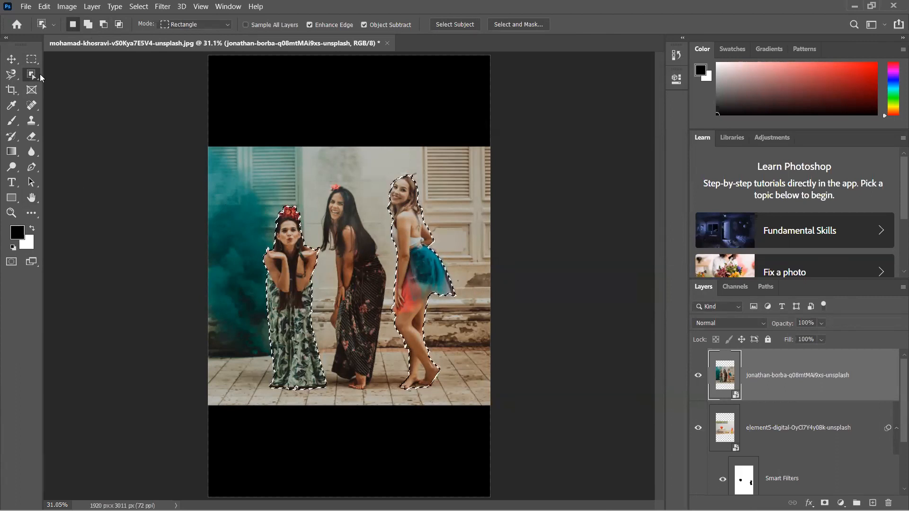
- Subtract the floor beneath the tutu-wearing woman's feet from the selection using the Quick Selection tool with a 15-pixel brush
left_click_drag(31, 74, 50, 84)
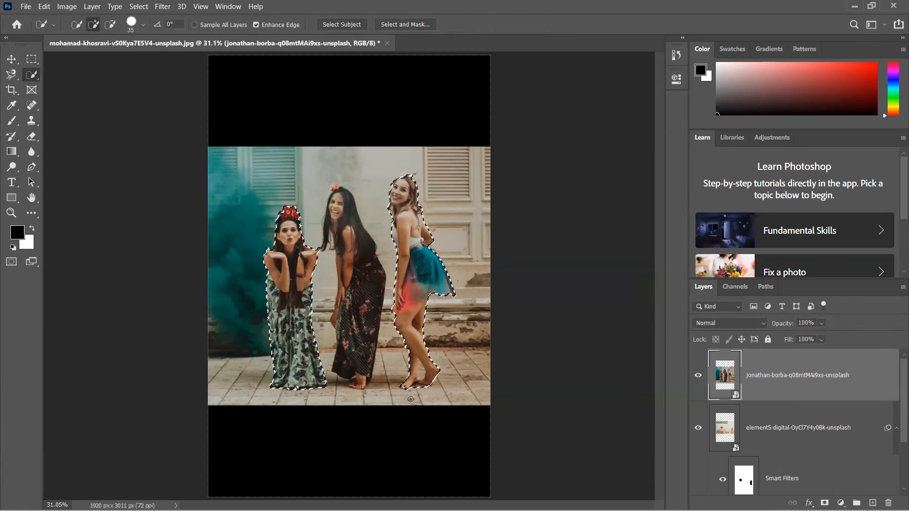
scroll(400, 402, "up", 4)
scroll(410, 399, "up", 4)
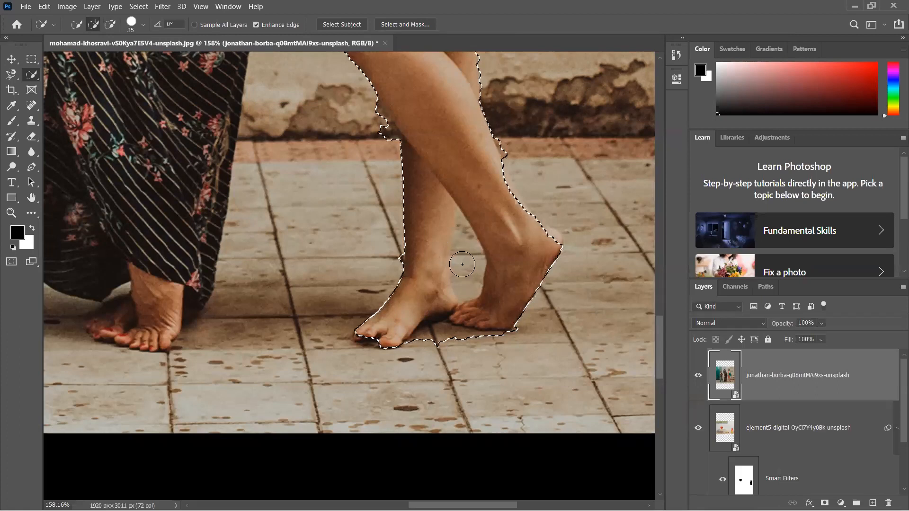
key("bracketleft")
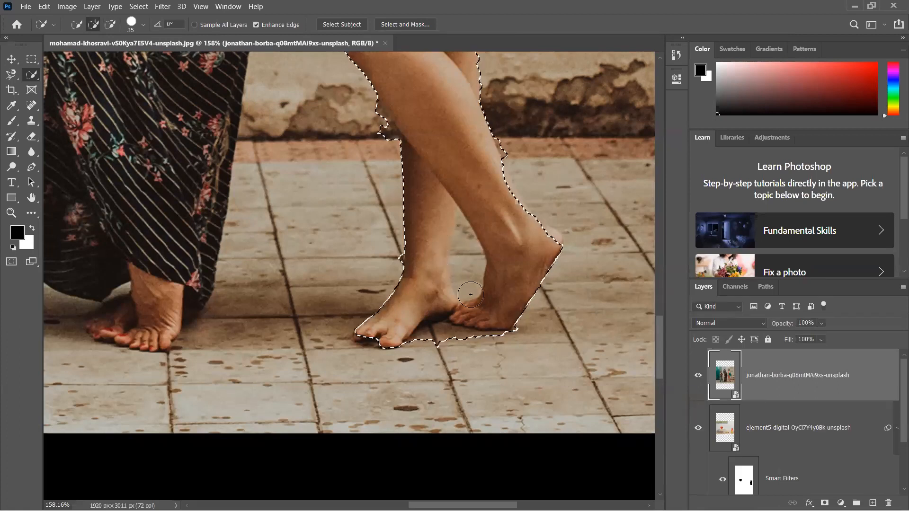
key("bracketleft")
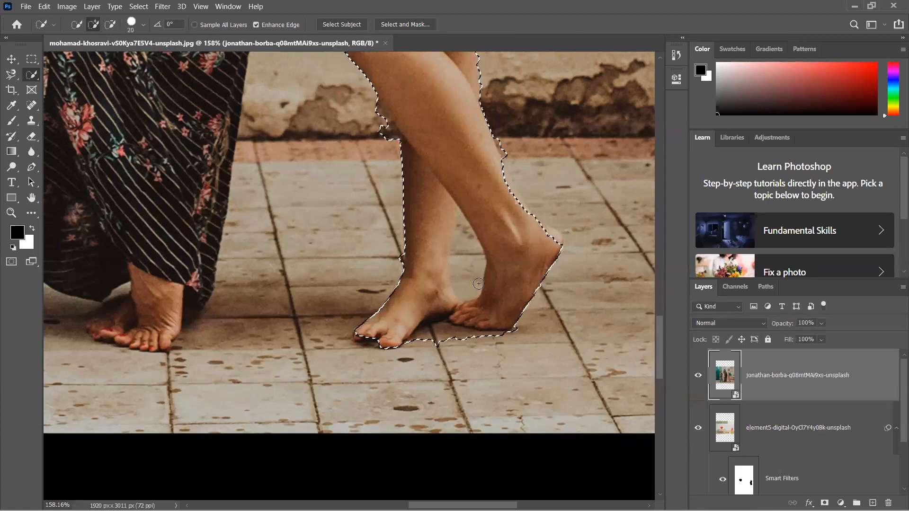
mouse_move(417, 342)
left_mouse_down()
mouse_move(443, 318)
mouse_move(463, 338)
mouse_move(516, 333)
left_mouse_up()
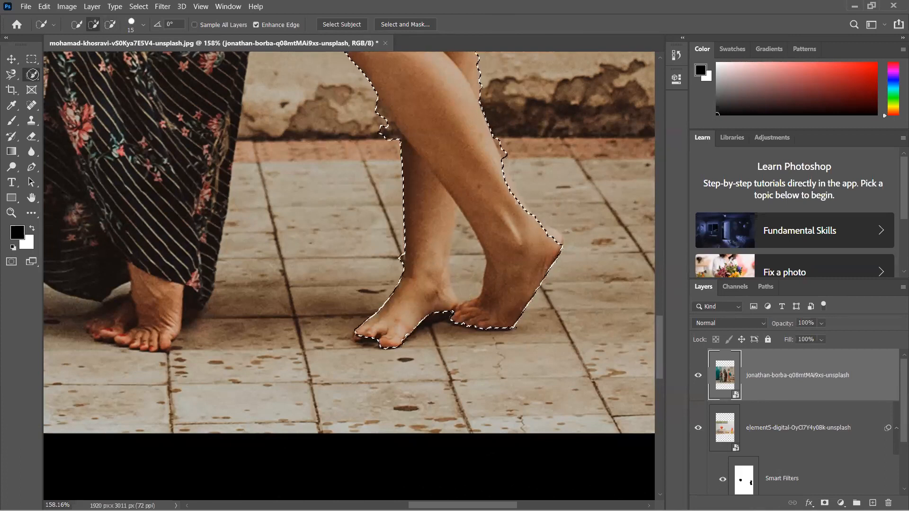
- Subtract the gap between the woman's lower legs and the wall patch beside her calf using the Object Selection tool in Lasso mode
right_click(32, 75)
left_click(66, 72)
left_click(221, 23)
left_click(179, 42)
left_click_drag(455, 204, 448, 243)
left_click_drag(454, 288, 462, 298)
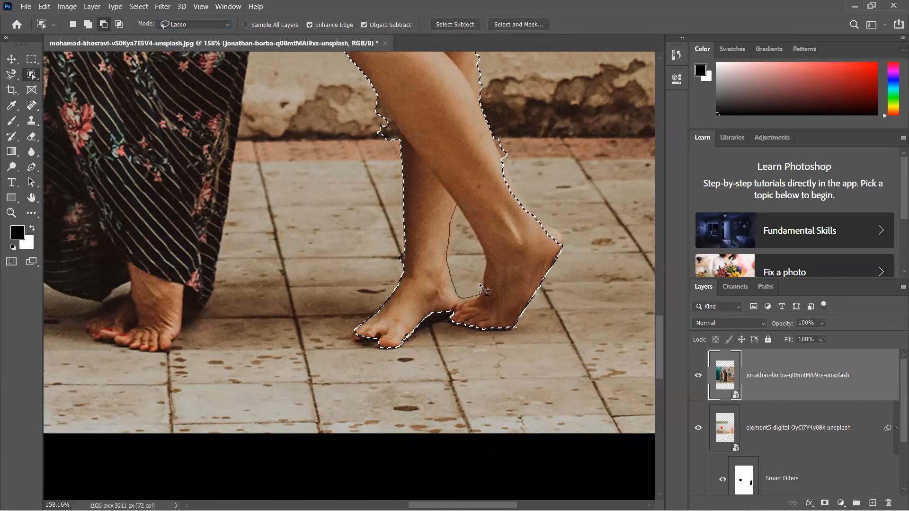
left_click_drag(473, 229, 457, 206)
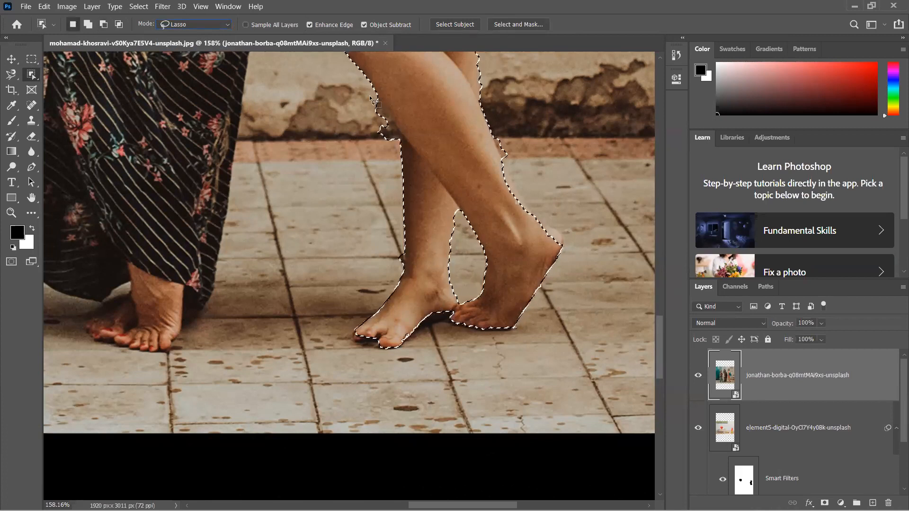
mouse_move(377, 98)
left_mouse_down()
mouse_move(403, 138)
mouse_move(387, 148)
mouse_move(370, 139)
mouse_move(377, 99)
left_mouse_up()
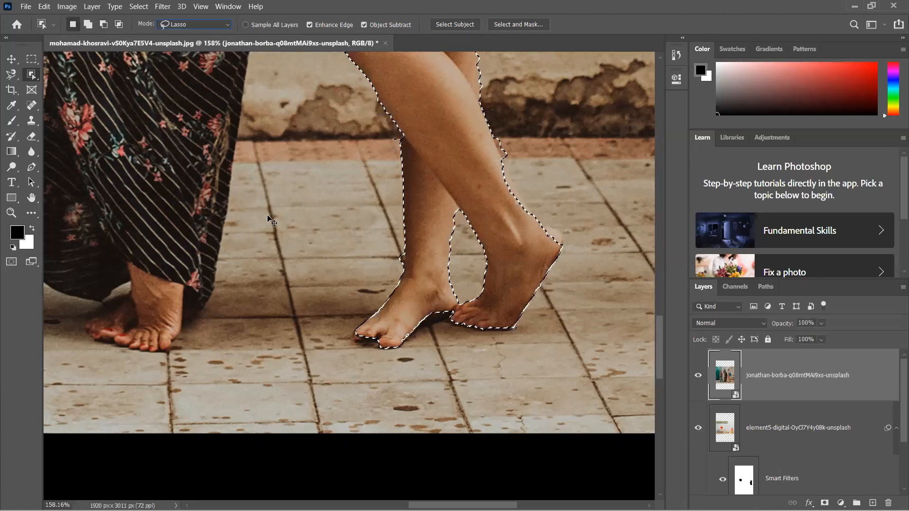
- Try a Paint Bucket fill on the three-women photo, cancel the conversion, and rasterize its layer
key("ctrl+0")
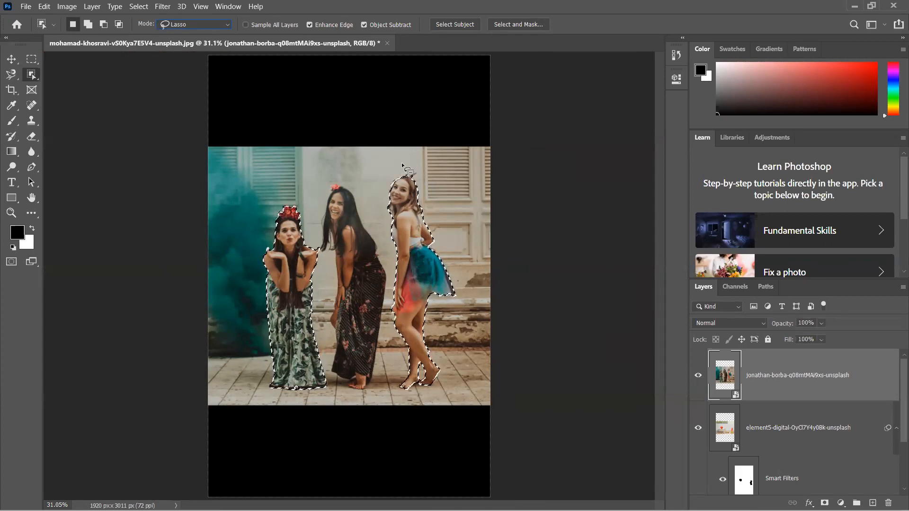
left_click(13, 58)
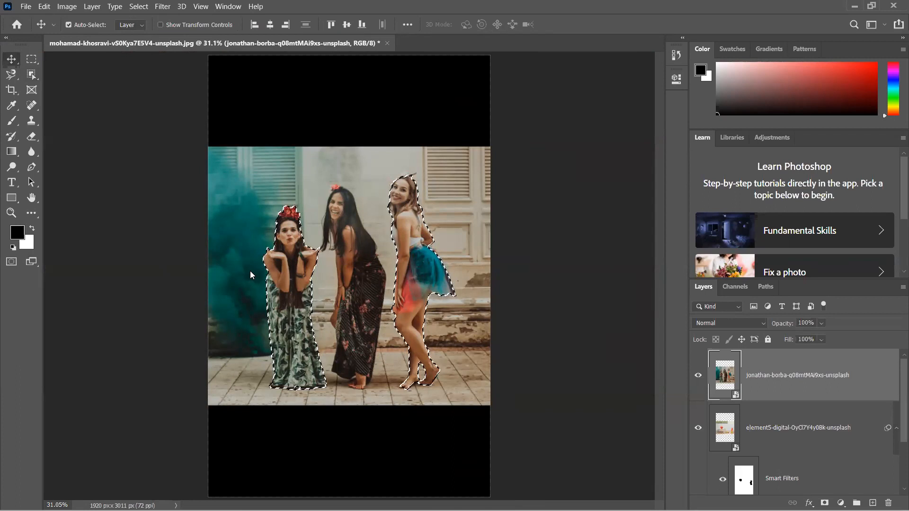
left_click(13, 154)
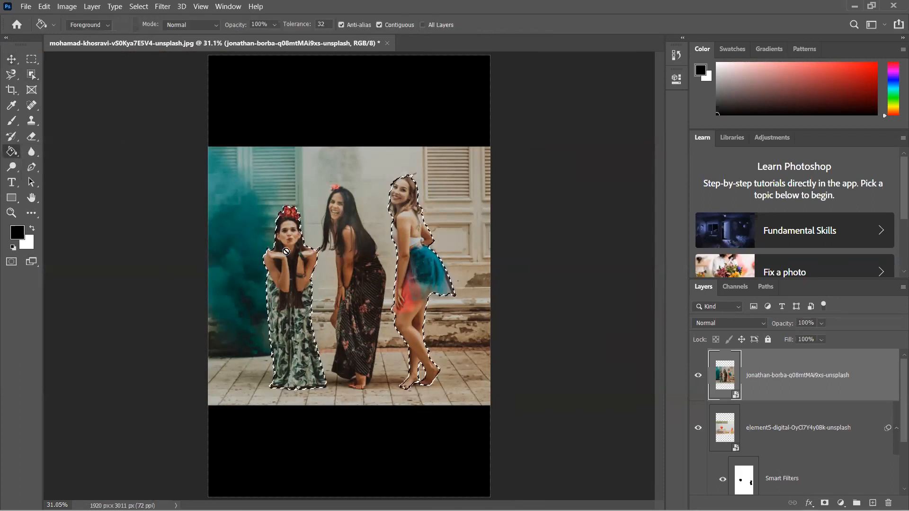
left_click(443, 231)
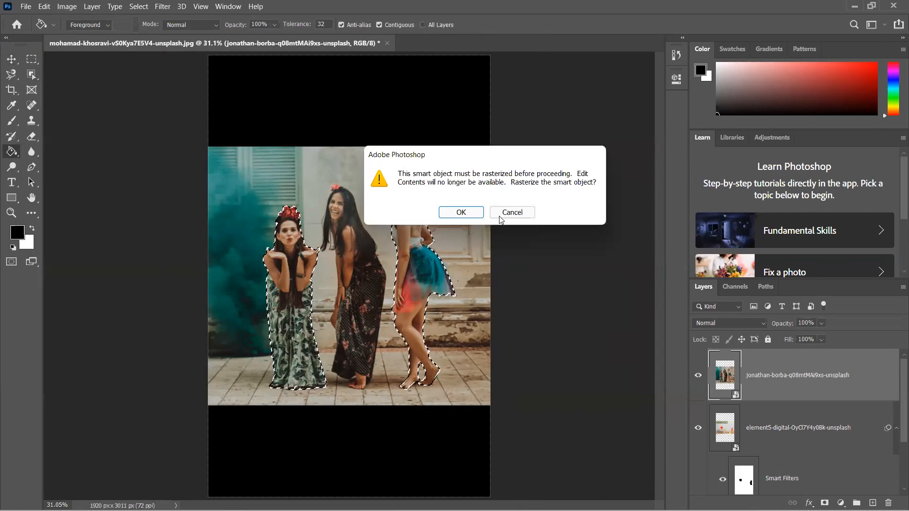
left_click(524, 214)
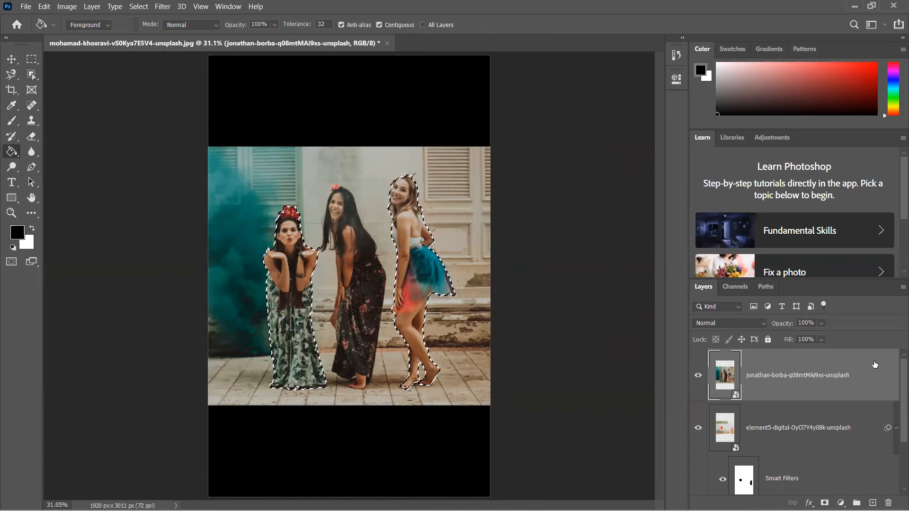
right_click(800, 374)
left_click(767, 176)
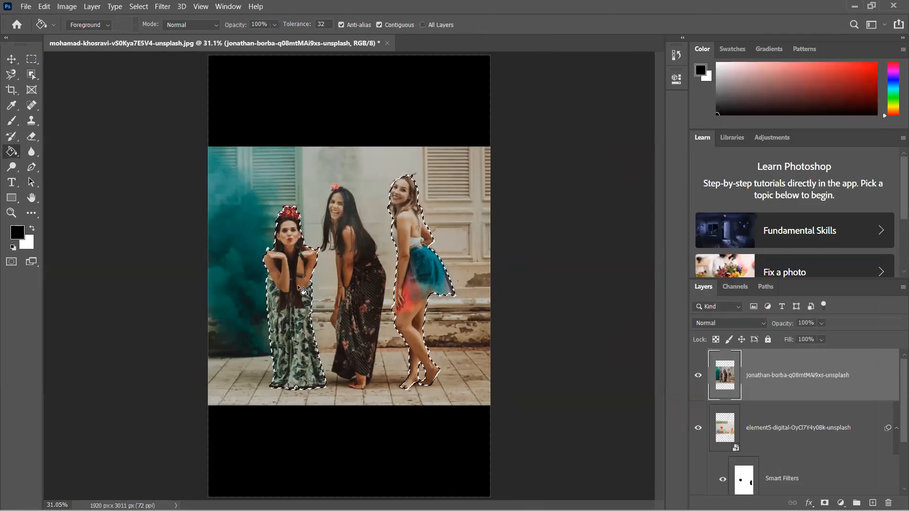
- Try filling the two selected women with black and with white, and undo both fills
left_click(298, 286)
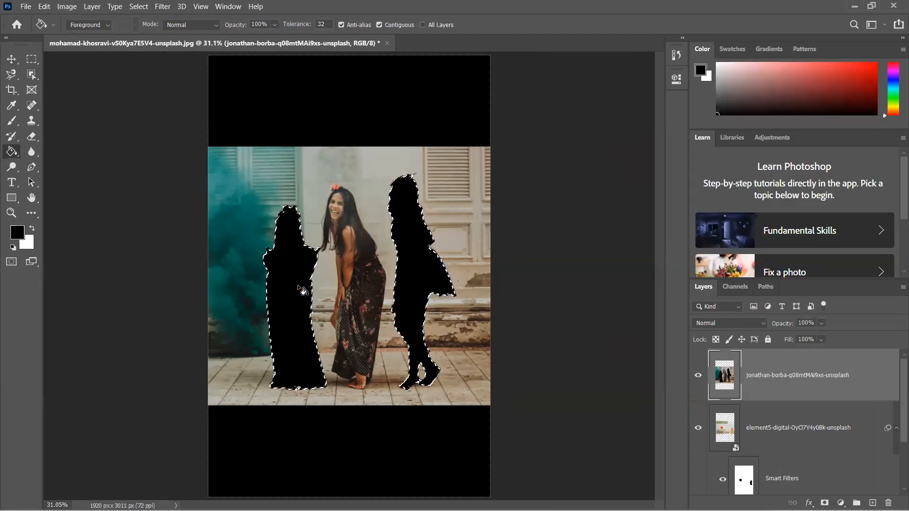
key("ctrl+BackSpace")
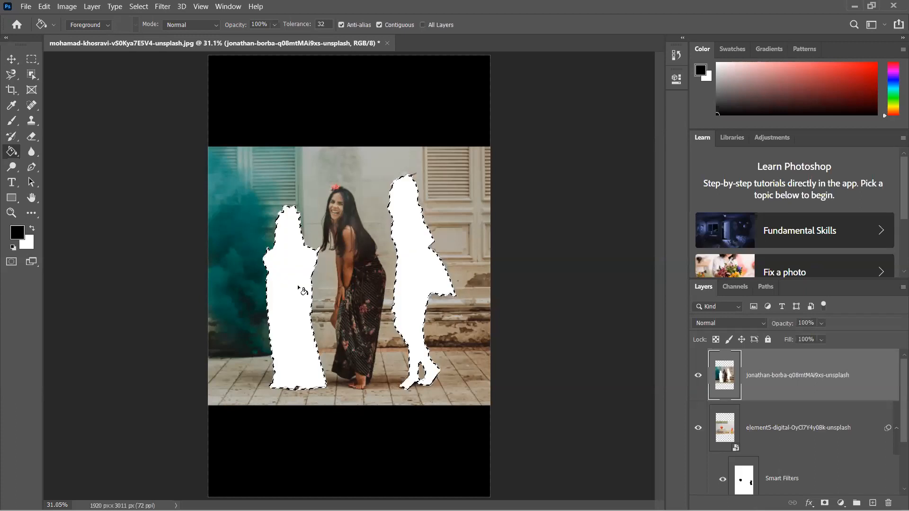
key("ctrl+z")
key("ctrl+z")
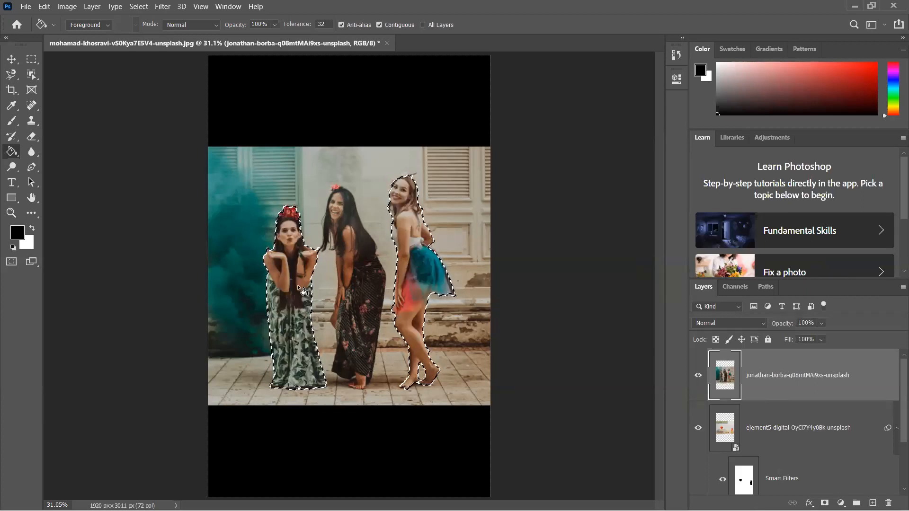
- Apply a Radial Blur with an amount of 10 to the two selected women
left_click(165, 9)
mouse_move(226, 134)
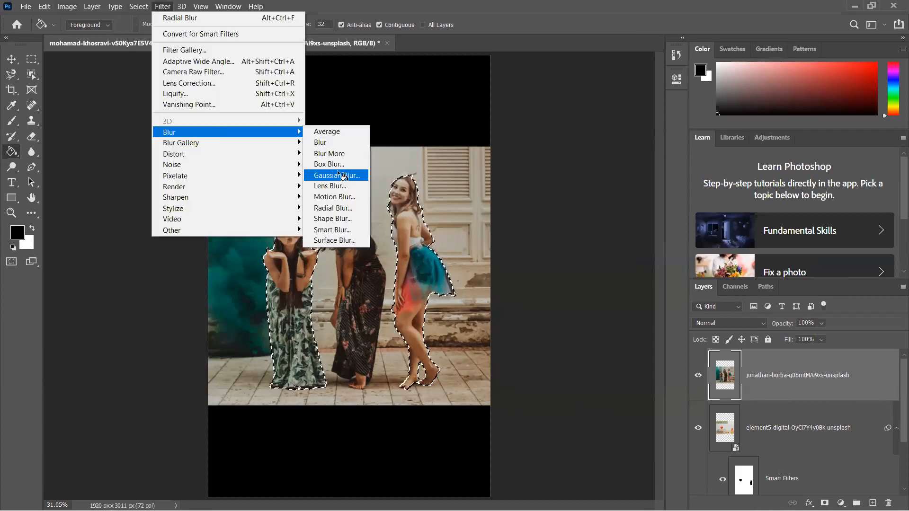
key("Return")
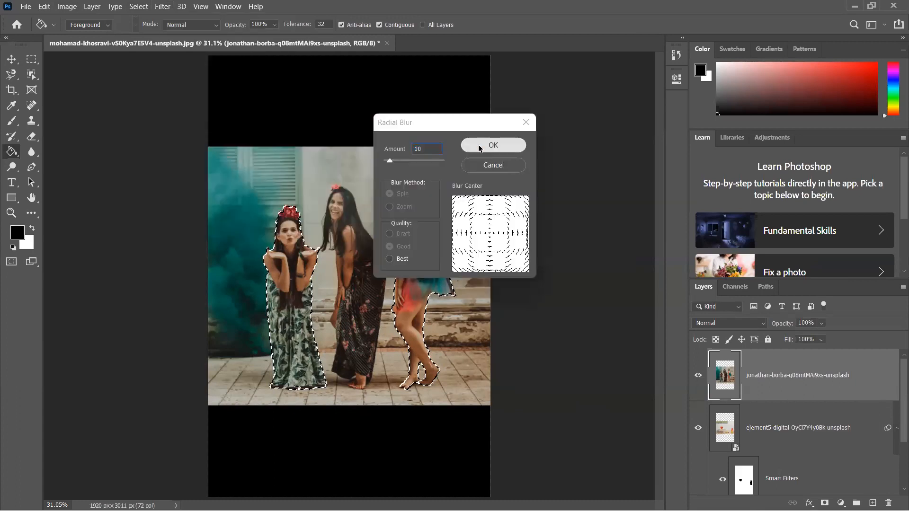
left_click(479, 147)
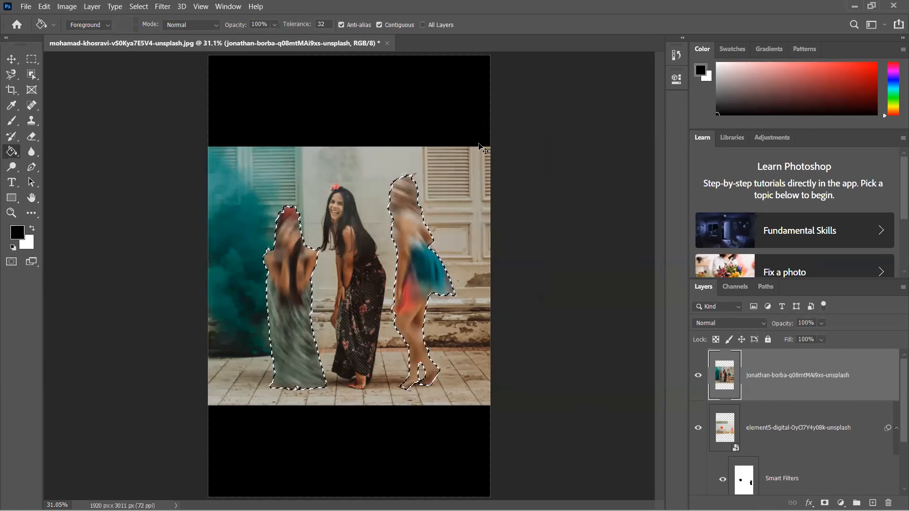
- Undo the radial blur and the layer rasterization, and clear the selection of the two women
key("ctrl+z")
key("ctrl+z")
key("ctrl+d")
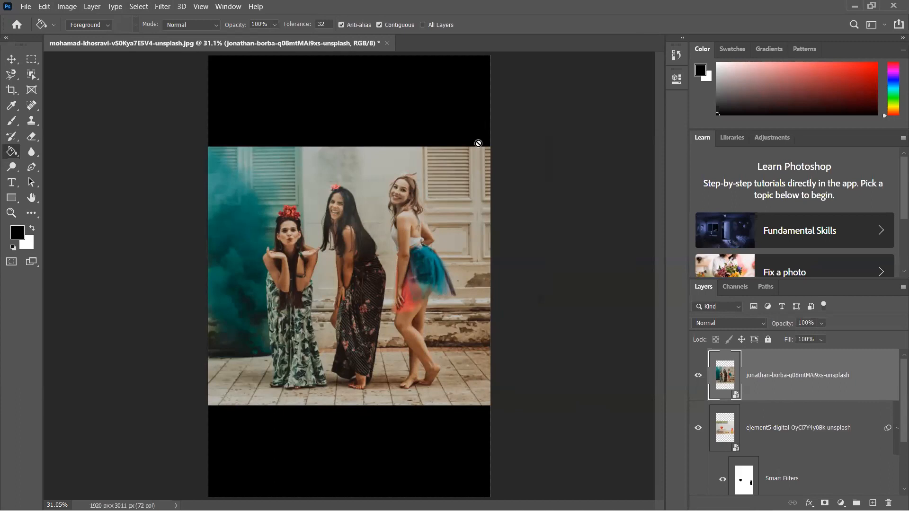
- Select all three women using the Object Selection tool in Rectangle mode, and deselect them
left_click(30, 78)
left_click(261, 163)
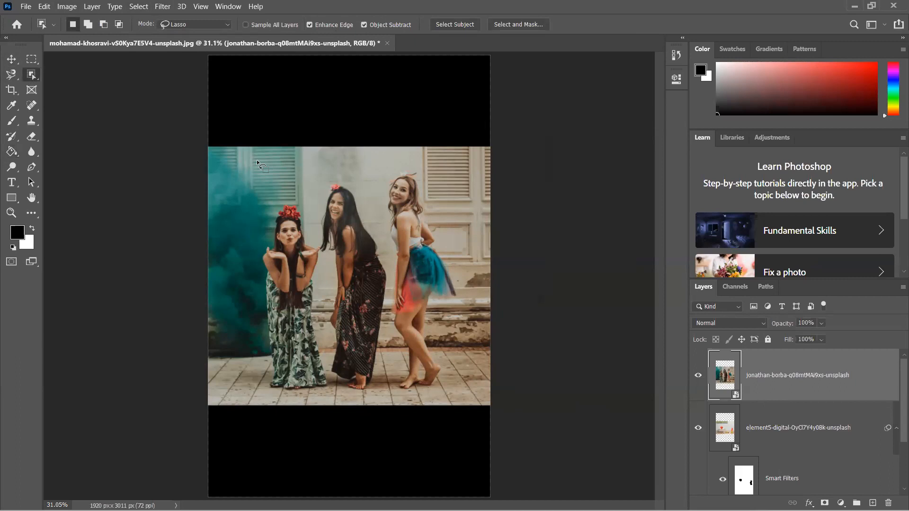
left_click(214, 25)
left_click(187, 33)
left_click_drag(249, 176, 468, 401)
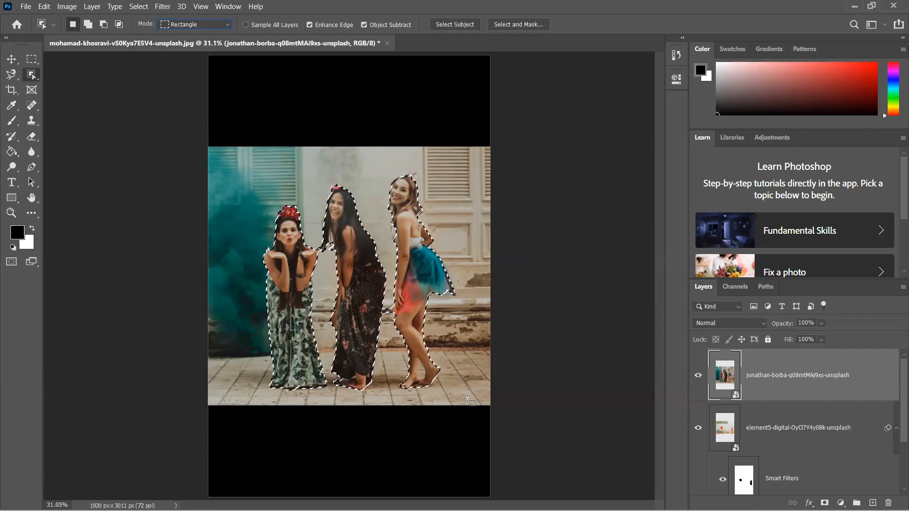
key("ctrl+d")
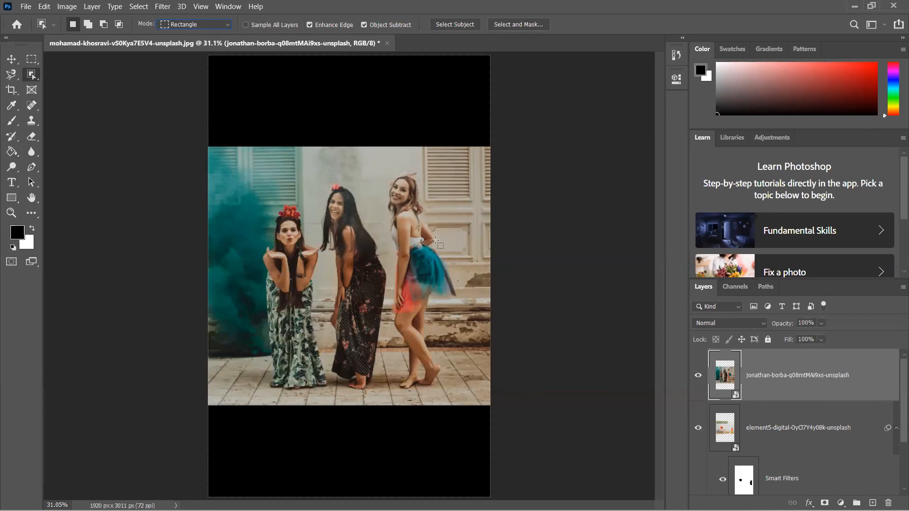
- Select the three women with Select Subject and invert the selection to cover their surroundings
left_click(452, 24)
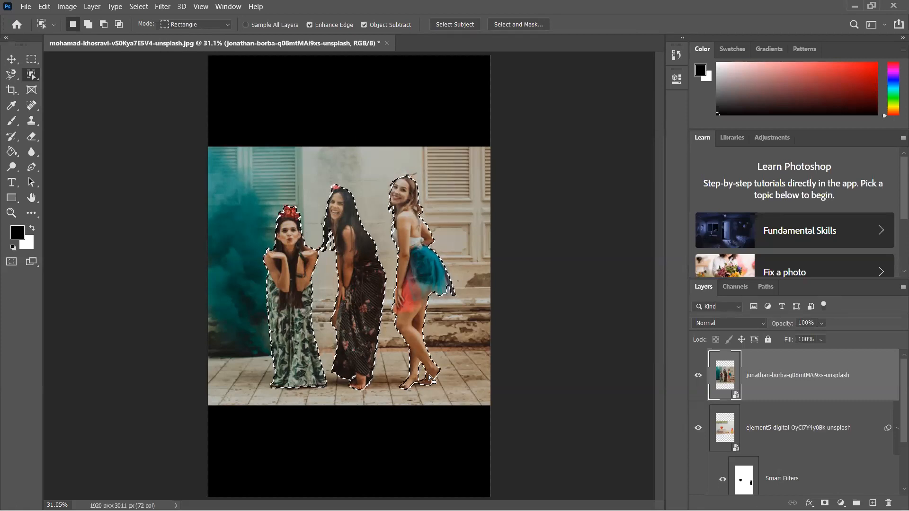
key("ctrl+d")
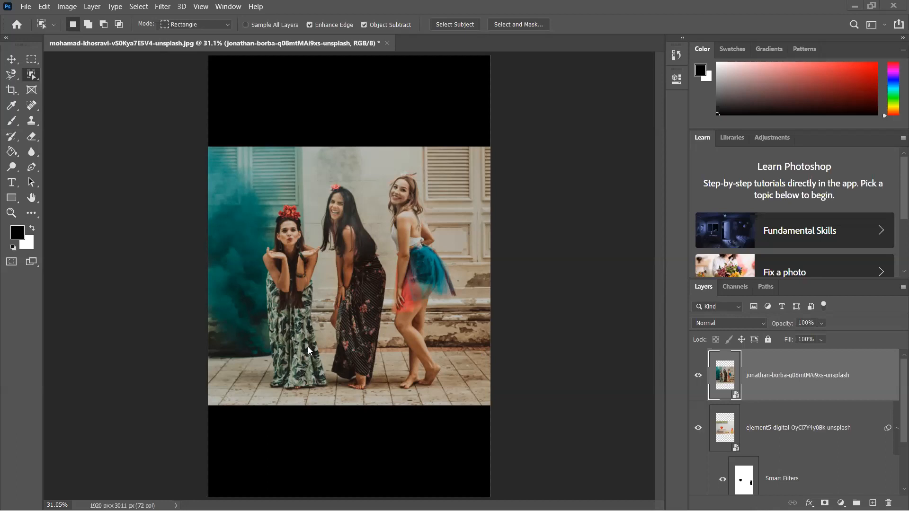
left_click(464, 24)
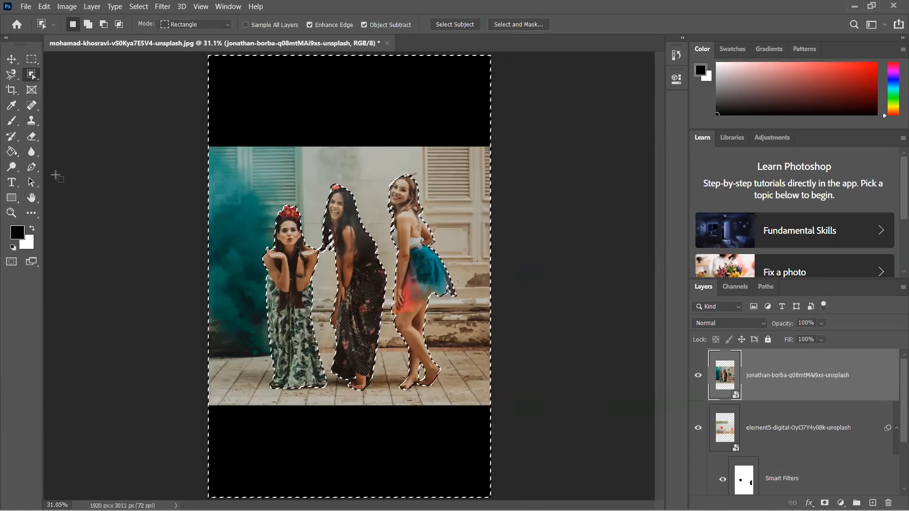
- Subtract the upper and lower areas from the selection with the Rectangular Marquee tool, leaving a horizontal background band around the women's legs
left_click(32, 58)
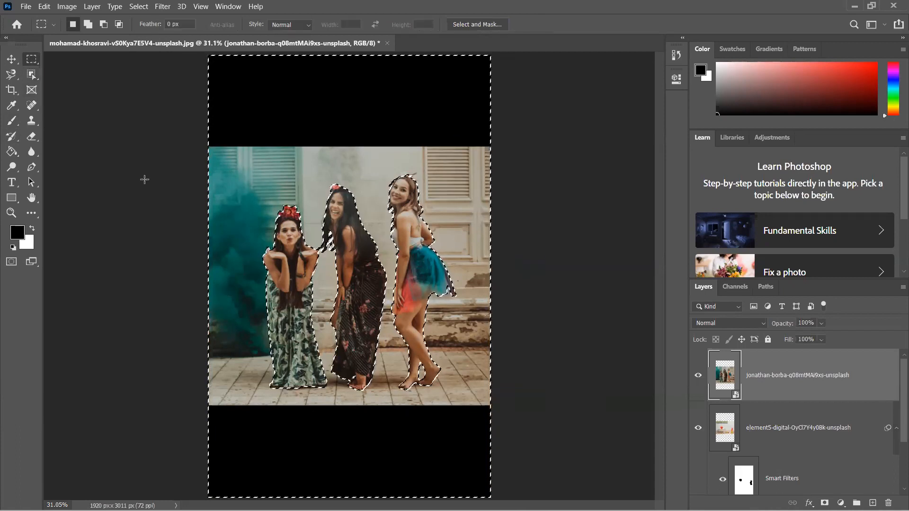
key("shift")
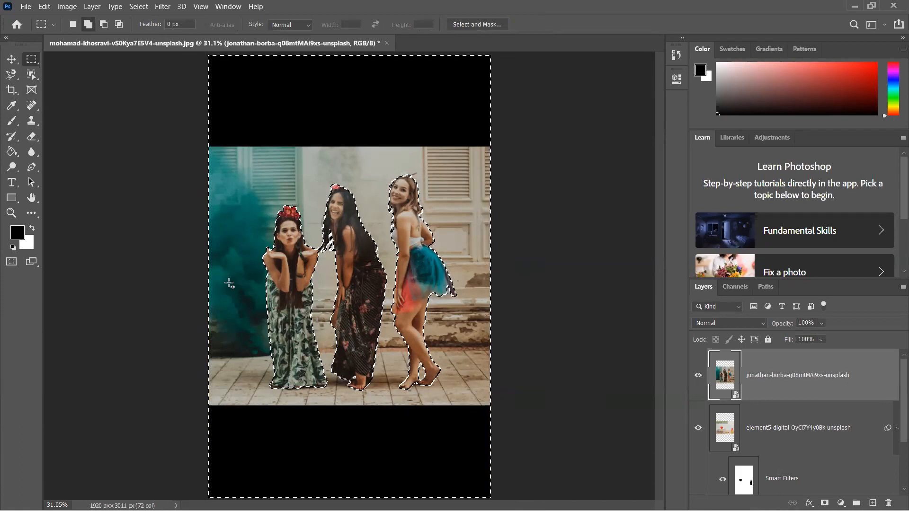
key("alt")
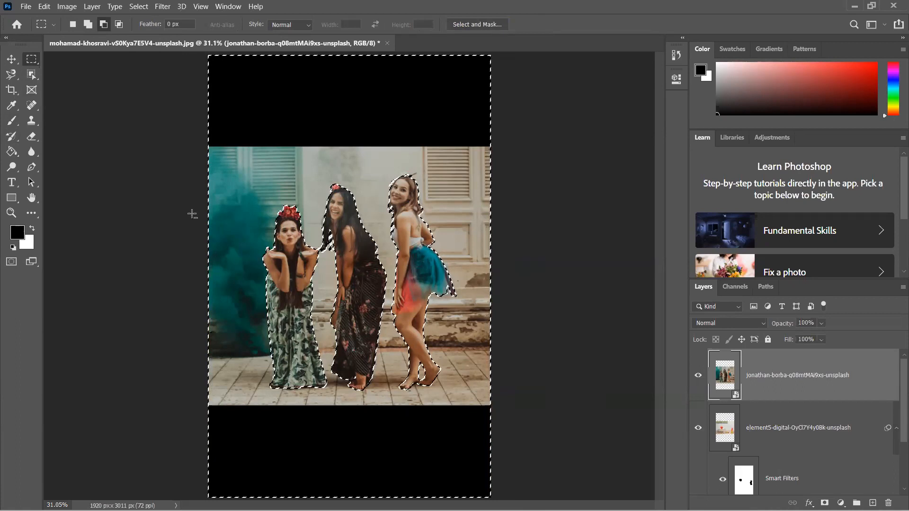
left_click_drag(159, 55, 488, 298)
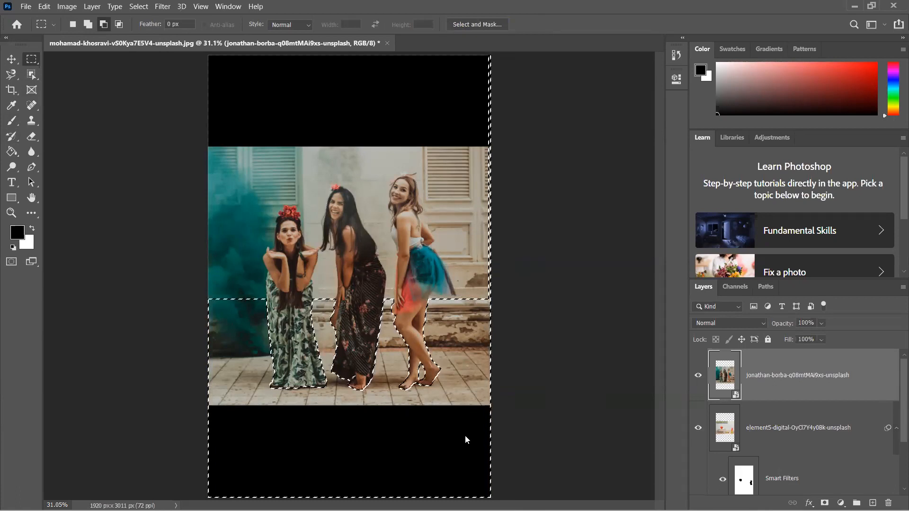
left_click_drag(489, 344, 171, 478)
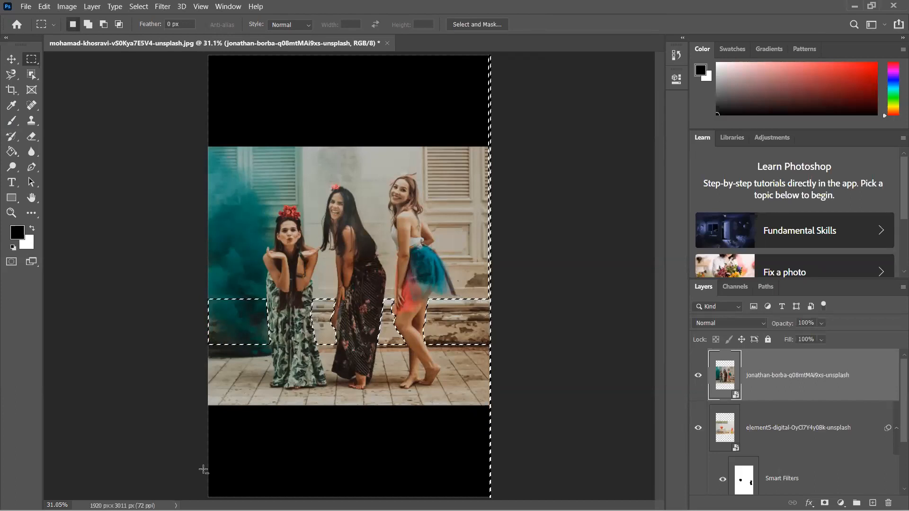
- Rasterize the three-women photo layer and delete the selected background band from it
right_click(804, 388)
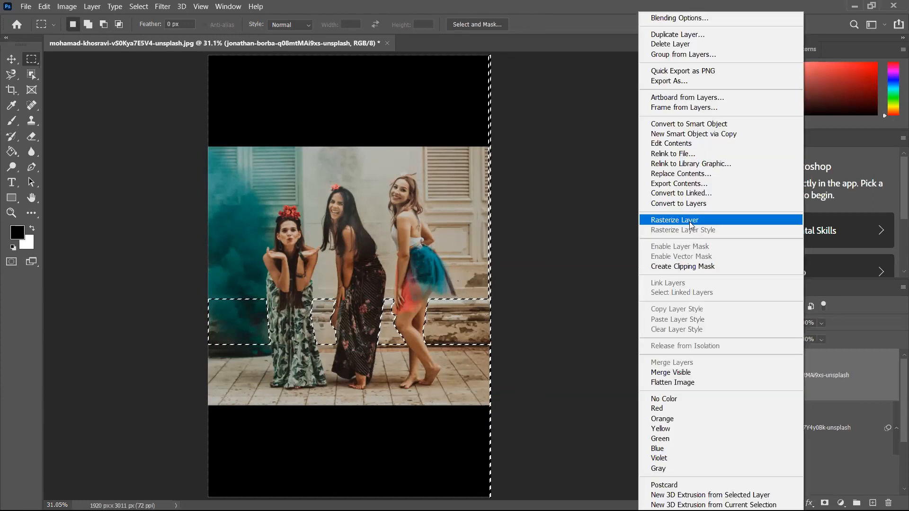
left_click(689, 221)
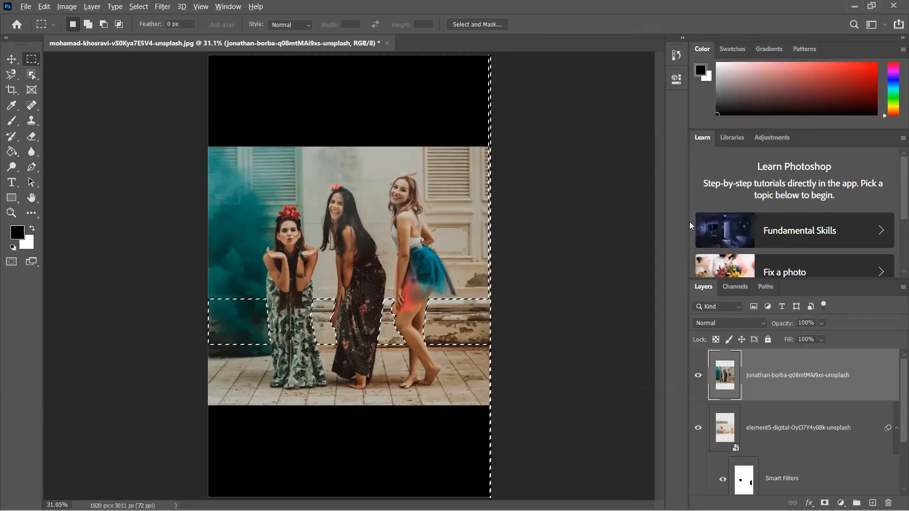
key("Delete")
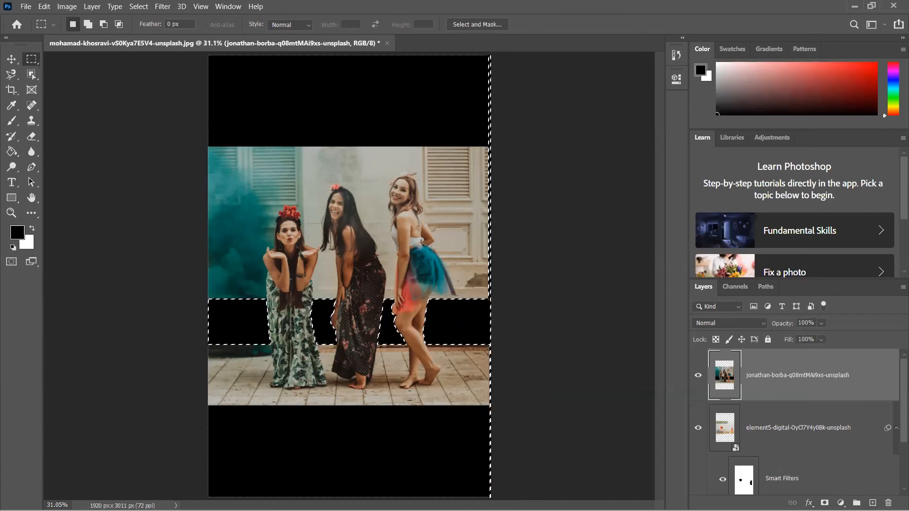
- Clear the selection and delete all placed image layers, leaving only the black Background layer
left_click(599, 139)
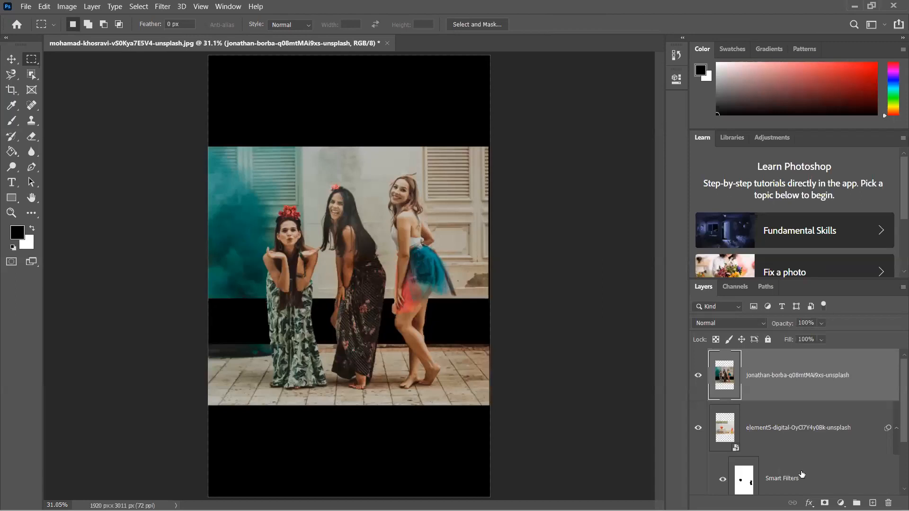
scroll(801, 474, "down", 1)
key("Delete")
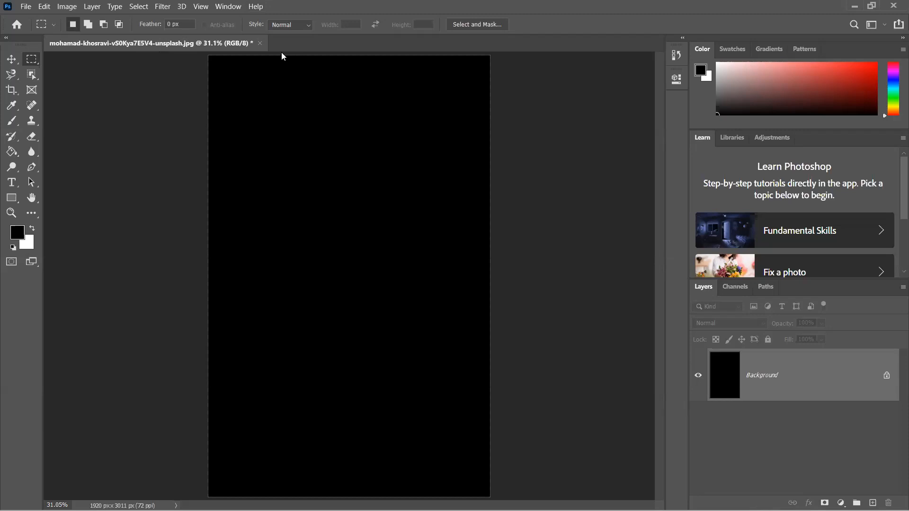
- Close the black document without saving and open the photo of four men seated on a hillside from the PHOTOSHOP IMAGES folder
left_click(259, 43)
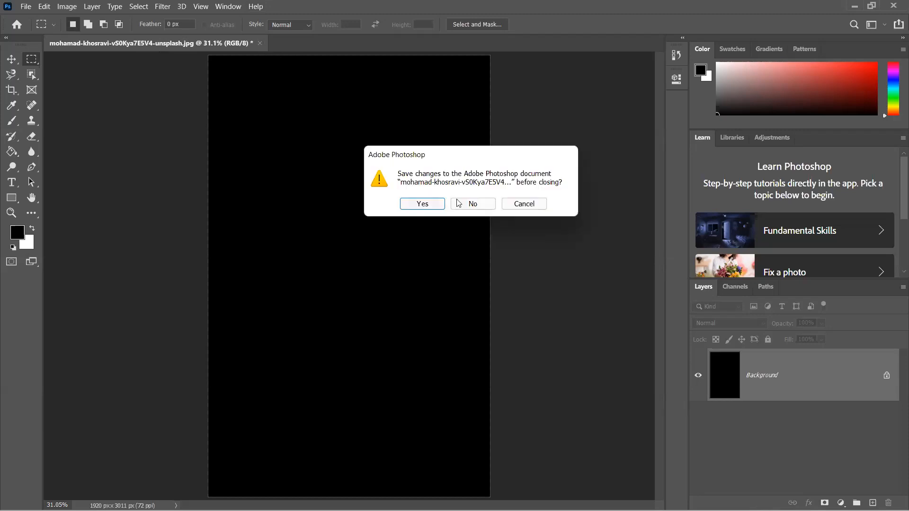
left_click(458, 203)
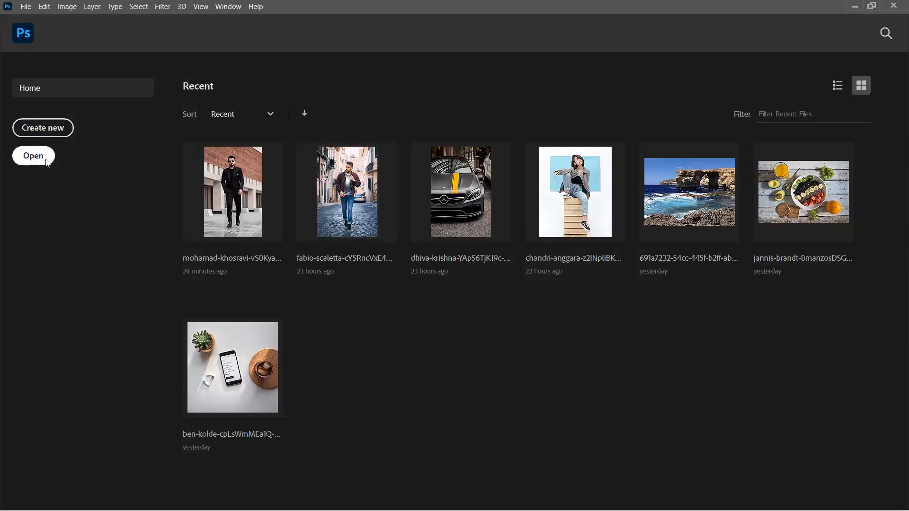
left_click(33, 155)
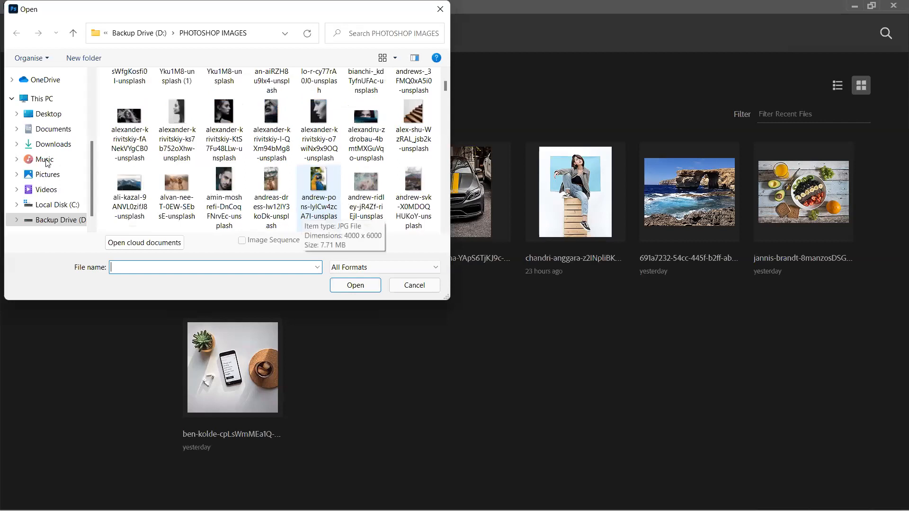
scroll(46, 162, "down", 2)
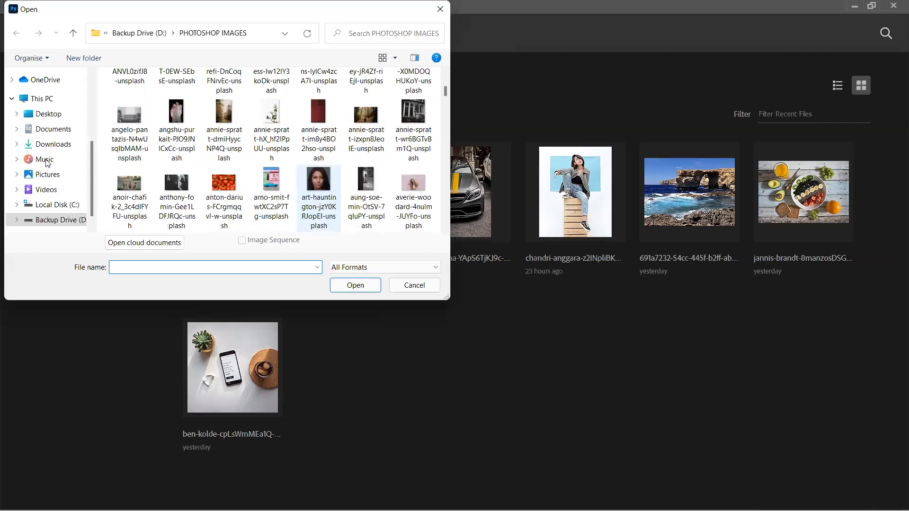
scroll(303, 215, "down", 1)
scroll(303, 215, "down", 3)
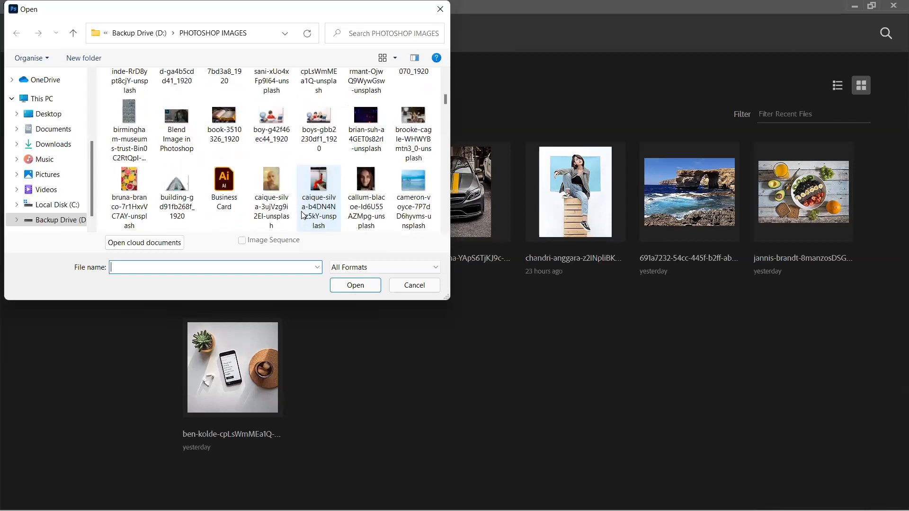
scroll(303, 215, "down", 3)
scroll(303, 216, "down", 2)
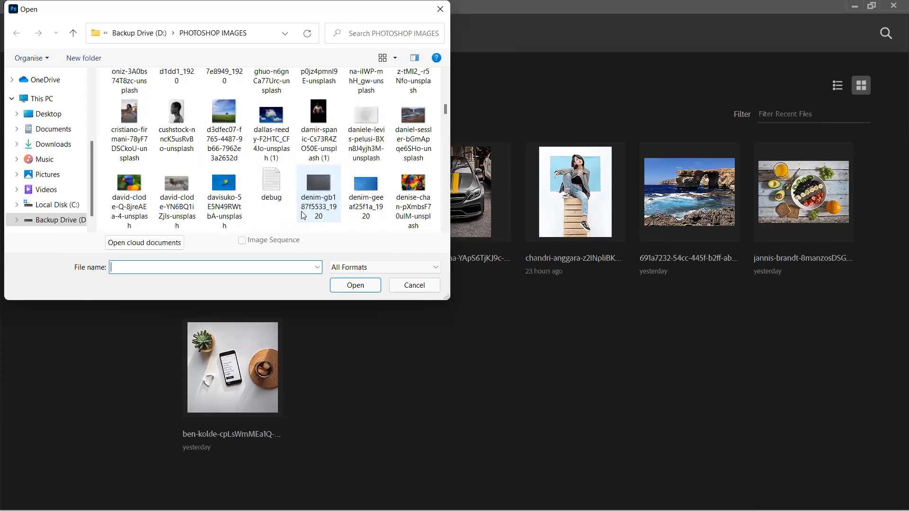
scroll(303, 215, "down", 1)
scroll(303, 215, "down", 2)
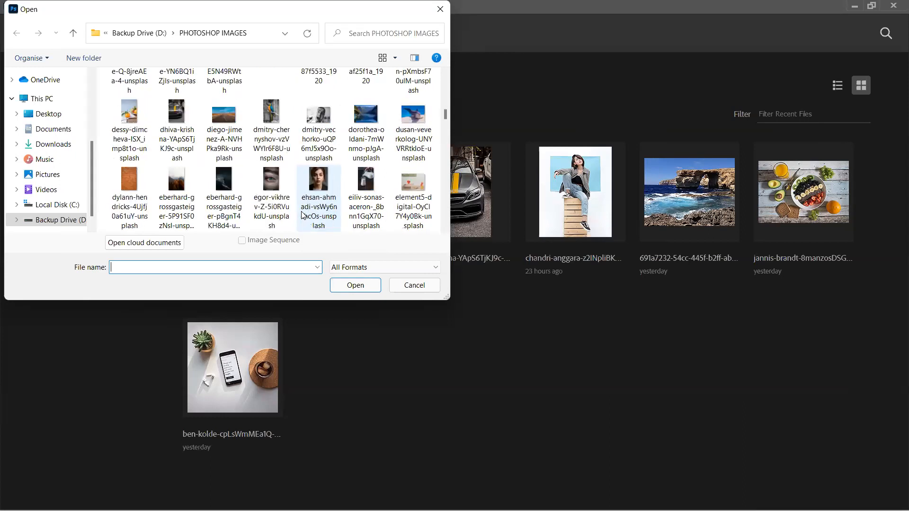
scroll(303, 216, "down", 2)
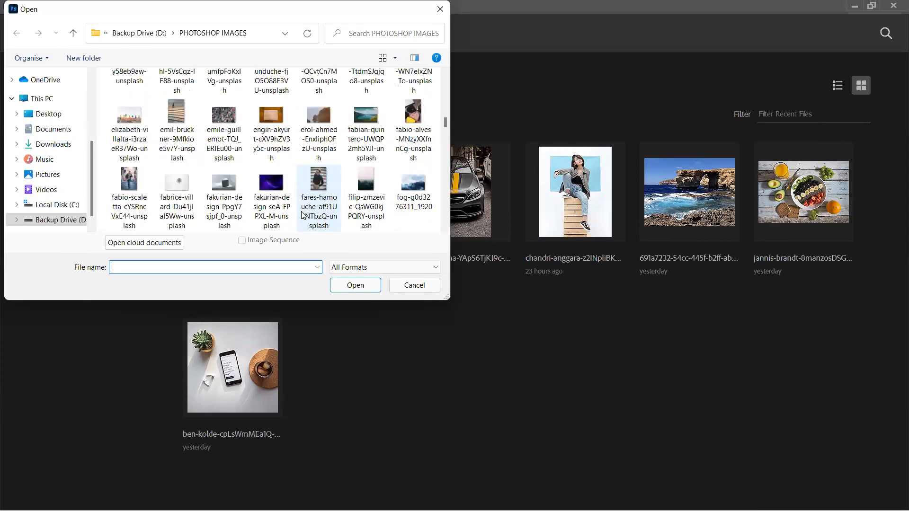
scroll(303, 215, "down", 4)
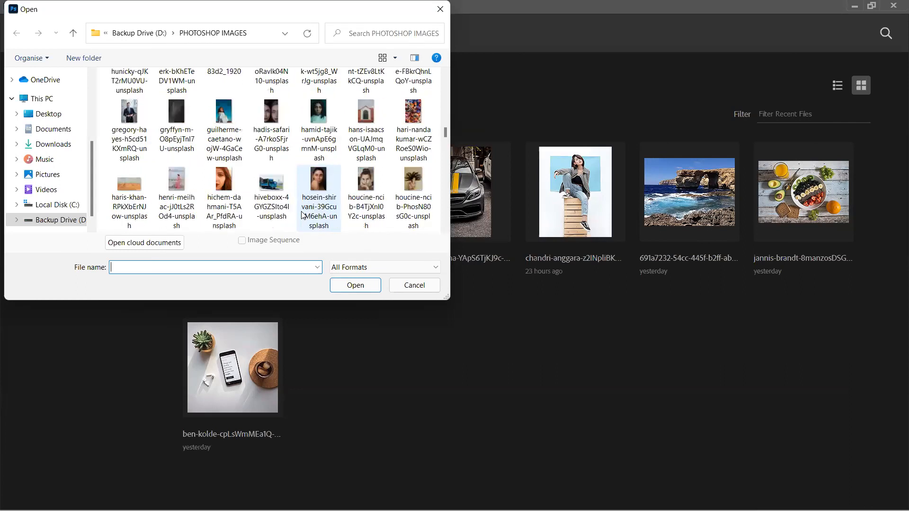
scroll(303, 216, "down", 1)
scroll(303, 216, "down", 4)
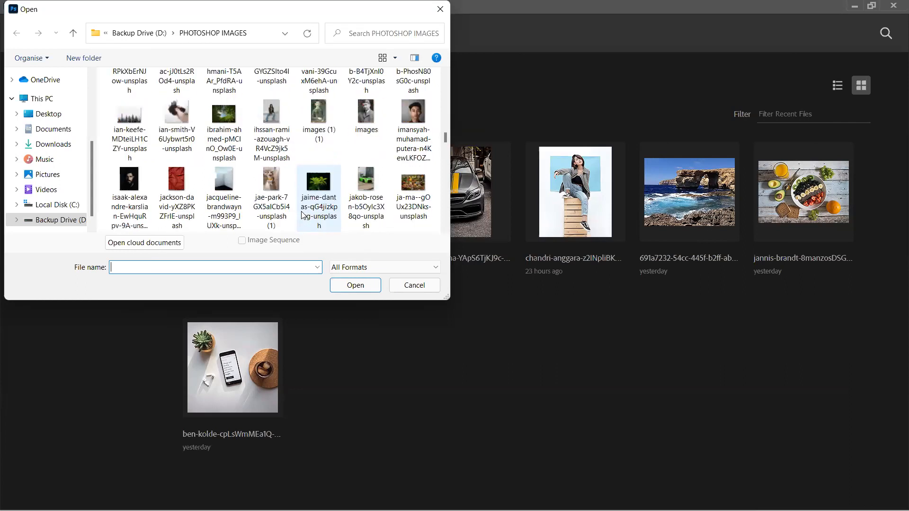
scroll(303, 215, "down", 1)
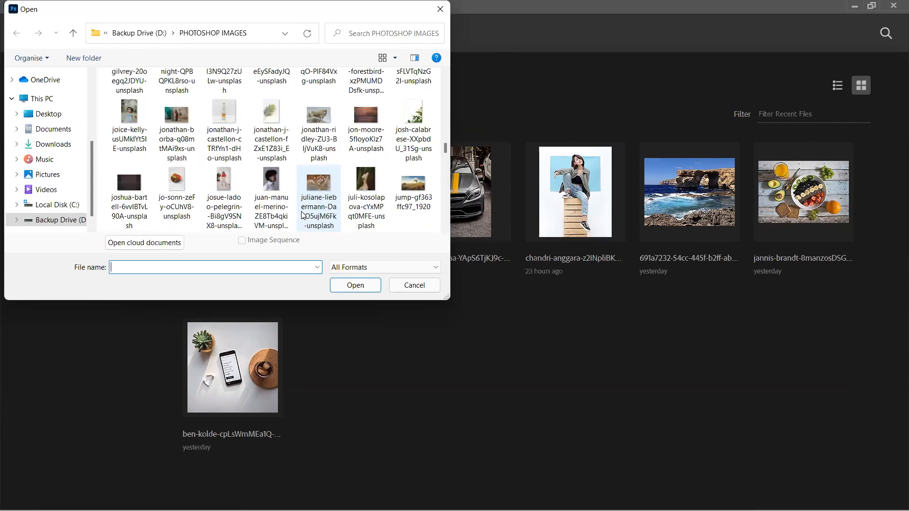
scroll(303, 215, "down", 5)
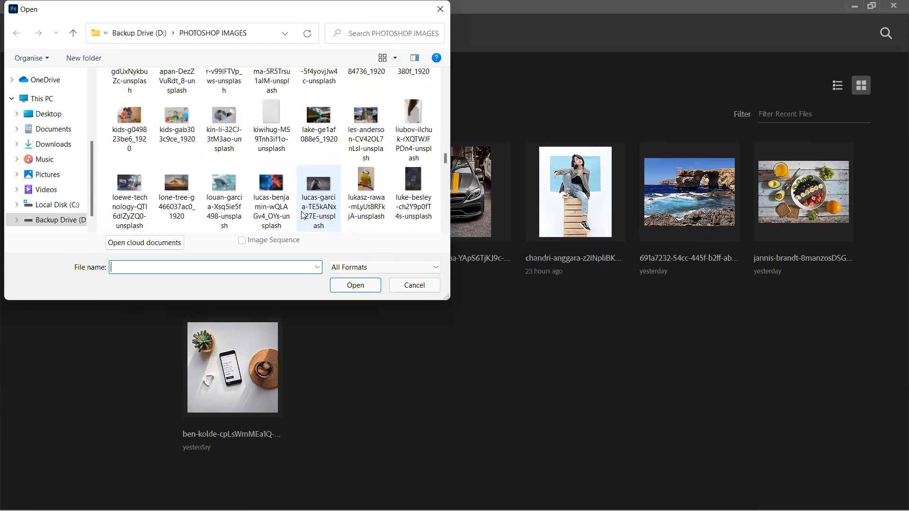
scroll(303, 216, "down", 1)
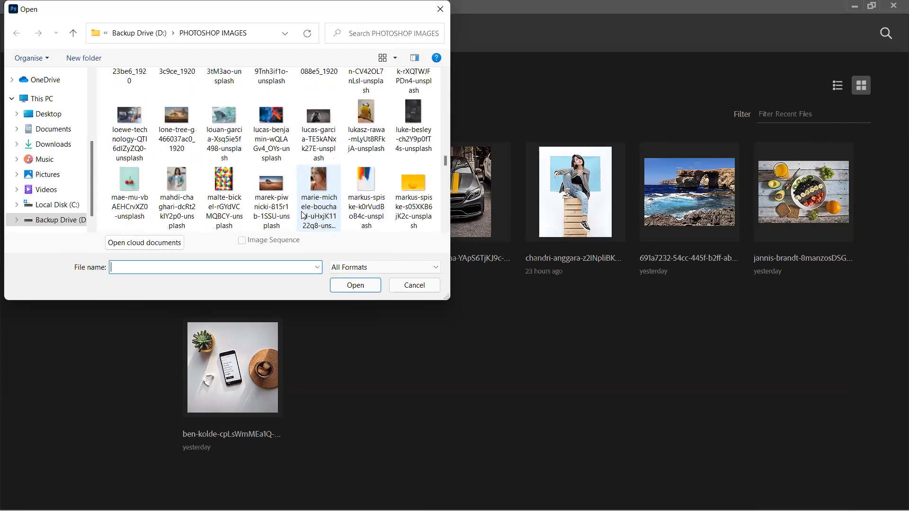
scroll(303, 215, "down", 1)
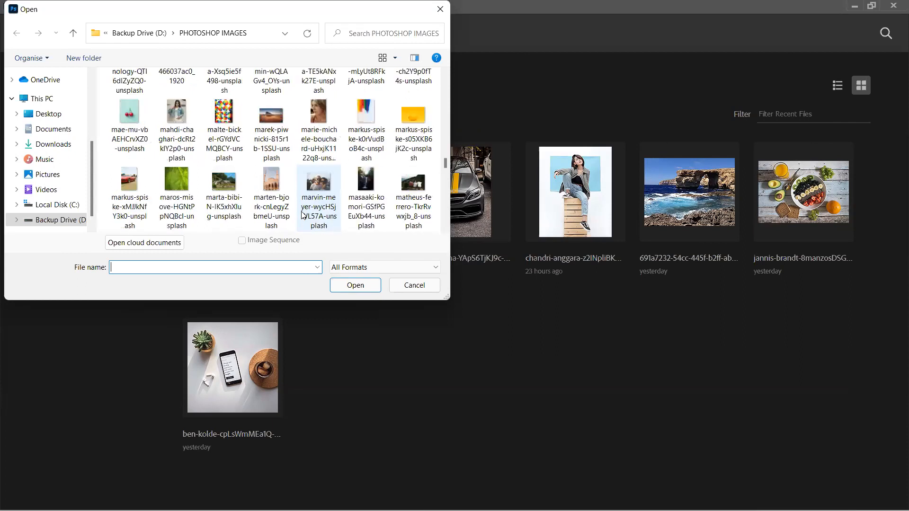
double_click(427, 187)
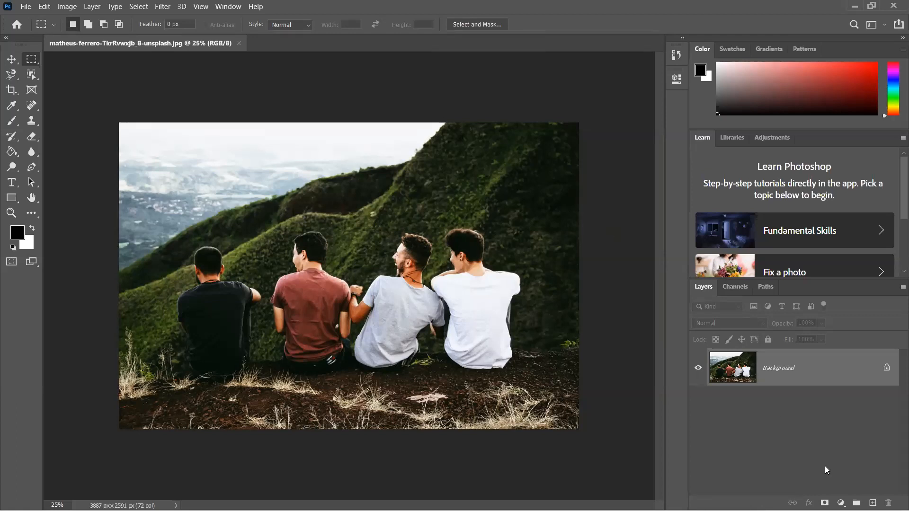
- Add a new layer above the photo, fill it with white, and hide the Background layer
left_click(873, 503)
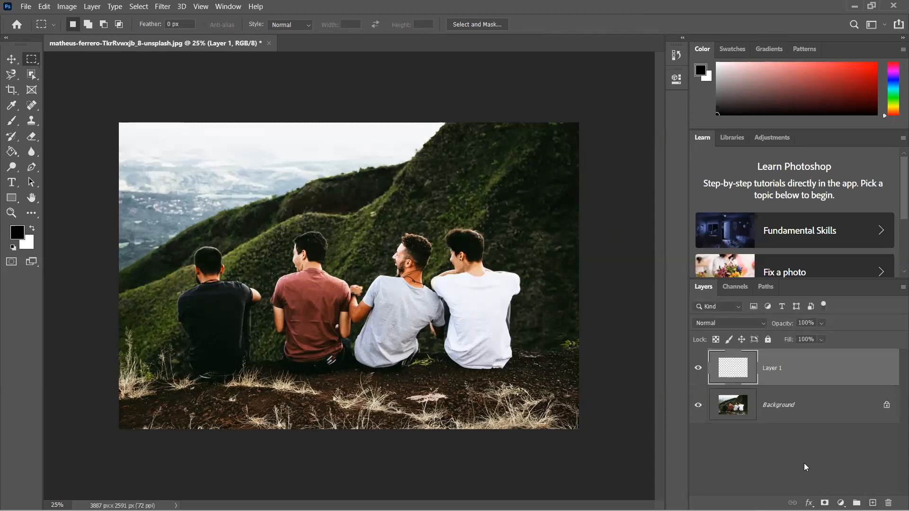
key("ctrl+BackSpace")
left_click(699, 405)
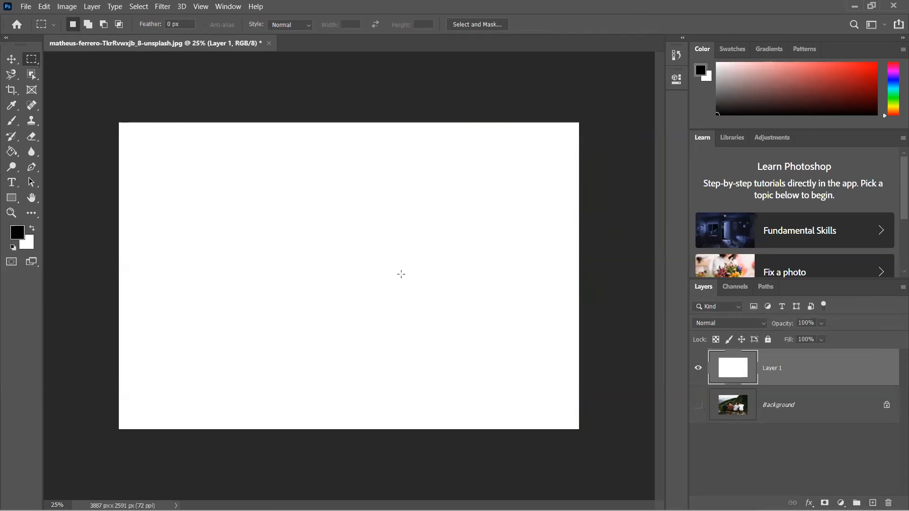
scroll(401, 274, "down", 3)
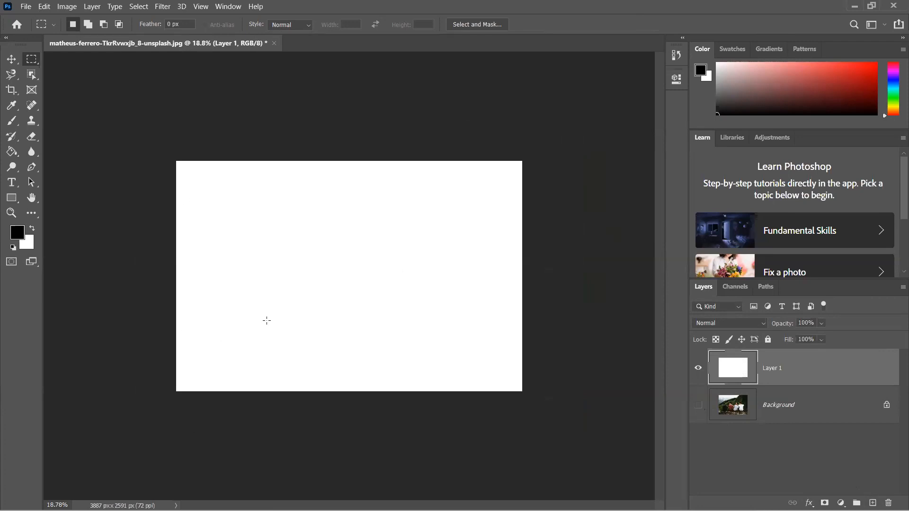
- Crop the white canvas inward on all four sides to about 1185 × 962 px and undo the crop
left_click(13, 90)
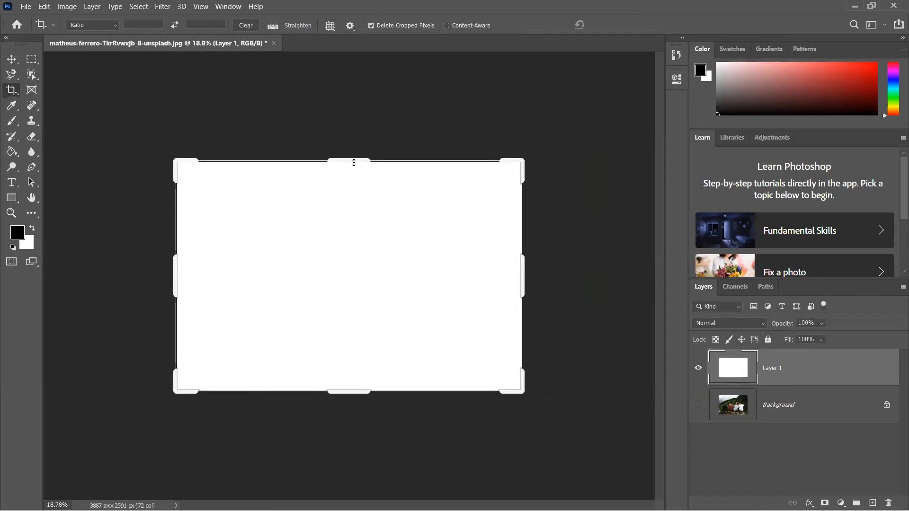
left_click_drag(353, 158, 349, 189)
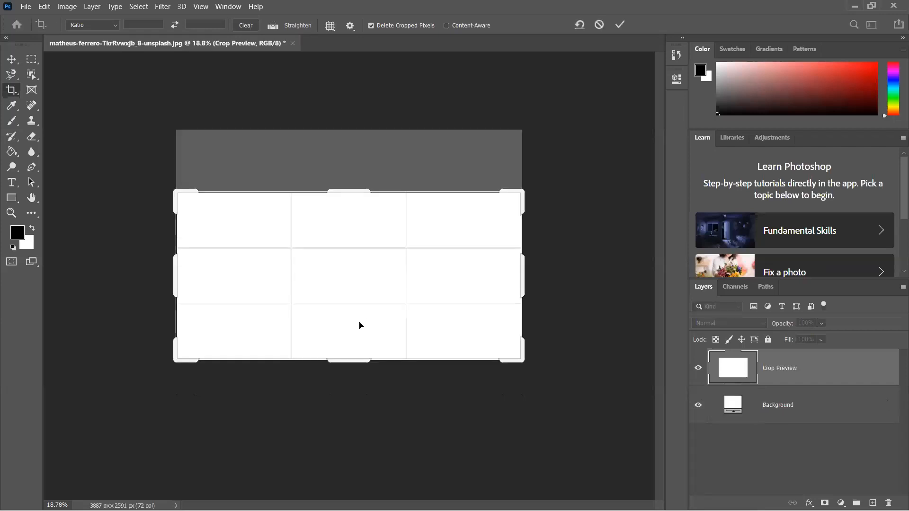
left_click_drag(352, 366, 357, 324)
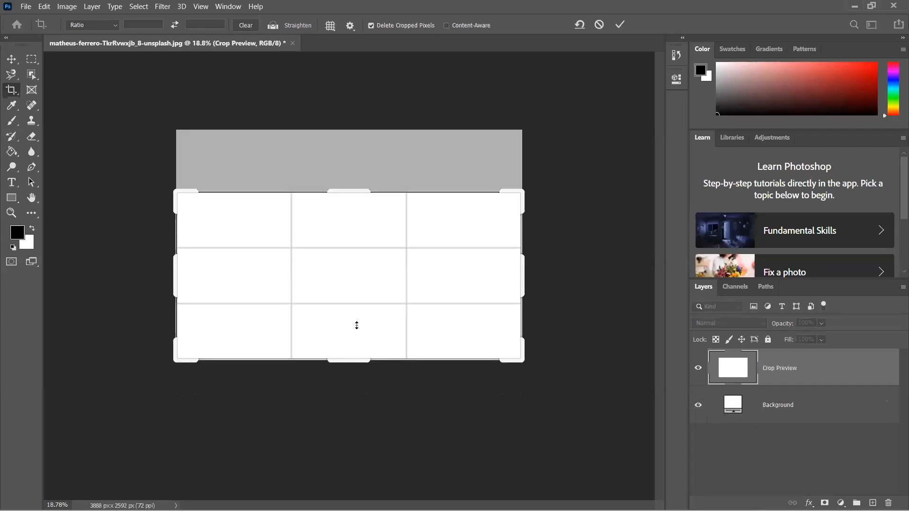
left_click_drag(172, 282, 236, 286)
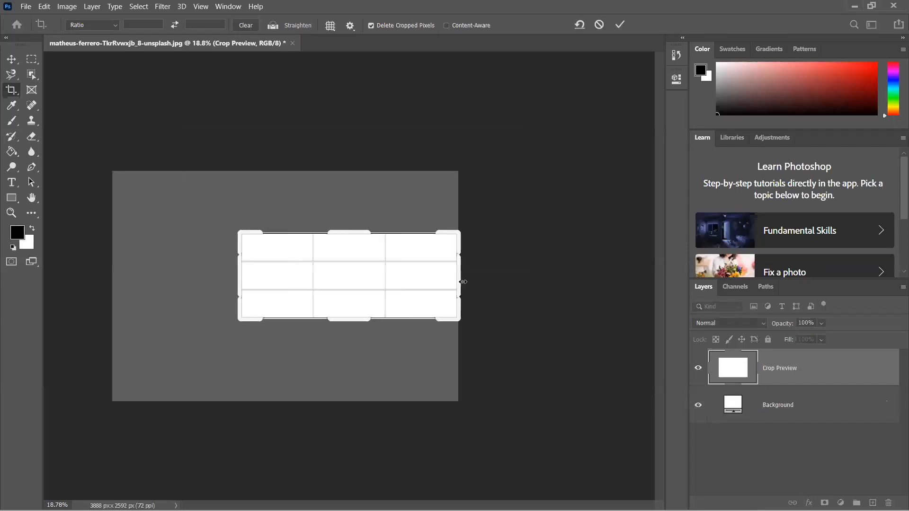
left_click_drag(459, 280, 406, 281)
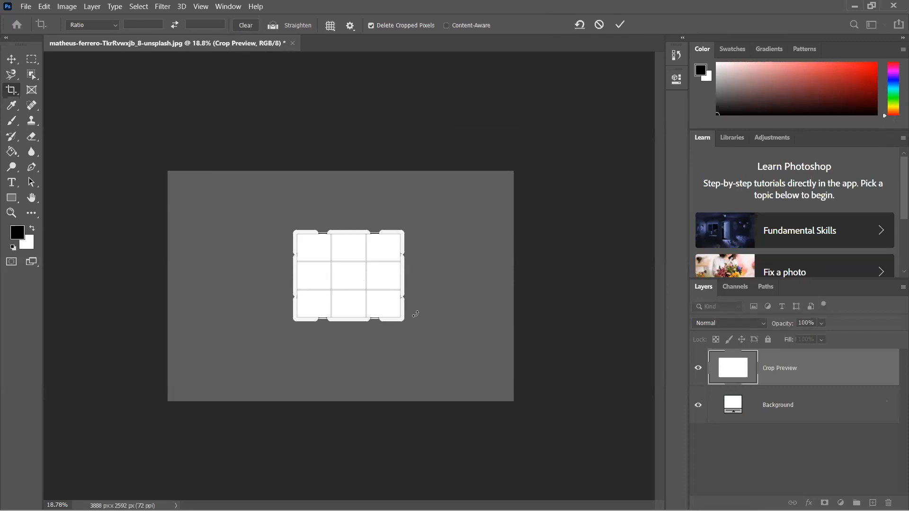
key("Return")
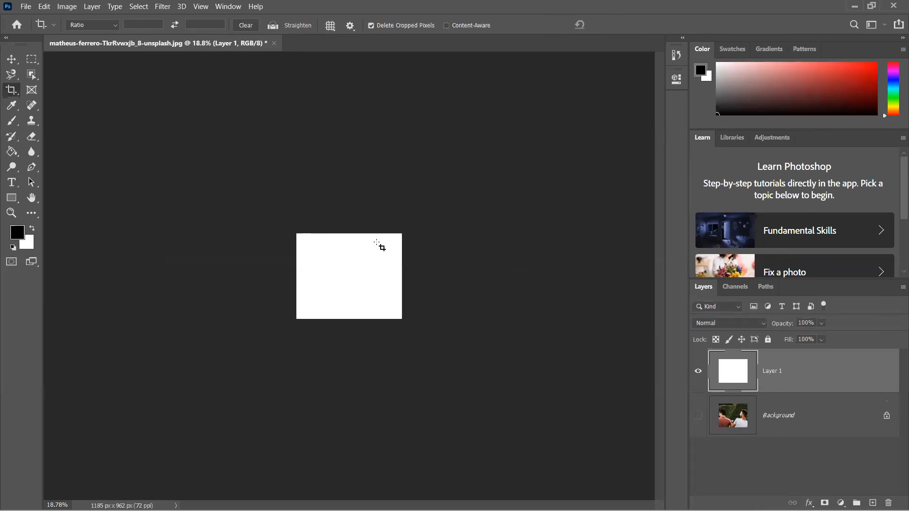
key("ctrl+z")
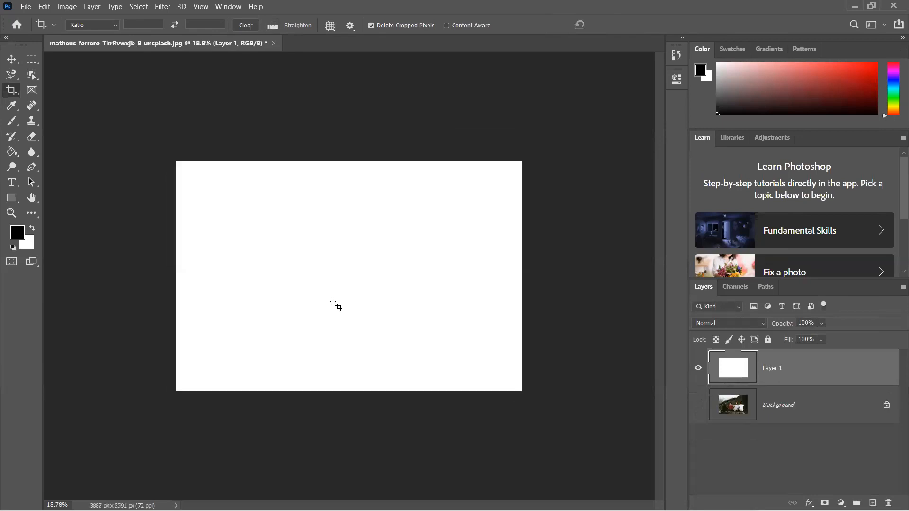
- Extend the canvas to the right with the Crop tool to about 5844 px wide and fill Layer 1 with white
left_click(299, 250)
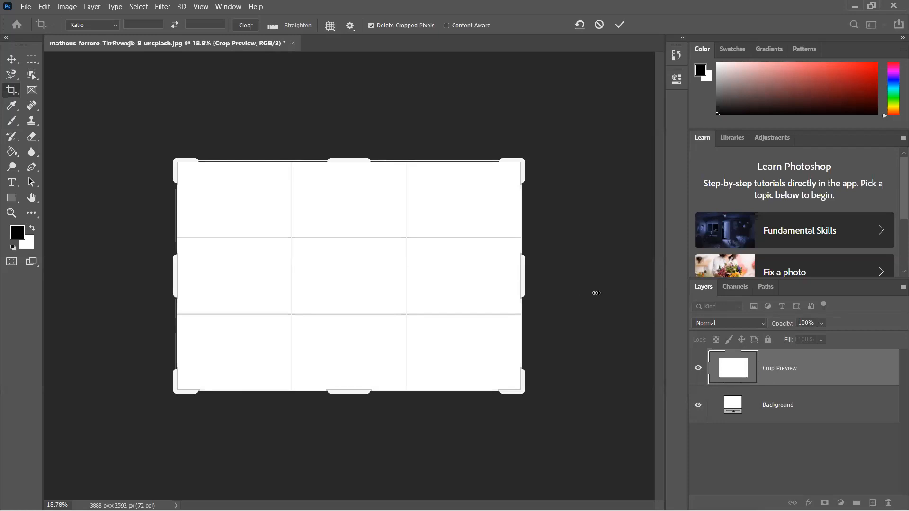
left_click_drag(607, 292, 611, 292)
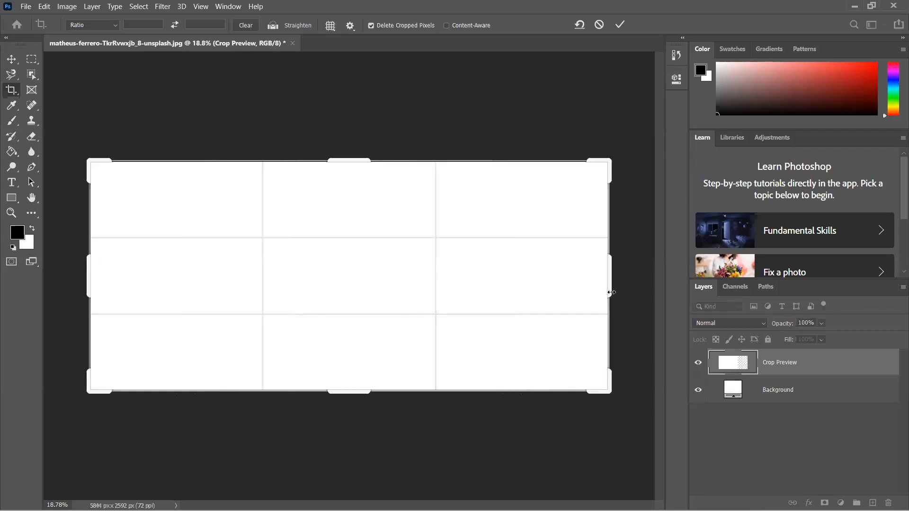
key("Return")
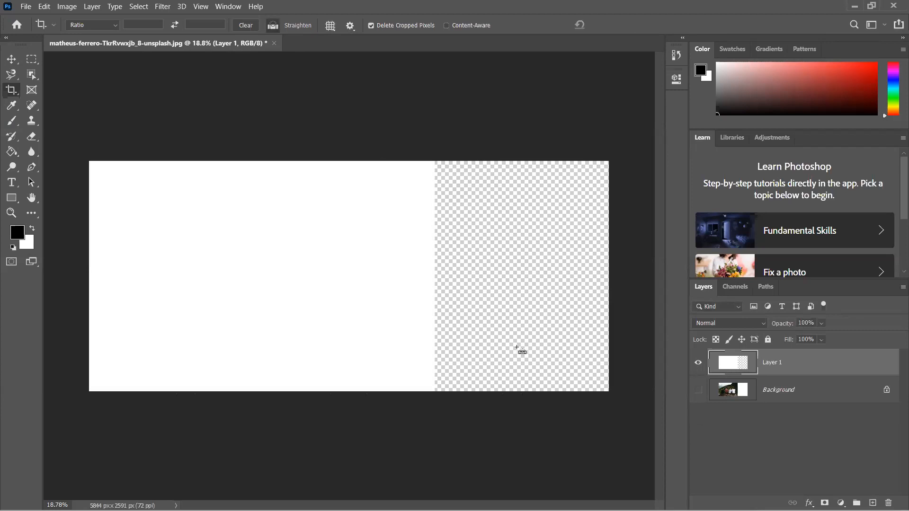
key("ctrl+BackSpace")
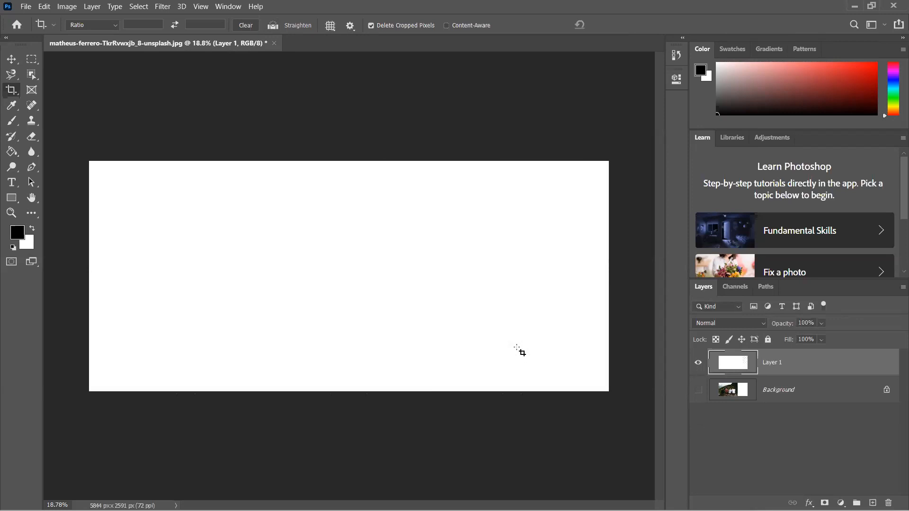
- Extend the canvas upward with the Crop tool to about 3411 px high and fill Layer 1 with white
left_click(493, 348)
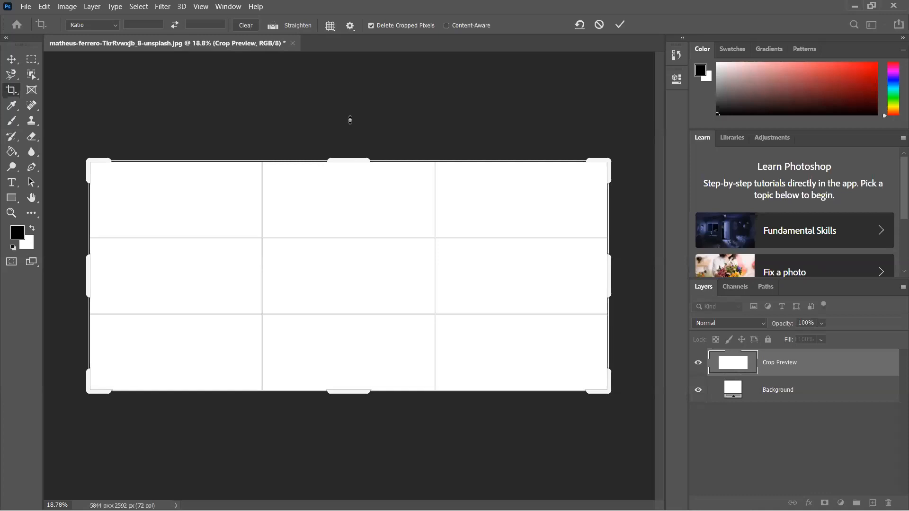
left_click_drag(350, 120, 350, 120)
key("Return")
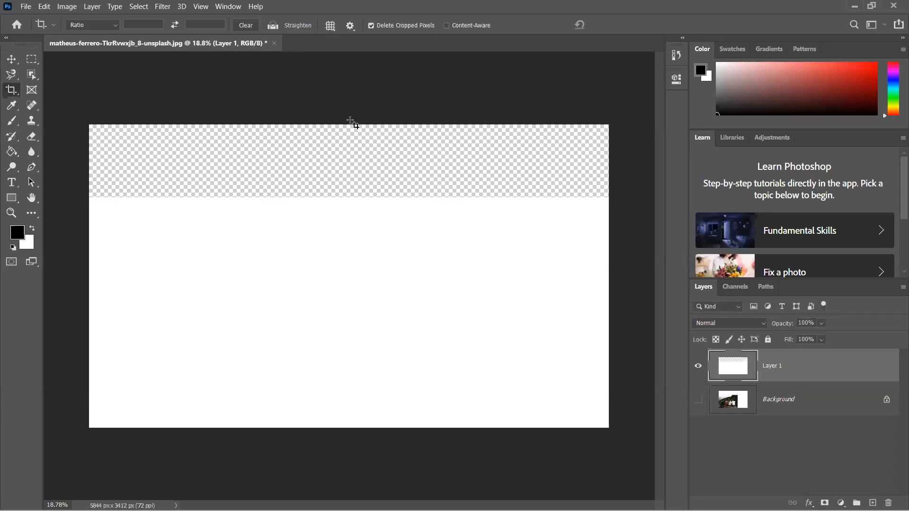
key("ctrl+BackSpace")
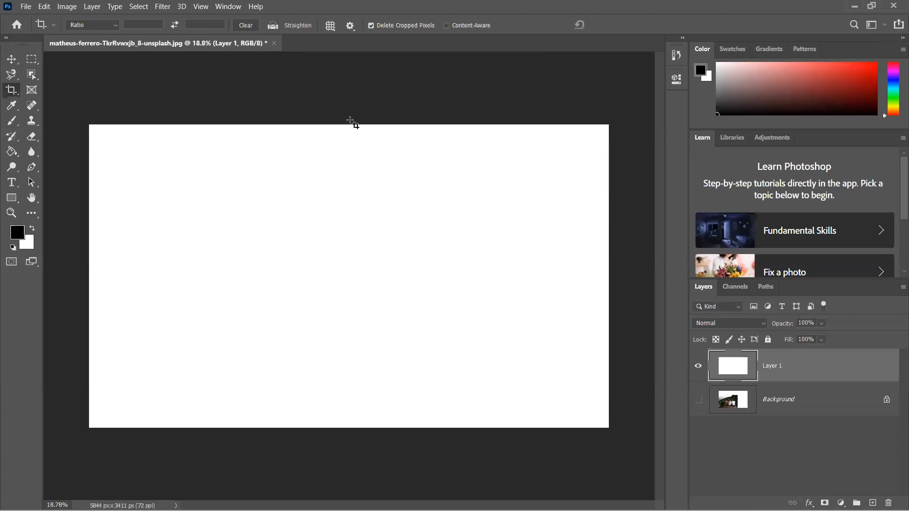
- Undo the canvas extensions, the white fills and the added layer, returning to the original photo
key("ctrl+z")
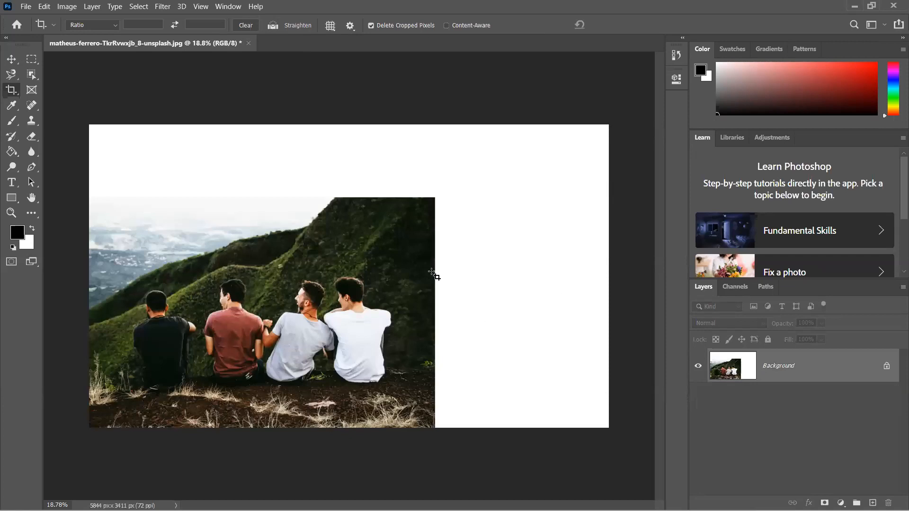
key("ctrl+shift+z")
key("ctrl+shift+z")
key("ctrl+shift+z")
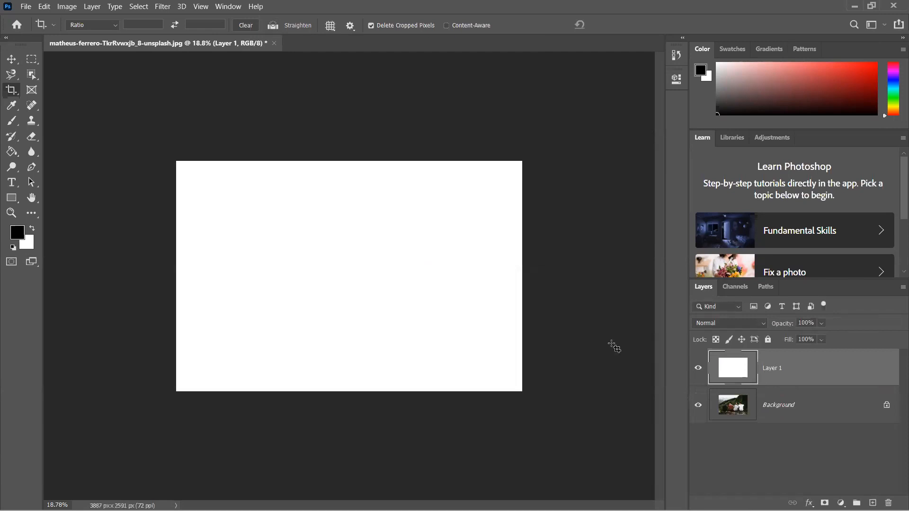
key("ctrl+z")
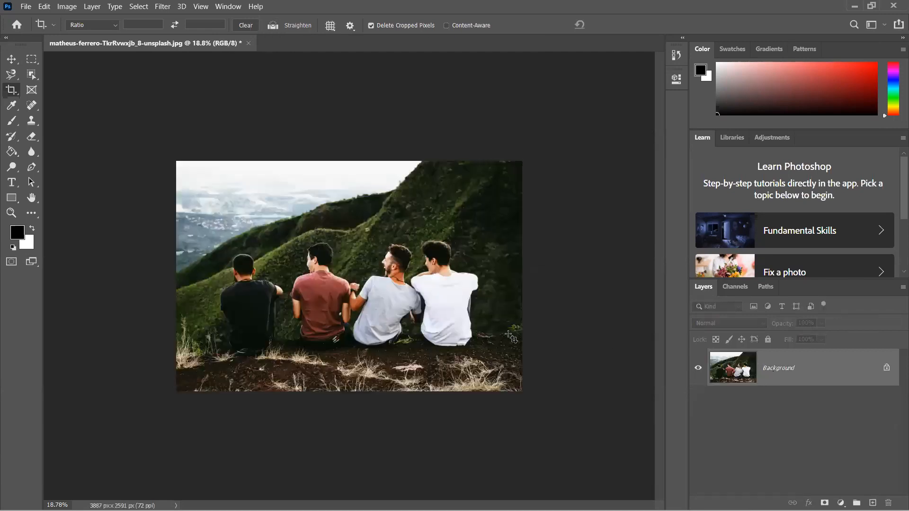
- Crop the photo closely around the four men to about 2942 × 1382 px and undo the crop
scroll(487, 328, "up", 1)
scroll(486, 327, "up", 2)
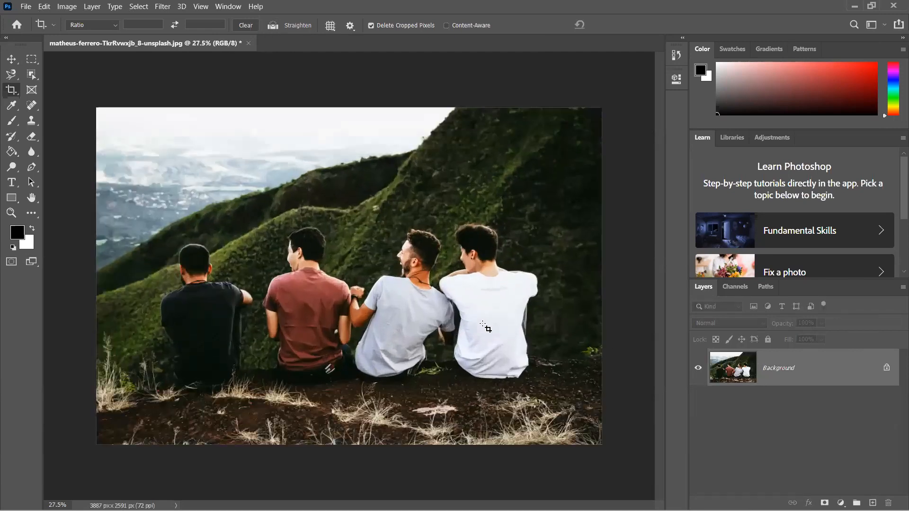
left_click(390, 299)
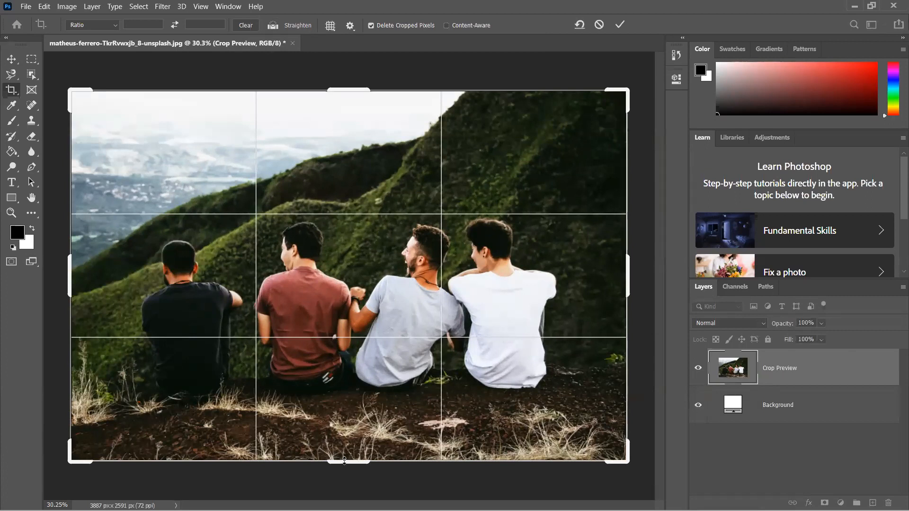
left_click_drag(345, 460, 248, 406)
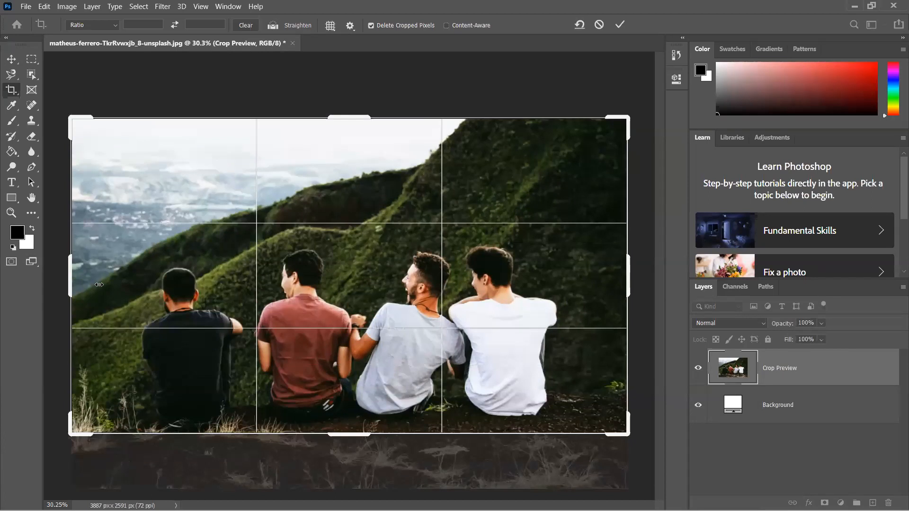
left_click_drag(99, 285, 166, 285)
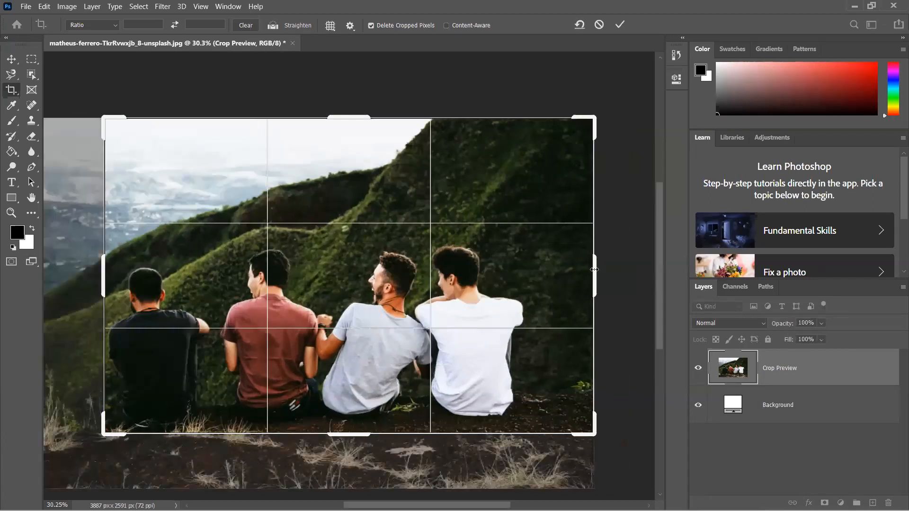
left_click_drag(594, 269, 560, 269)
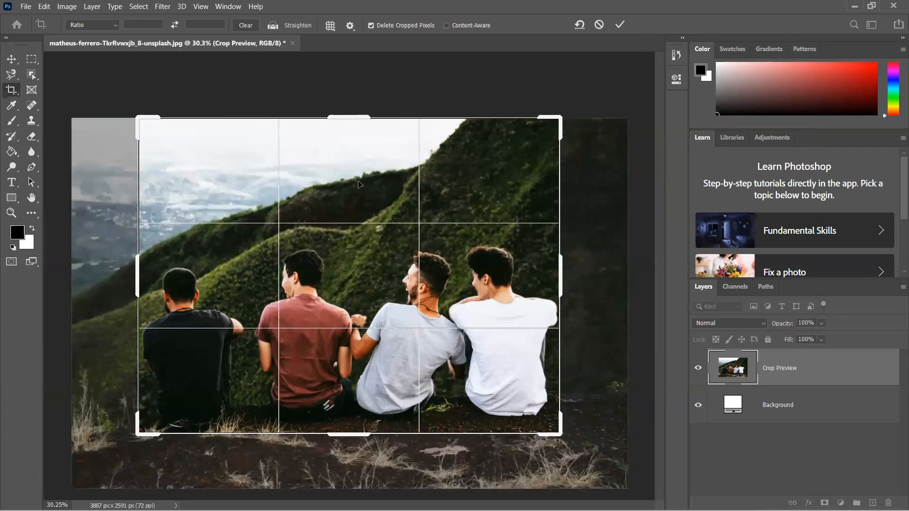
left_click_drag(349, 117, 360, 185)
key("Return")
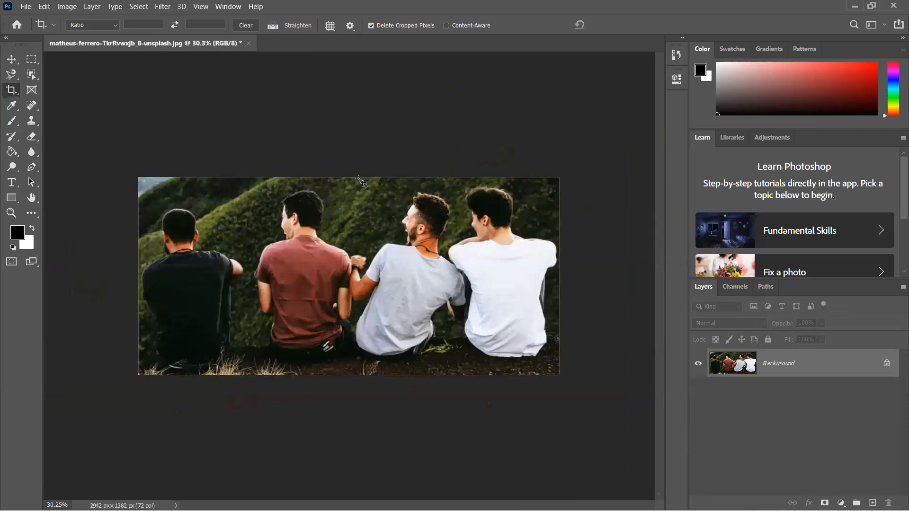
key("ctrl+z")
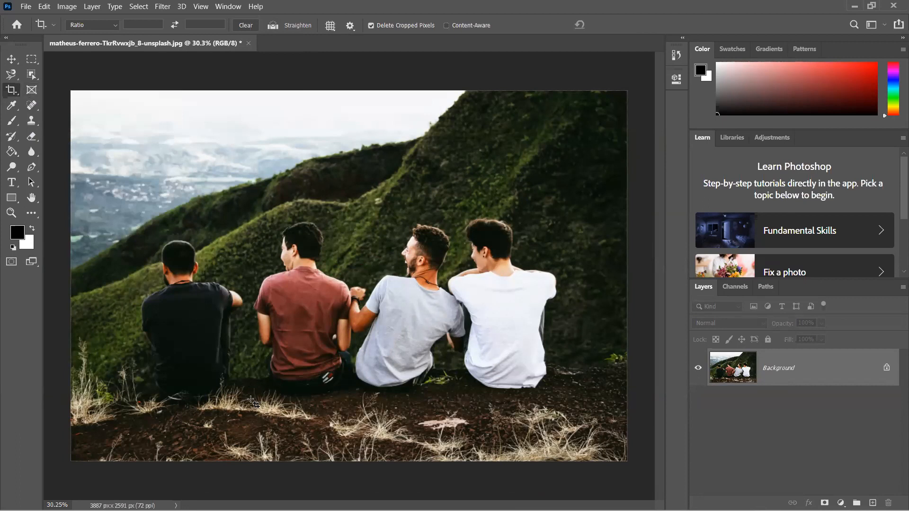
- Crop the photo to only the man in the black shirt, about 867 × 1250 px, and undo the crop
left_click_drag(126, 224, 251, 403)
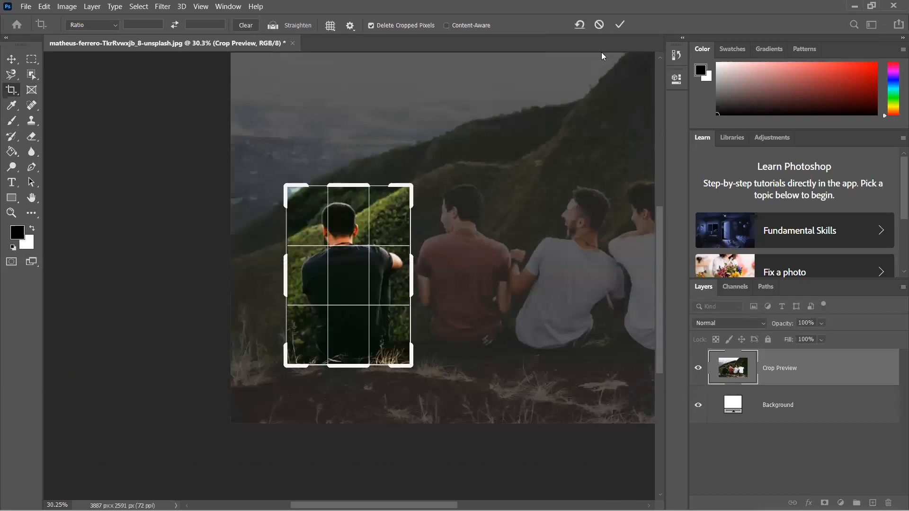
left_click(620, 25)
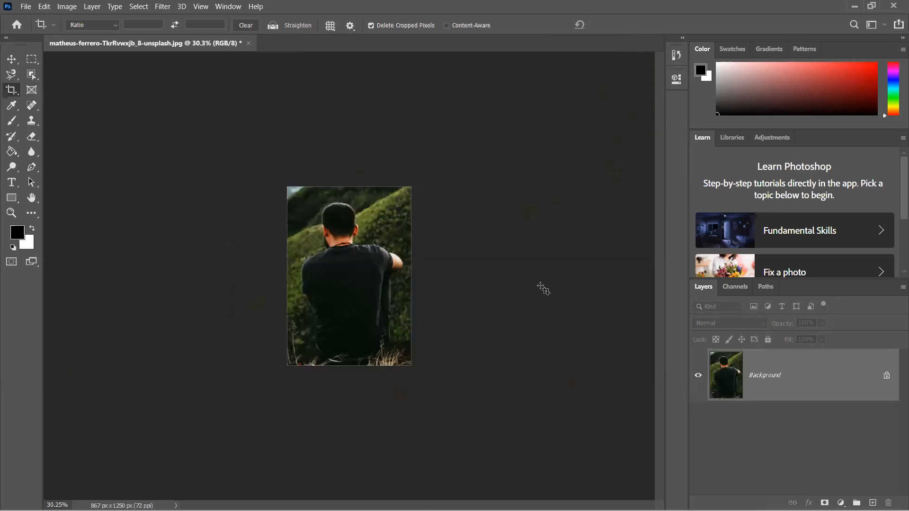
key("ctrl")
key("ctrl+z")
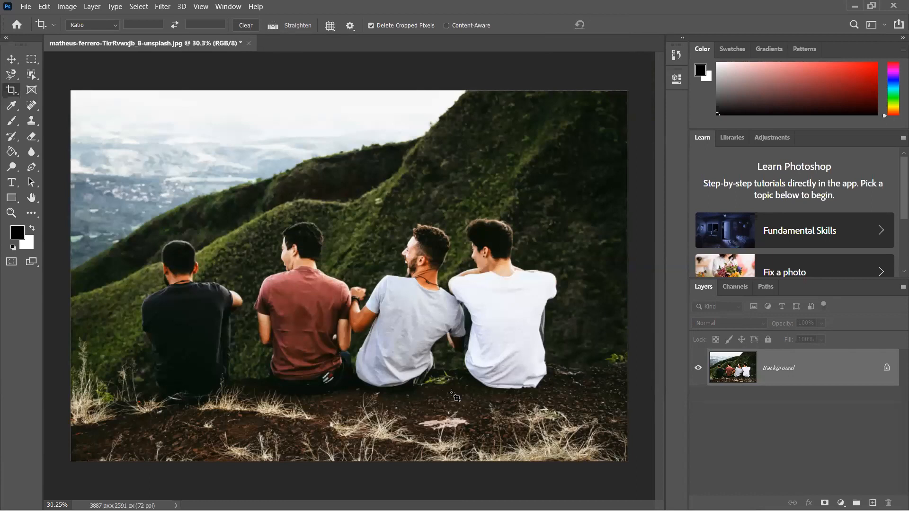
- Crop to the two middle men at about 1385 × 1310 px, undo it, and cancel a crop frame drawn around the man in black
left_click_drag(253, 213, 453, 401)
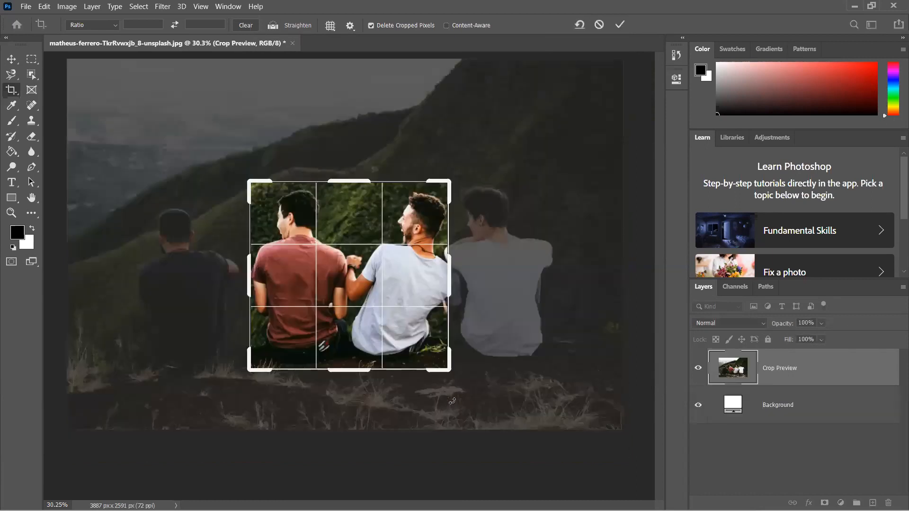
key("Return")
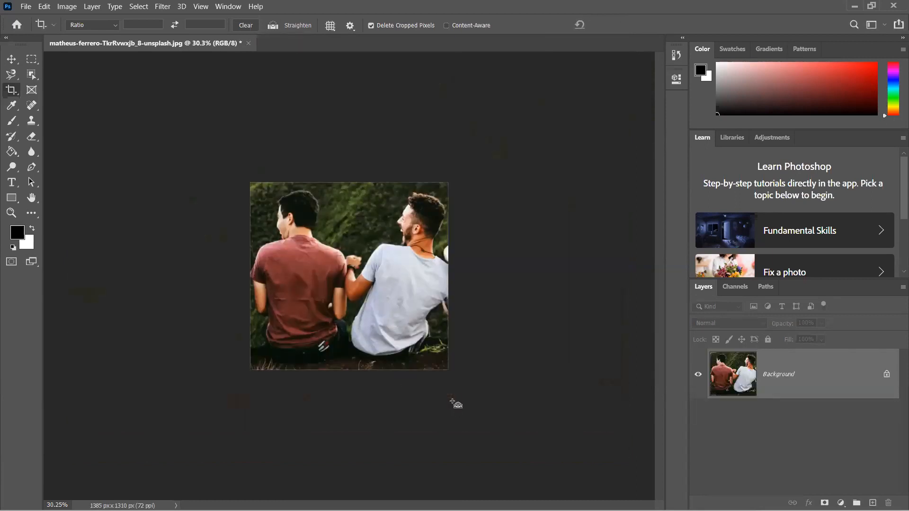
key("ctrl+z")
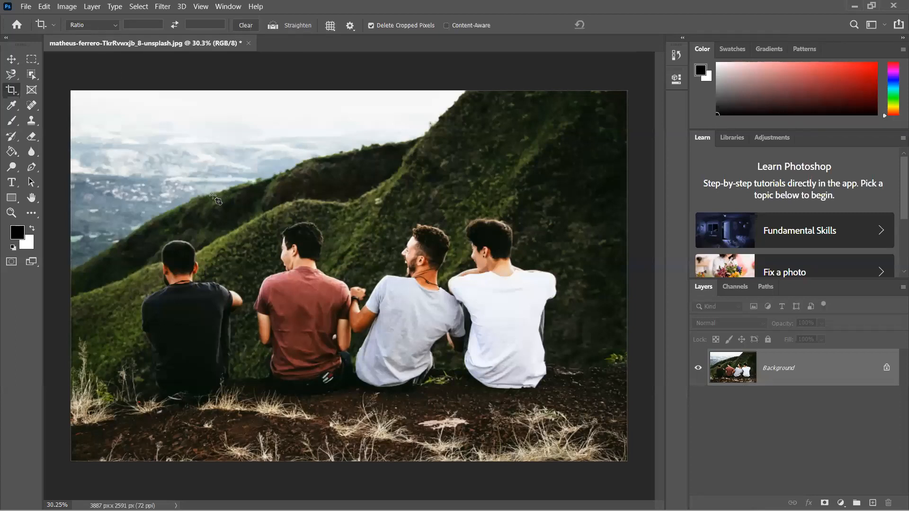
left_click_drag(135, 202, 224, 339)
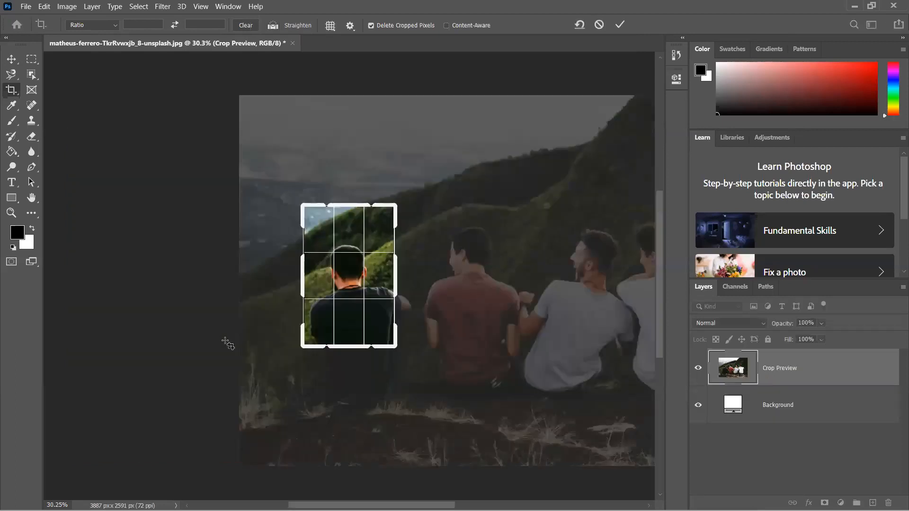
key("Escape")
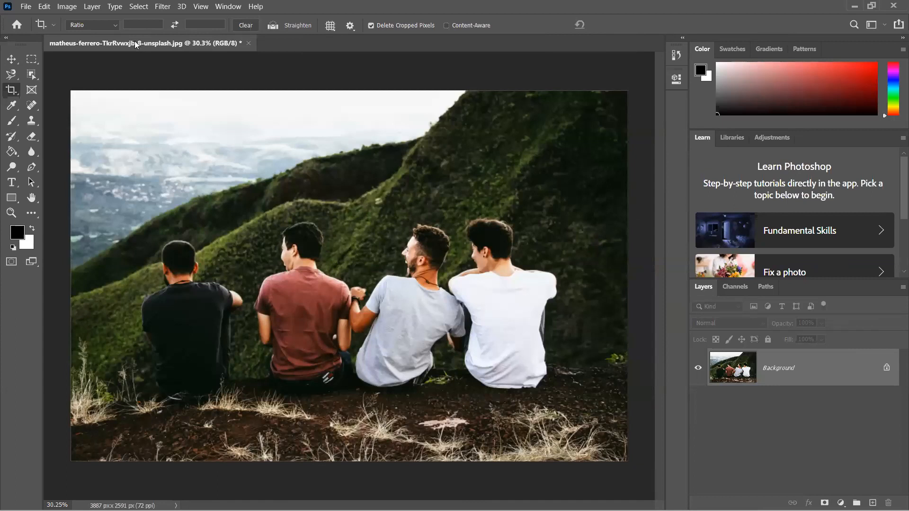
- Try the 1 : 1 (Square) crop ratio, crop the photo at 16 : 9 instead, and undo the crop
left_click(111, 25)
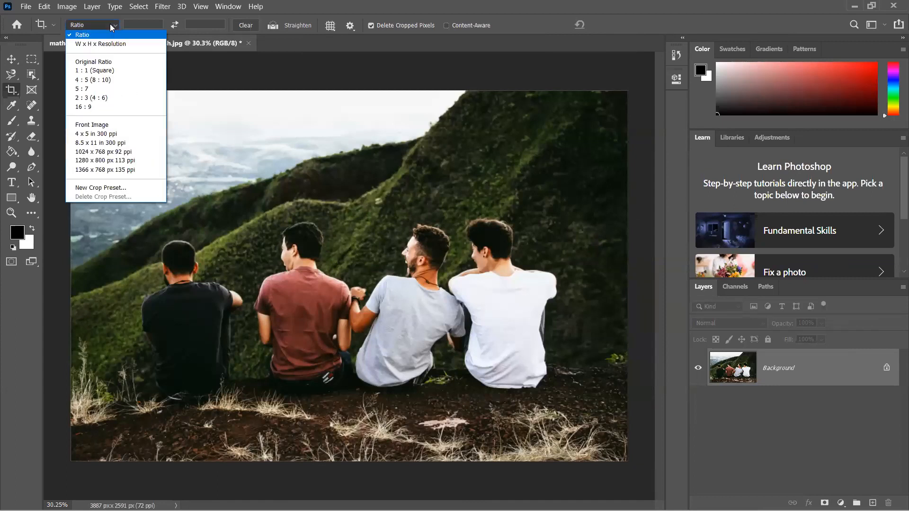
left_click(114, 70)
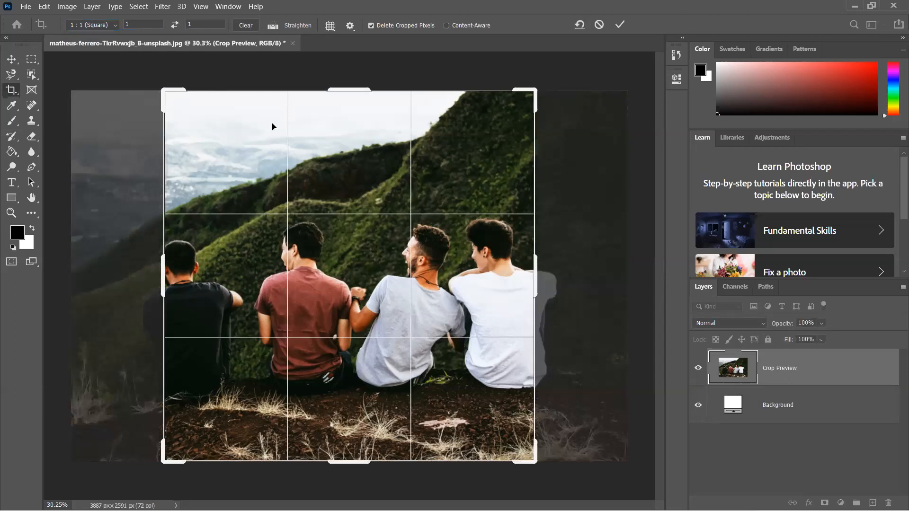
left_click(118, 27)
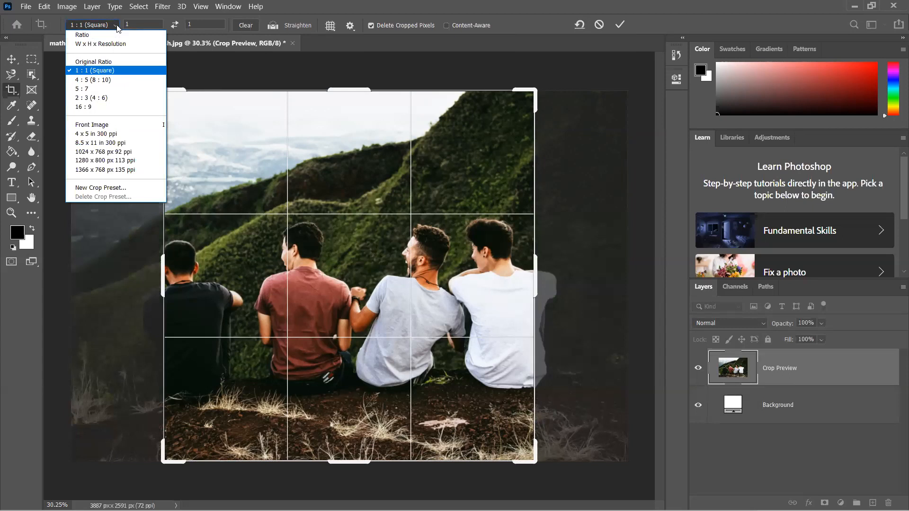
left_click(78, 108)
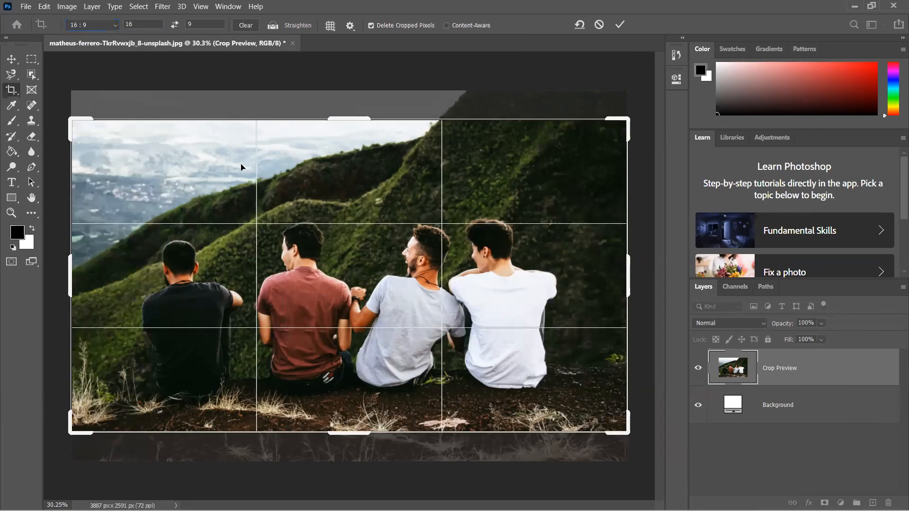
key("Return")
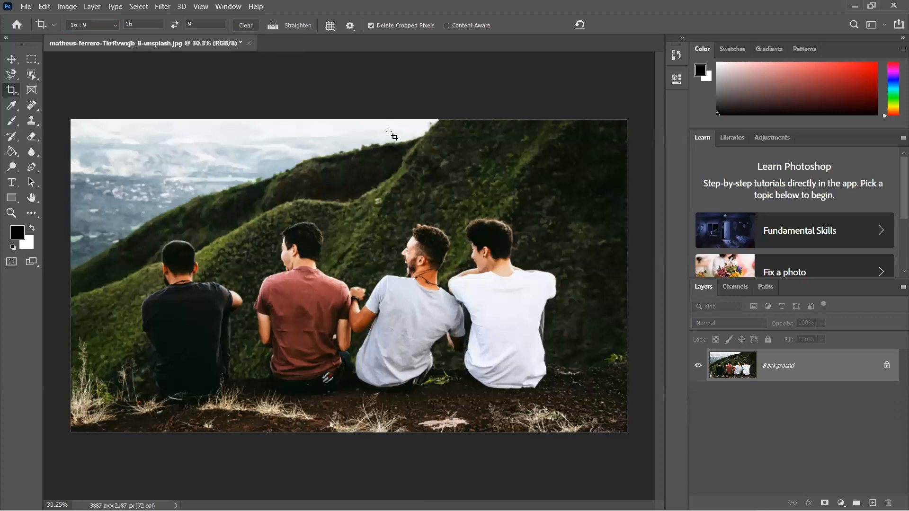
key("ctrl+z")
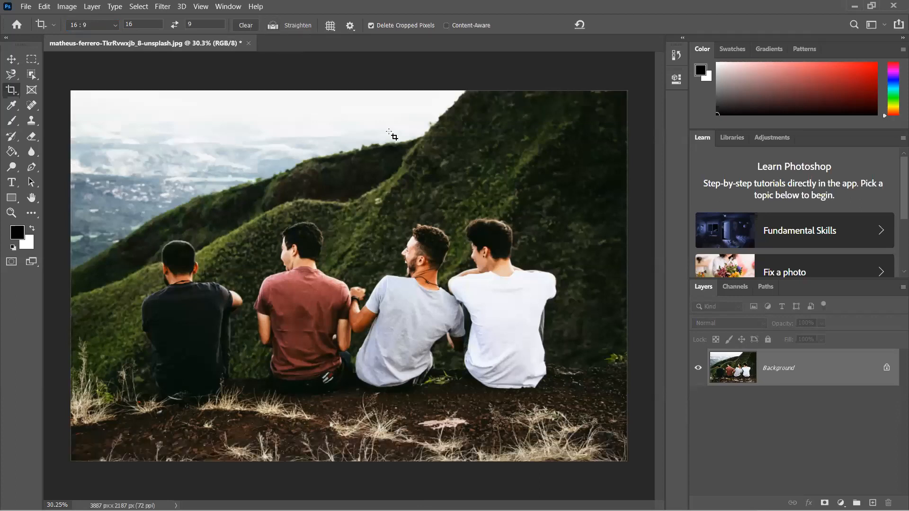
- Preview the crop presets 4 x 5 in 300 ppi and 8.5 x 11 in 300 ppi on the photo
left_click(98, 25)
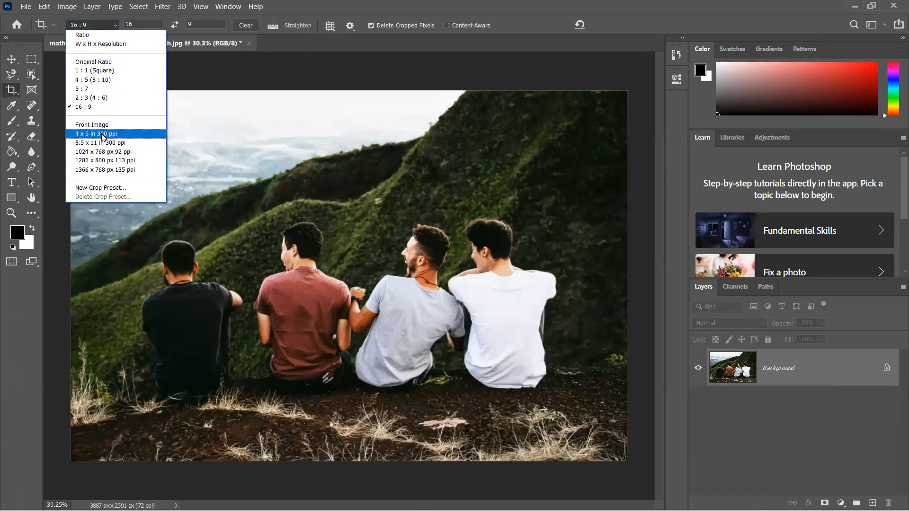
left_click(106, 134)
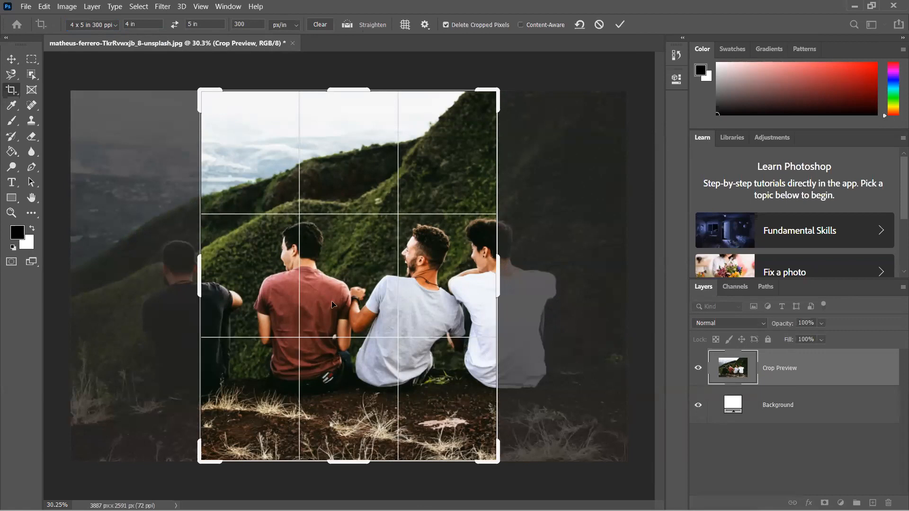
left_click(89, 25)
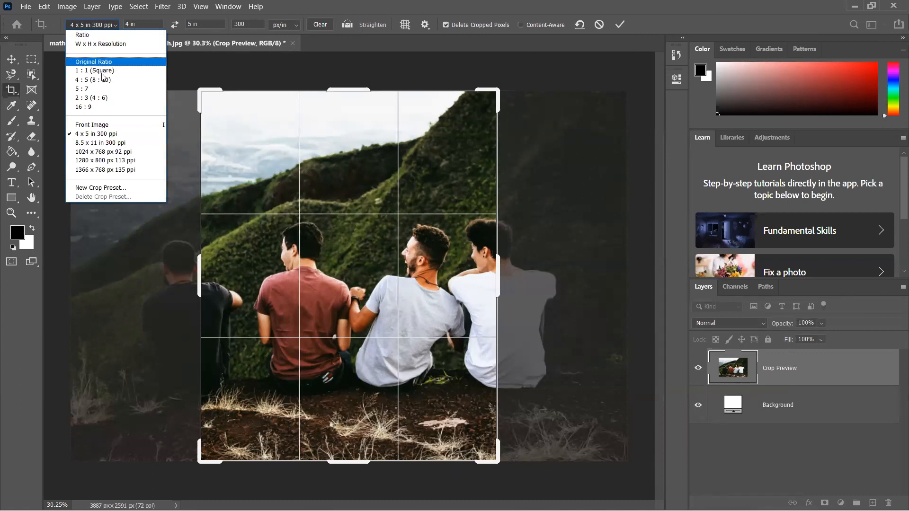
left_click(96, 142)
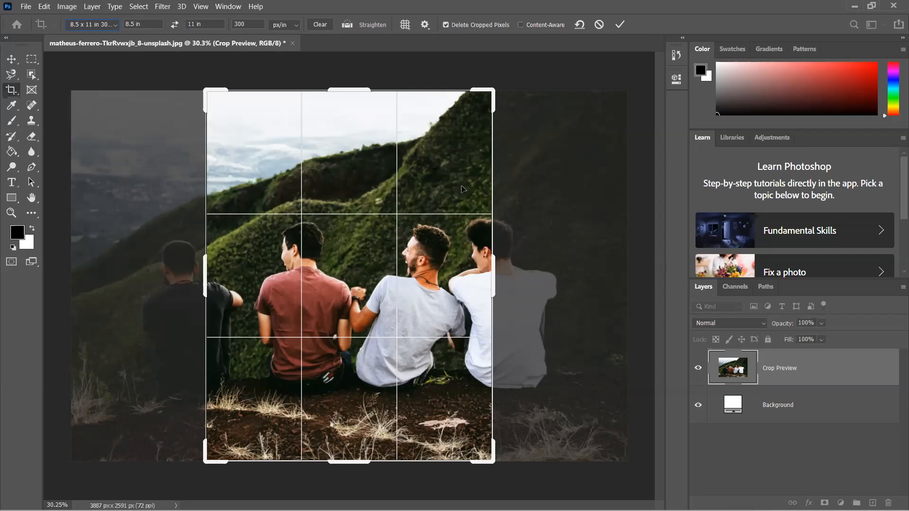
- Switch the crop preset to W x H x Resolution and set the crop size to 4 in wide by 2 in high
left_click(99, 25)
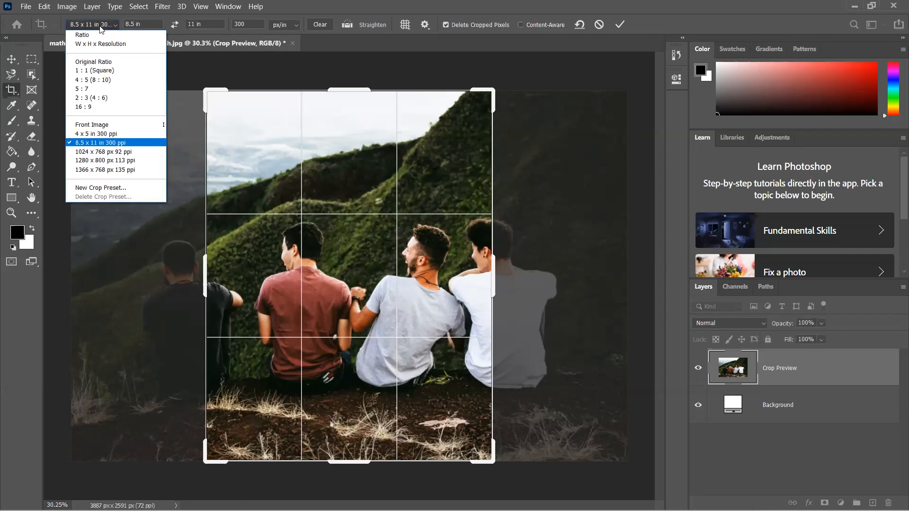
left_click(104, 44)
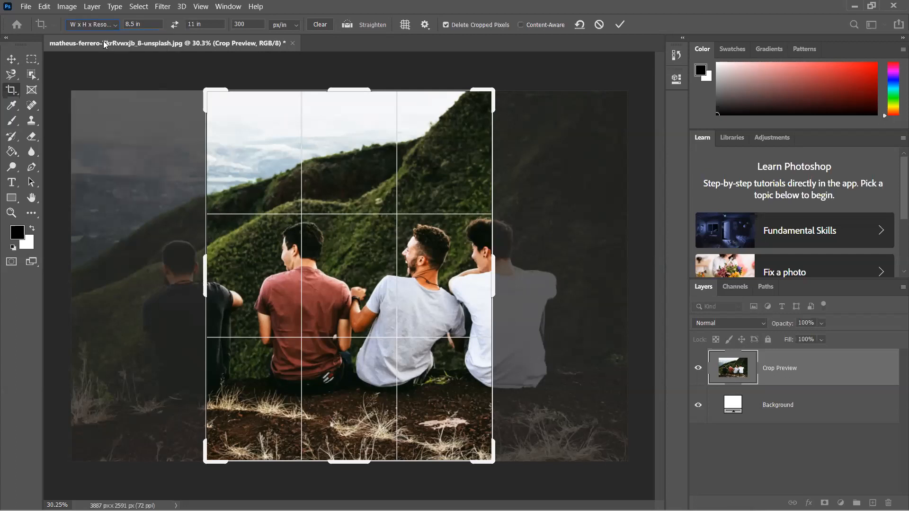
left_click(107, 28)
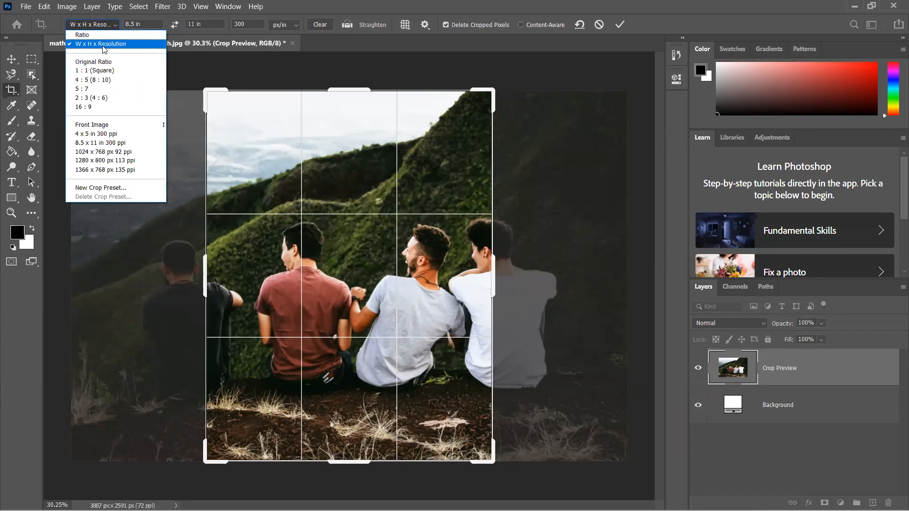
left_click(105, 44)
double_click(143, 24)
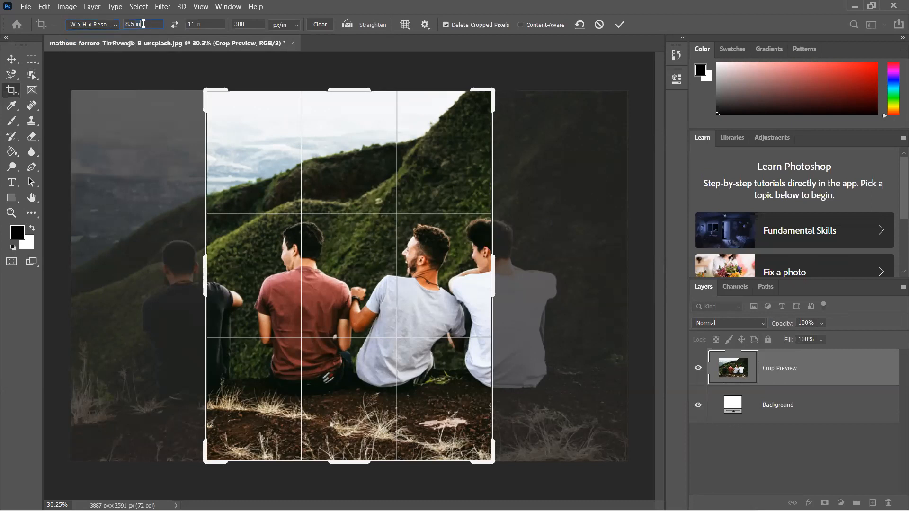
left_click_drag(143, 23, 125, 25)
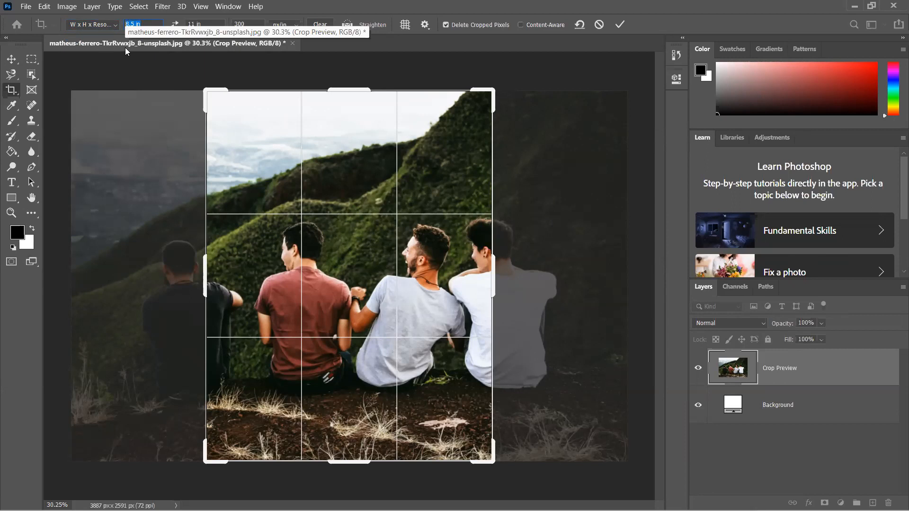
type("4")
key("Tab")
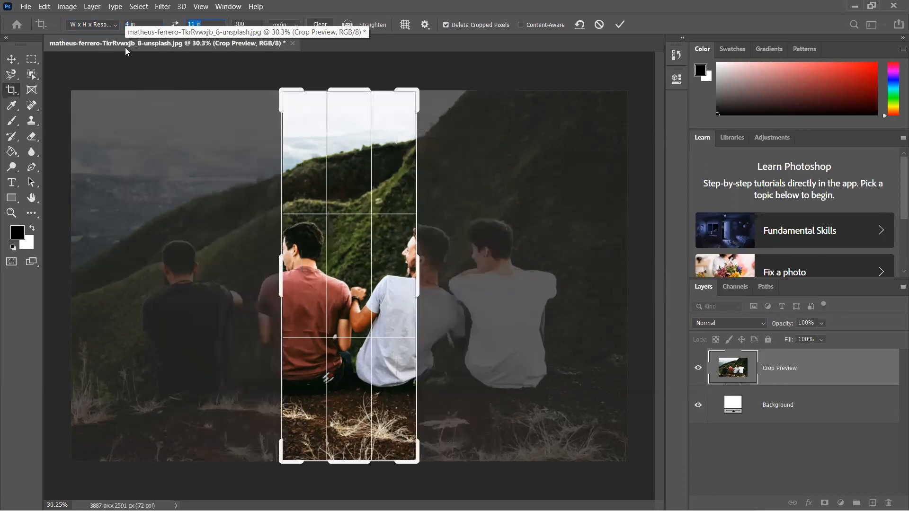
type("2")
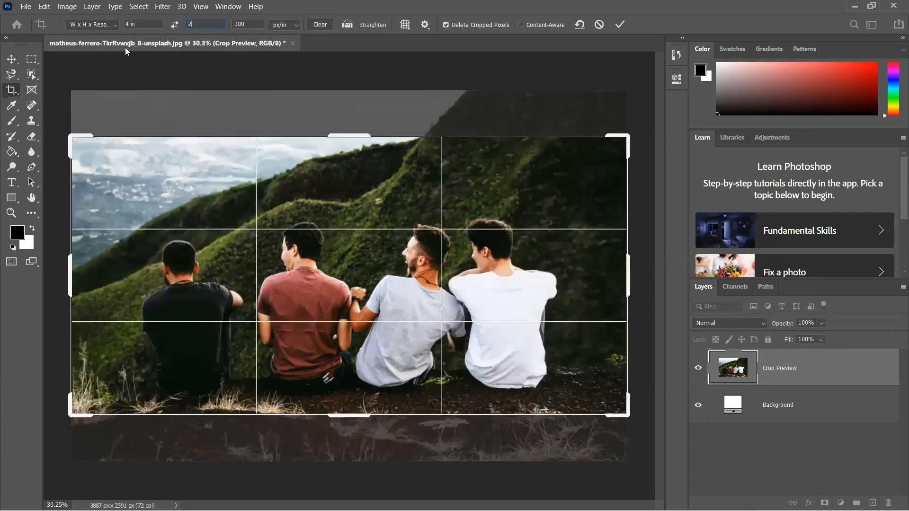
key("Tab")
- Set the crop size to 100 px wide by 50 px high
left_click(136, 23)
left_click_drag(136, 22, 131, 23)
type("100p")
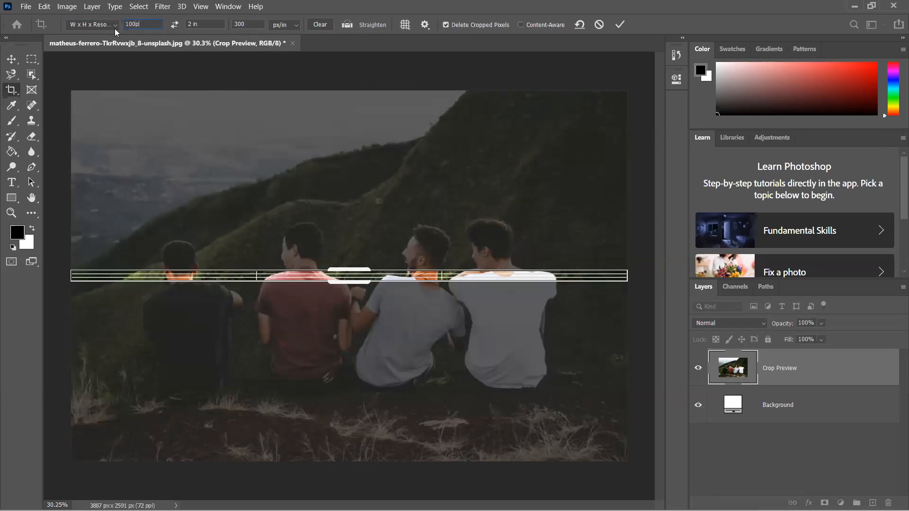
type("x")
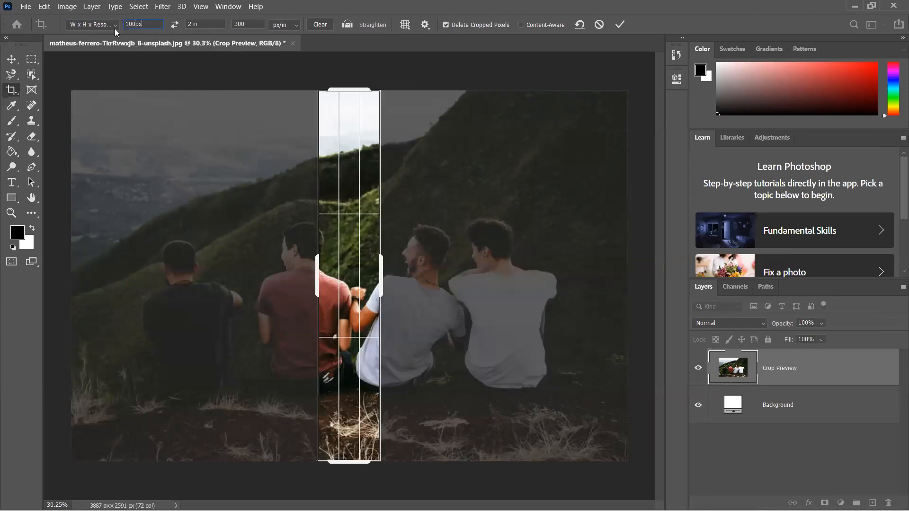
key("Tab")
type("5")
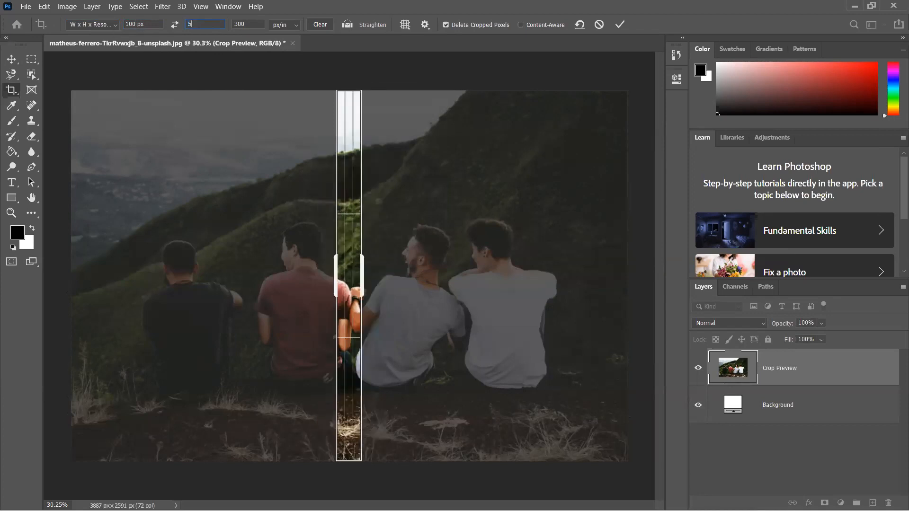
type("0px")
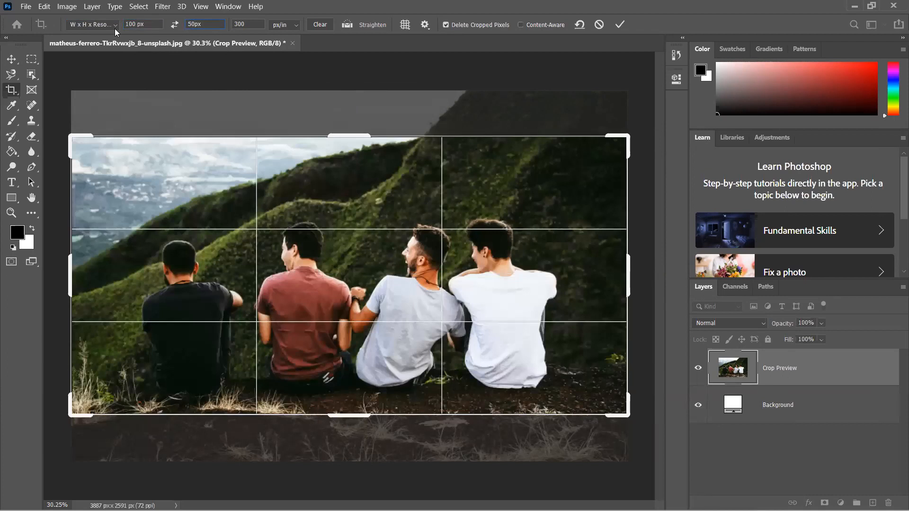
- Switch the crop resolution unit to px/cm, apply the 100 × 50 px crop to inspect its pixels, and undo it
left_click(289, 26)
left_click(291, 44)
left_click(11, 59)
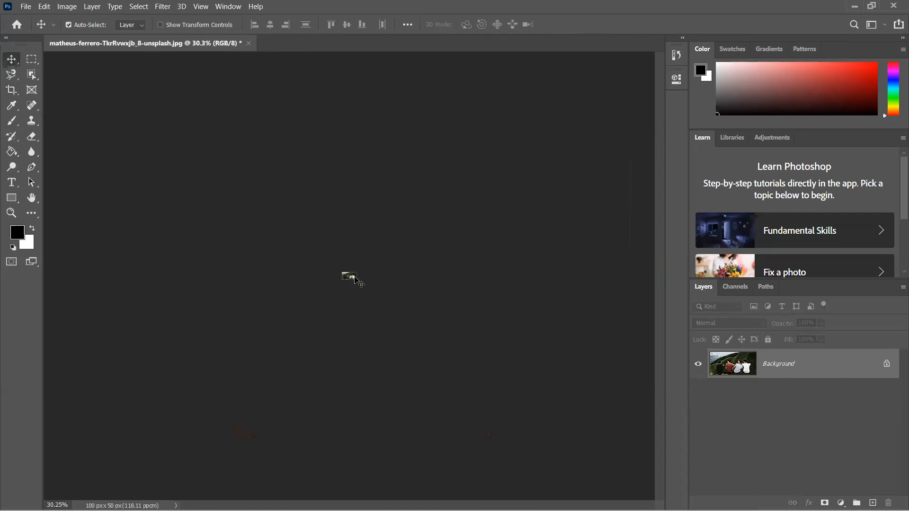
scroll(356, 279, "up", 10)
scroll(356, 278, "up", 5)
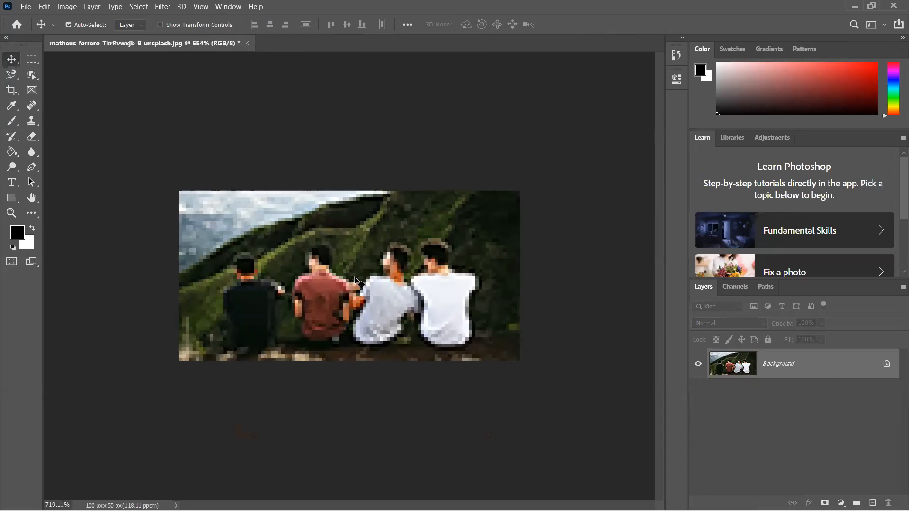
scroll(358, 282, "up", 1)
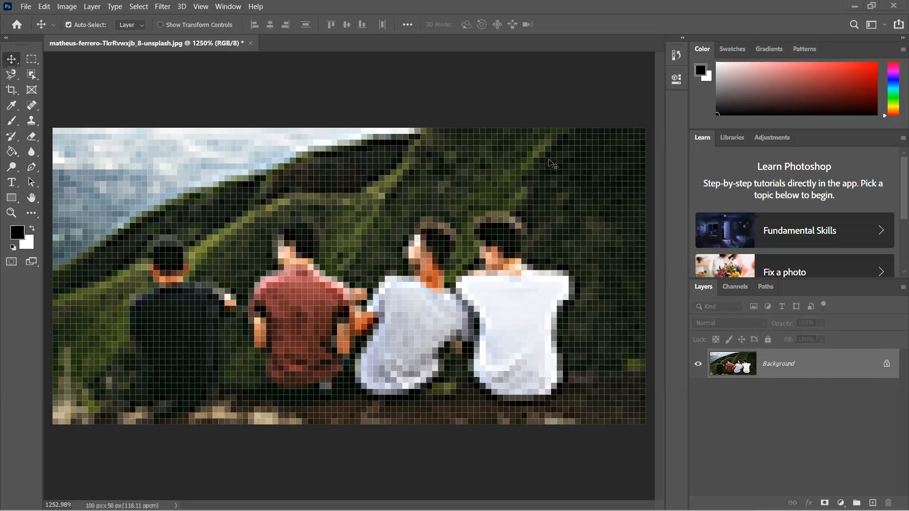
key("ctrl+z")
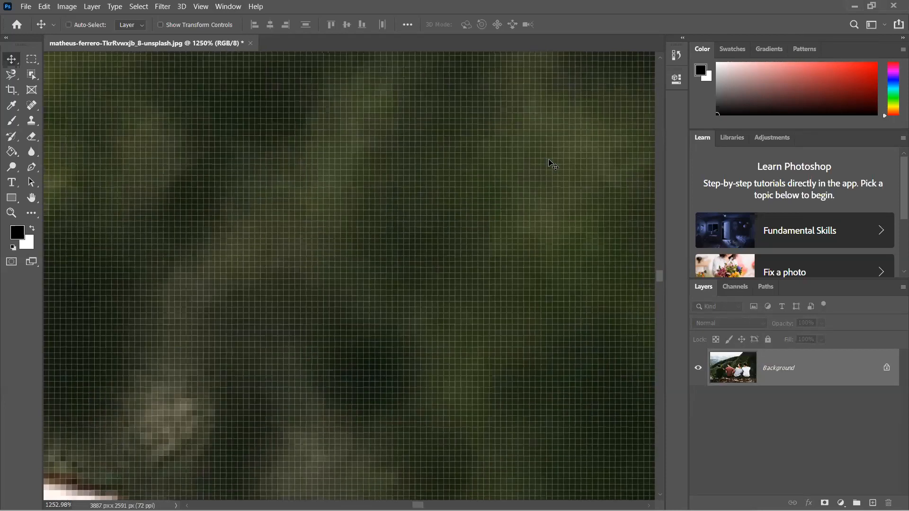
key("ctrl+0")
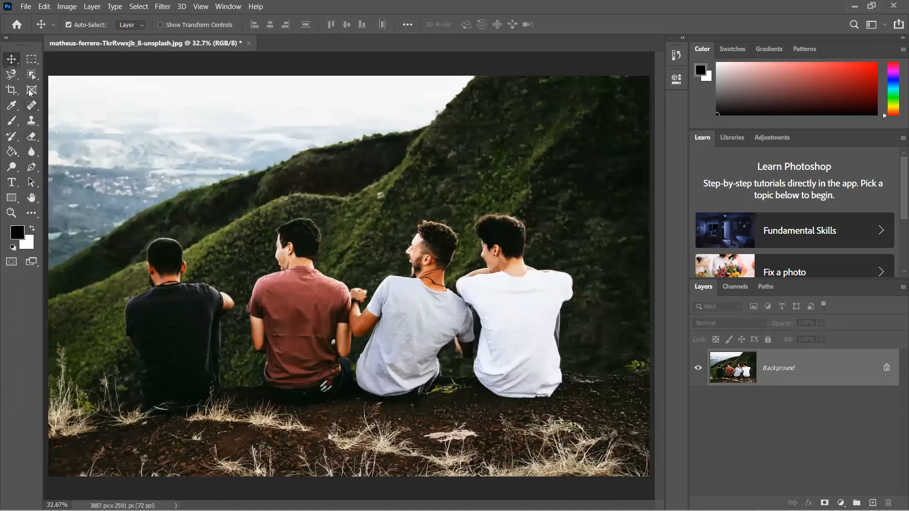
- Switch the crop preset from W x H x Resolution to Ratio and clear the aspect ratio values, leaving the photo uncropped
left_click(12, 92)
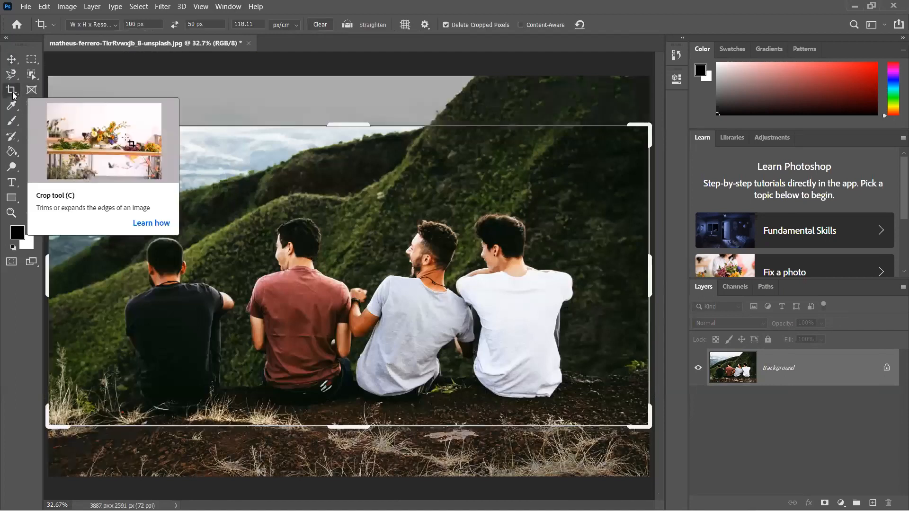
left_click(113, 25)
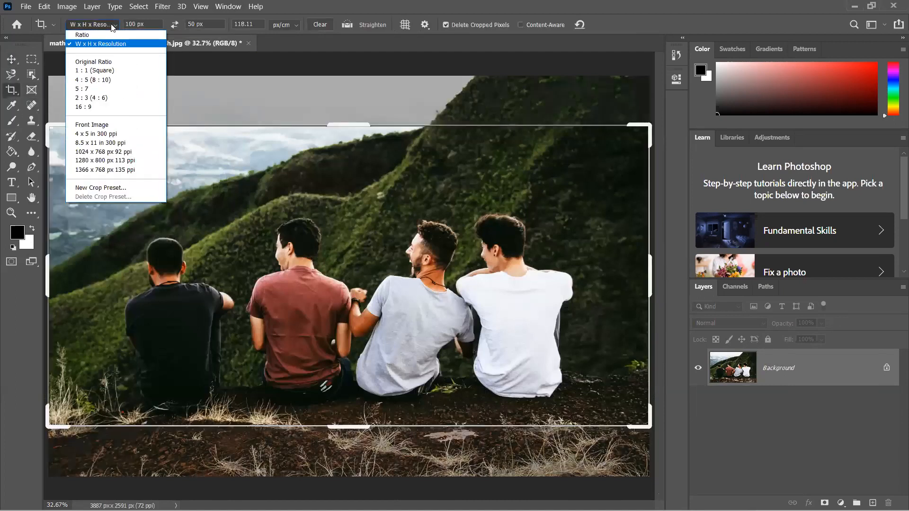
left_click(110, 32)
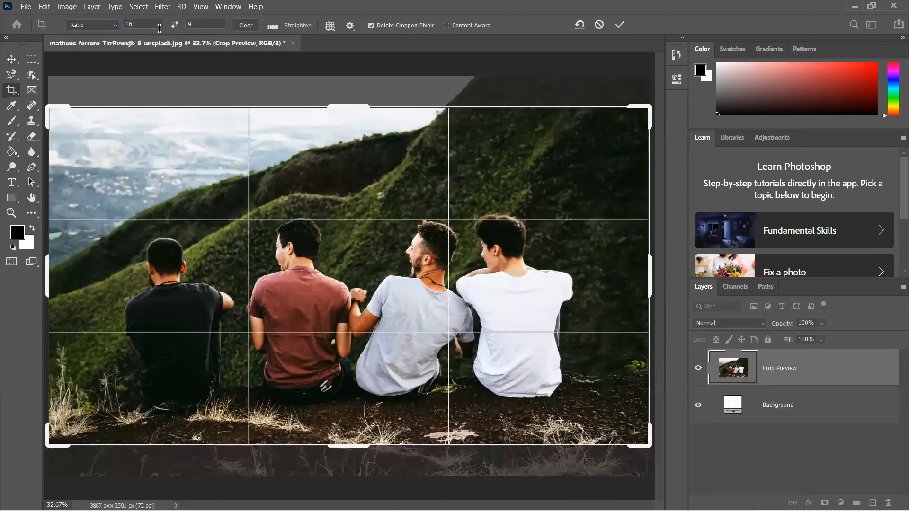
left_click(241, 27)
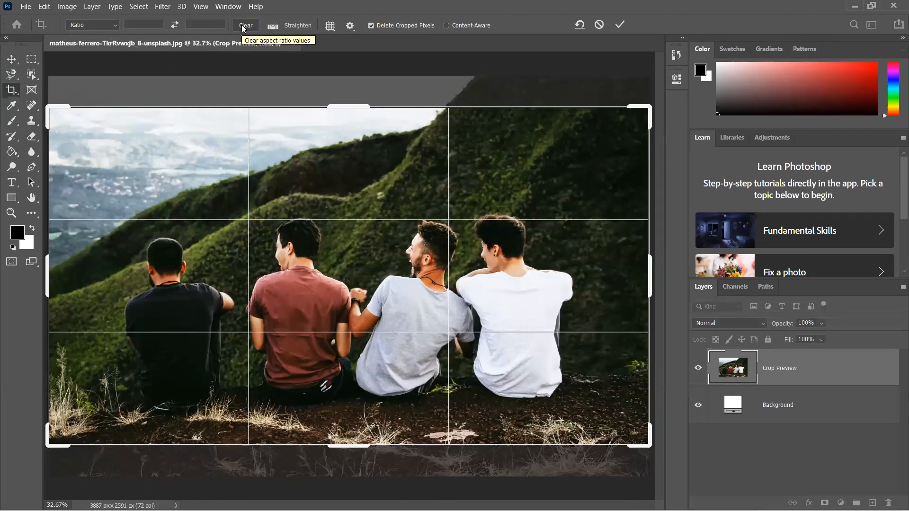
key("Return")
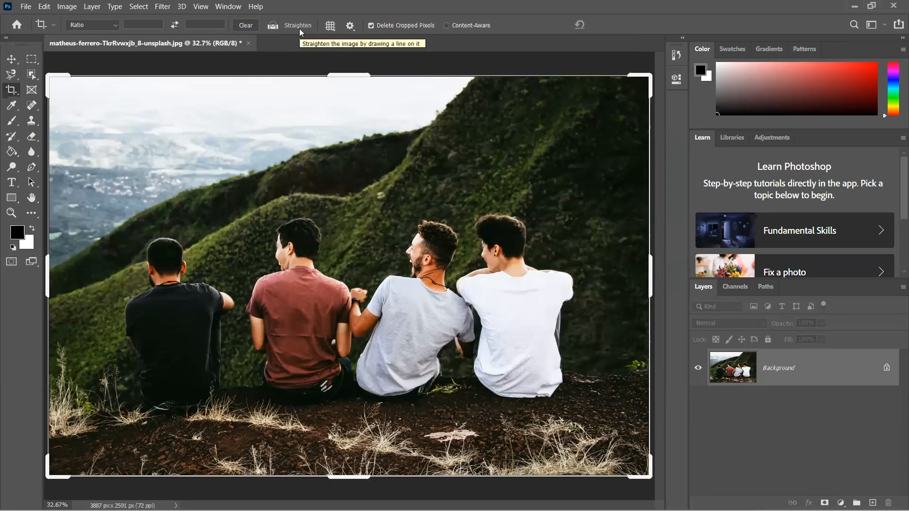
left_click(11, 59)
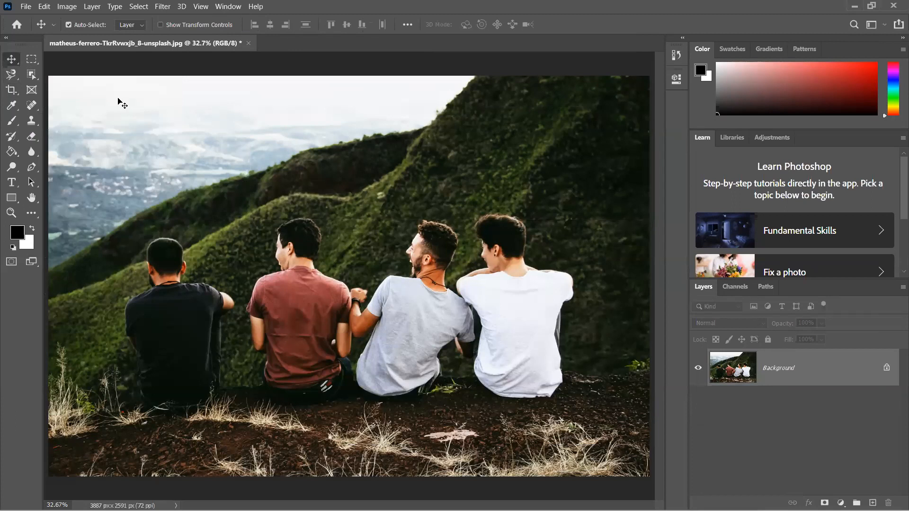
- Open the green field and lone tree photo d3dfec07-f765-4487-9b66-7962e3a2652d.jpg from the PHOTOSHOP IMAGES folder
left_click(26, 6)
left_click(32, 29)
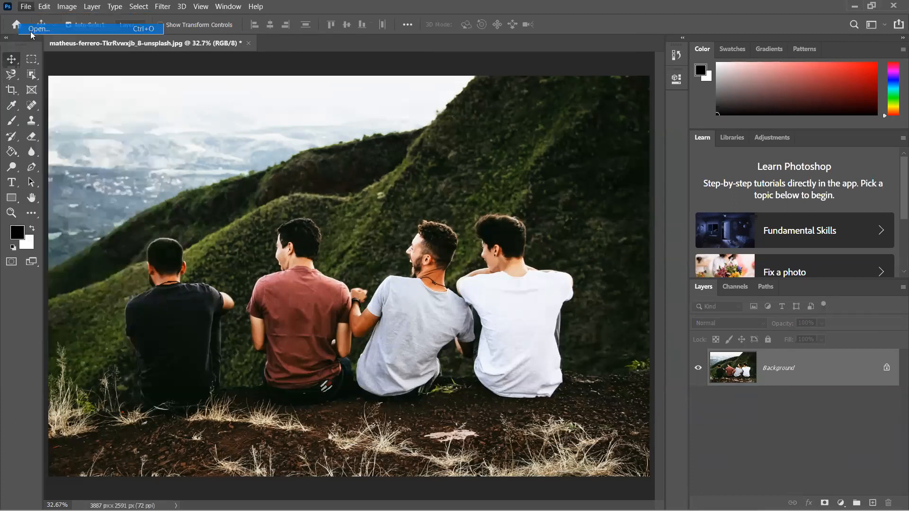
scroll(310, 197, "down", 1)
scroll(311, 198, "up", 1)
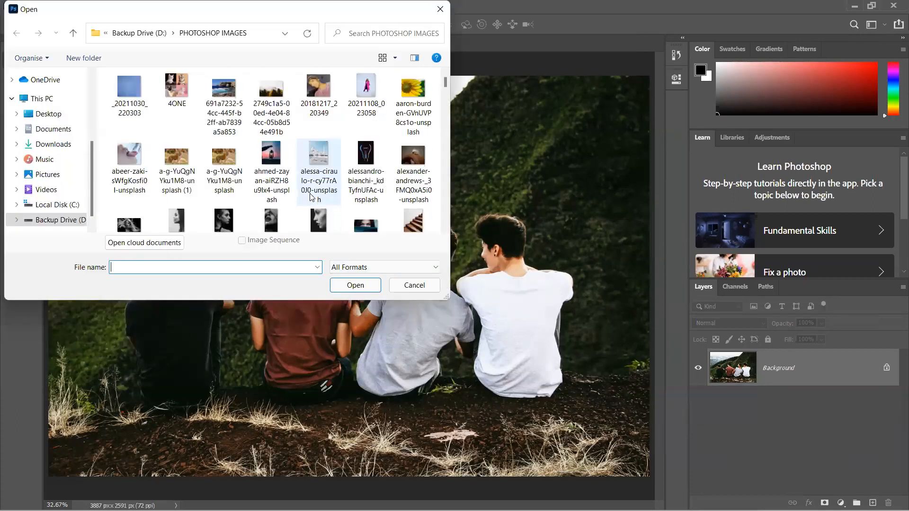
scroll(310, 198, "down", 1)
scroll(310, 198, "up", 1)
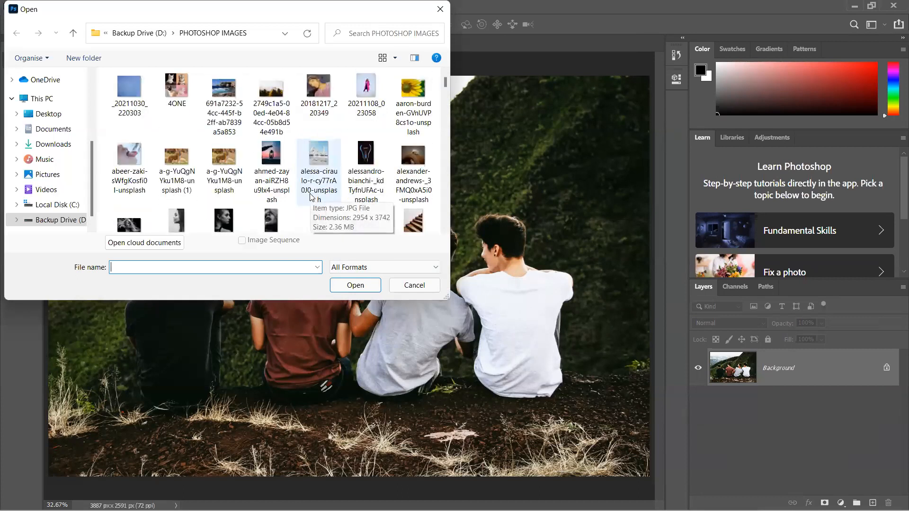
scroll(311, 197, "down", 3)
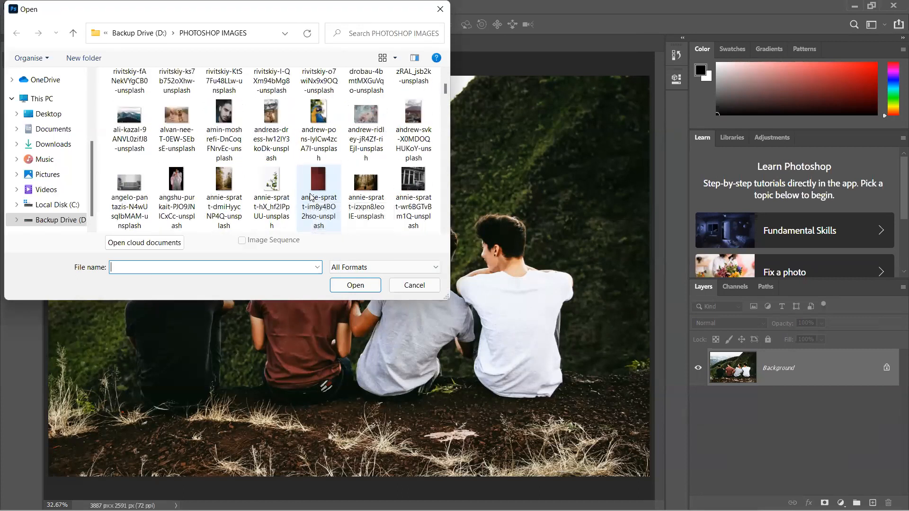
scroll(310, 198, "down", 1)
scroll(310, 198, "down", 1)
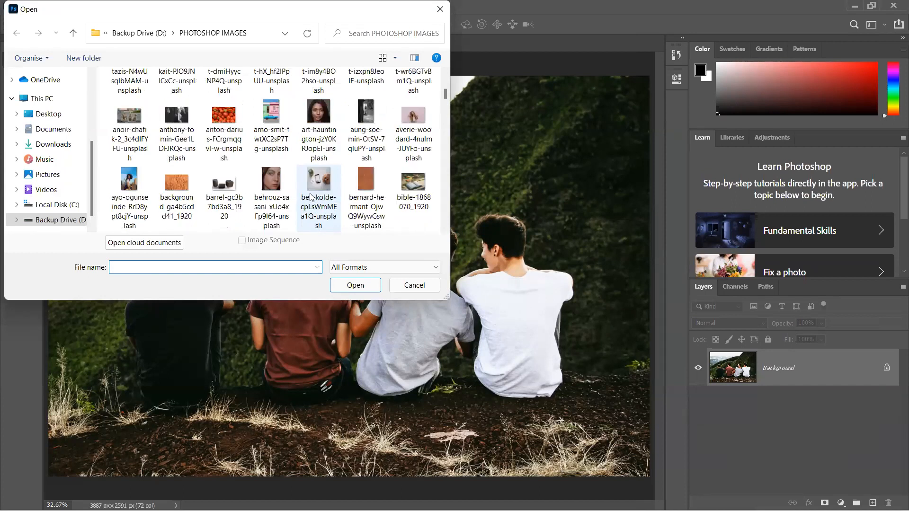
scroll(311, 197, "down", 3)
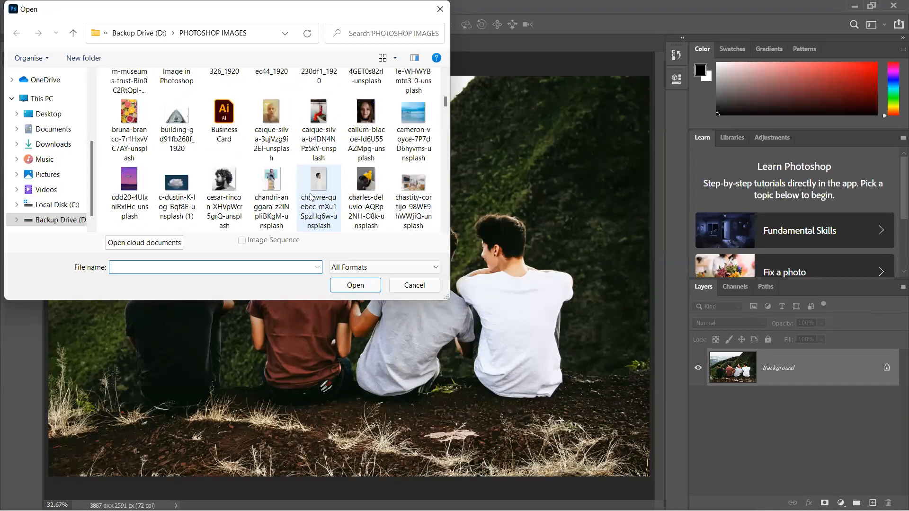
scroll(310, 198, "down", 1)
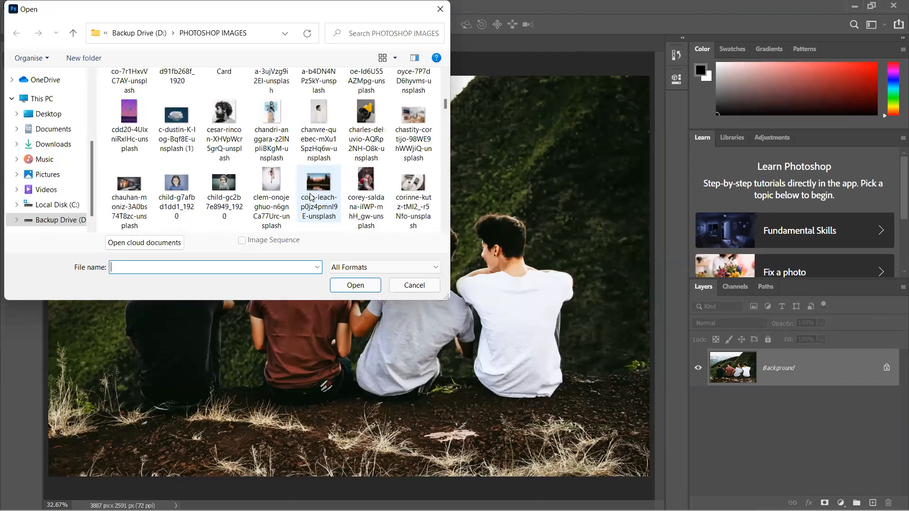
scroll(221, 193, "down", 1)
left_click(221, 193)
double_click(220, 194)
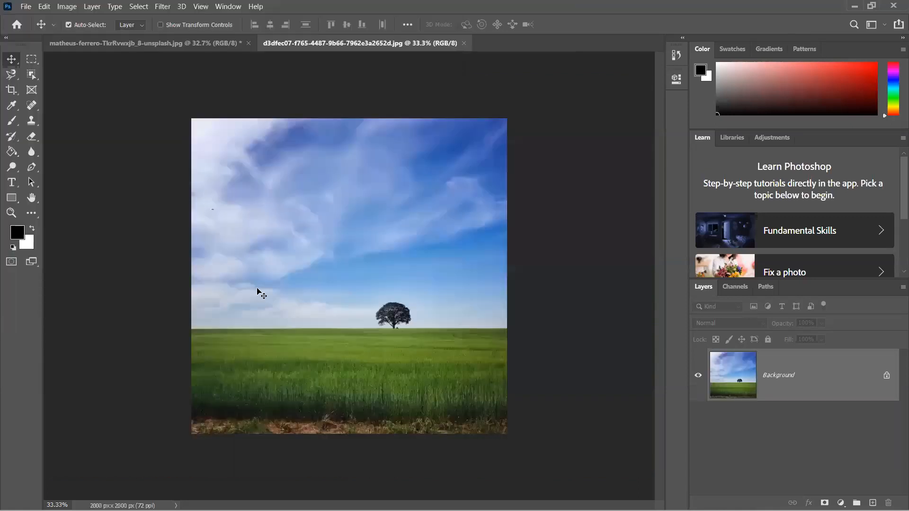
- Unlock the field photo's background so that it becomes an editable layer
scroll(257, 288, "up", 4)
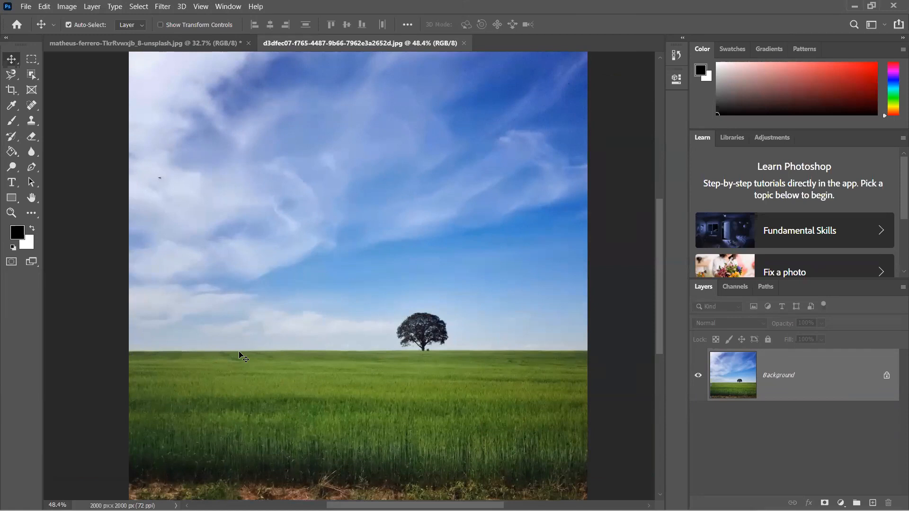
scroll(240, 355, "down", 2)
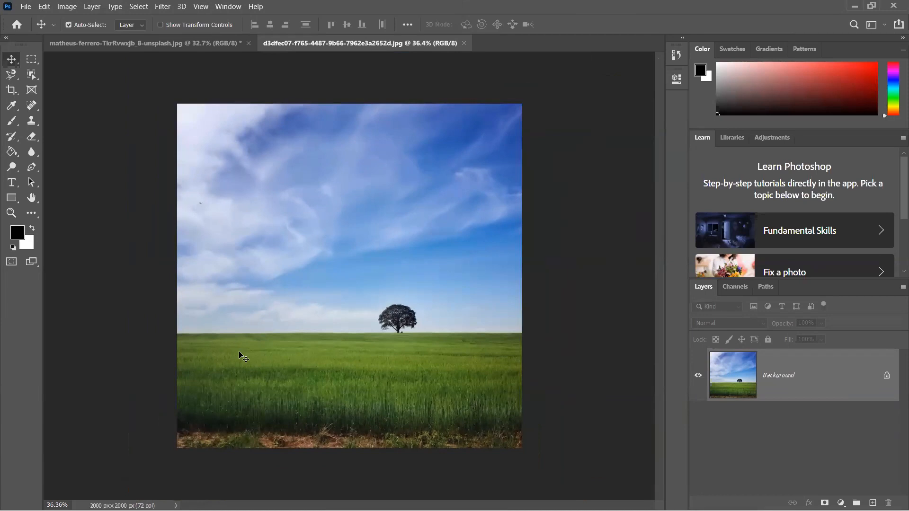
left_click(885, 376)
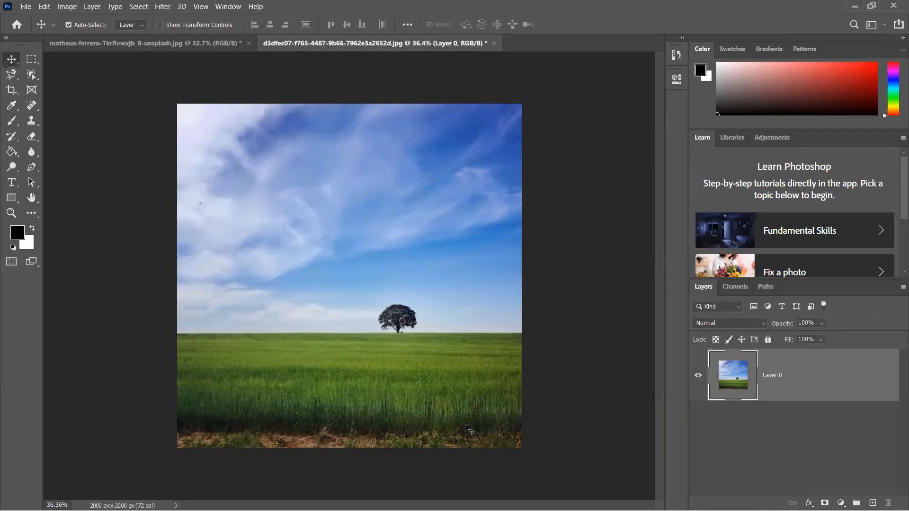
- Free-transform the field layer, rotating it about 3° counterclockwise and enlarging it to cover the canvas
key("ctrl")
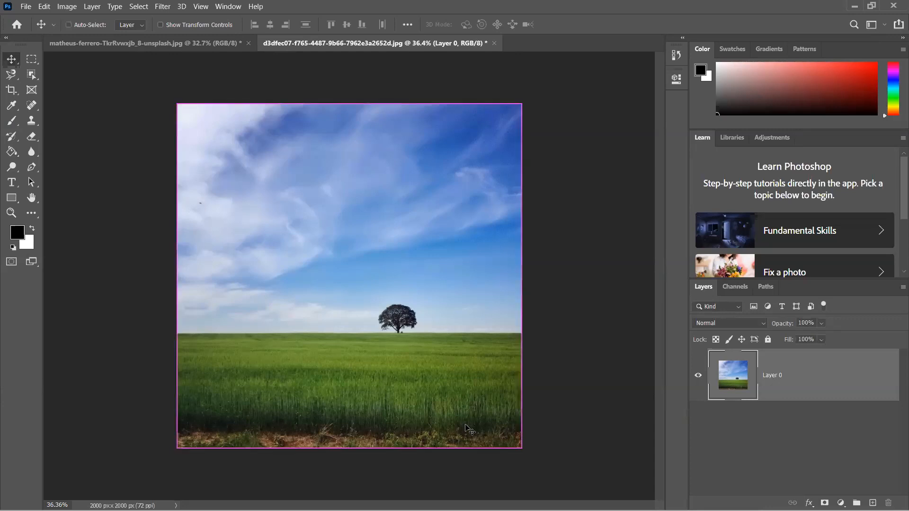
key("ctrl+t")
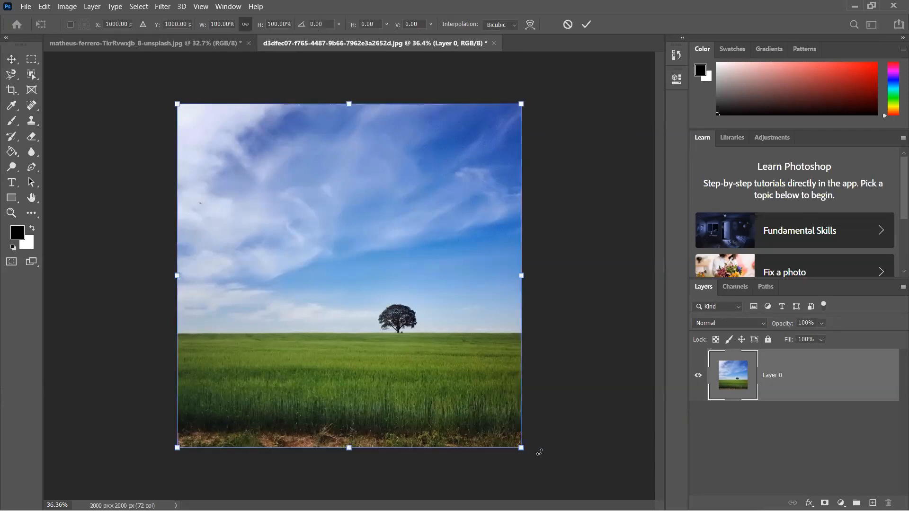
left_click_drag(539, 452, 543, 442)
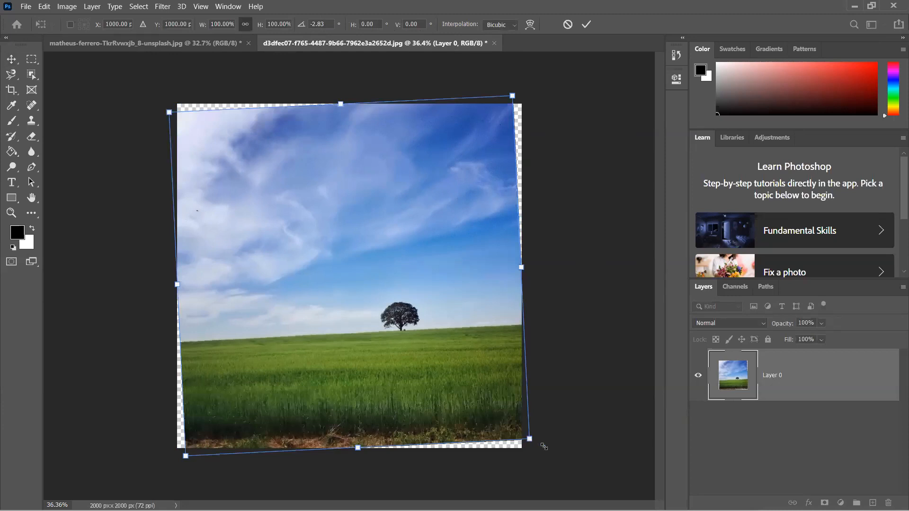
key("Return")
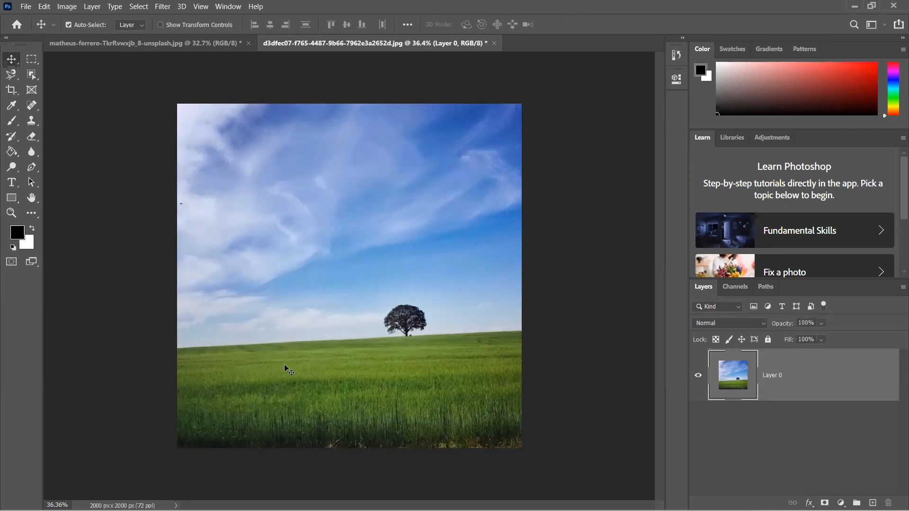
- Straighten the photo with the Crop tool by drawing a line along the tilted horizon, and apply the crop
left_click(11, 90)
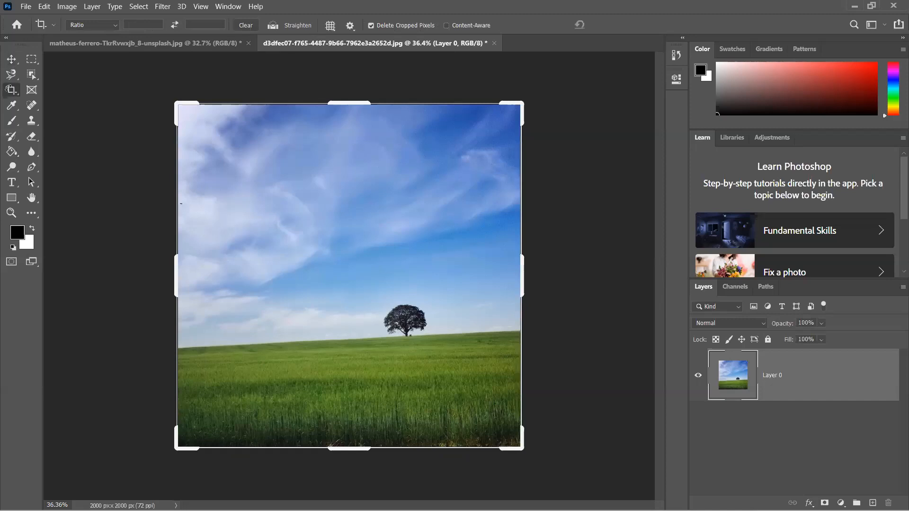
left_click(292, 23)
left_click(274, 28)
left_click_drag(176, 348, 175, 348)
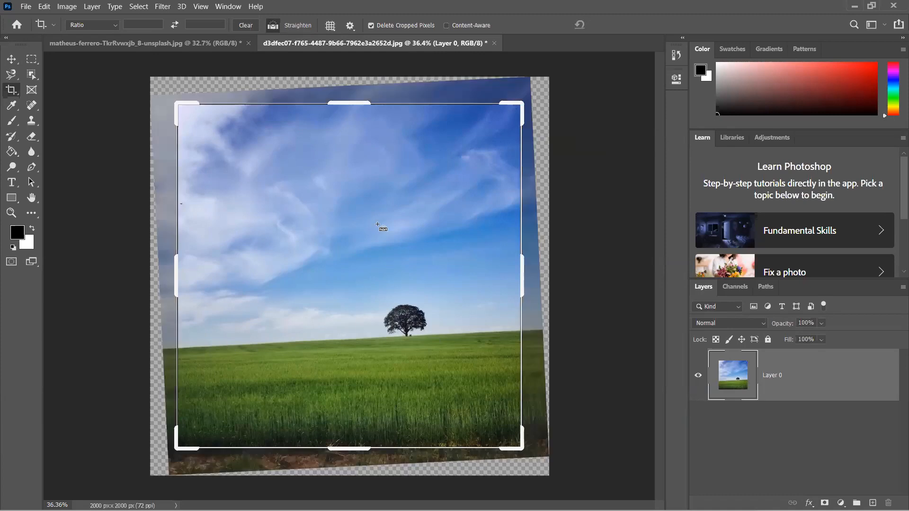
left_click_drag(377, 224, 549, 330)
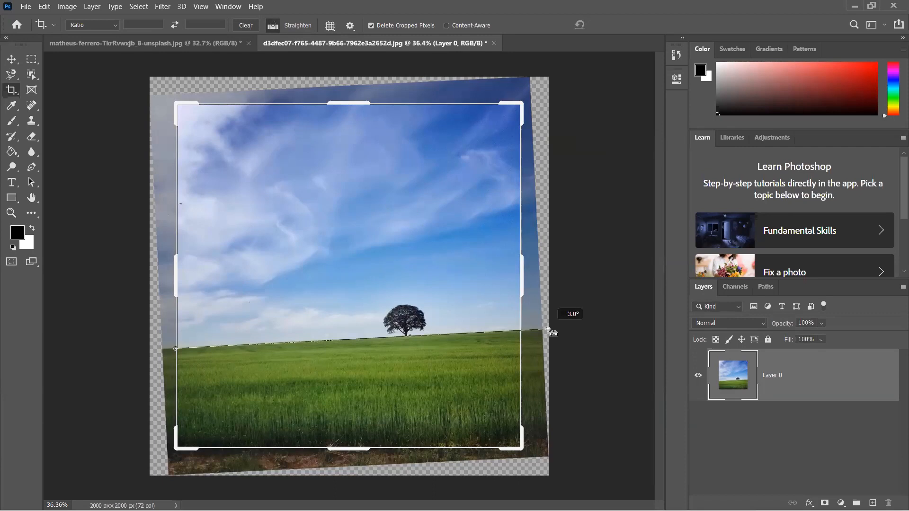
left_click_drag(548, 330, 548, 329)
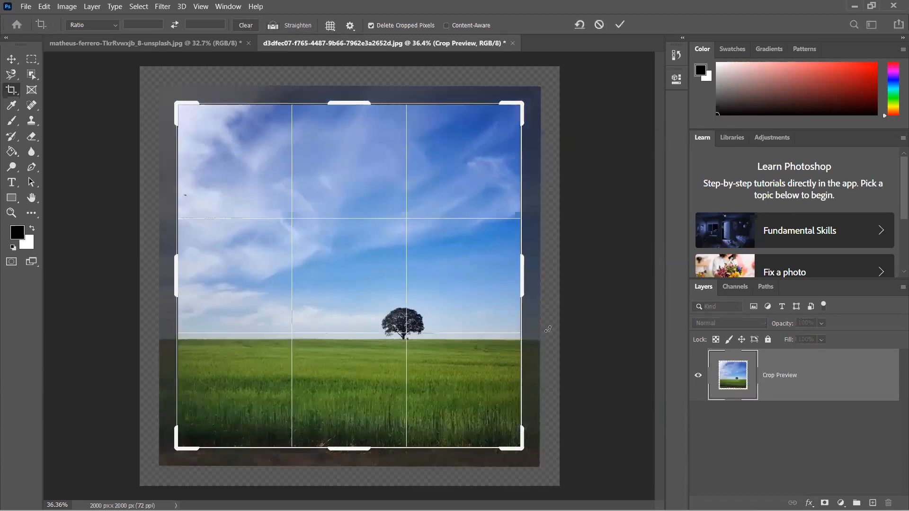
key("Return")
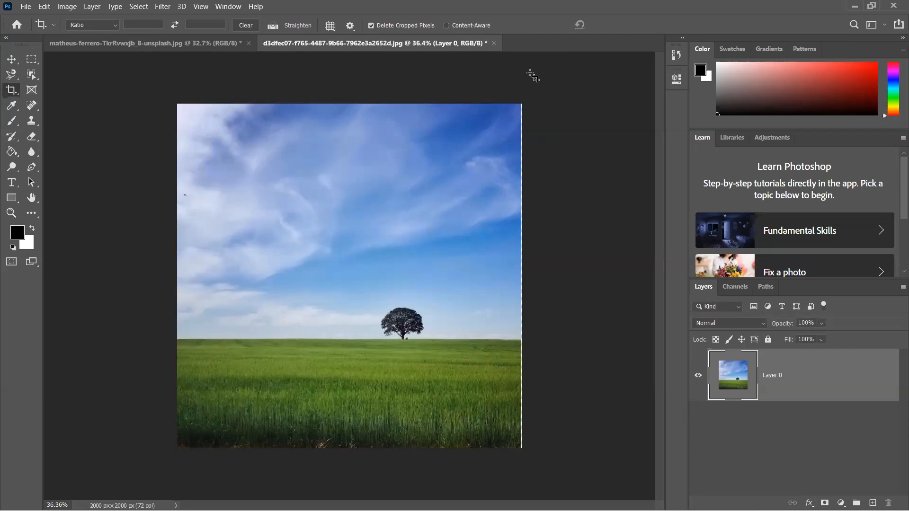
- Close the green field photo without saving its changes
left_click(494, 43)
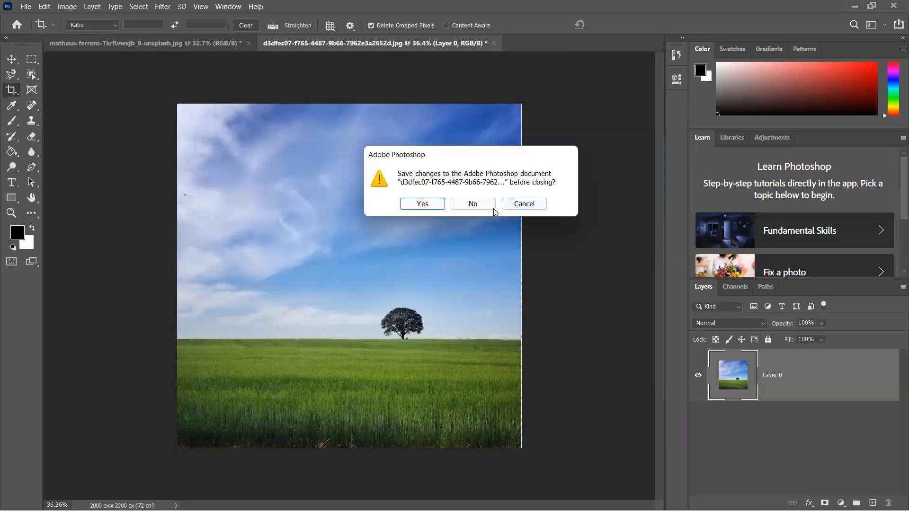
left_click(491, 209)
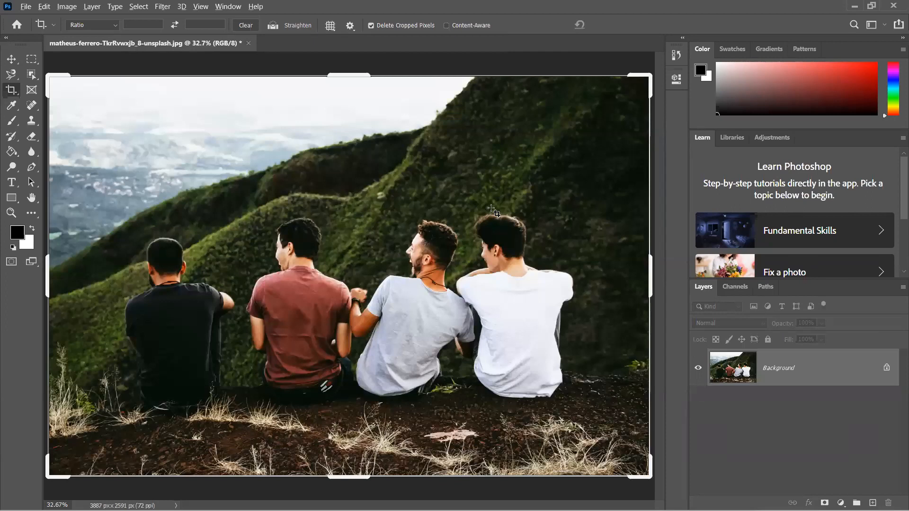
- Crop away the right side of the group photo, cutting out the fourth man, to about 2694 px wide
scroll(492, 210, "down", 3)
scroll(492, 211, "down", 2)
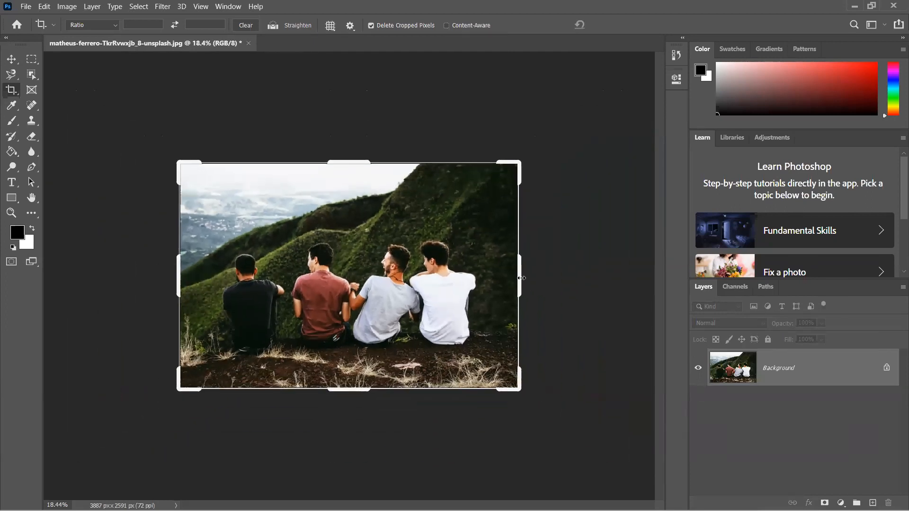
left_click_drag(520, 279, 467, 290)
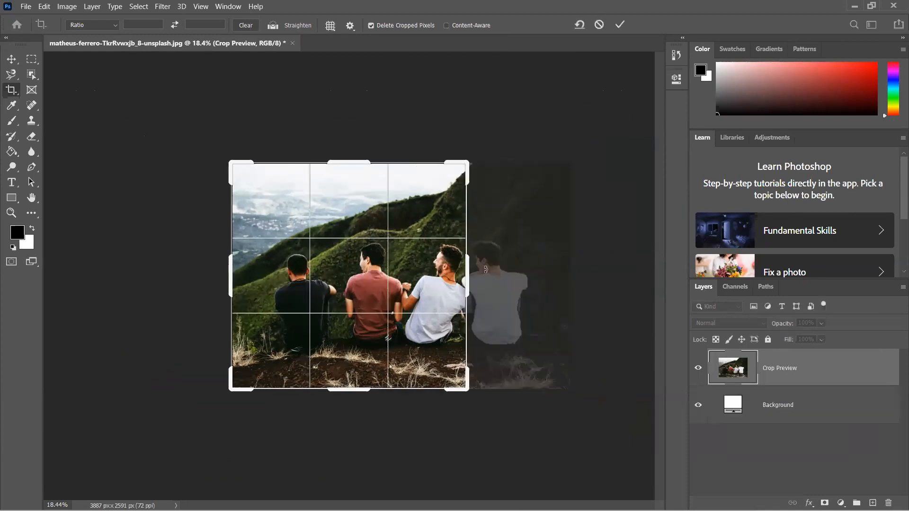
key("Return")
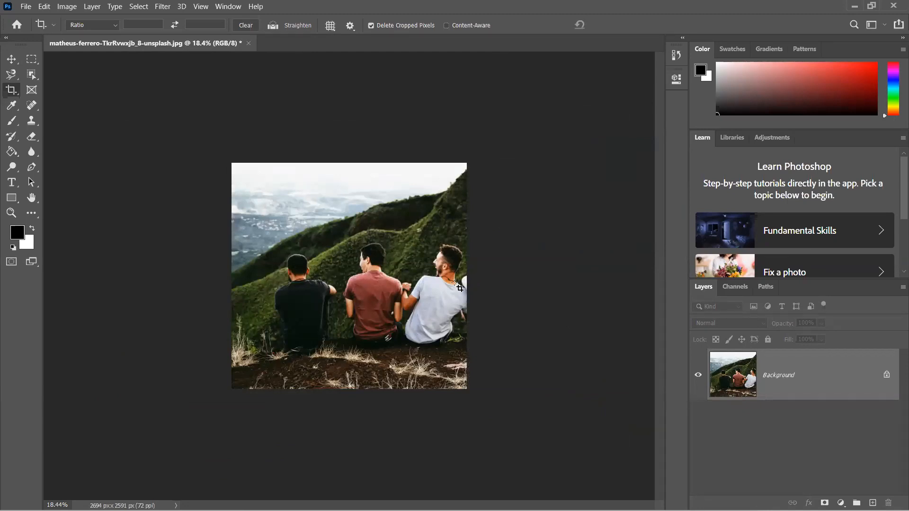
- Extend the canvas beyond the photo's right edge to about 4049 px wide, and undo both this extension and the preceding crop
left_click(435, 285)
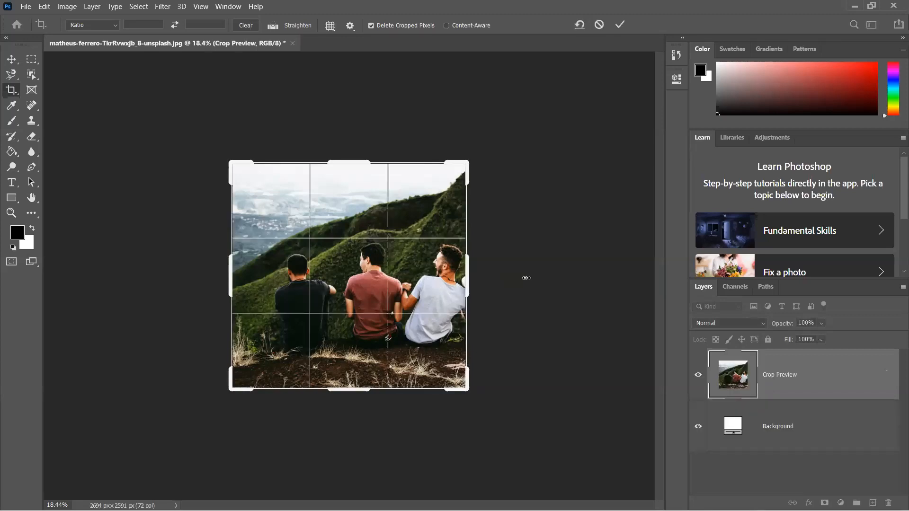
left_click_drag(525, 278, 554, 292)
key("Return")
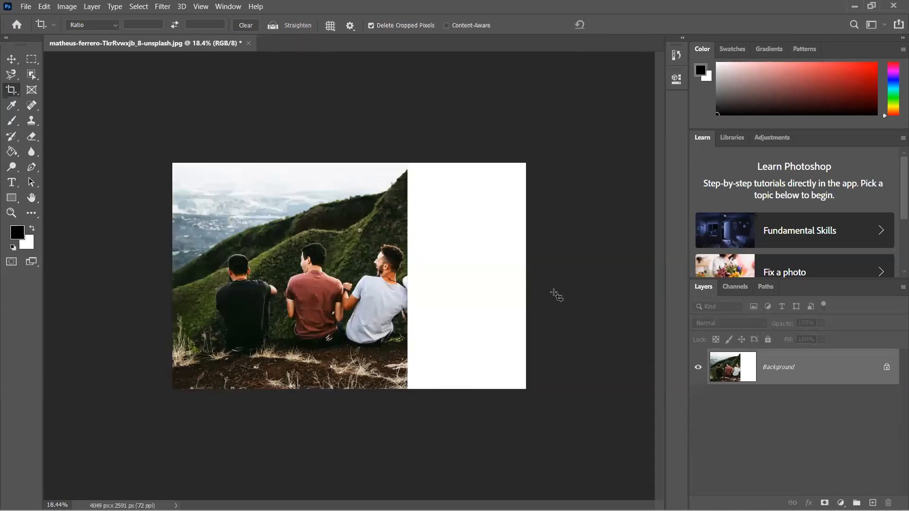
key("ctrl+z")
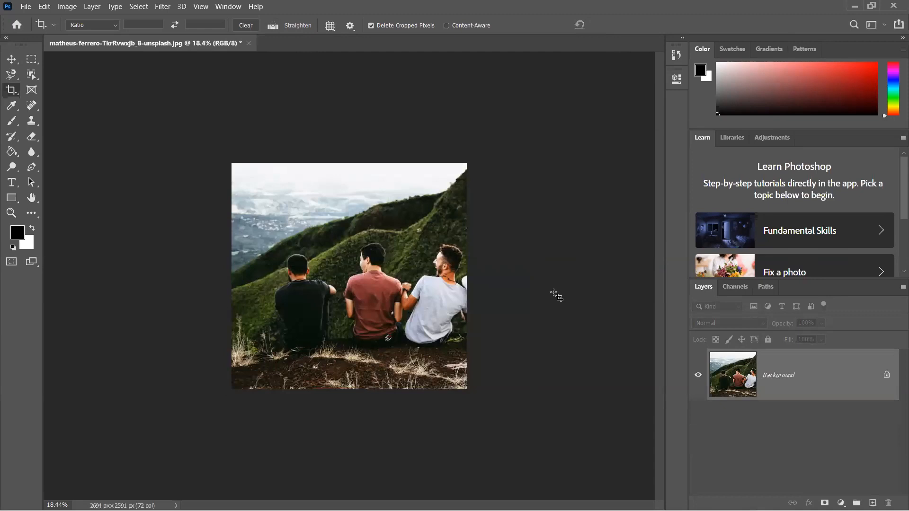
key("ctrl+z")
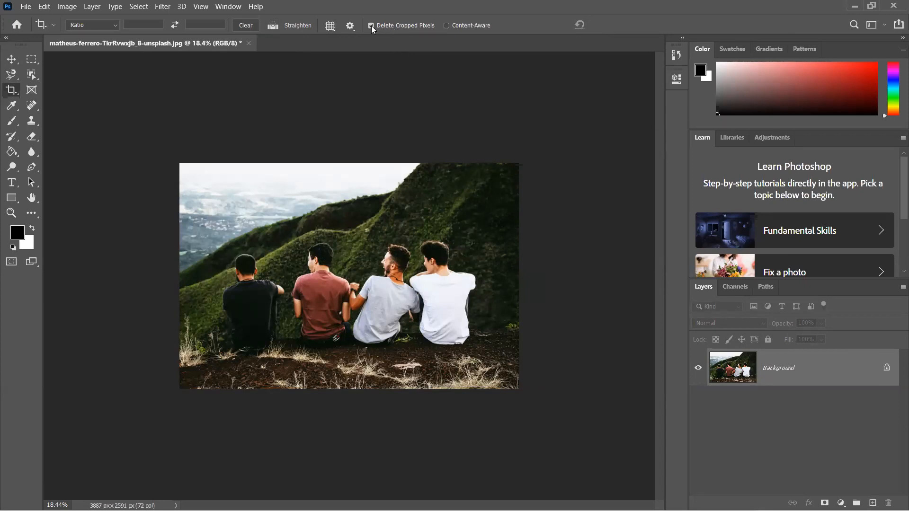
- With Delete Cropped Pixels turned off, crop away the photo's right side to about 2629 px wide
left_click(462, 263)
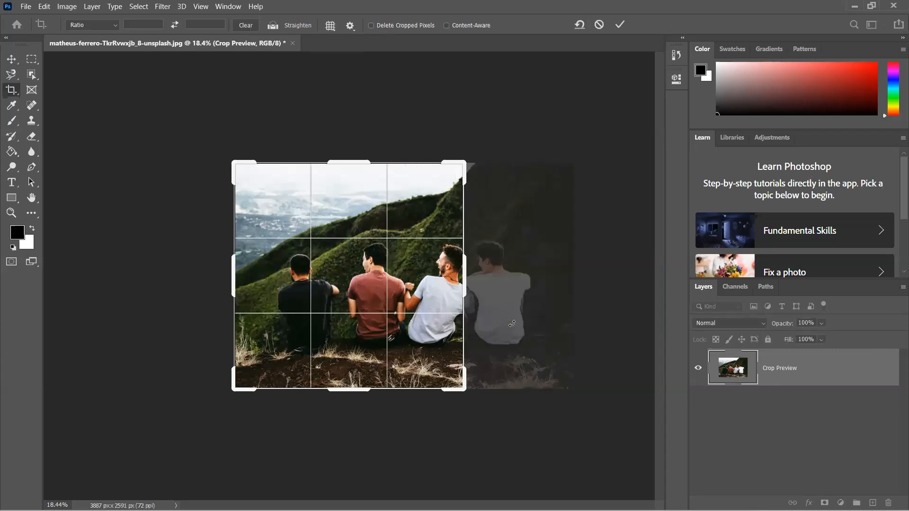
key("Return")
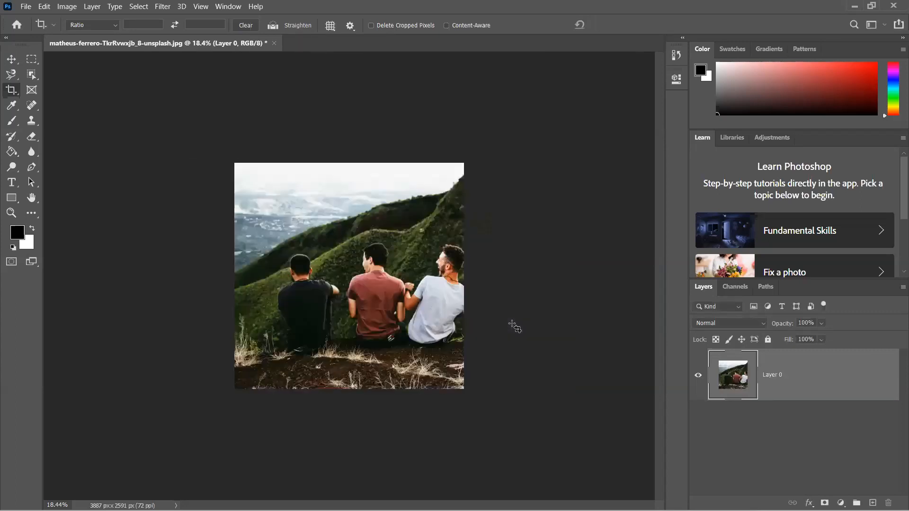
- Restore the hidden right side of the photo with the Crop tool, back to 3887 px wide
key("v")
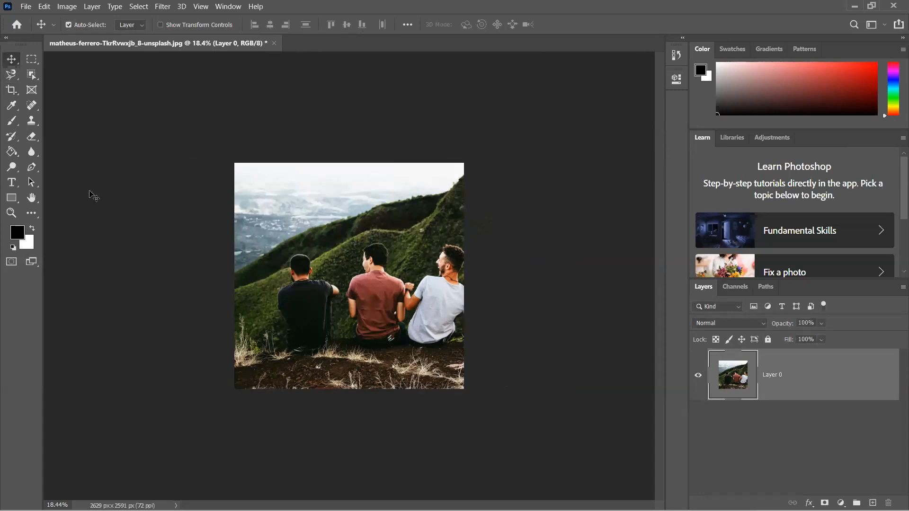
left_click(16, 90)
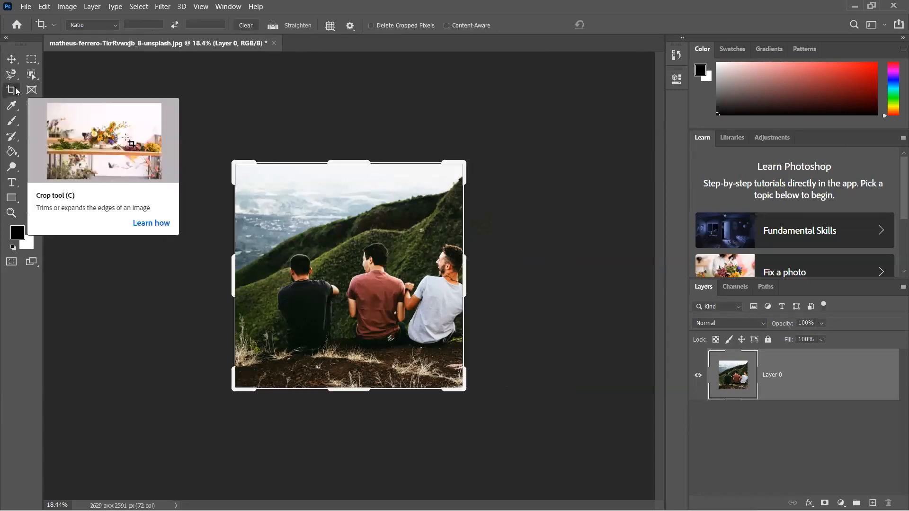
left_click(465, 277)
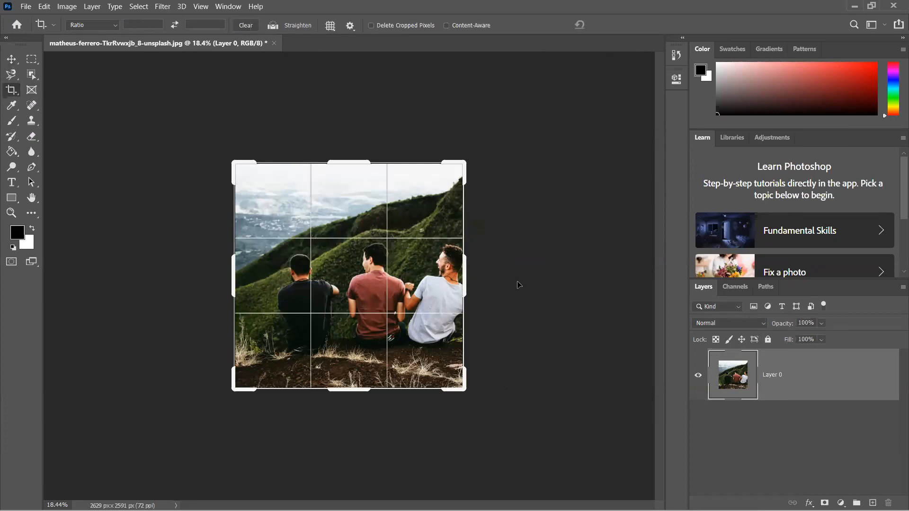
key("ctrl+z")
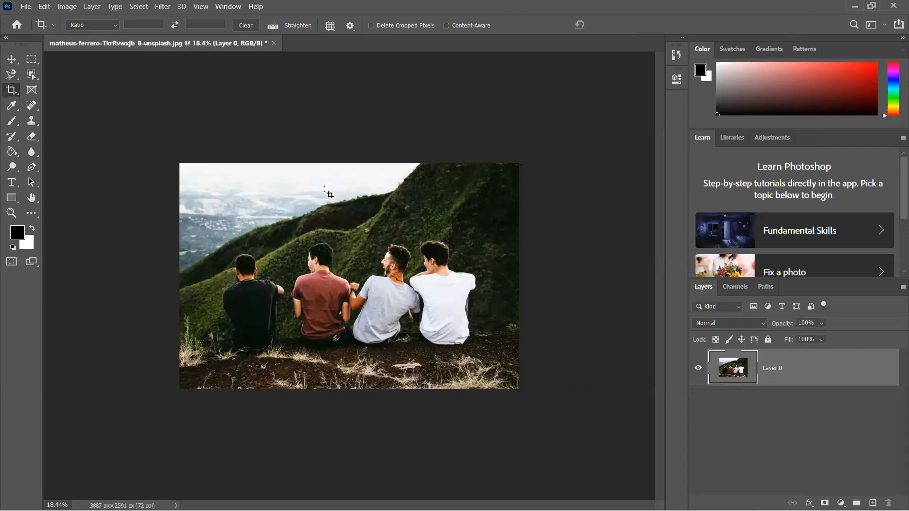
- Extend the canvas above the photo to about 3078 px tall with the Crop tool, and undo the extension
left_click(329, 195)
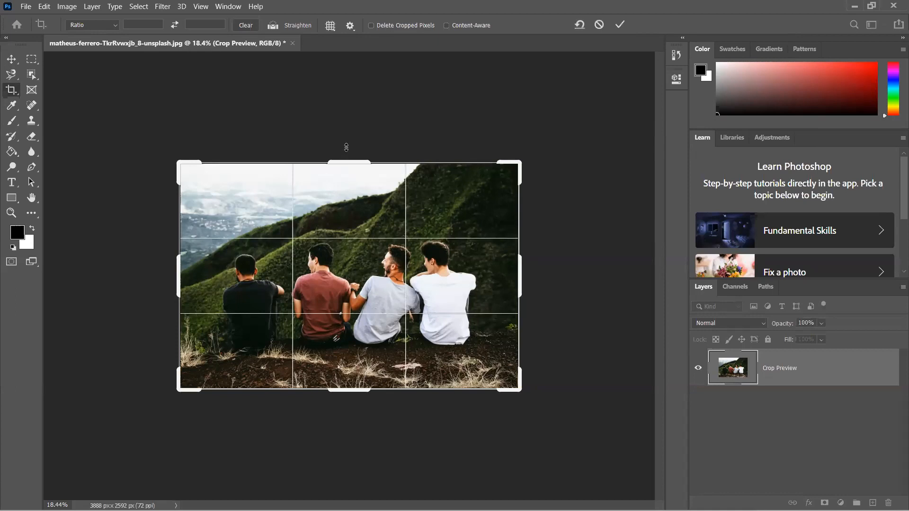
left_click_drag(346, 163, 346, 140)
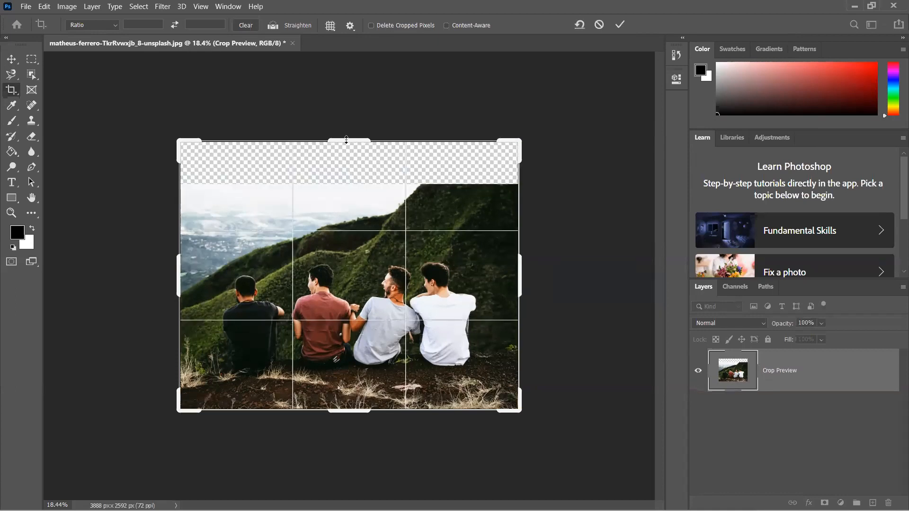
key("Return")
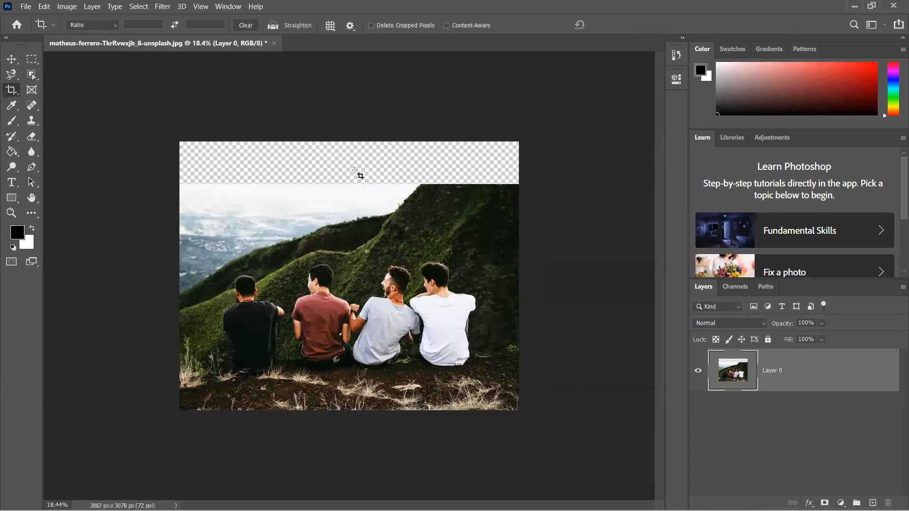
key("ctrl+z")
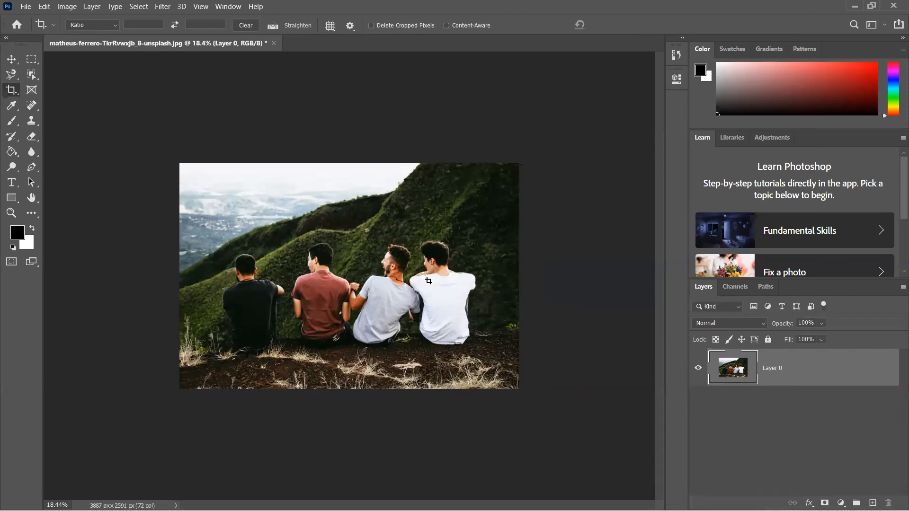
- Crop the photo's right side to about 2631 px wide, and expand the crop again to recover the hidden area up to 3887 px
left_click(497, 277)
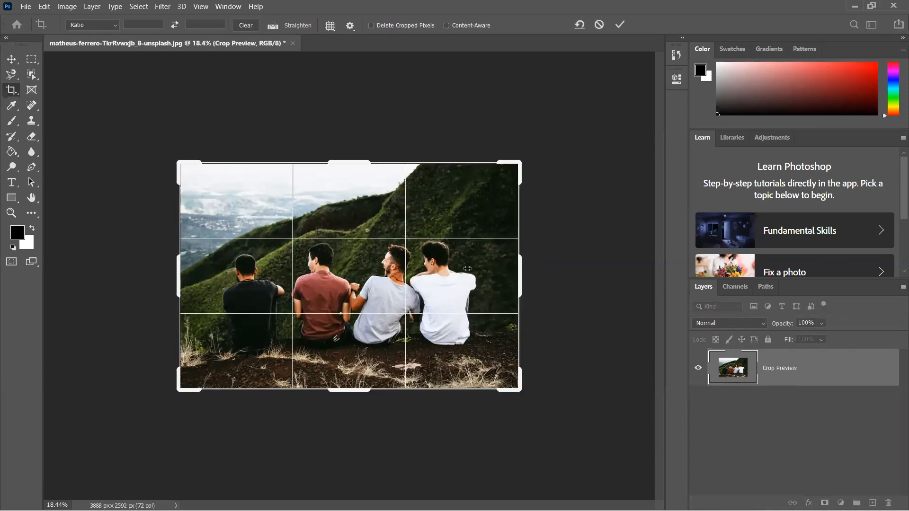
left_click_drag(520, 269, 468, 268)
key("Return")
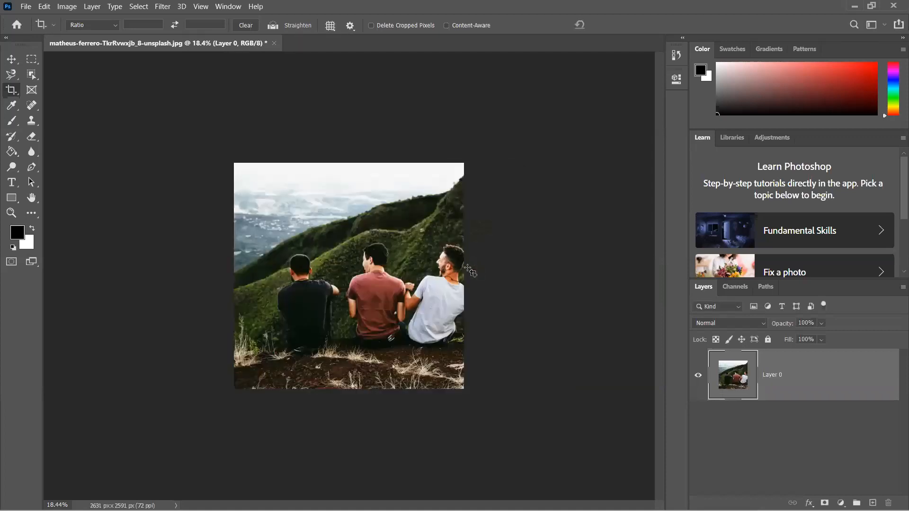
left_click(448, 269)
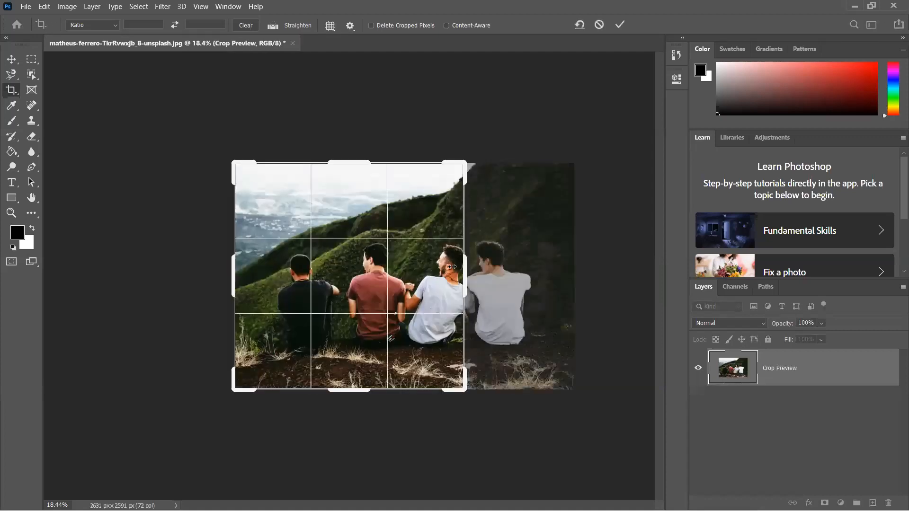
left_click_drag(520, 278, 574, 278)
key("Return")
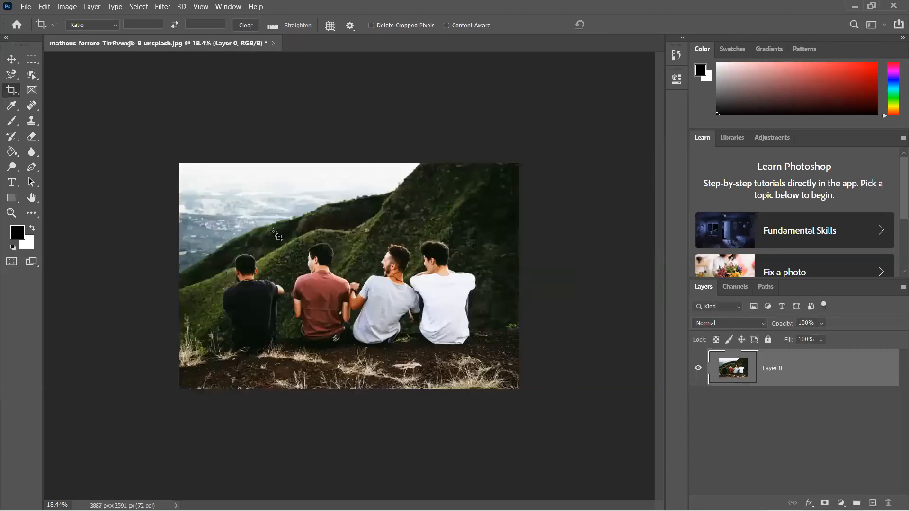
- Extend the canvas above the photo to about 2905 px tall, apply the crop, and undo it
left_click(308, 232)
left_click_drag(337, 167, 344, 146)
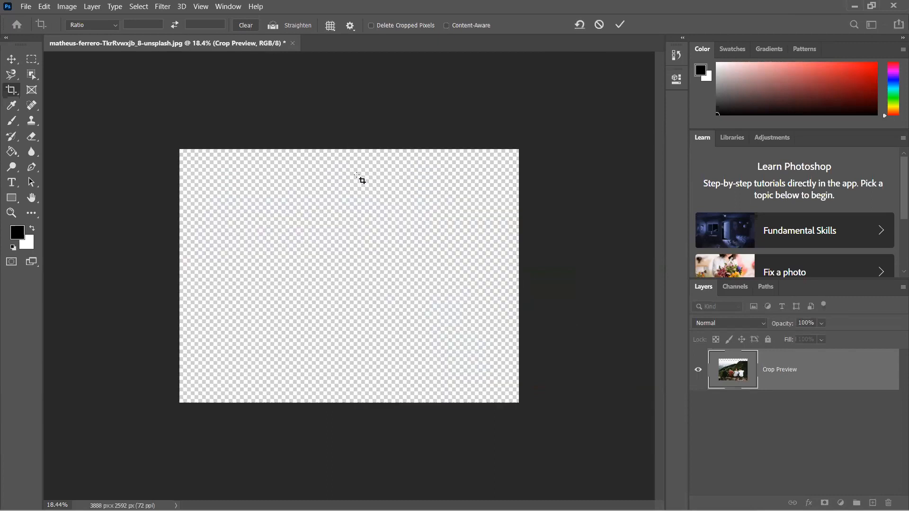
key("Return")
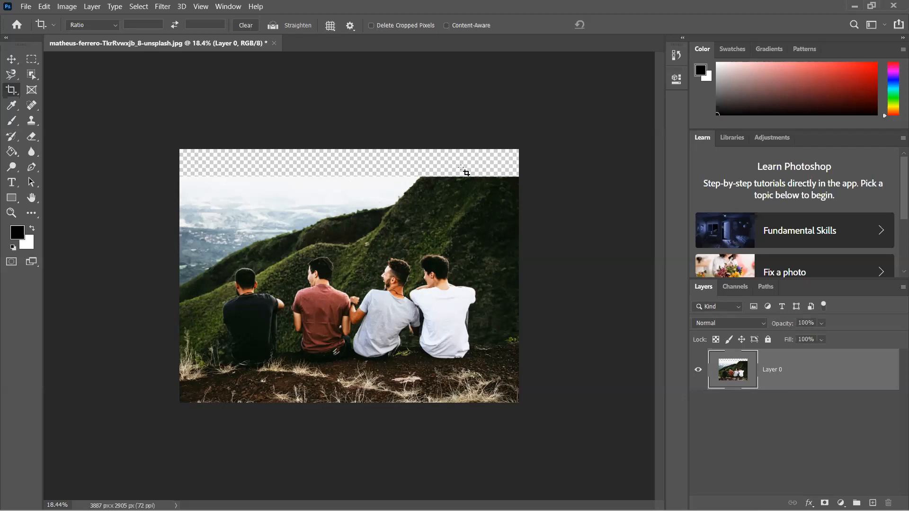
key("ctrl")
key("ctrl+z")
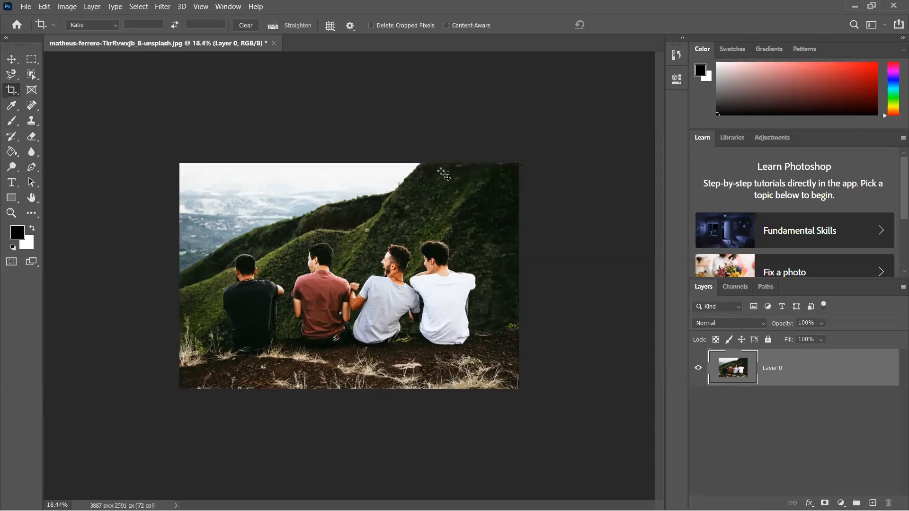
- Extend the canvas above the photo to about 3035 px tall, and undo the applied crop
left_click(366, 179)
left_click_drag(360, 159, 360, 142)
key("Return")
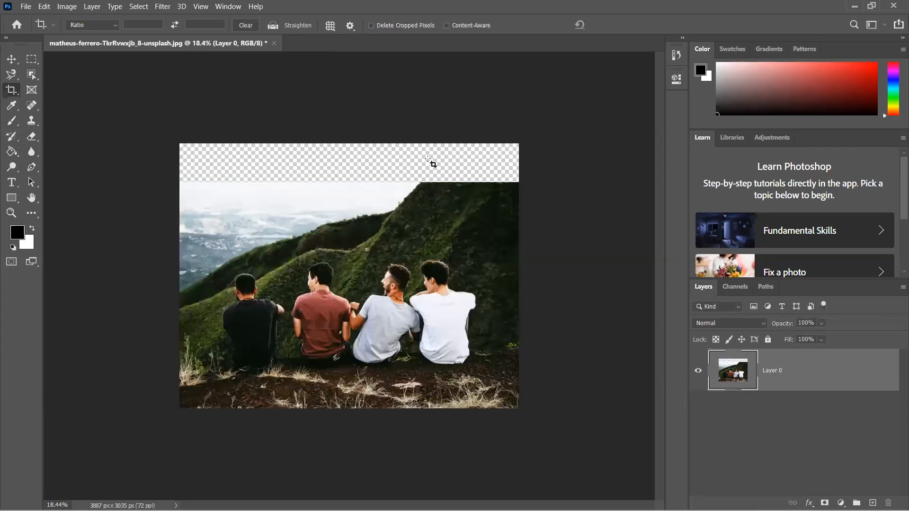
key("ctrl+z")
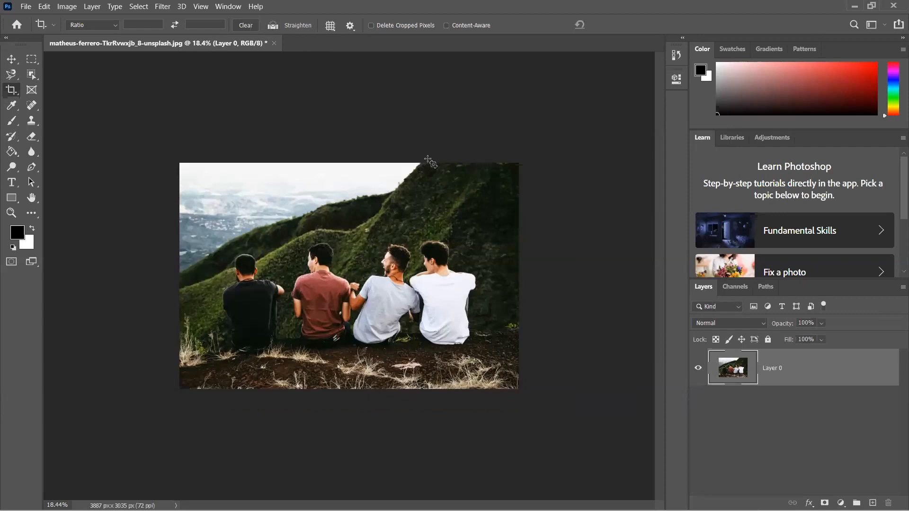
- Turn on Content-Aware for the Crop tool and extend the canvas above the photo to about 2862 px tall
left_click(446, 25)
left_click(350, 156)
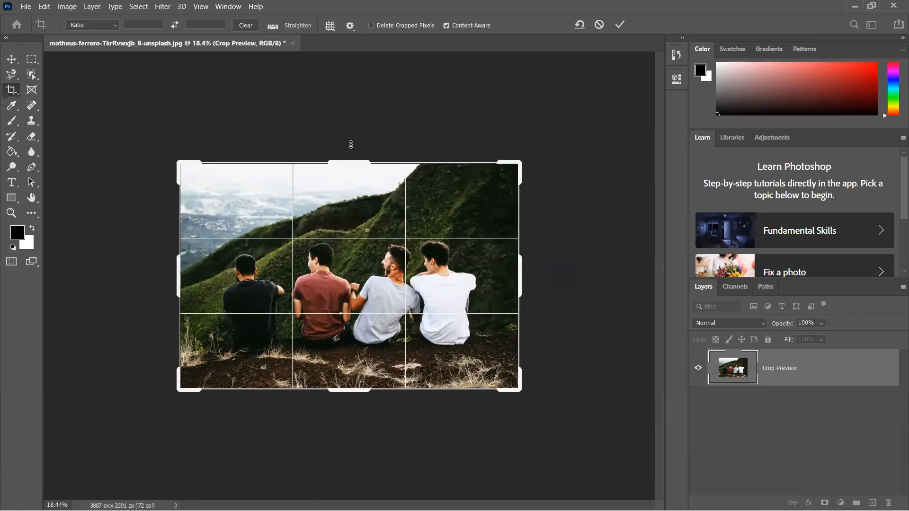
left_click_drag(350, 144, 350, 146)
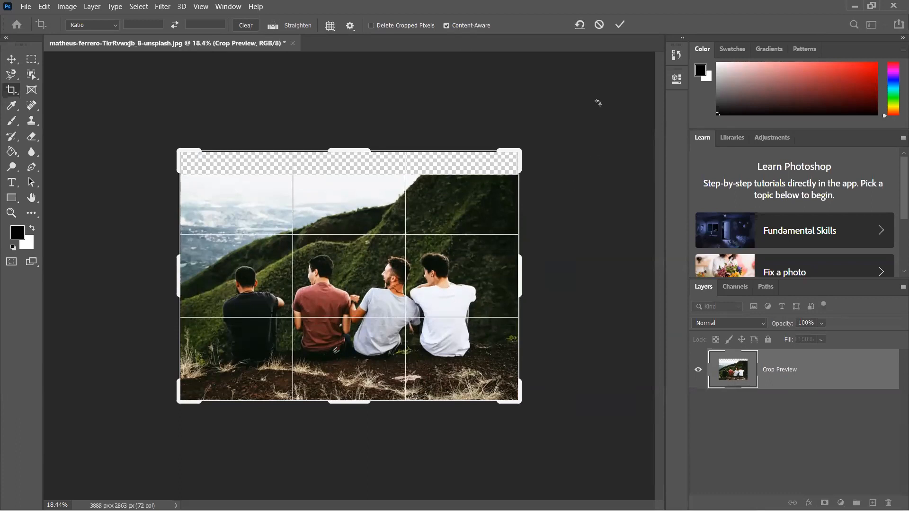
key("Return")
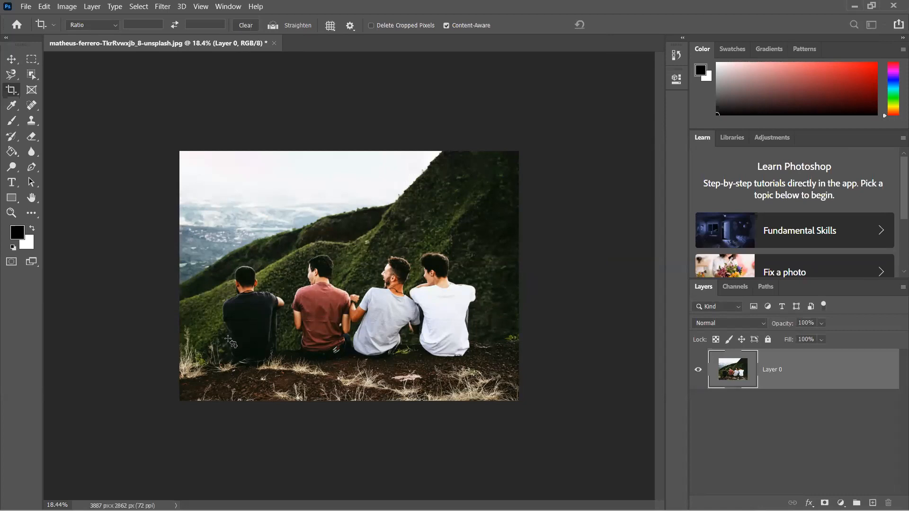
- Extend the canvas beyond the photo's left edge to about 4201 px wide with Content-Aware, and undo both content-aware extensions
left_click(185, 328)
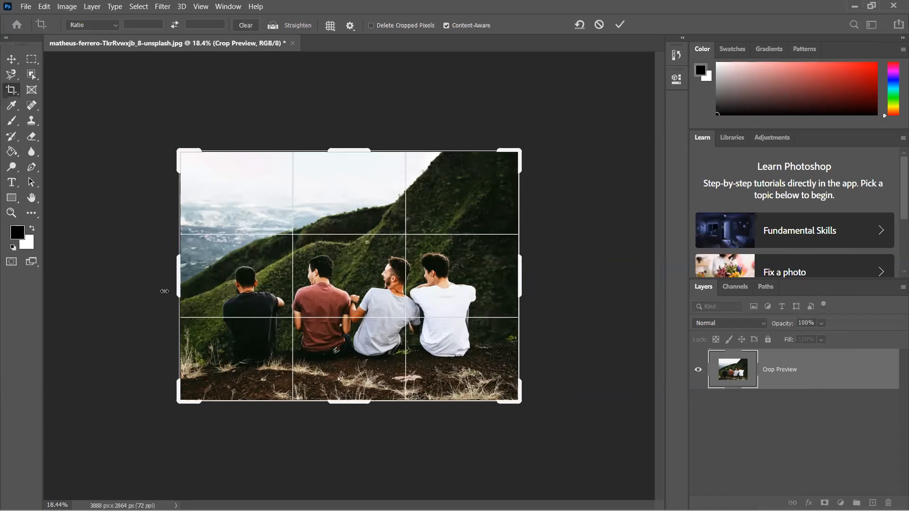
left_click_drag(162, 291, 148, 246)
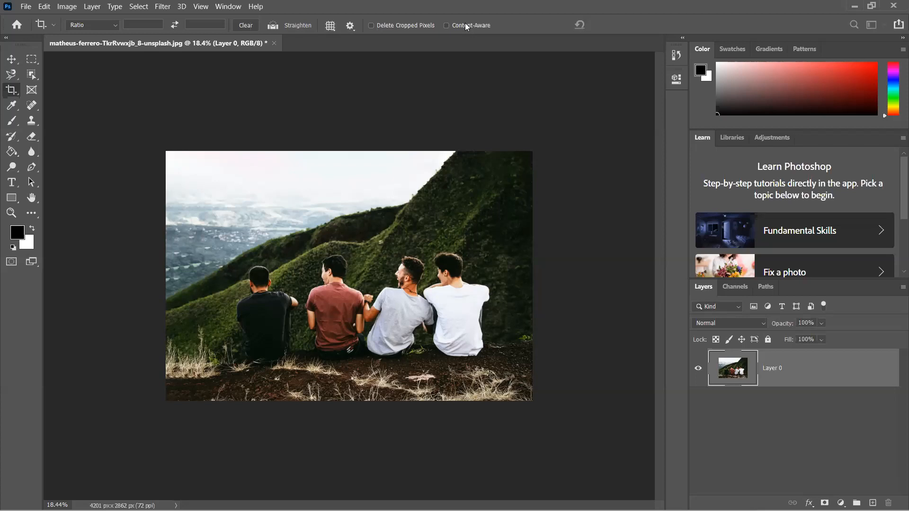
key("ctrl+z")
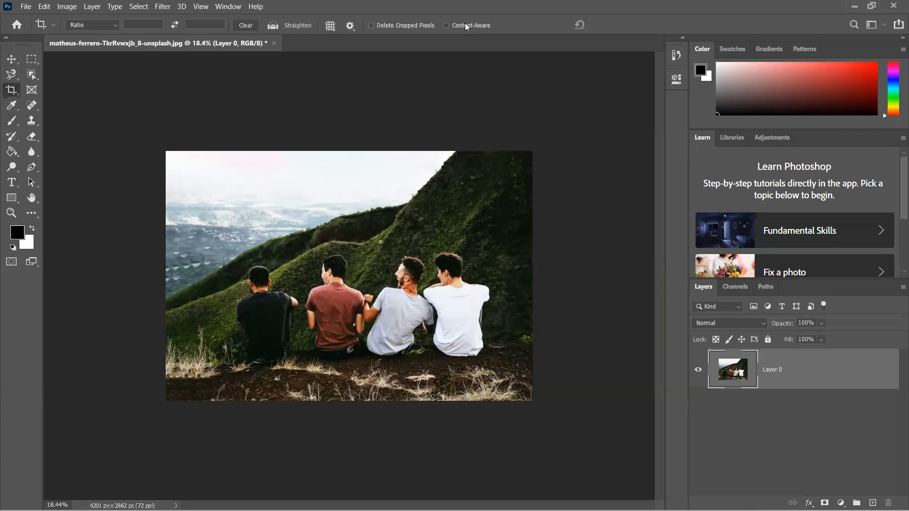
key("ctrl+z")
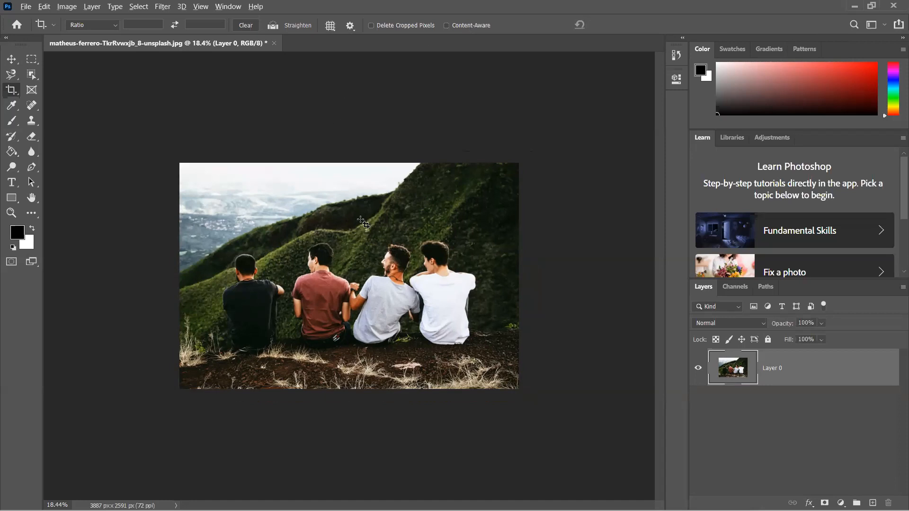
- Switch from the Crop tool to the Move tool
scroll(361, 220, "up", 2)
scroll(360, 220, "up", 1)
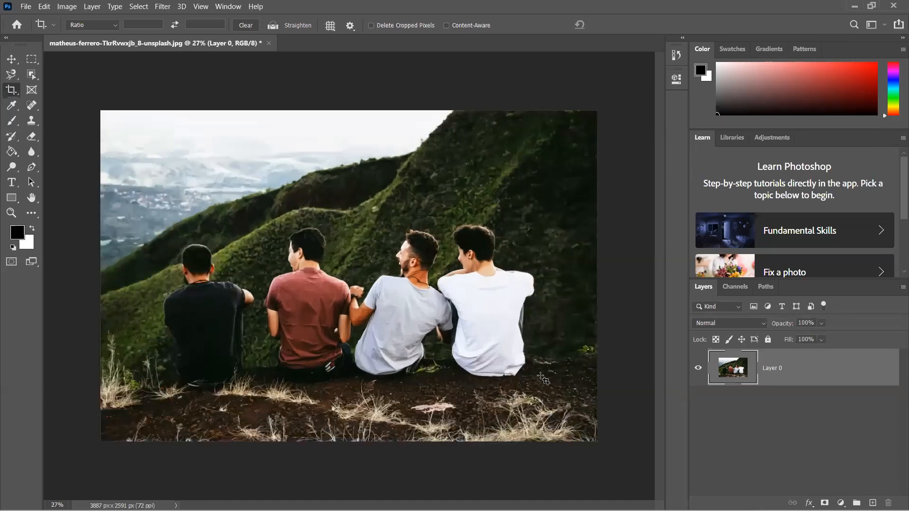
key("v")
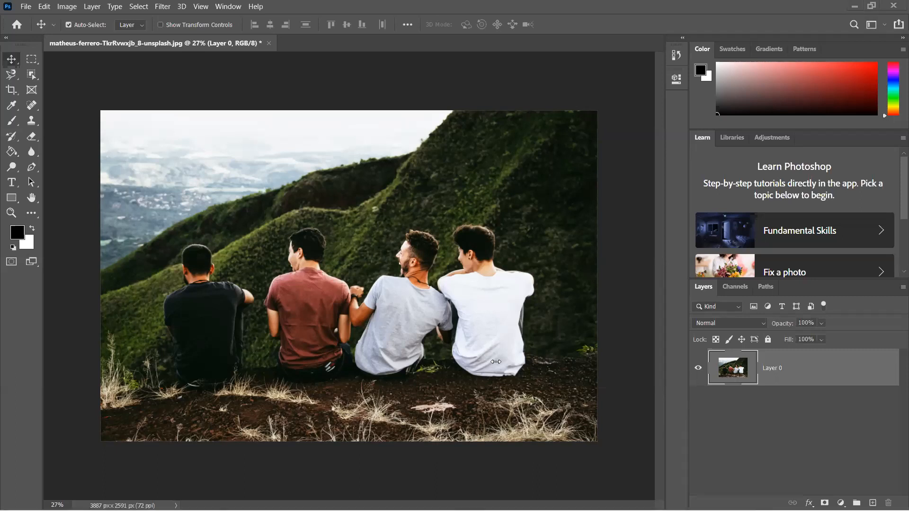
- Minimize Photoshop, open Google Chrome and search Google for "logo.png"
left_click(853, 7)
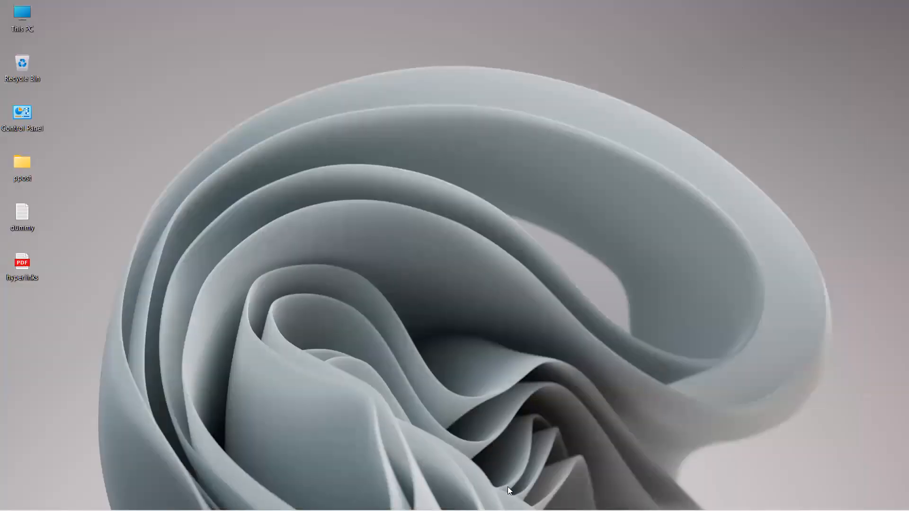
mouse_move(537, 510)
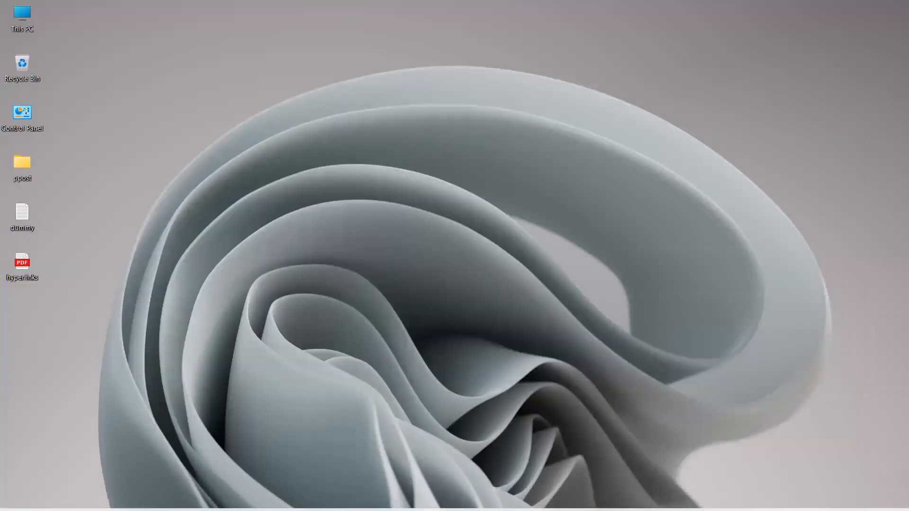
left_click(416, 497)
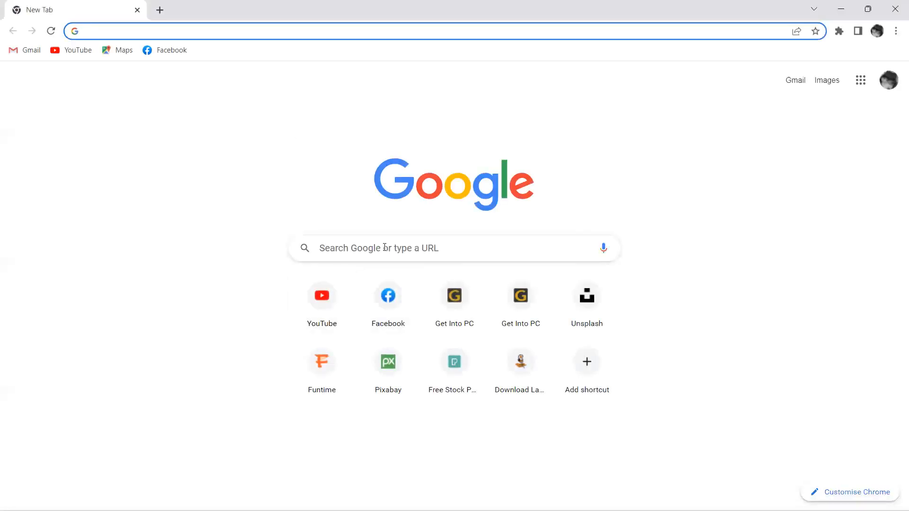
left_click(385, 247)
type("l")
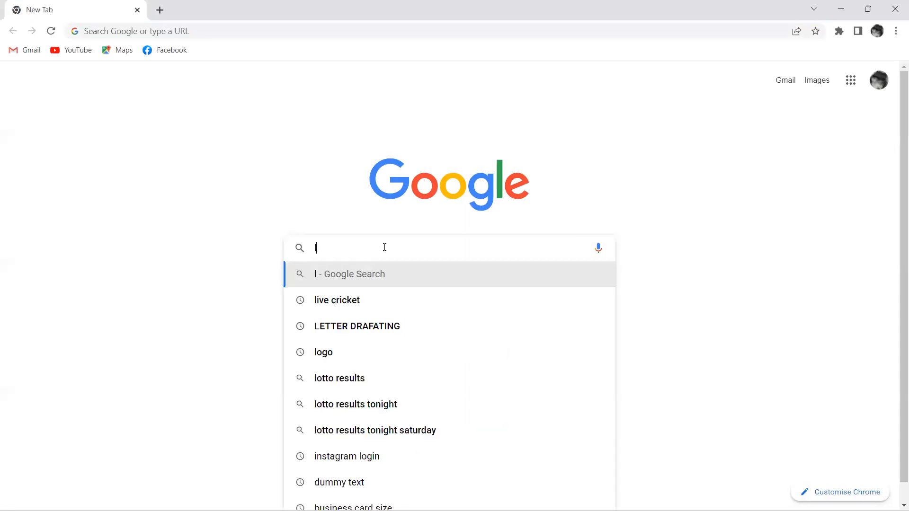
type("ogo.")
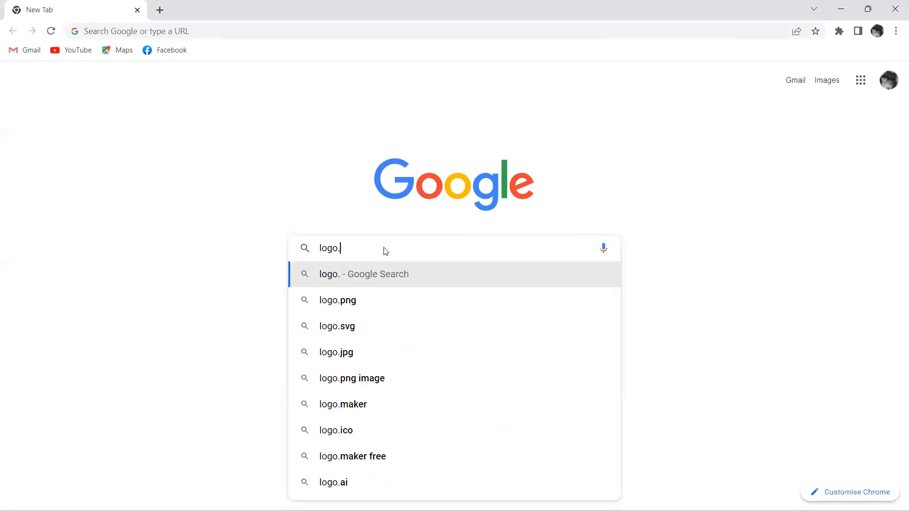
type("png")
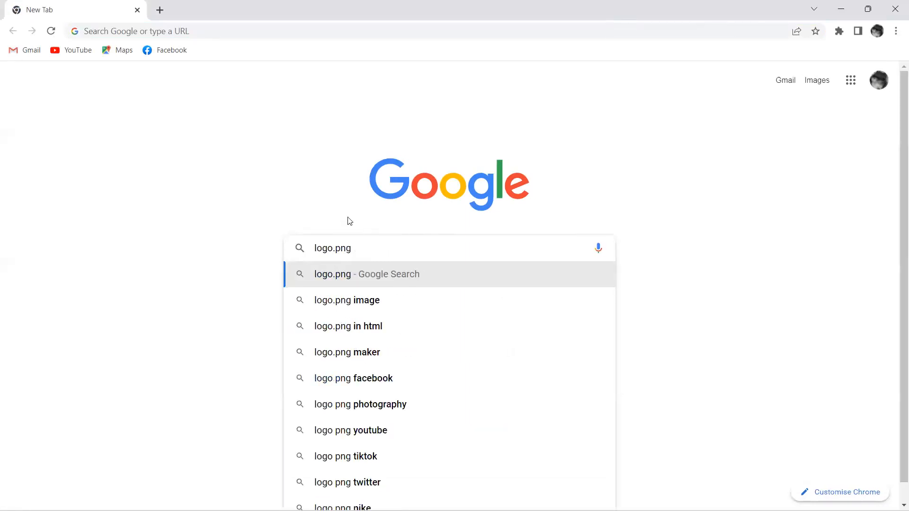
key("Return")
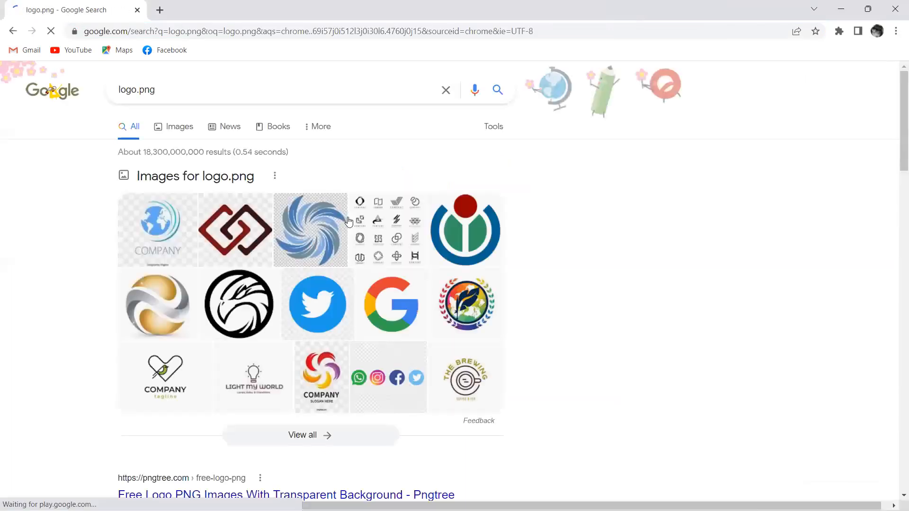
- Change the Google search to "logo" and show the image results
left_click(201, 85)
left_click_drag(178, 88, 110, 101)
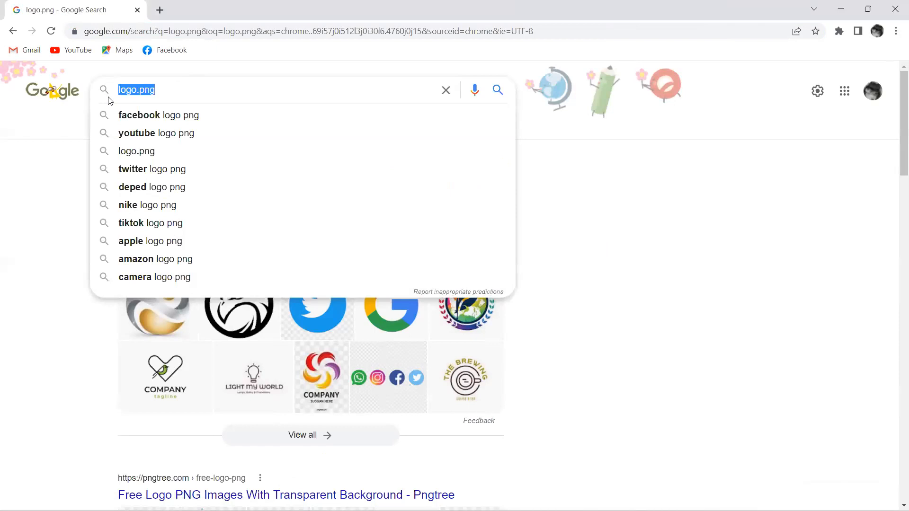
type("logo")
key("Return")
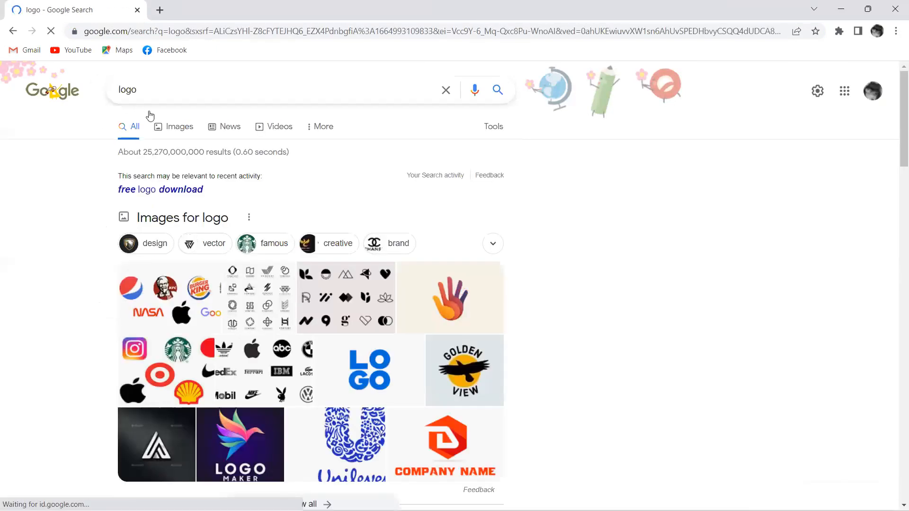
left_click(166, 128)
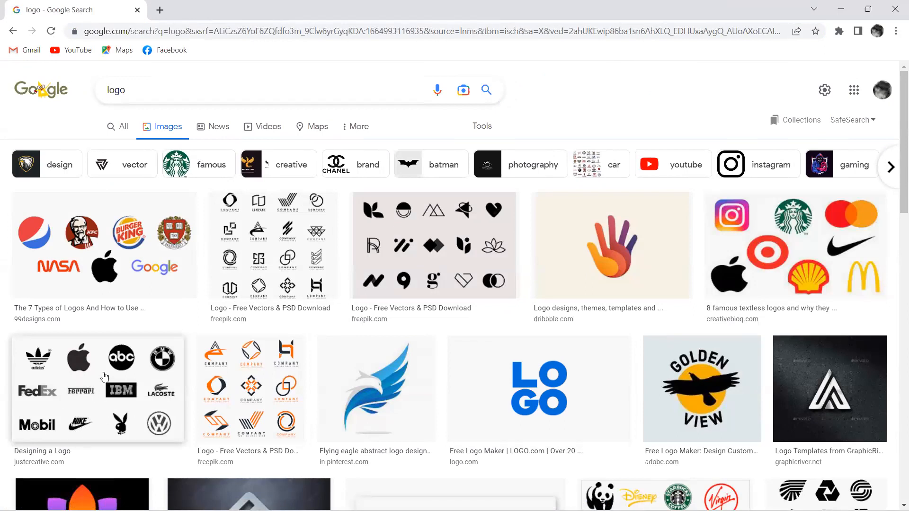
- Save the black-and-white brand logos picture to the Desktop as black-white-logos in JPEG format, close the browser and preview the saved file
left_click(119, 388)
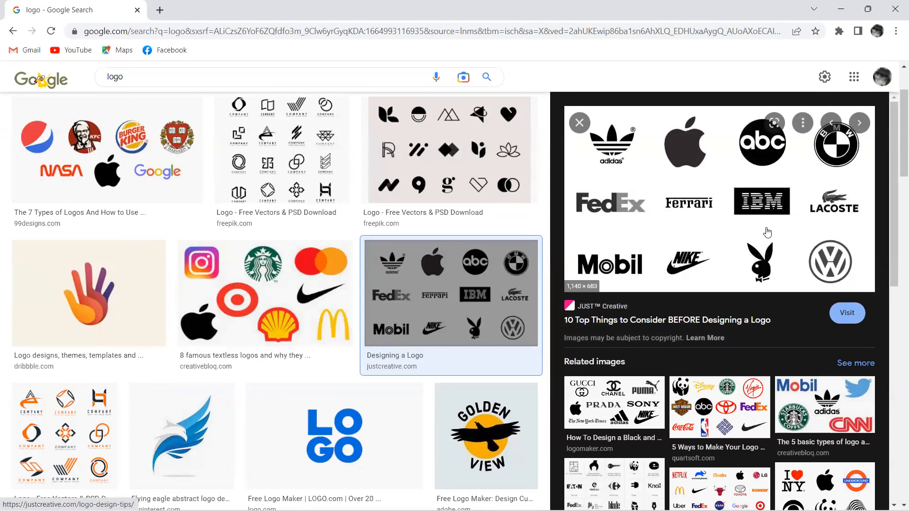
right_click(731, 217)
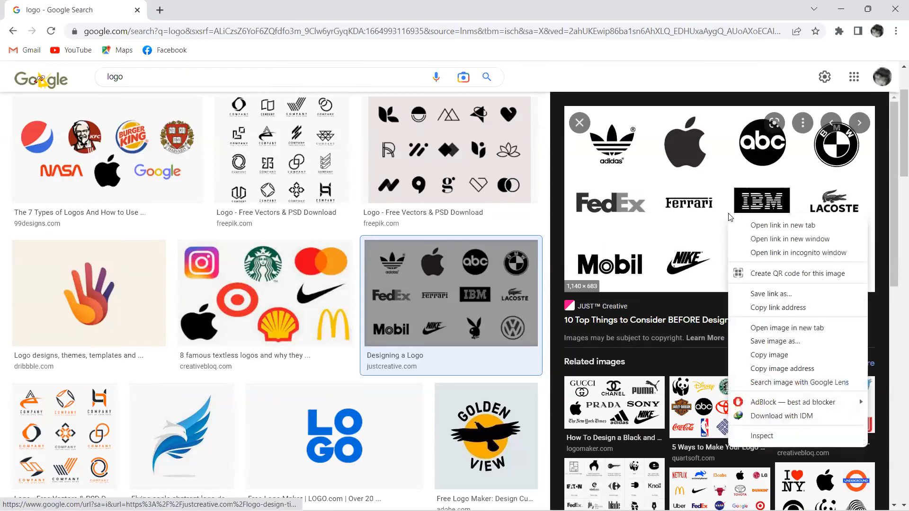
left_click(765, 341)
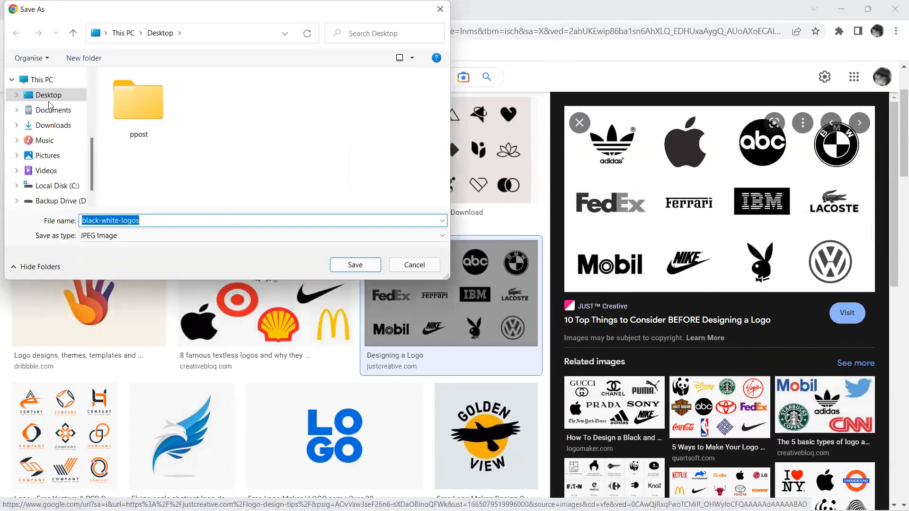
left_click(355, 264)
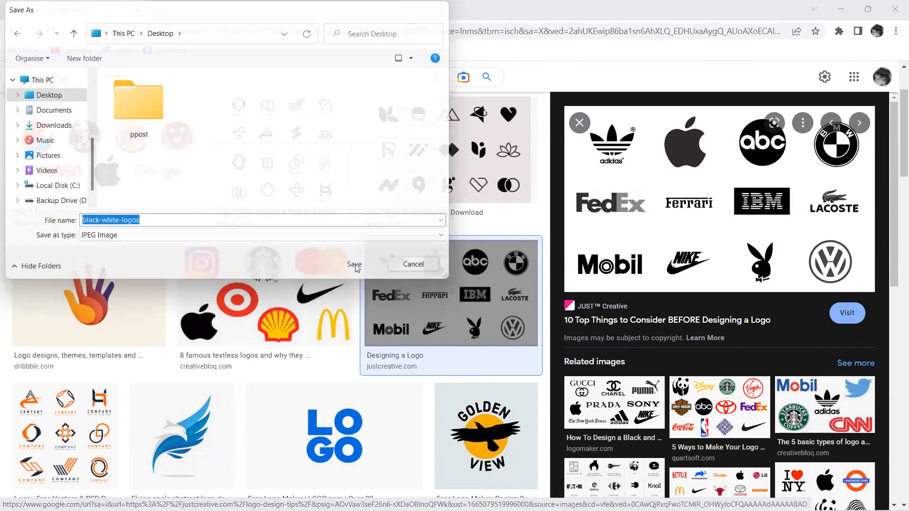
left_click(894, 3)
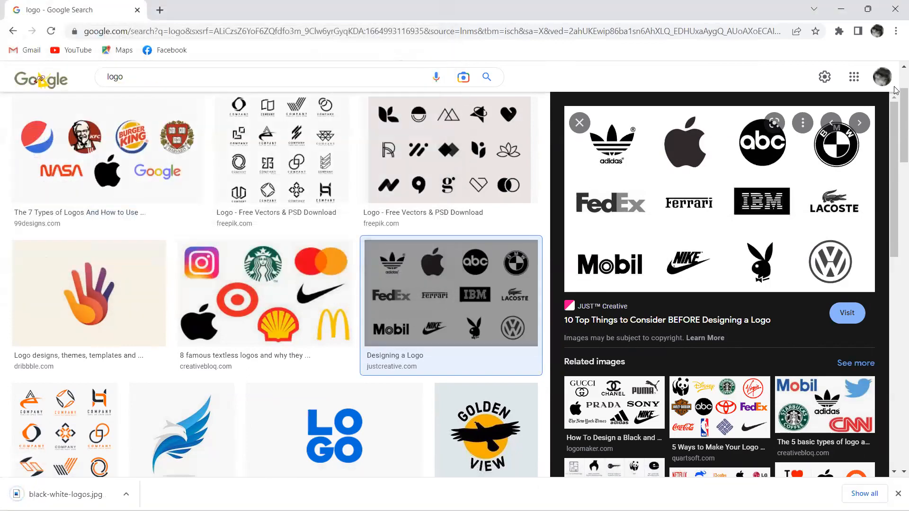
double_click(22, 314)
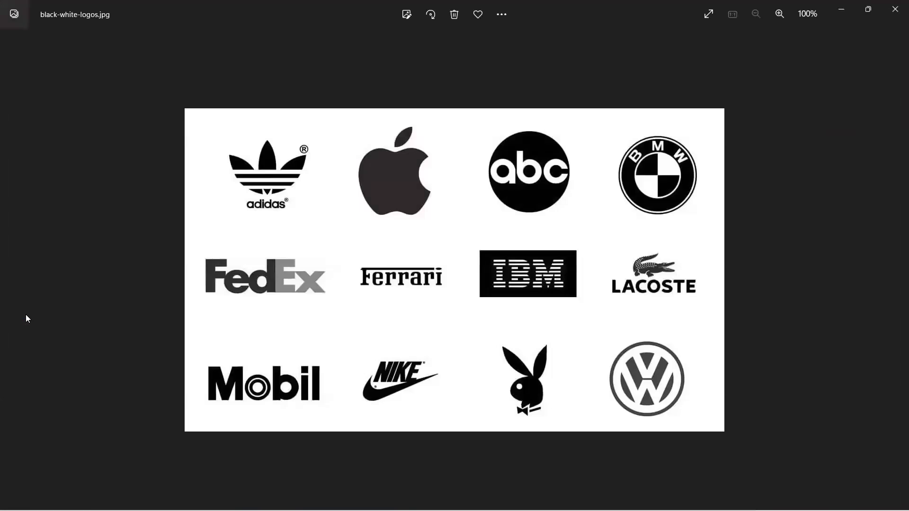
left_click(895, 8)
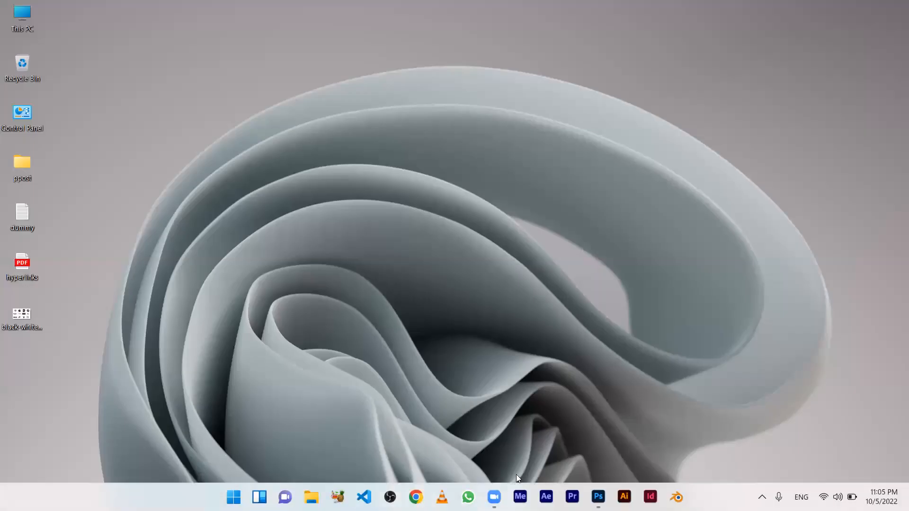
- Switch to Photoshop and open the black-white-logos image from the Desktop
left_click(598, 496)
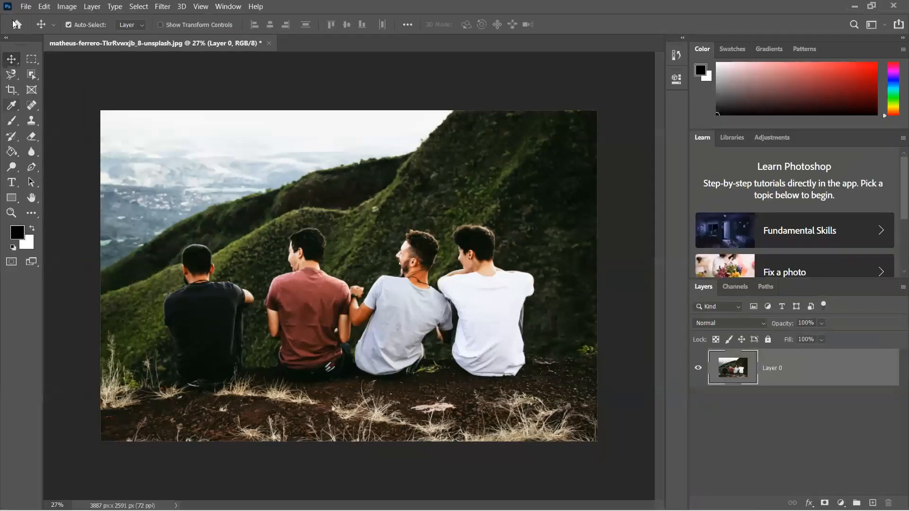
left_click(23, 9)
left_click(29, 29)
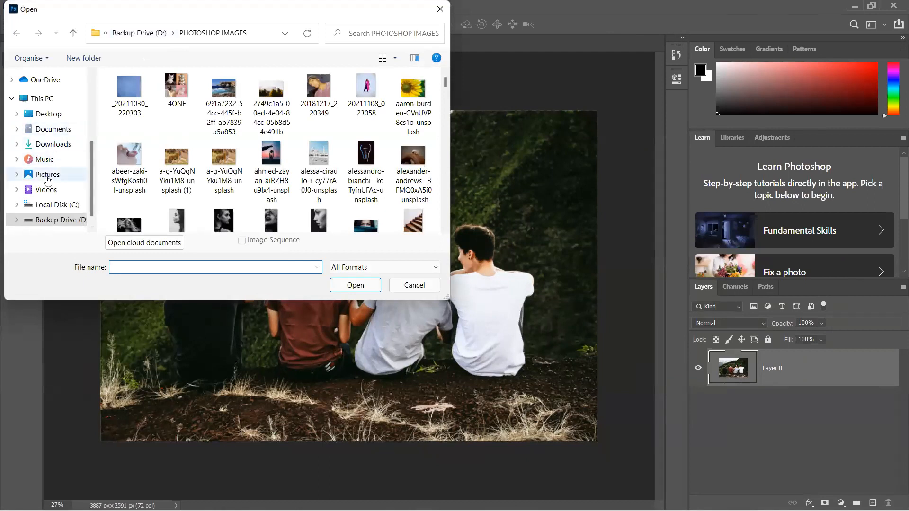
scroll(40, 173, "up", 1)
left_click(54, 131)
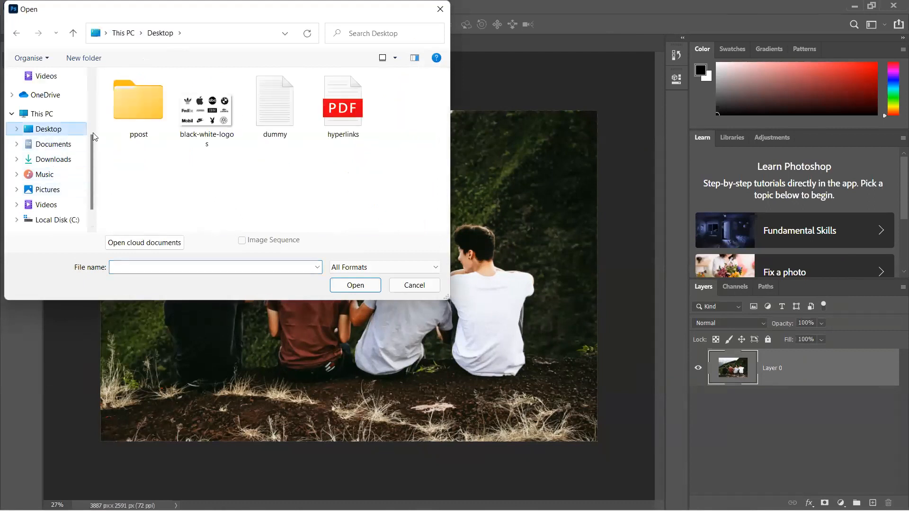
double_click(217, 127)
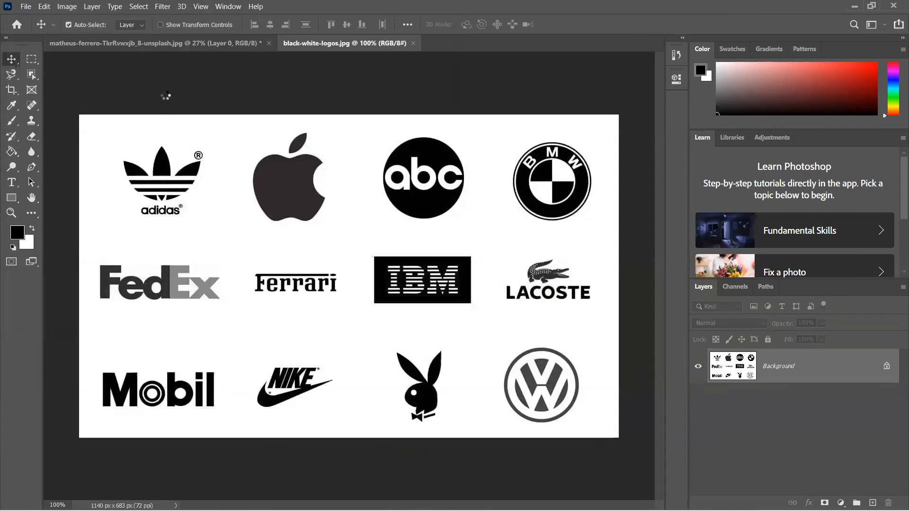
- Crop the black-white-logos image tightly around the adidas logo, to about 186 × 157 px
key("ctrl+Tab")
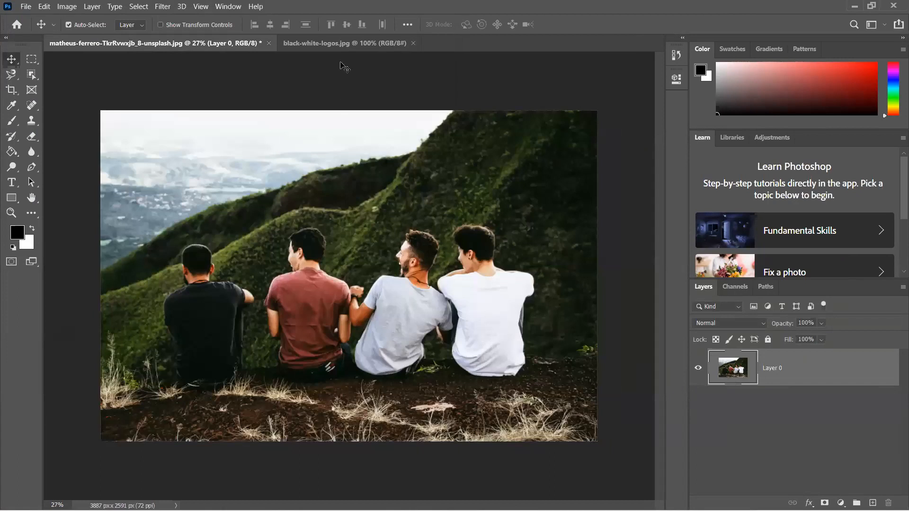
left_click(340, 47)
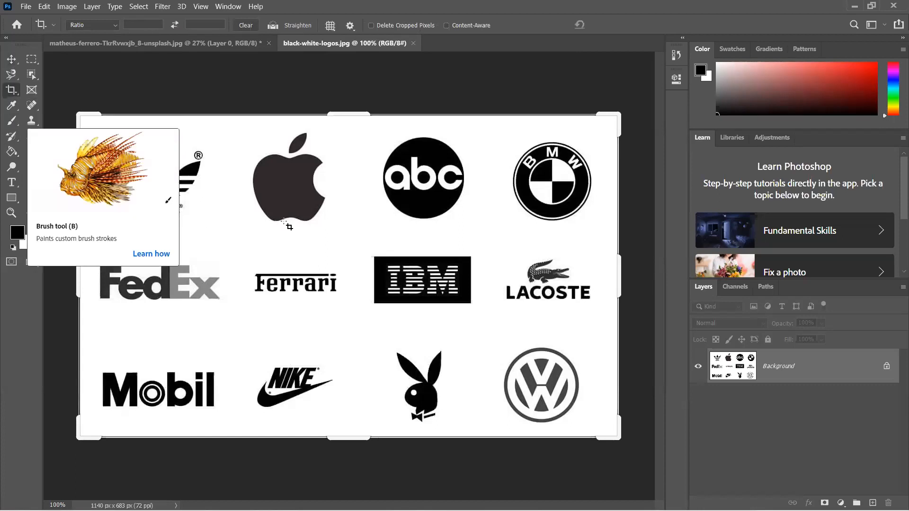
left_click_drag(617, 274, 424, 276)
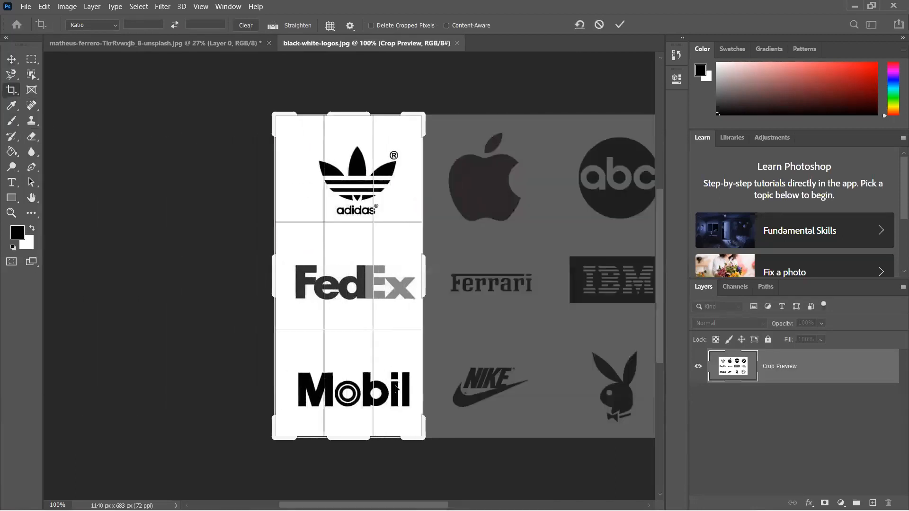
left_click_drag(348, 437, 349, 333)
left_click_drag(270, 278, 293, 282)
left_click_drag(402, 274, 396, 260)
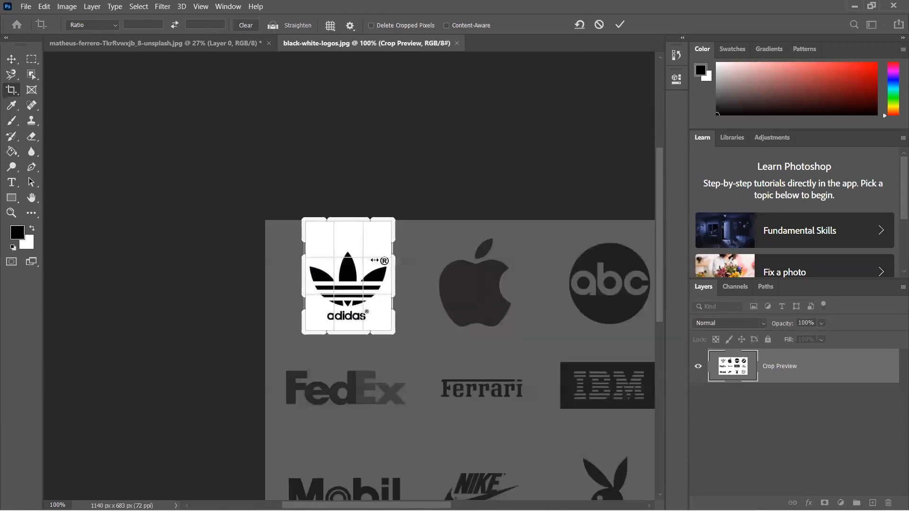
left_click_drag(354, 217, 354, 230)
left_click_drag(360, 320, 360, 317)
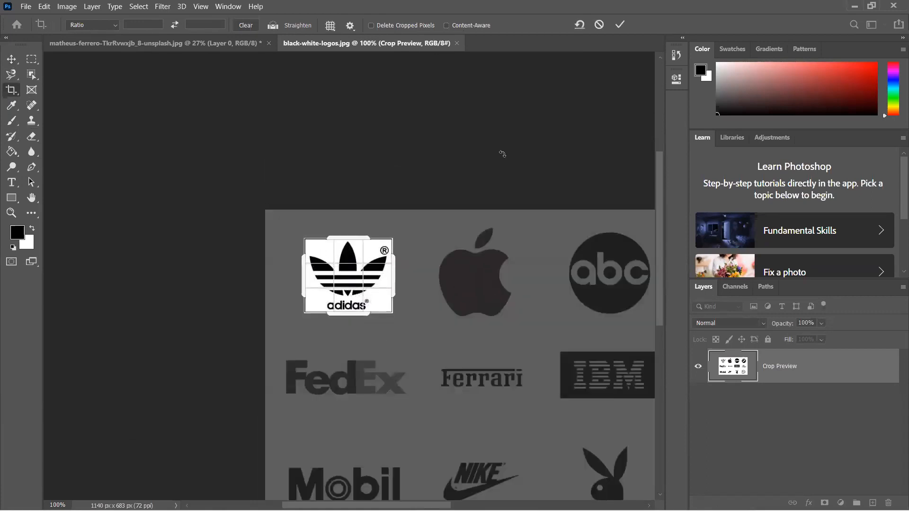
left_click(617, 25)
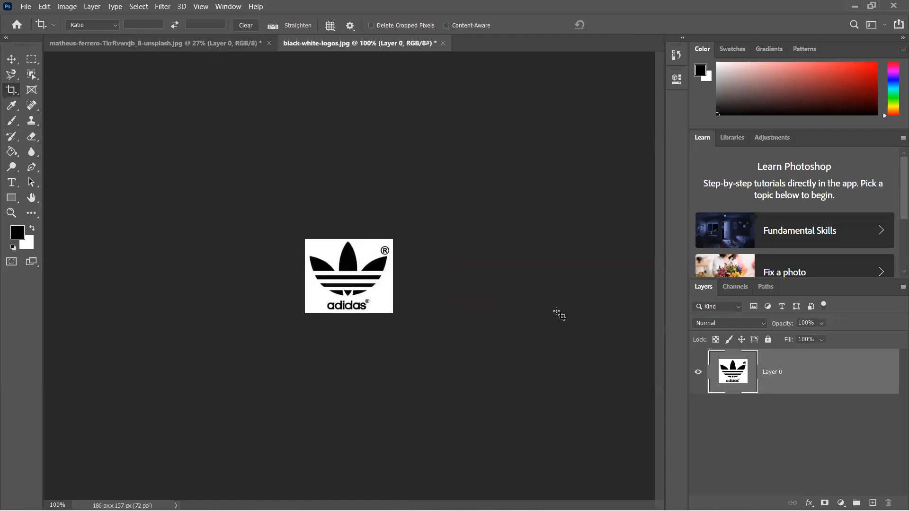
- Copy the whole cropped adidas logo and paste it into the photo of the four men as a new layer
key("ctrl")
key("ctrl+a")
key("ctrl+Tab")
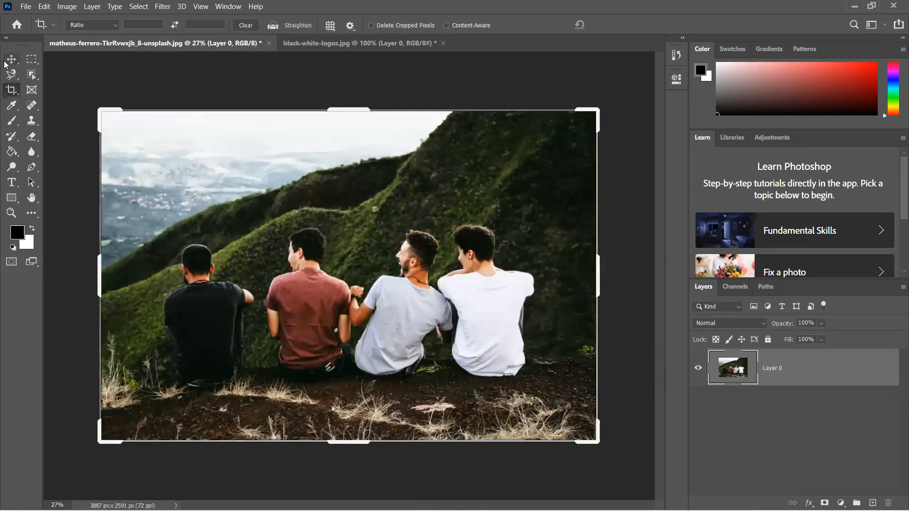
left_click(7, 60)
key("ctrl+v")
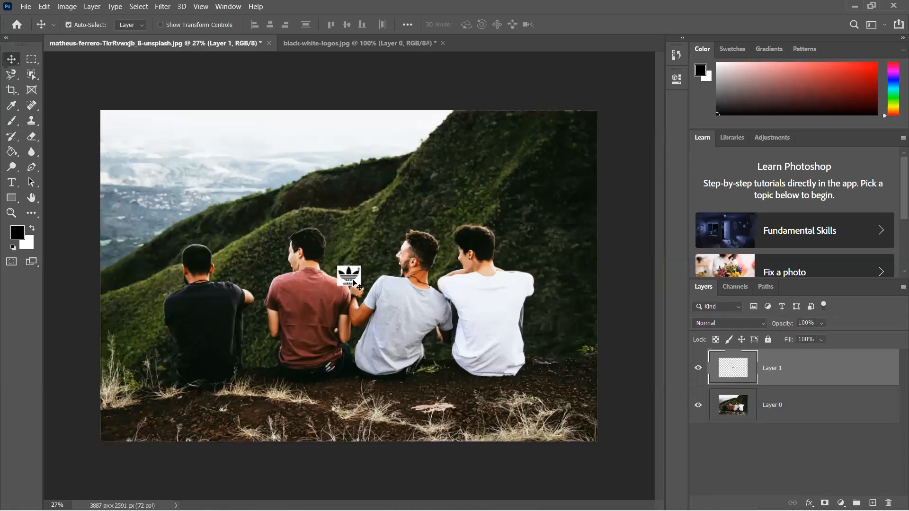
- Convert the pasted logo layer to a Smart Object, then enlarge it and place it on the back of the white T-shirt
right_click(783, 372)
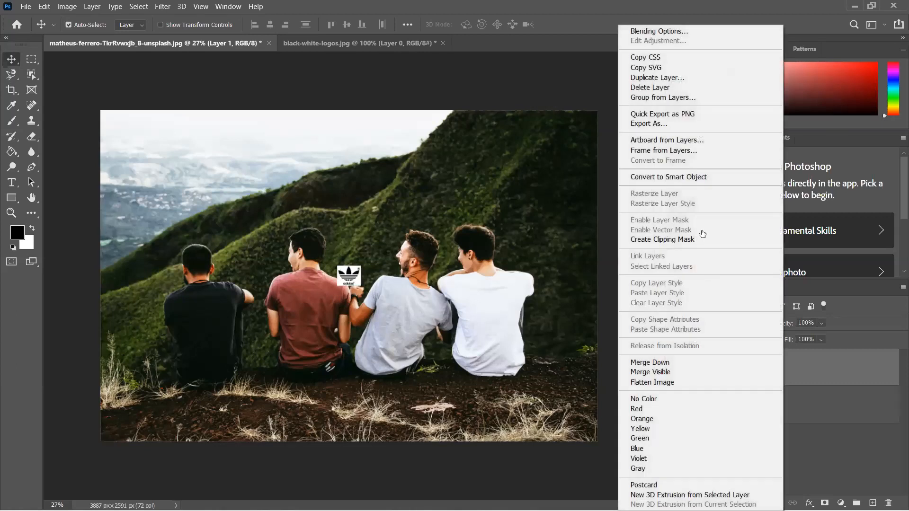
left_click(698, 178)
key("ctrl")
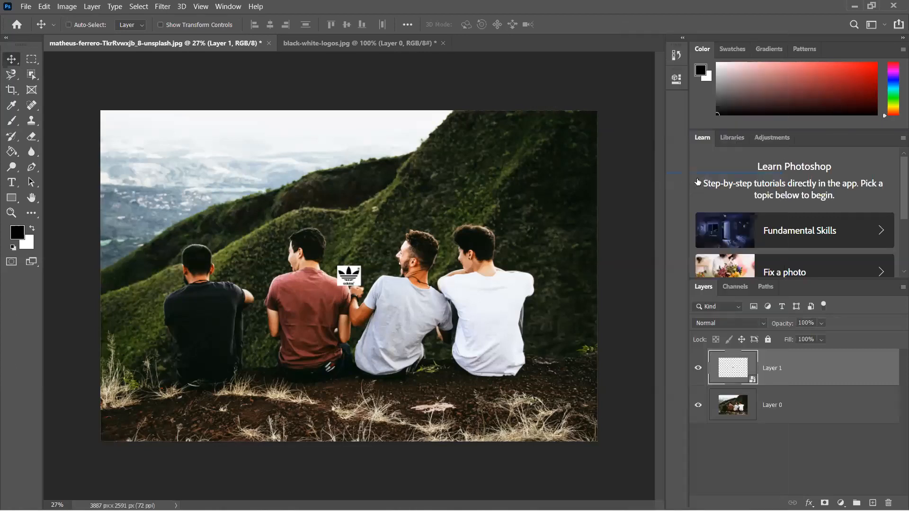
key("ctrl+t")
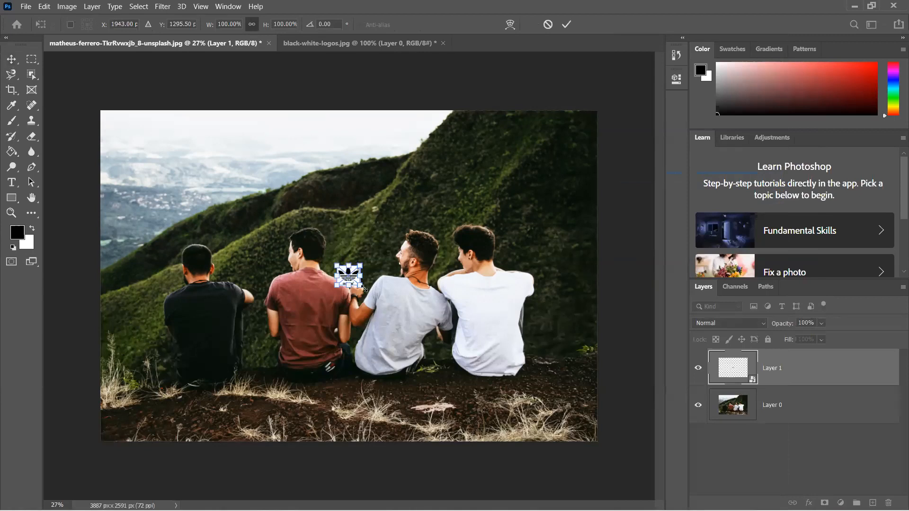
left_click_drag(359, 287, 487, 320)
key("Return")
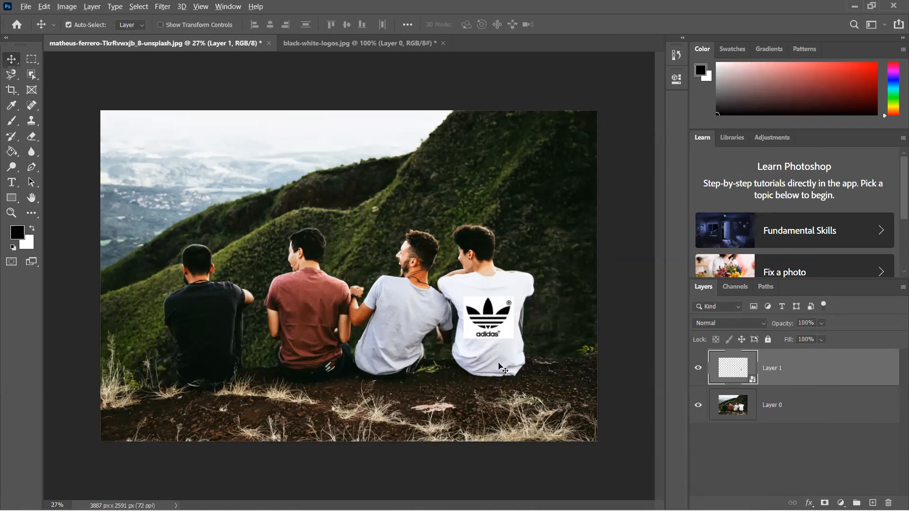
- Move the adidas logo slightly up the back of the white T-shirt and scale it down proportionally to about 180%
scroll(499, 367, "up", 5)
scroll(500, 367, "up", 1)
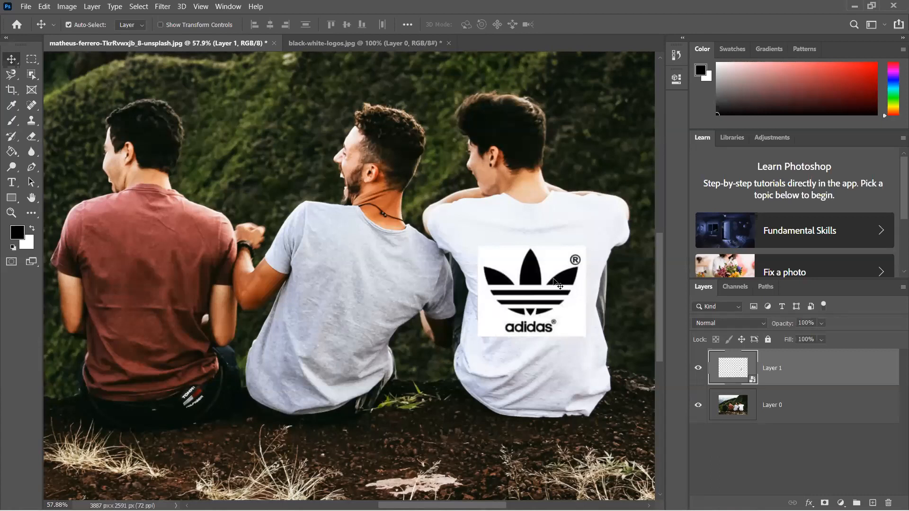
left_click_drag(555, 281, 557, 268)
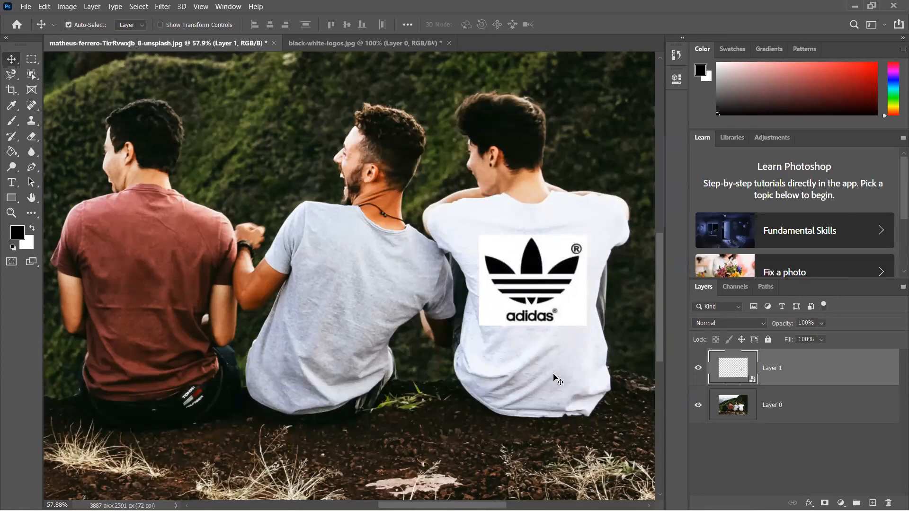
key("ctrl")
key("ctrl+t")
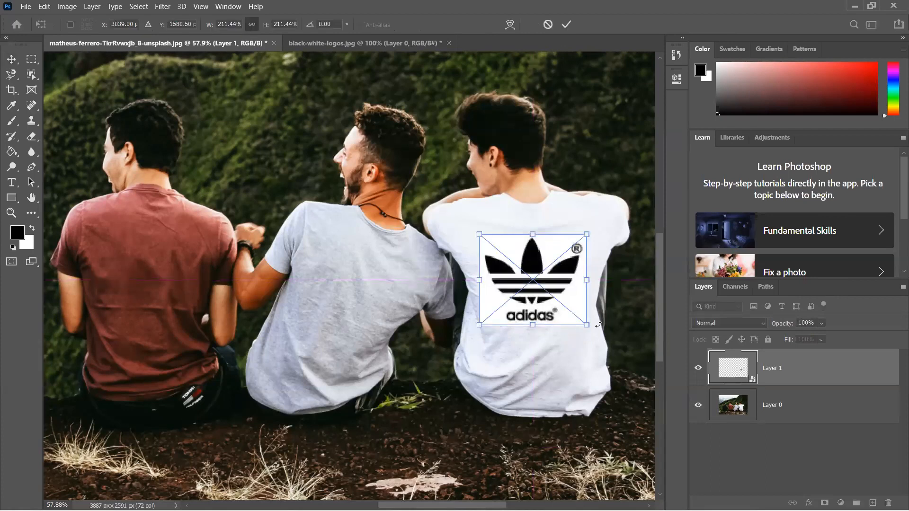
left_click_drag(586, 326, 573, 327)
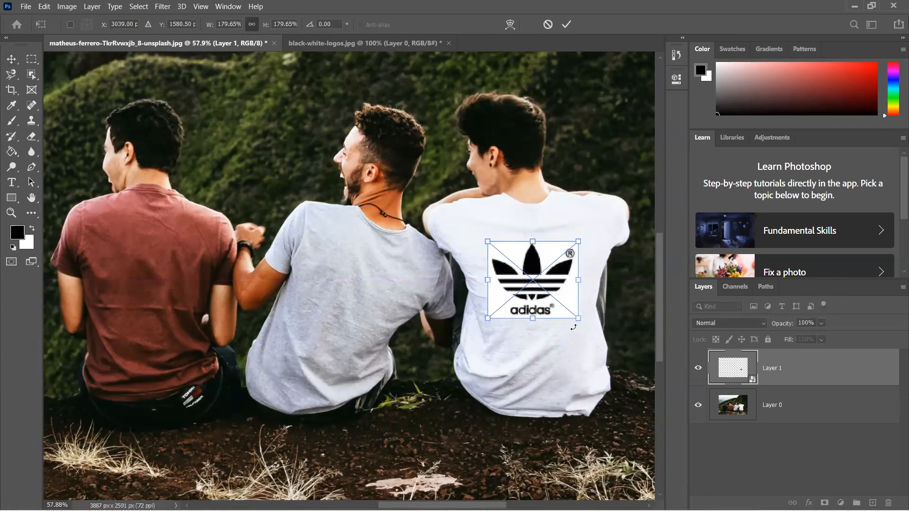
key("Return")
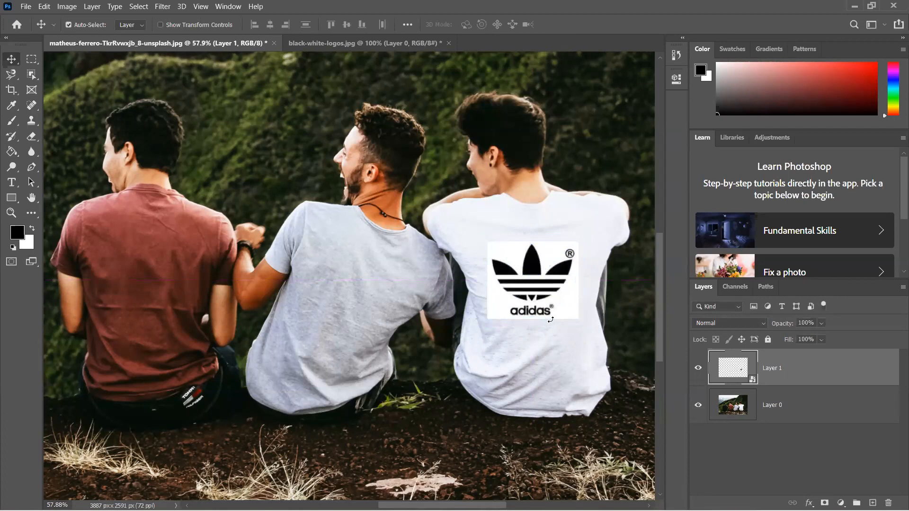
- Nudge the adidas logo slightly to the right to fine-tune its centring on the back of the white T-shirt
key("Right")
key("Right")
key("Right")
key("Right")
key("Left")
key("Left")
key("Left")
key("Right")
key("Right")
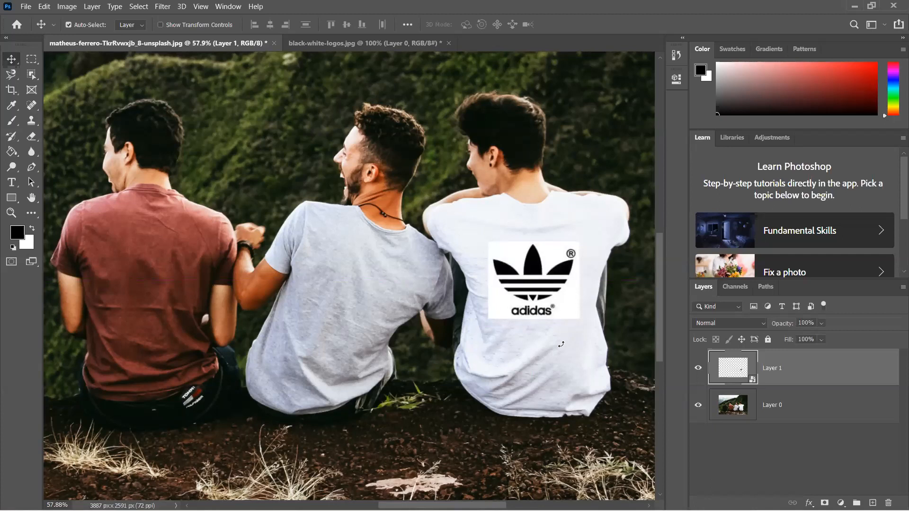
key("shift")
key("shift")
key("shift")
key("shift")
key("shift")
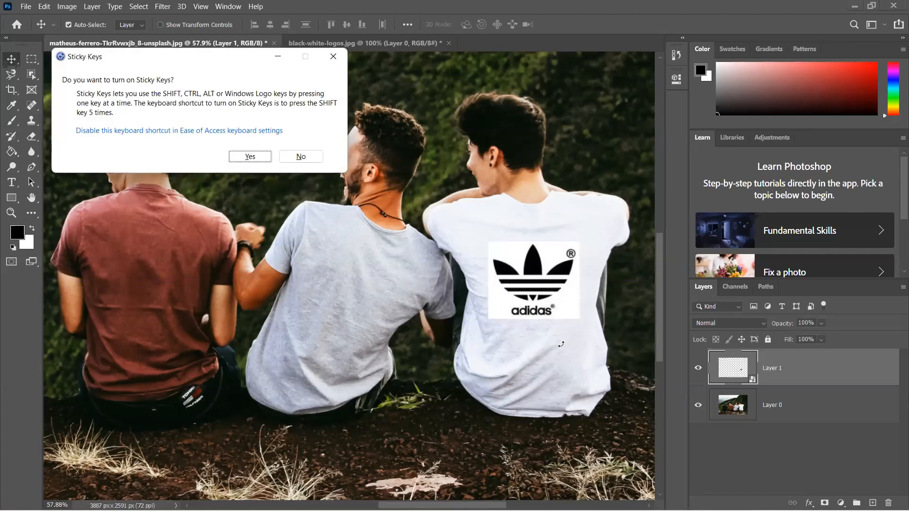
key("Escape")
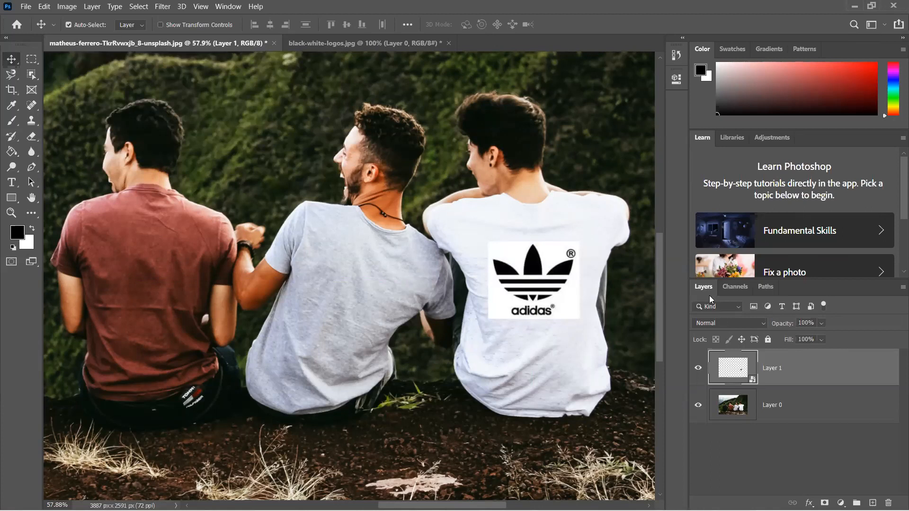
- Float the Layers panel over the photo beside the T-shirt, resize it compactly, and look through the logo layer's blend modes
left_click_drag(703, 287, 366, 271)
left_click_drag(127, 145, 90, 123)
left_click_drag(293, 349, 177, 354)
left_click_drag(215, 282, 260, 290)
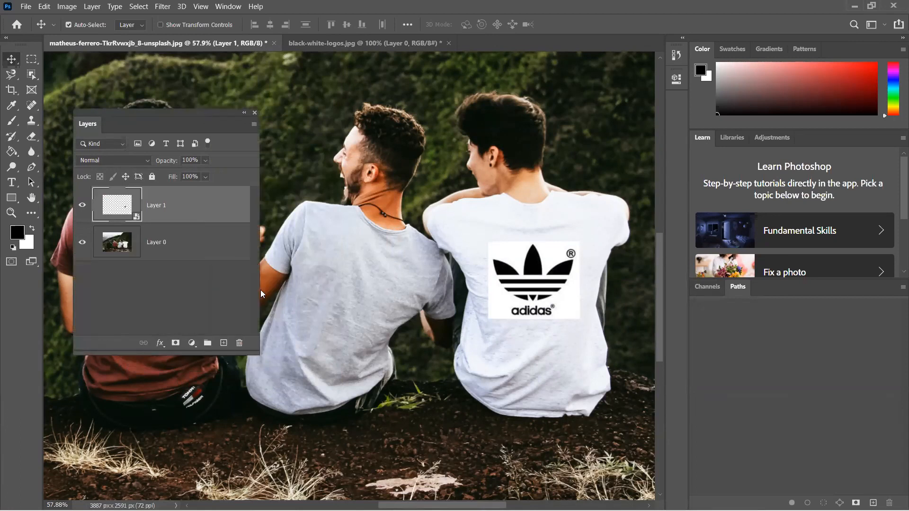
left_click(151, 161)
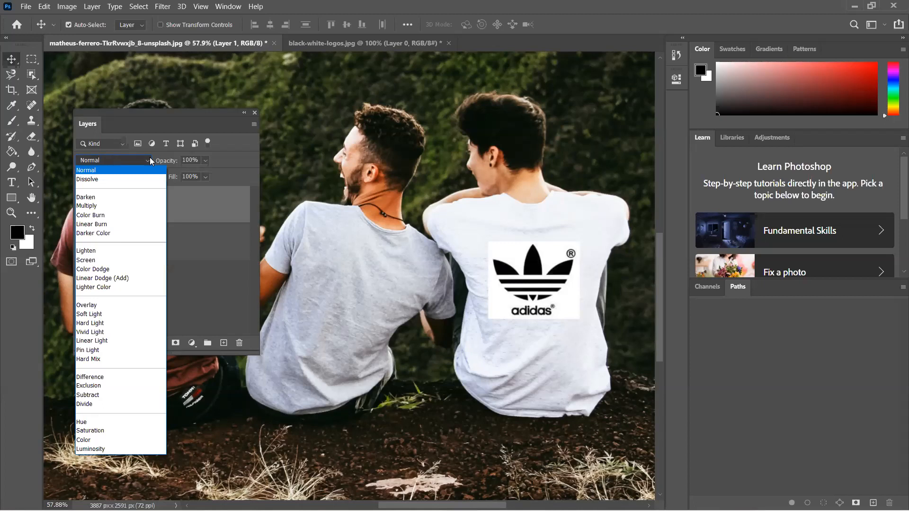
left_click(150, 160)
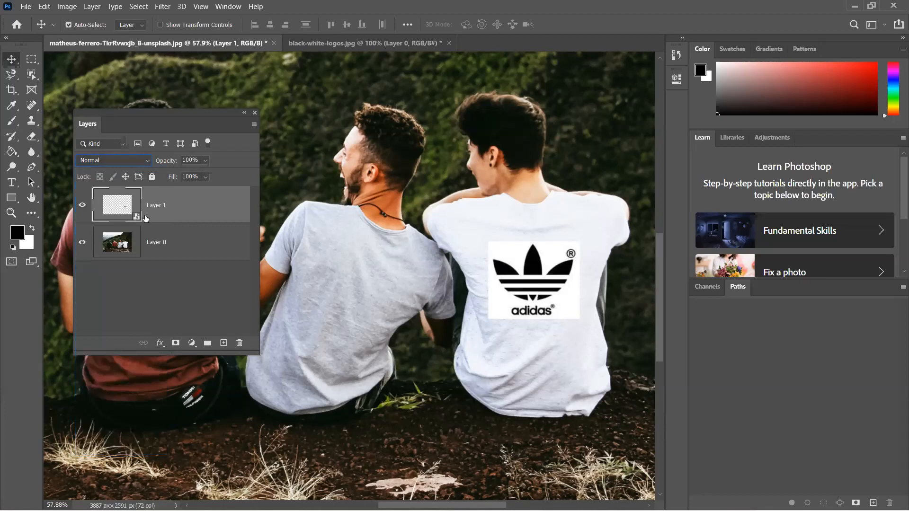